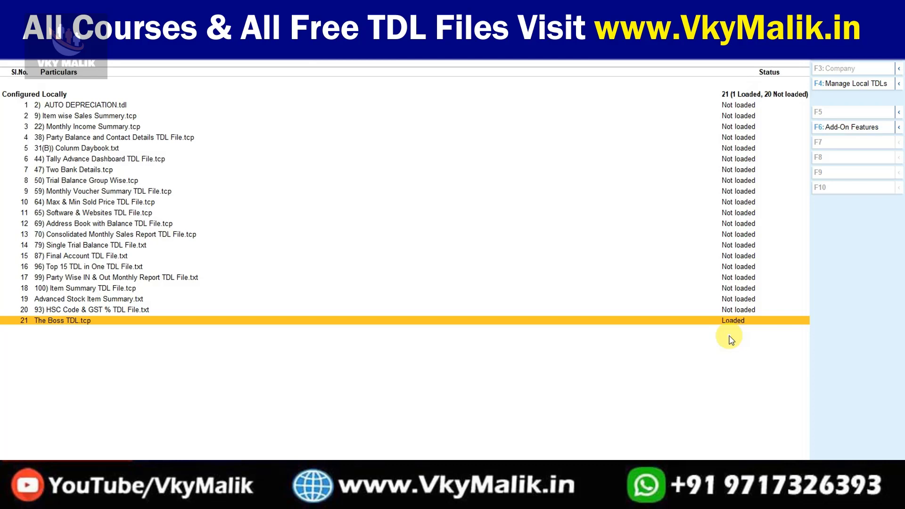
Leave the Manage Local TDLs list now that The Boss TDL.tcp shows Loaded.
key(Escape)
key(Escape)
key(Escape)
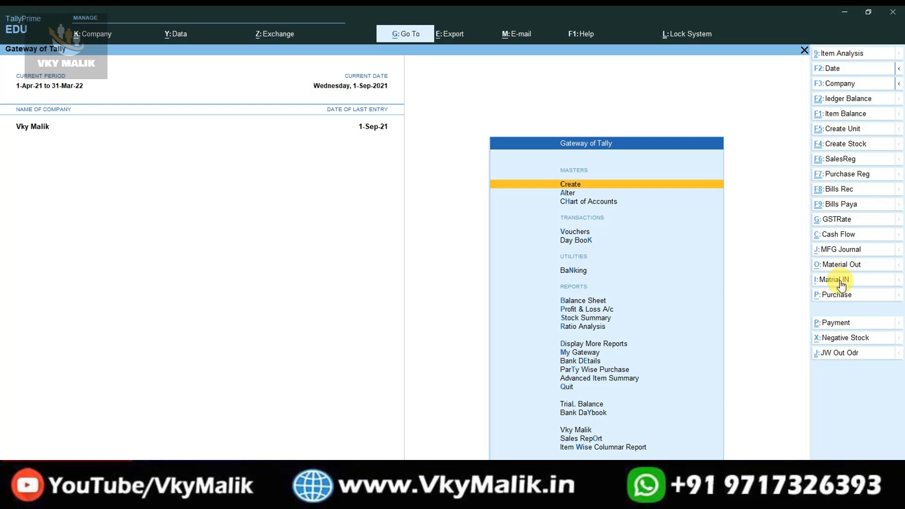
Move down the Gateway of Tally menu to My Gateway and open it.
key(Down)
key(Down)
key(Down)
key(Down)
key(Down)
key(Down)
key(Down)
key(Down)
key(Down)
key(Down)
key(Down)
key(Down)
key(Down)
key(Down)
key(Down)
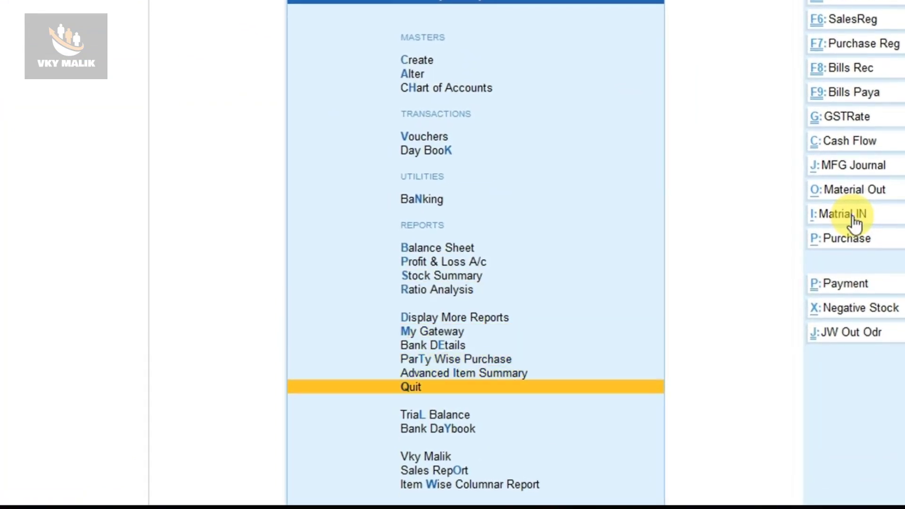
key(Down)
key(Down)
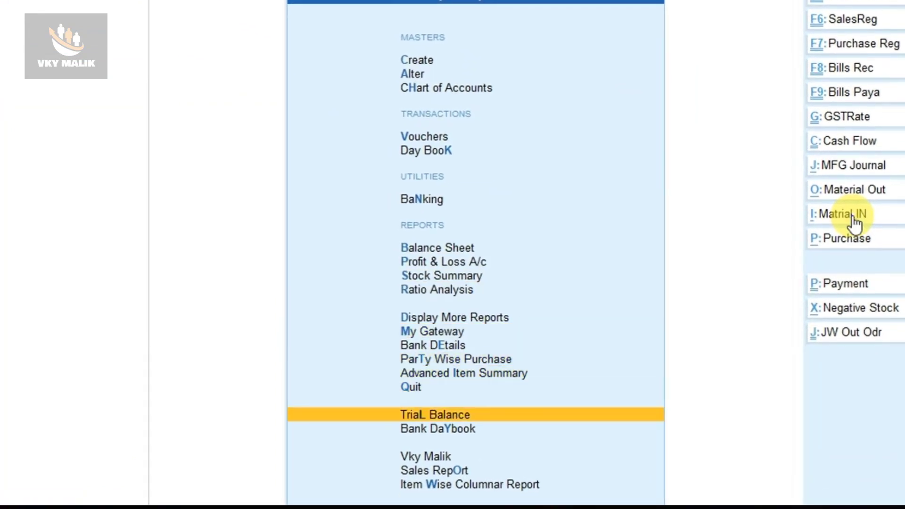
key(Up)
key(Up)
key(Up)
key(Up)
key(Up)
key(Up)
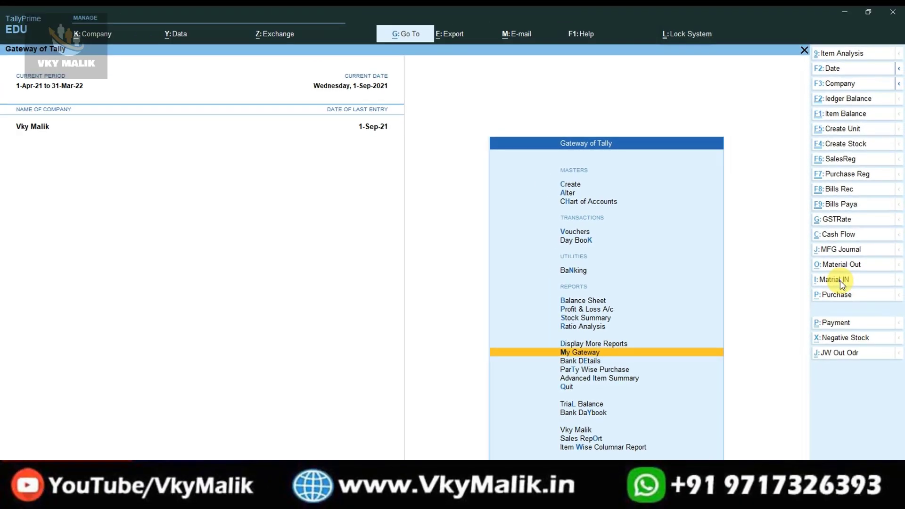
key(Return)
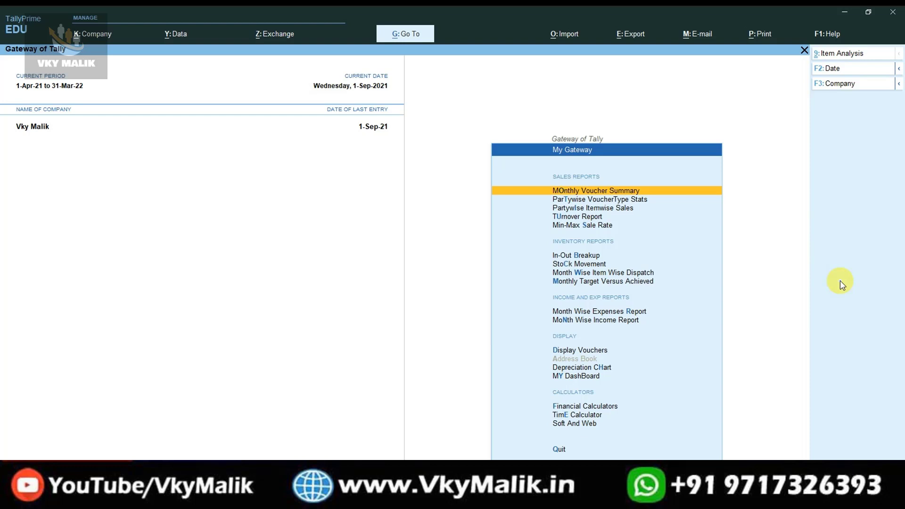
key(Escape)
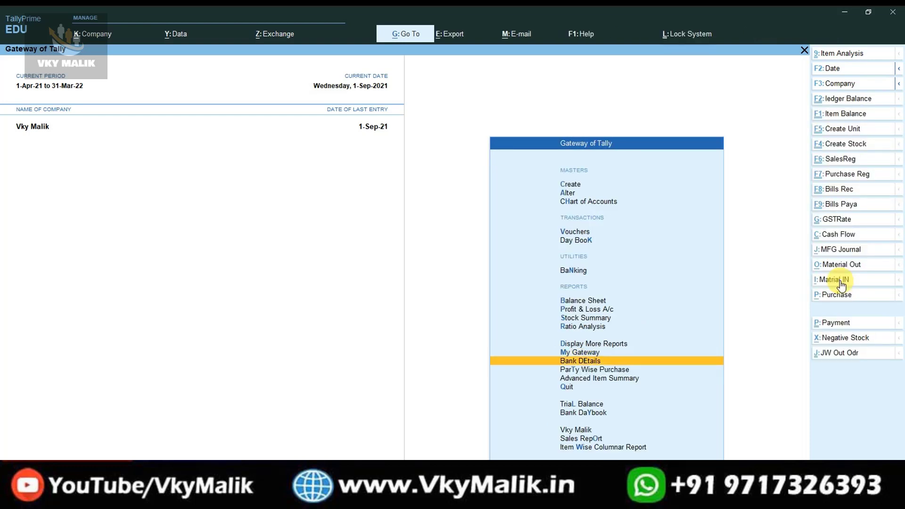
key(Return)
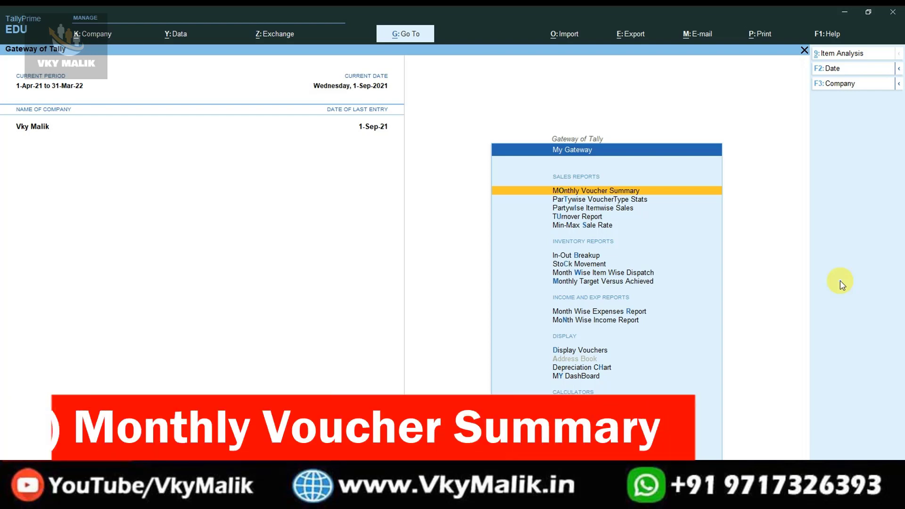
key(Return)
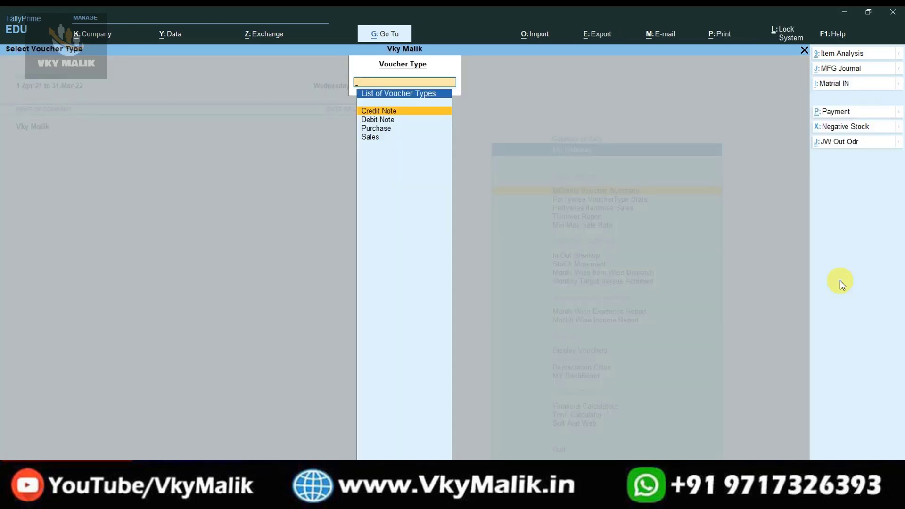
key(Down)
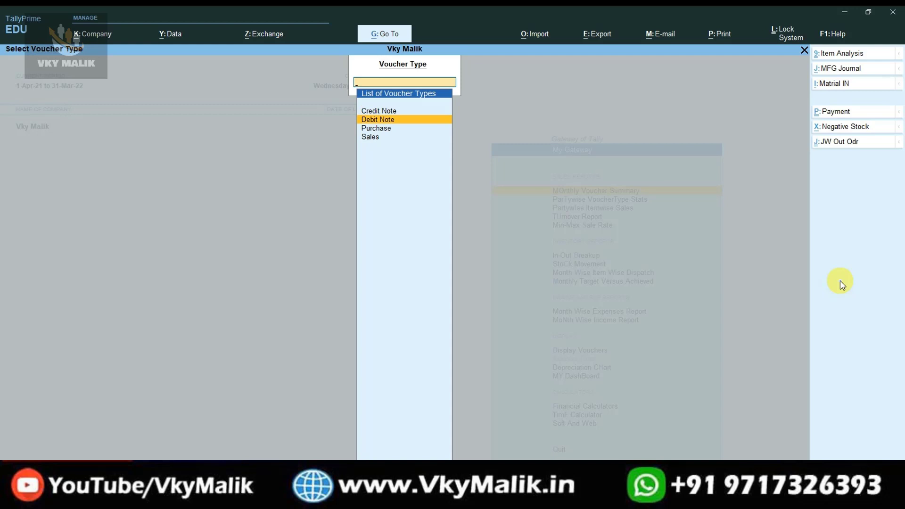
key(Down)
key(Down)
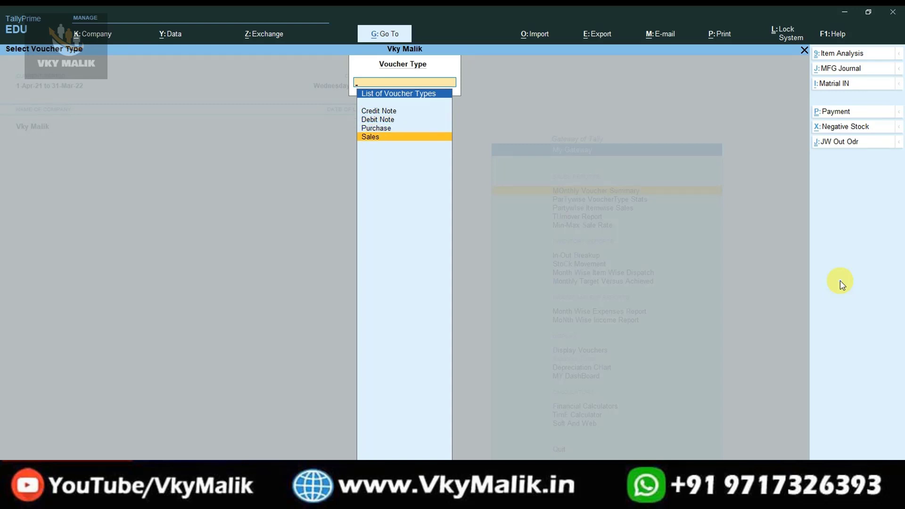
key(Return)
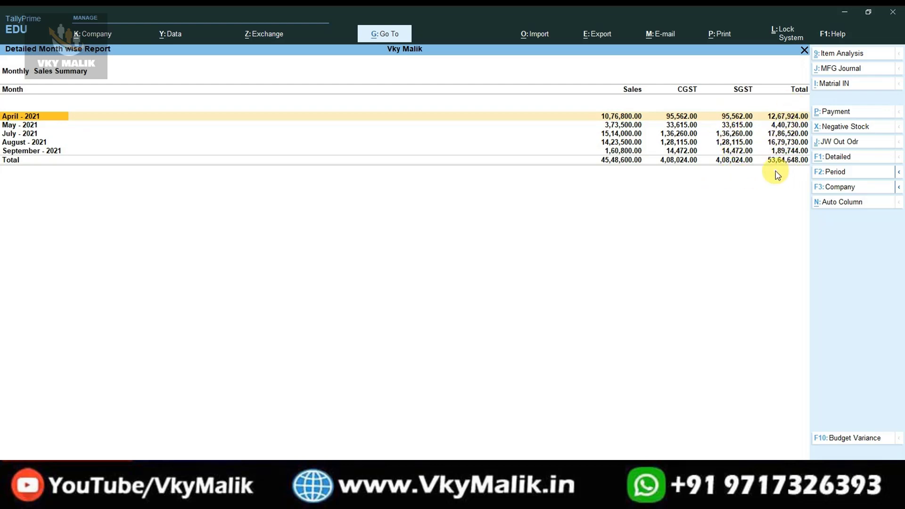
key(F4)
key(Up)
key(Return)
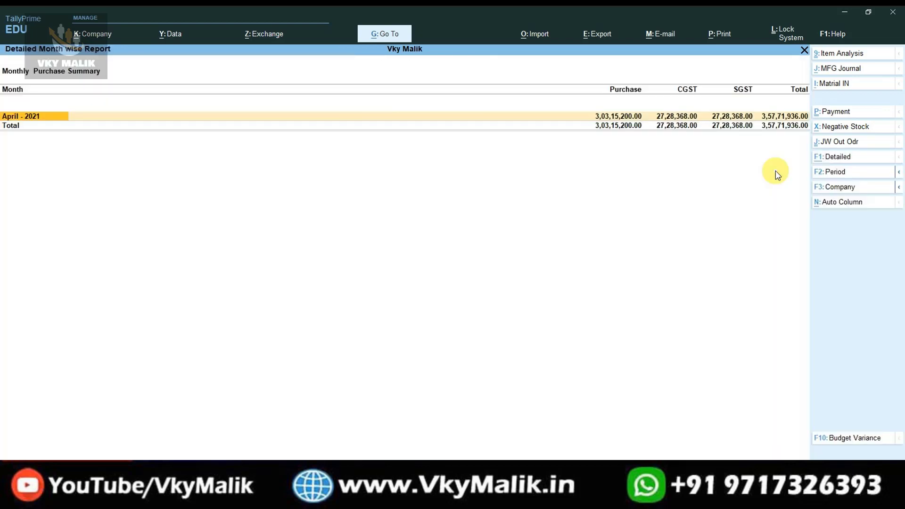
key(F4)
key(Up)
key(Up)
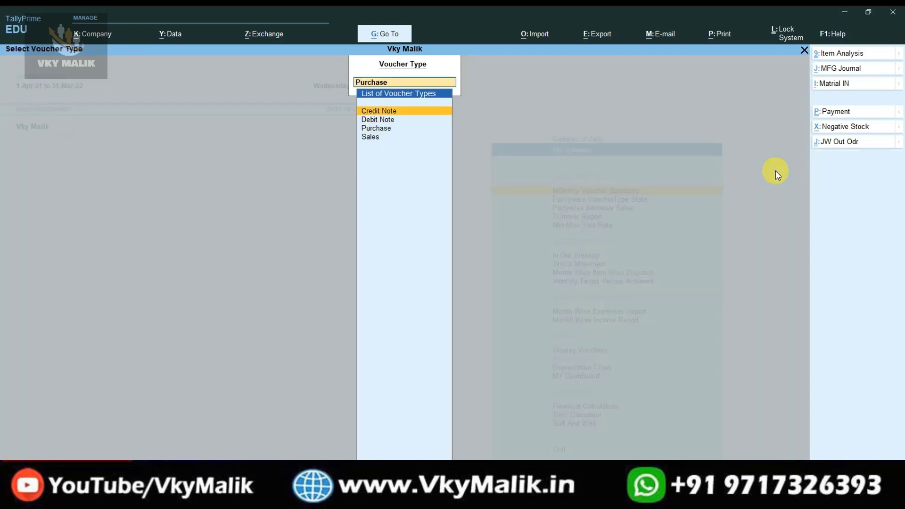
key(Down)
key(Up)
key(Down)
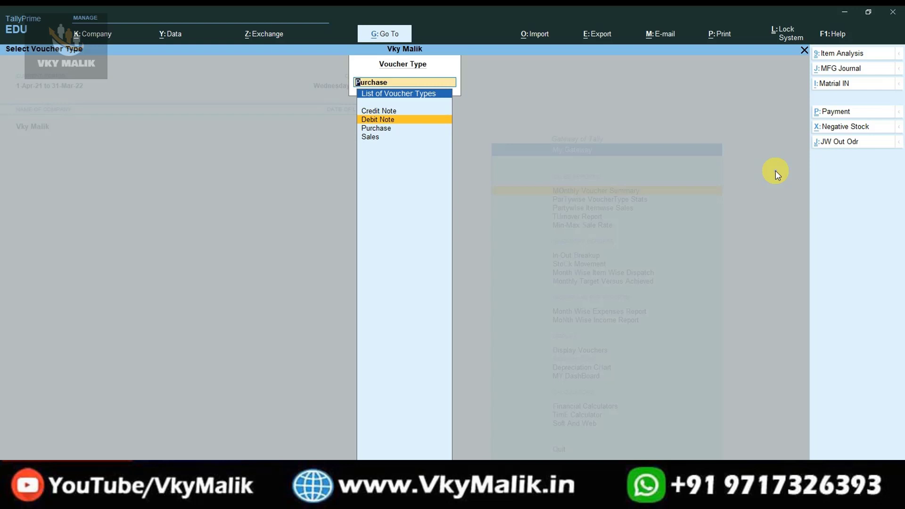
key(Escape)
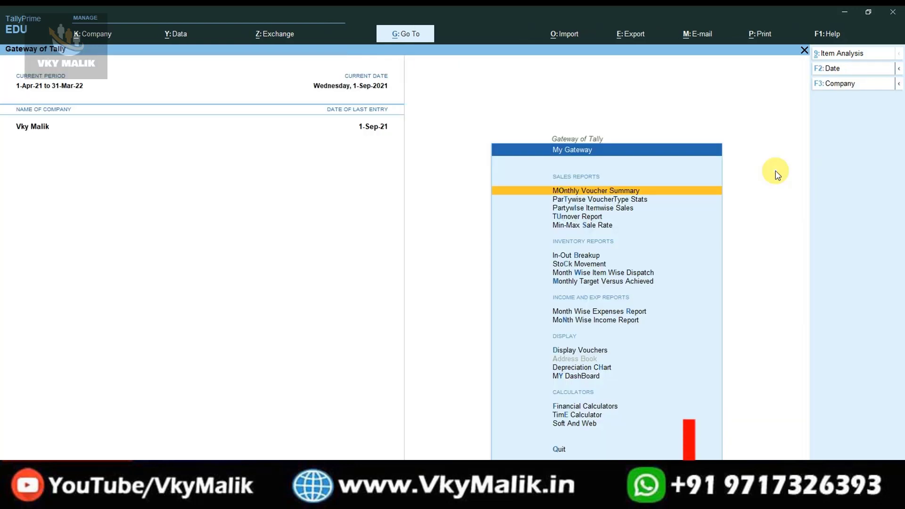
Open Partywise VoucherType Stats and review Ajay Telecom (Supplier)'s Purchase and Payment totals.
key(Down)
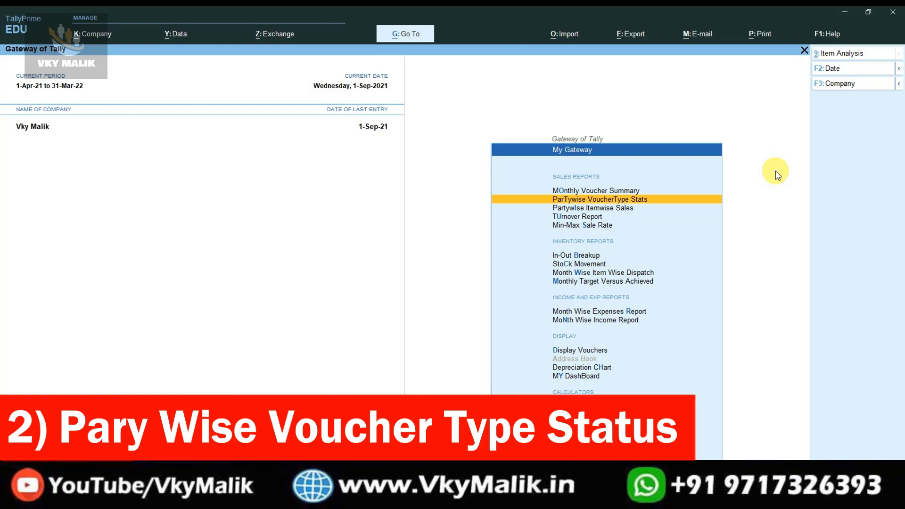
key(Return)
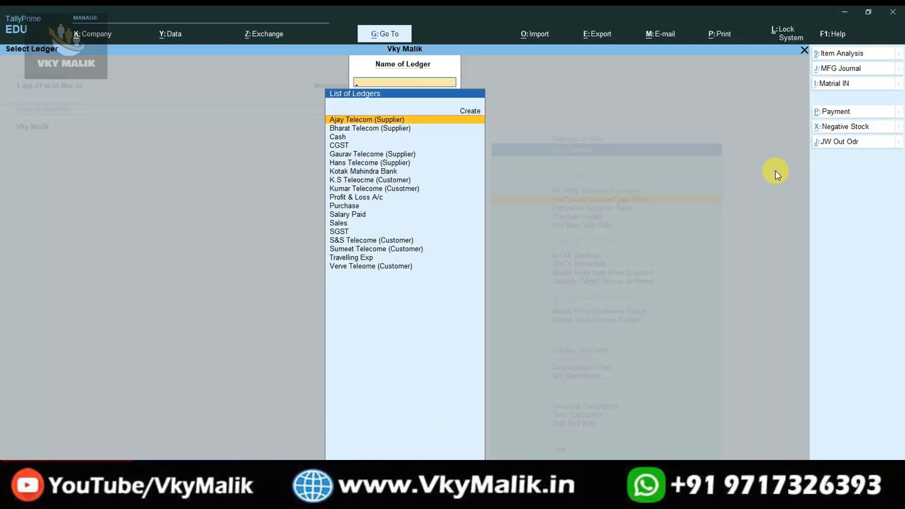
key(Down)
key(Down)
key(Down)
key(Down)
key(Down)
key(Down)
key(Down)
key(Down)
key(Down)
key(Down)
key(Down)
key(Down)
key(Down)
key(Down)
key(Down)
key(Down)
key(Down)
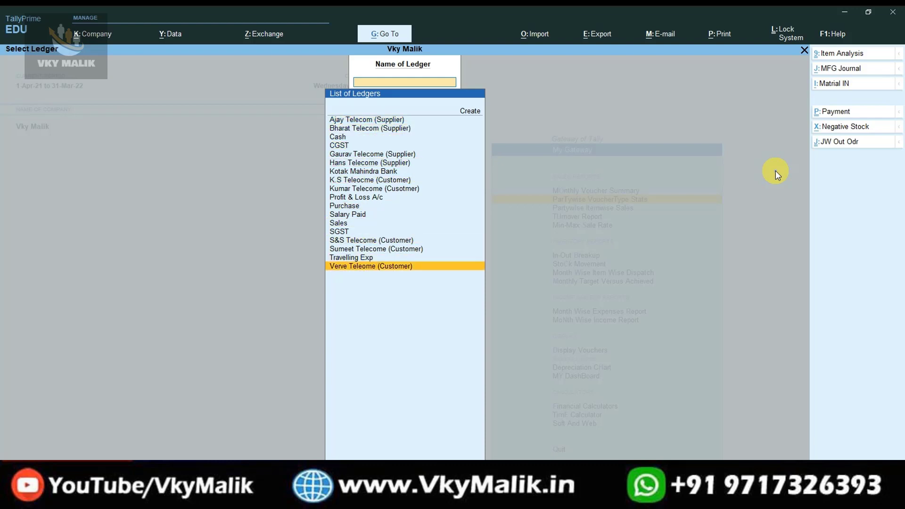
key(Up)
key(Up)
key(Up)
key(Up)
key(Up)
key(Up)
key(Up)
key(Up)
key(Up)
key(Up)
key(Up)
key(Up)
key(Up)
key(Up)
key(Up)
key(Up)
key(Up)
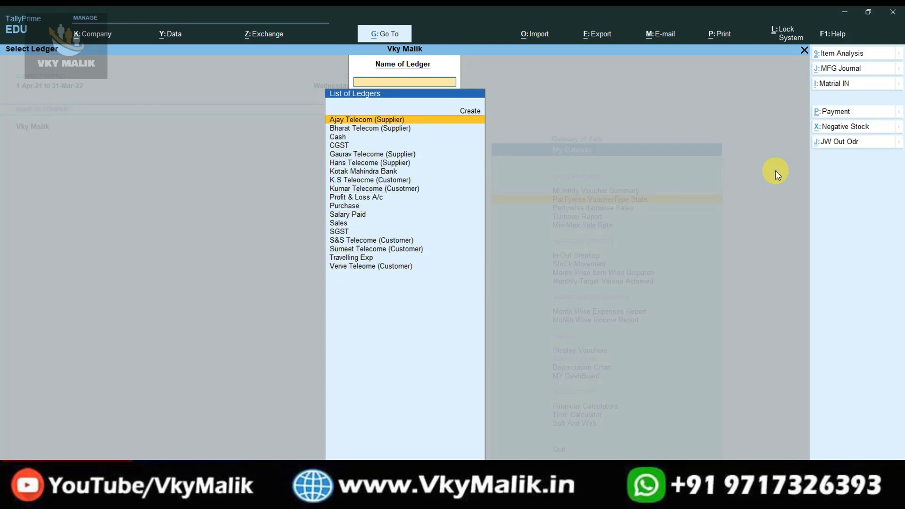
key(Return)
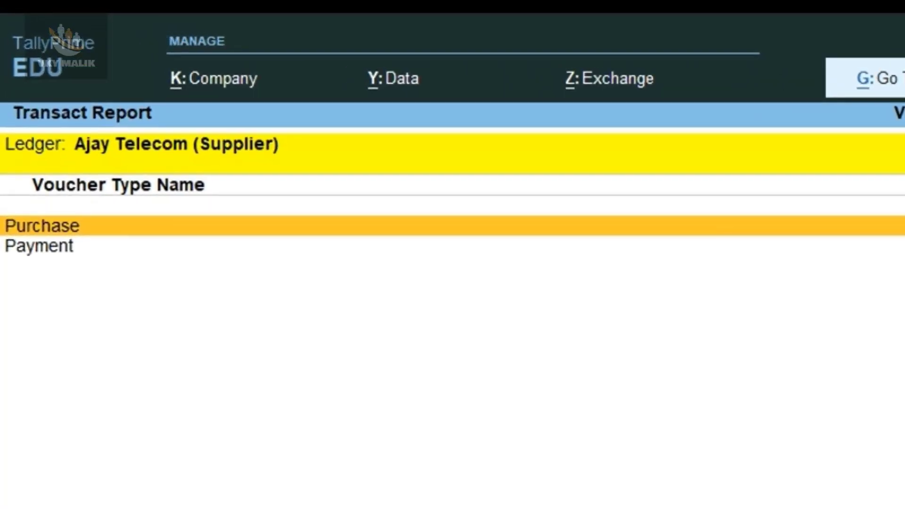
key(Down)
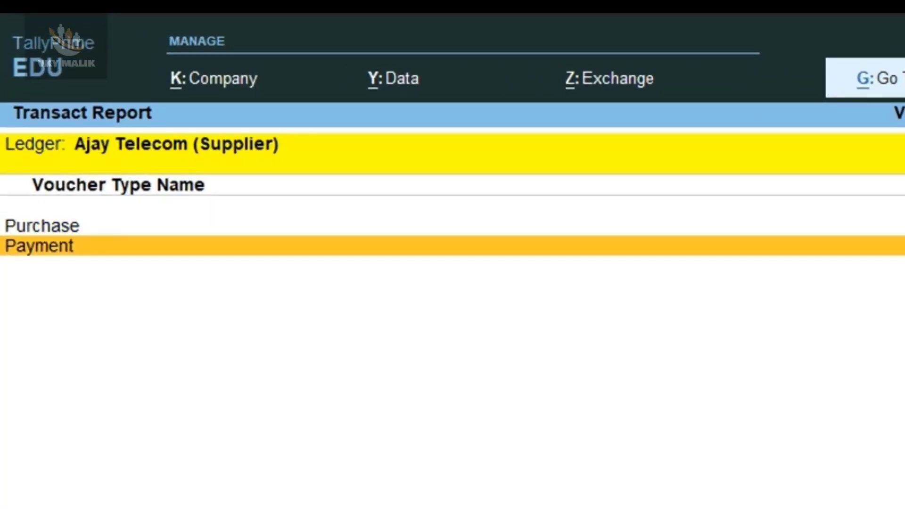
key(Up)
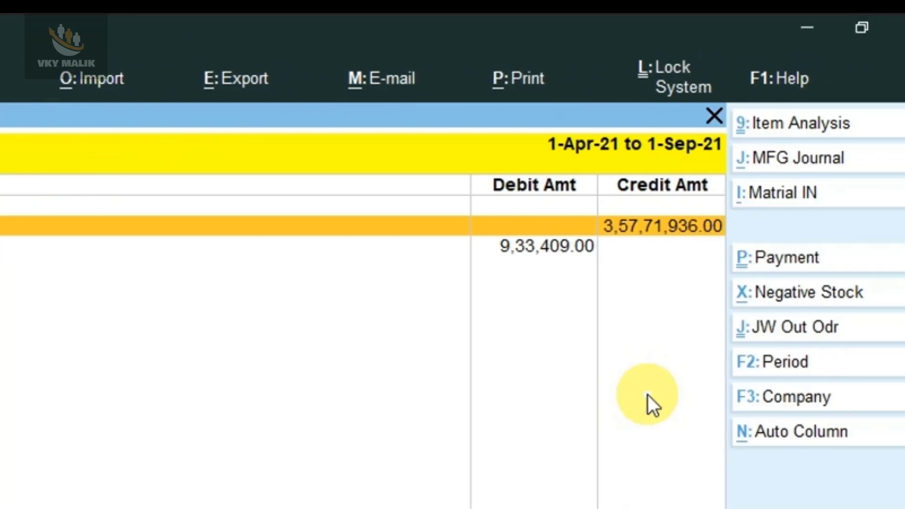
key(Down)
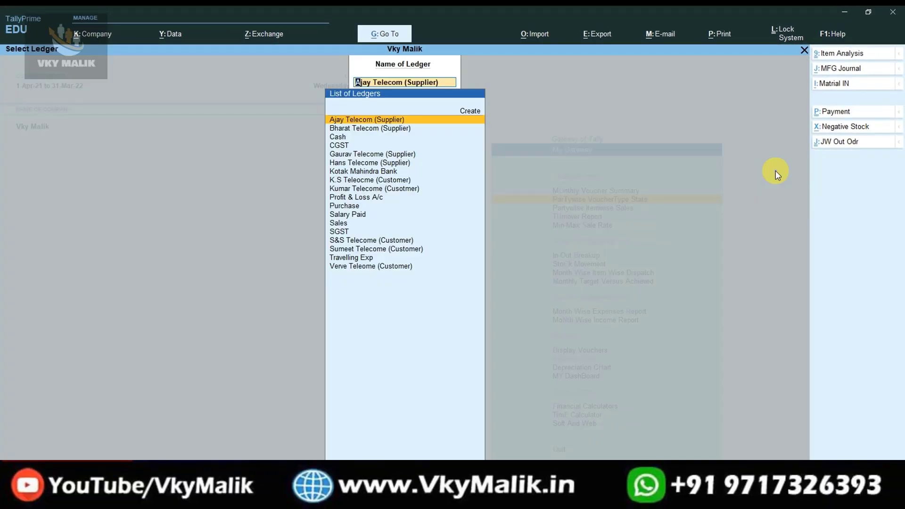
Show Verve Teleome (Customer)'s voucher-type totals, with Sales debit 21,20,460.00, then close.
key(Down)
key(Down)
key(Down)
key(Down)
key(Down)
key(Down)
key(Down)
key(Down)
key(Down)
key(Down)
key(Down)
key(Down)
key(Down)
key(Down)
key(Down)
key(Down)
key(Down)
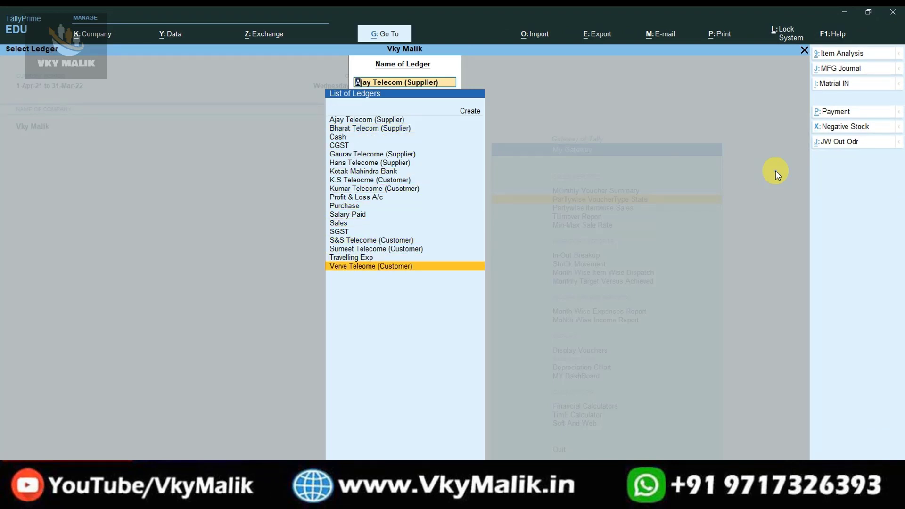
key(Return)
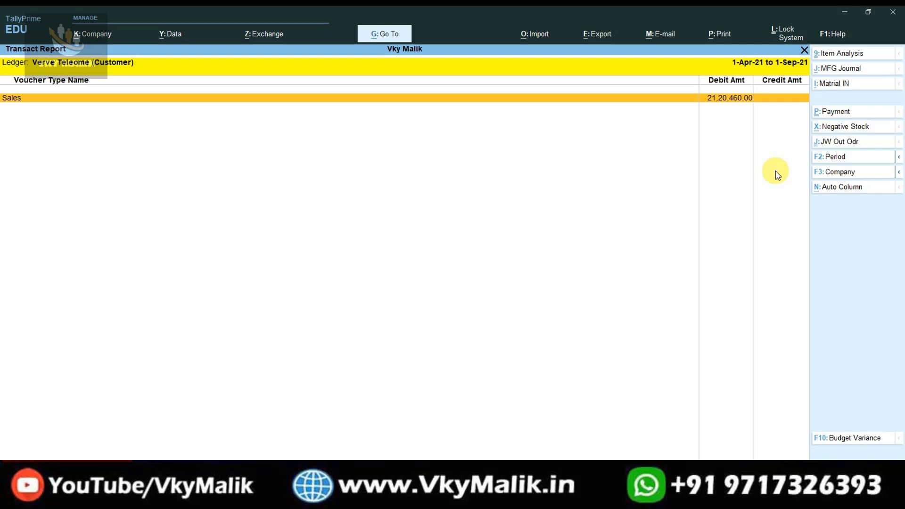
key(Escape)
key(Escape)
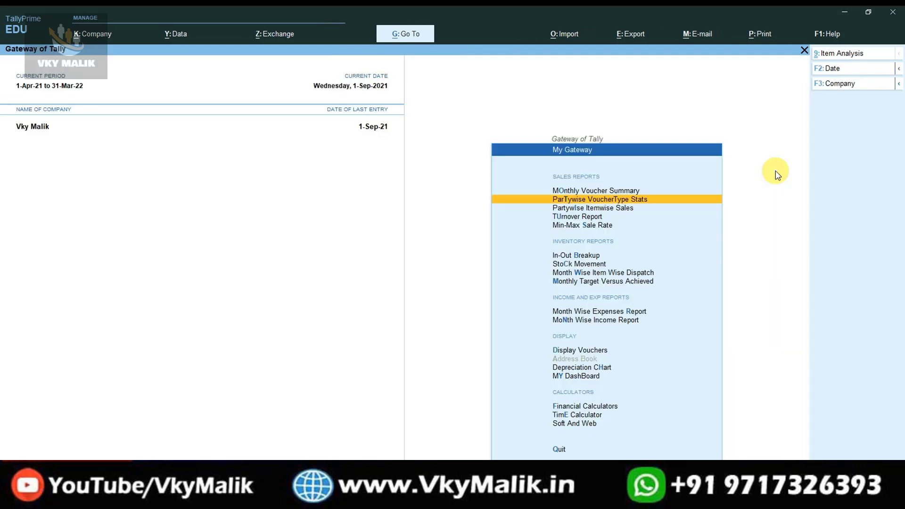
Check IPhone 12's total and per-customer quantities for Sumeet Telecome and Kumar Telecome in Partywise Itemwise Sales.
key(Down)
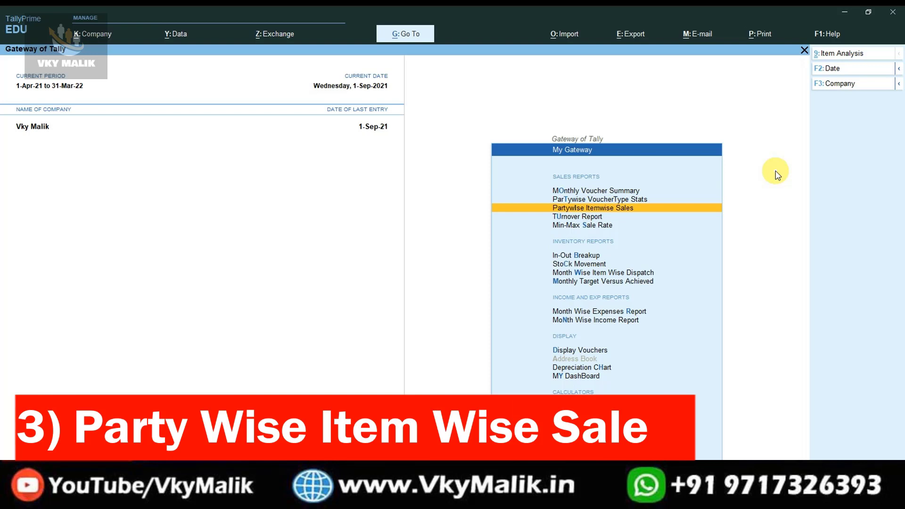
key(Return)
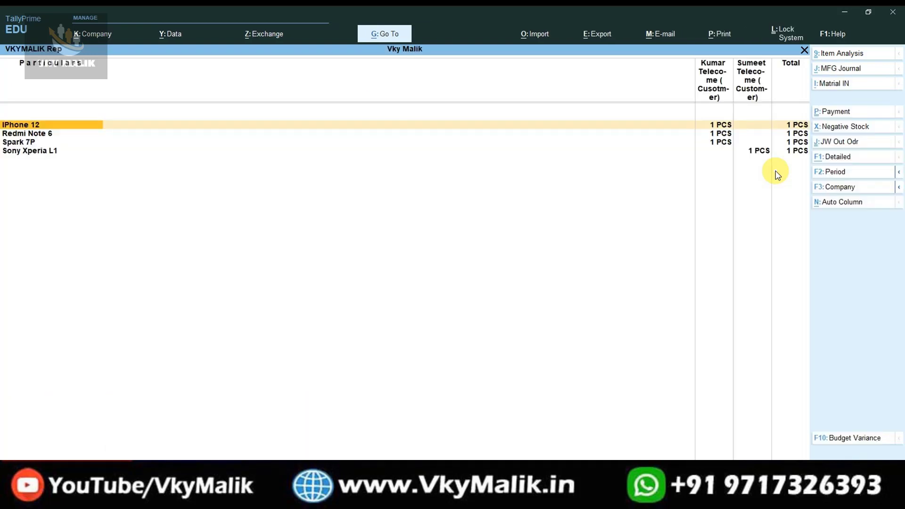
key(Down)
key(Down)
key(Down)
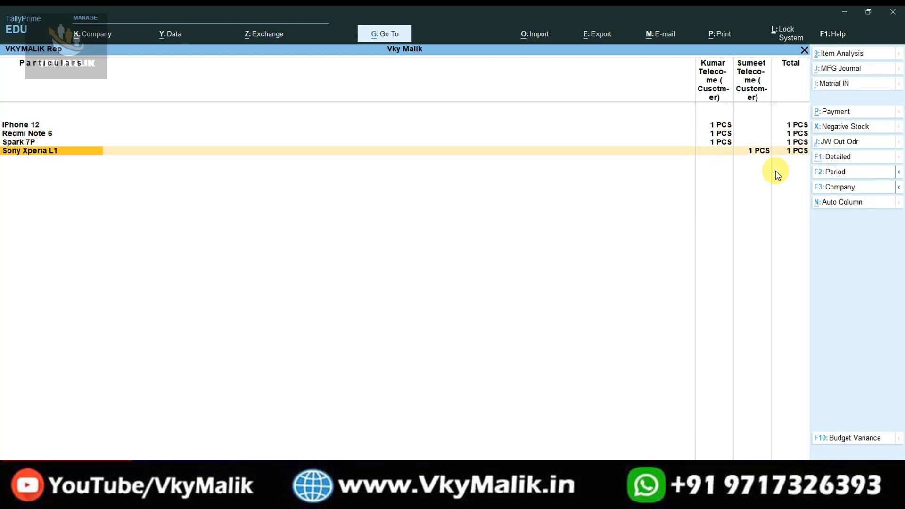
key(Up)
key(Up)
key(Up)
key(Right)
key(Right)
key(Right)
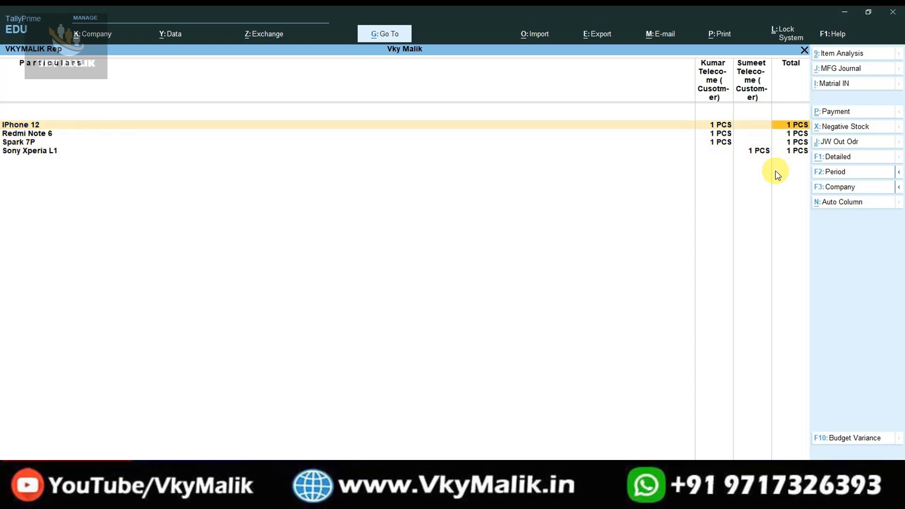
key(Left)
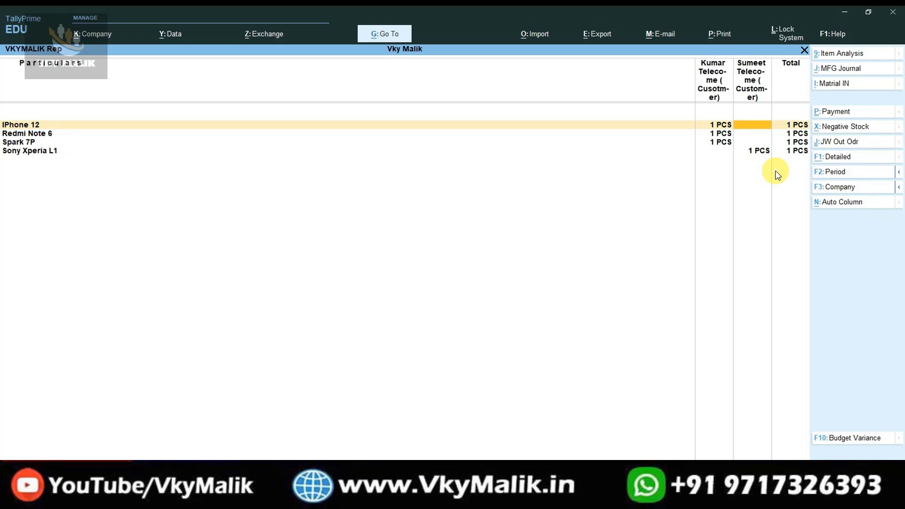
key(Left)
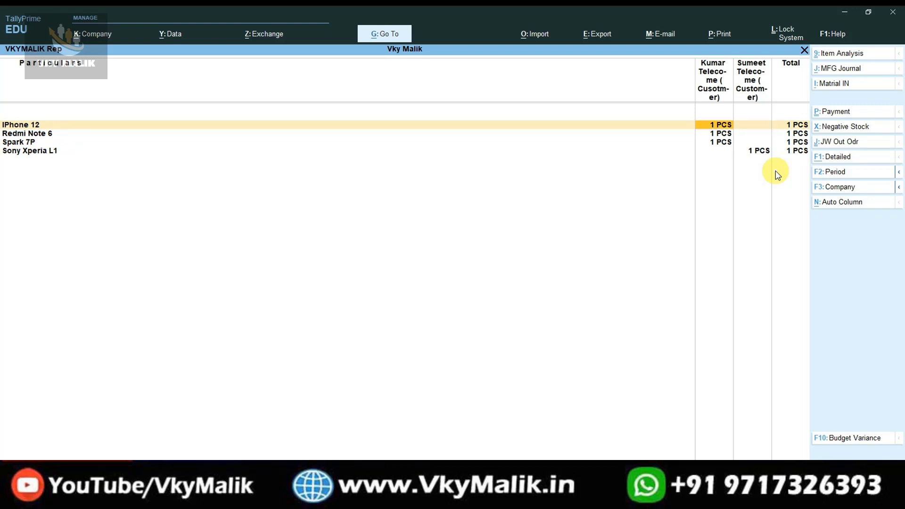
key(Escape)
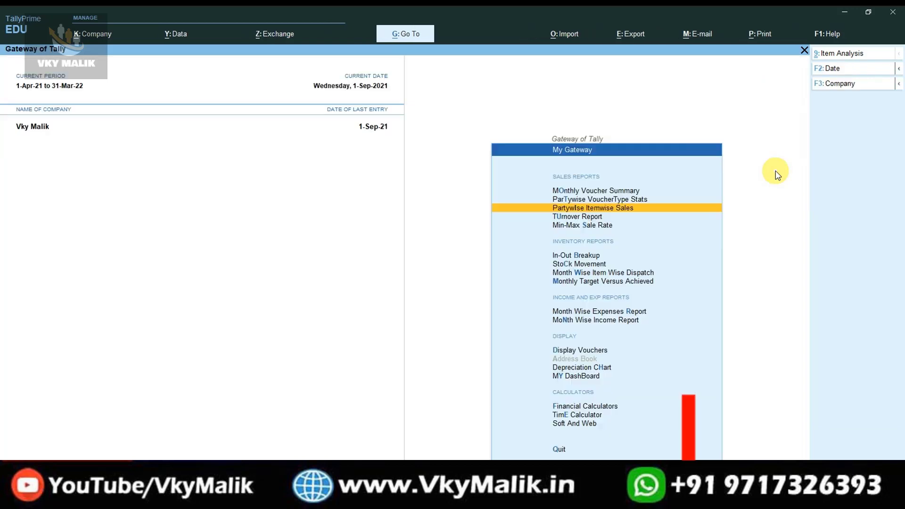
key(Down)
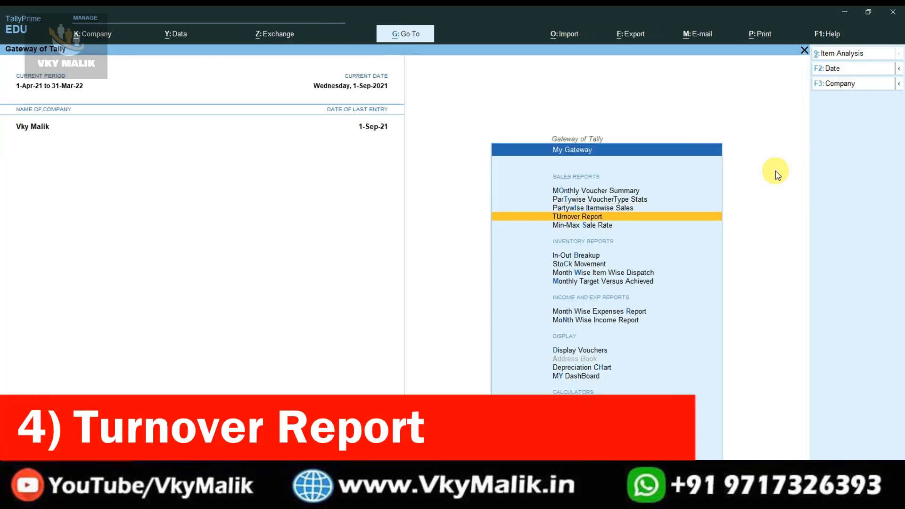
Step through the five debtors' current-year turnover rows, topping at 21,20,460.00.
key(Return)
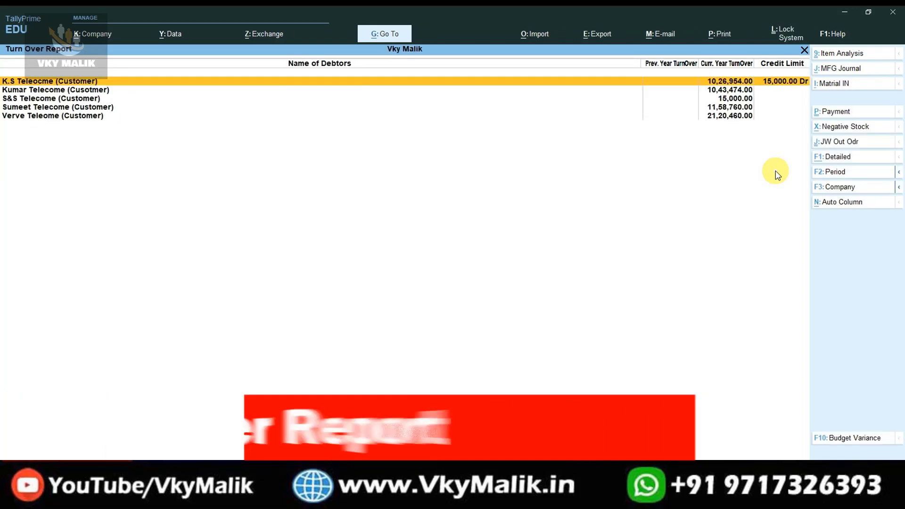
key(Down)
key(Down)
key(Down)
key(Down)
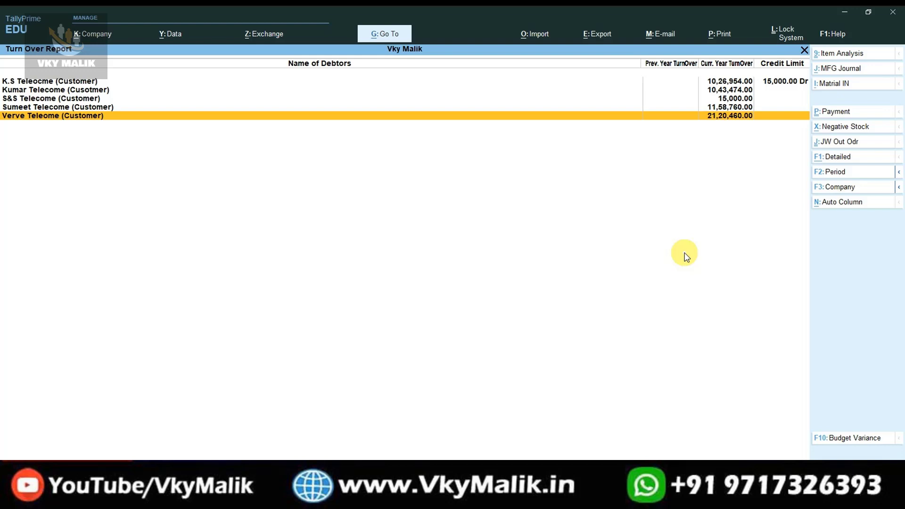
key(Escape)
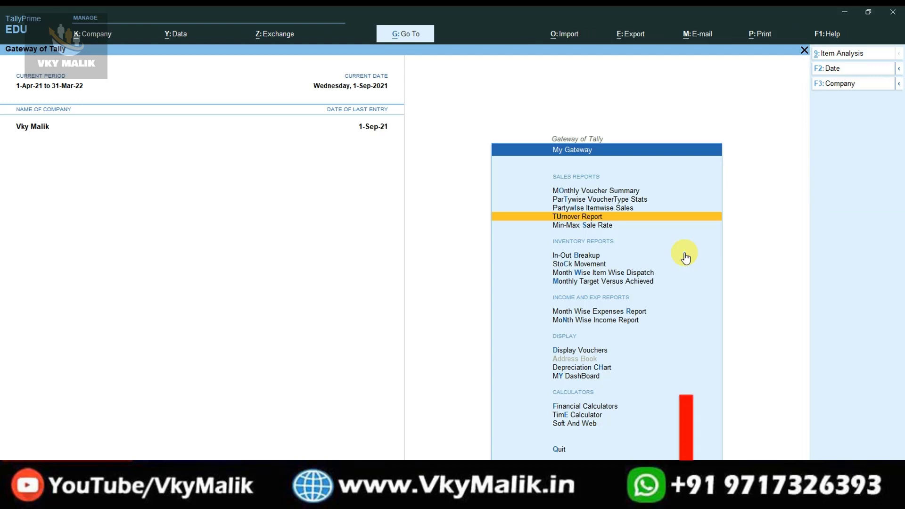
Inspect the IPhone 12 and Camon I6 Pro maximum and minimum rates in Min-Max Sale Rate.
key(Down)
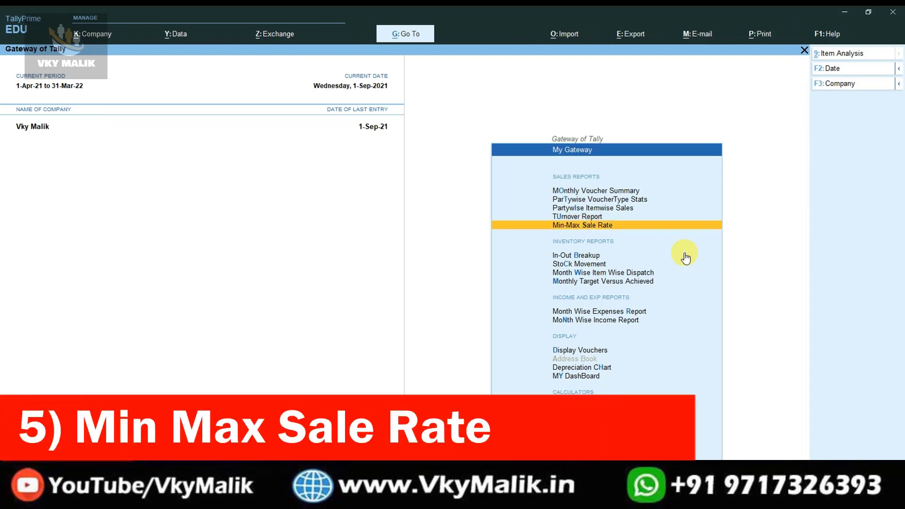
key(Return)
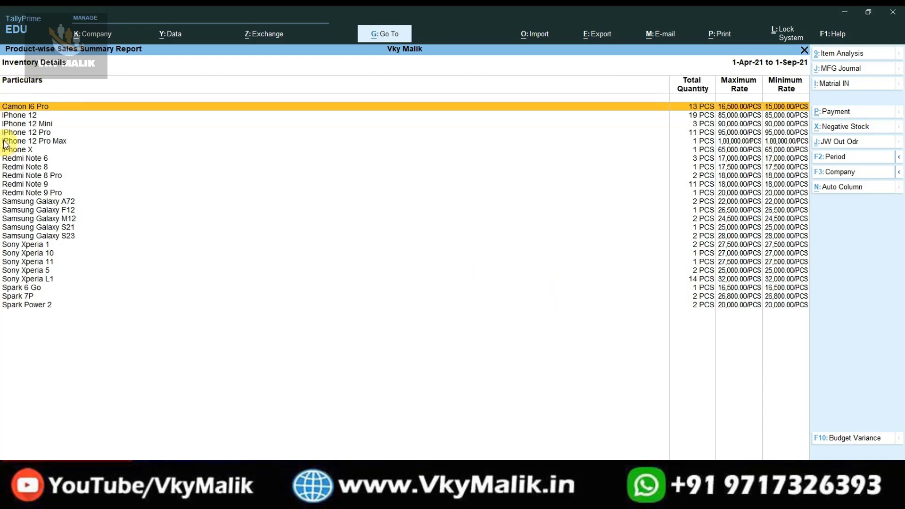
click(16, 116)
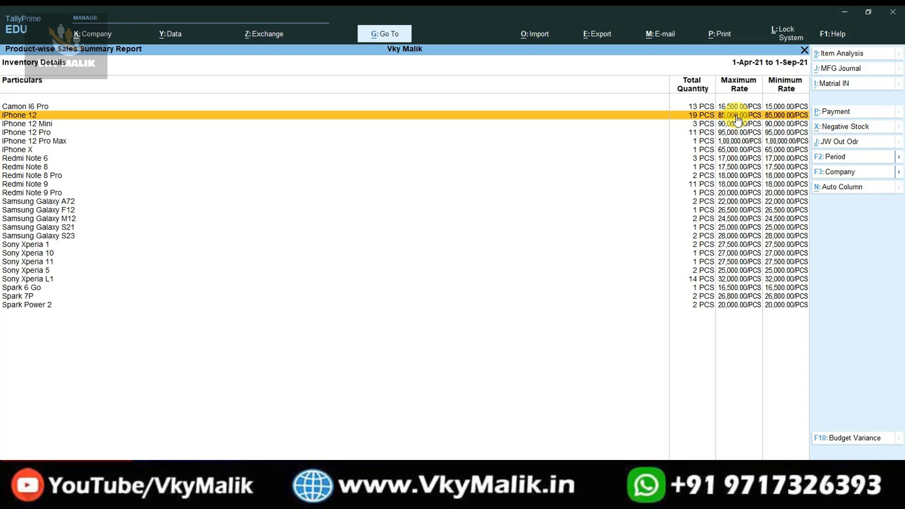
click(746, 106)
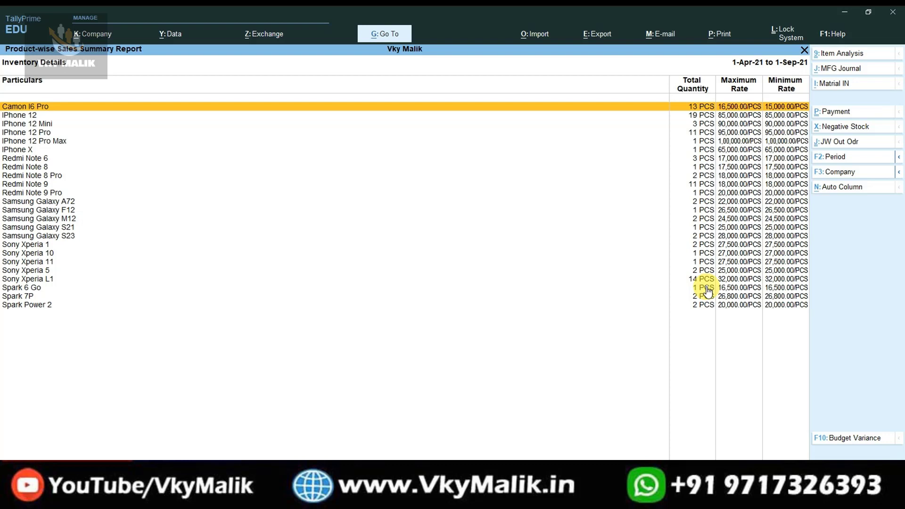
key(Escape)
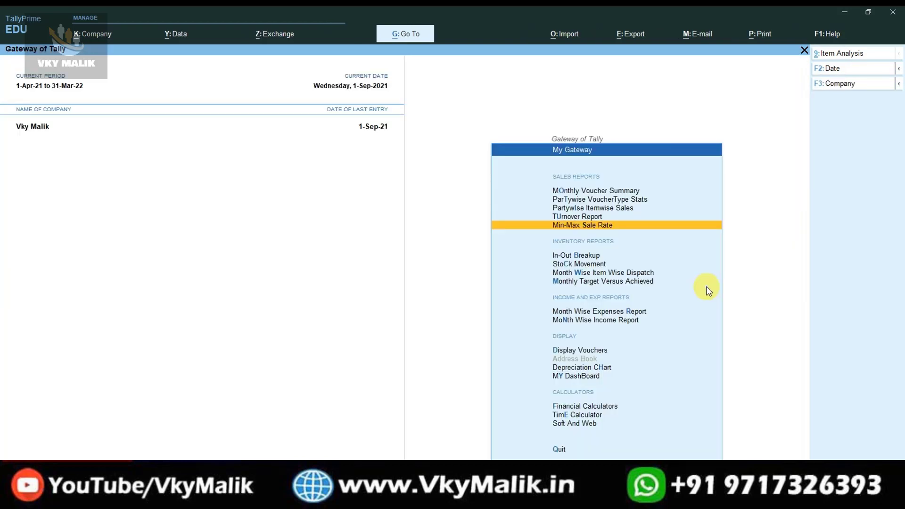
Browse the My Gateway sales and inventory report entries.
key(Up)
key(Up)
key(Up)
key(Down)
key(Down)
key(Down)
key(Down)
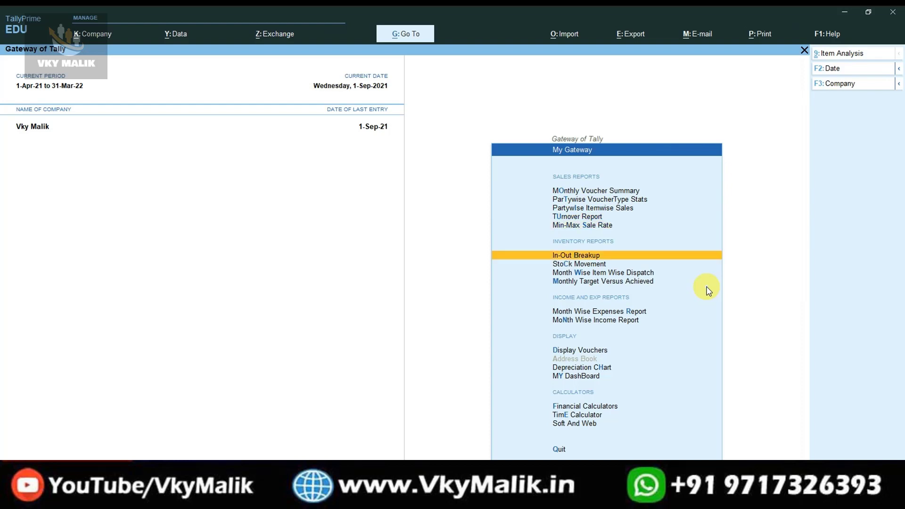
key(Down)
key(Down)
key(Down)
key(Up)
key(Up)
key(Up)
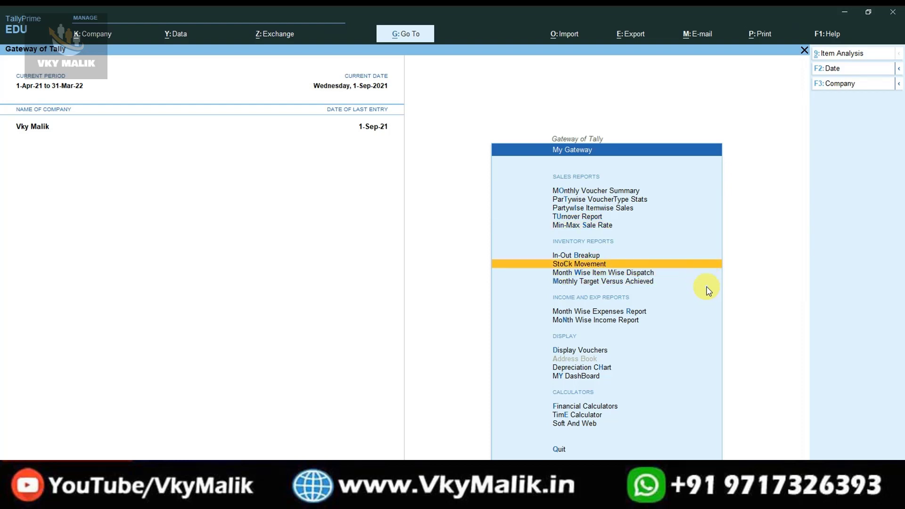
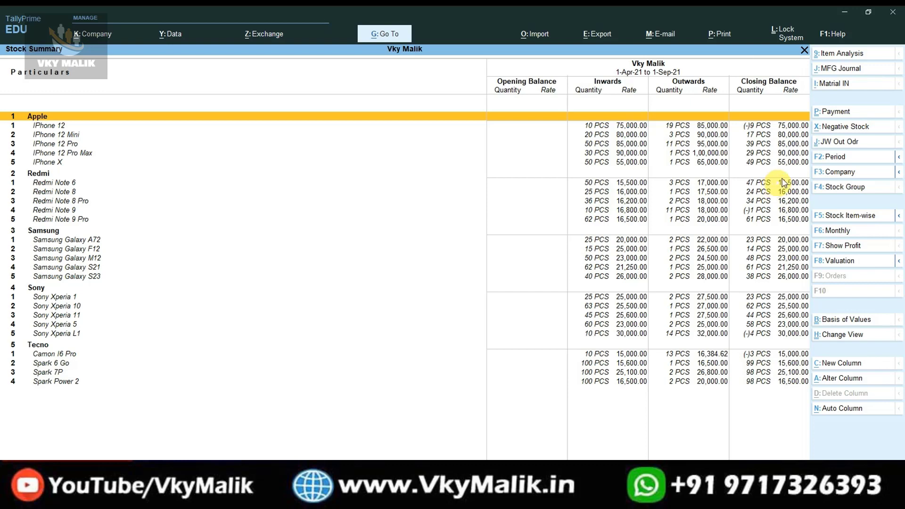
Close the Stock Summary report to return to the My Gateway report list.
key(Escape)
key(Escape)
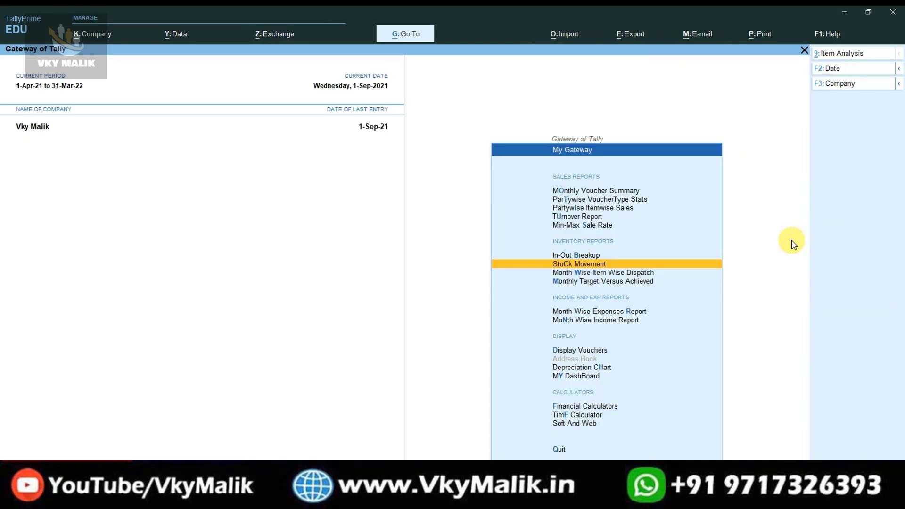
Open Month Wise Item Wise Dispatch and select the iPhone 12 row of monthly quantities.
key(Down)
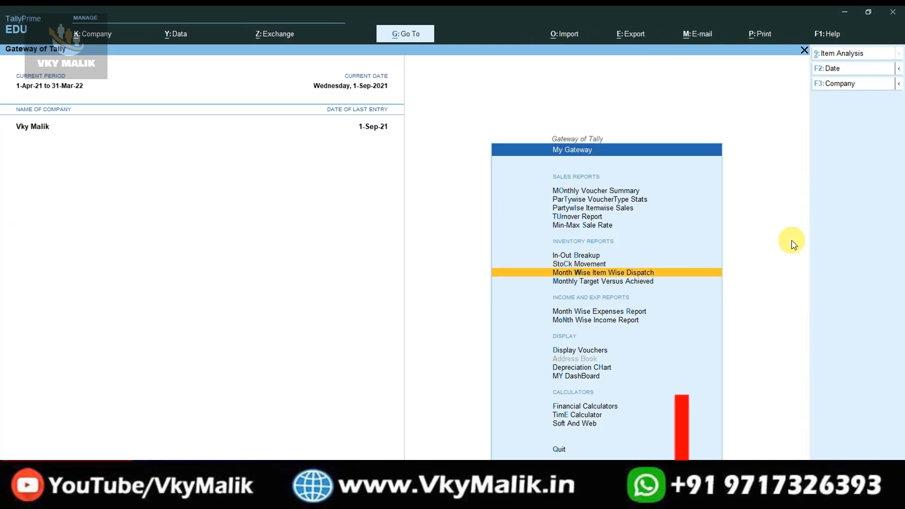
key(Return)
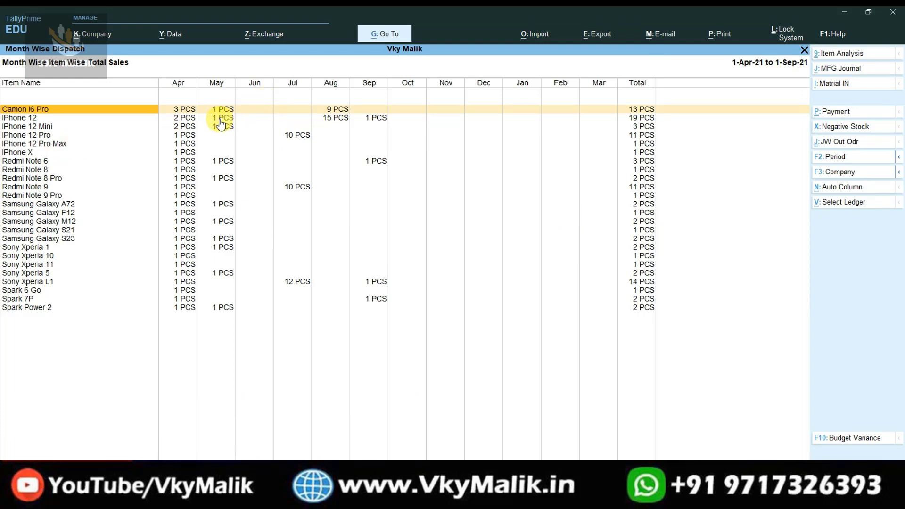
click(8, 118)
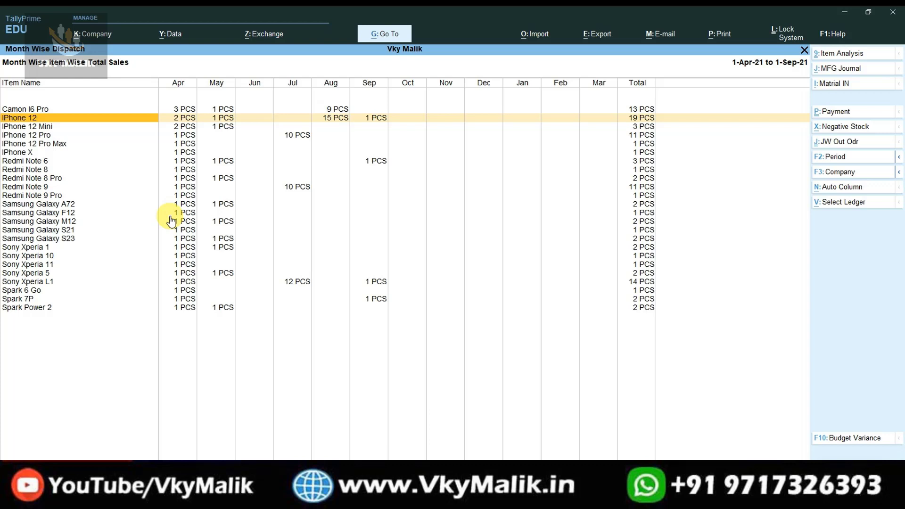
Close the dispatch report and move between Monthly Target Versus Achieved and Month Wise Expenses Report.
key(Escape)
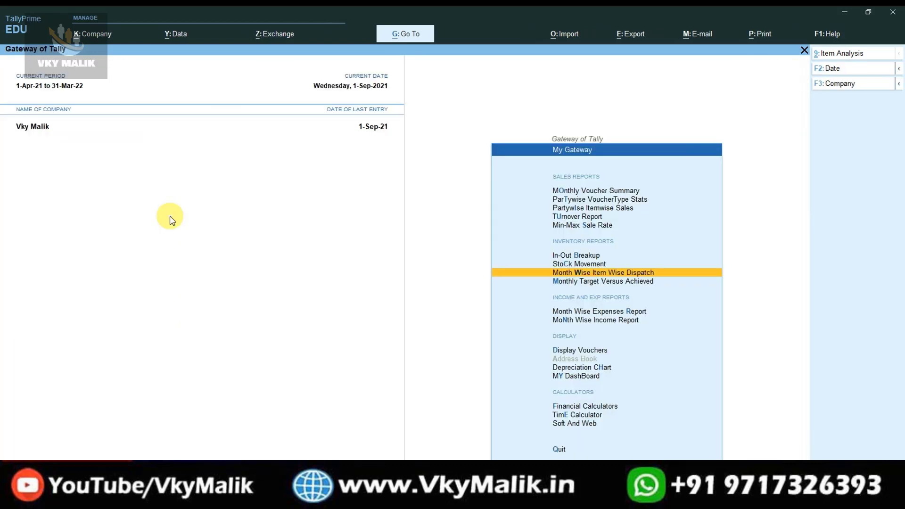
key(Down)
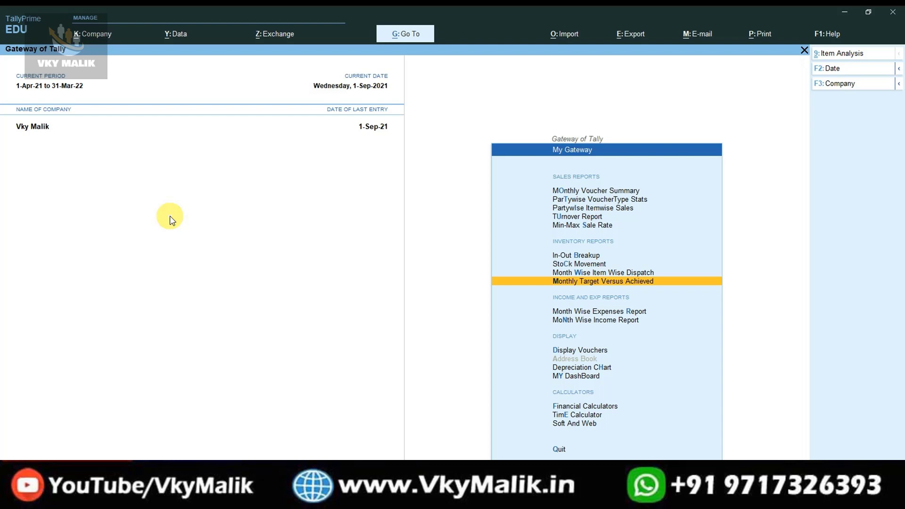
key(Down)
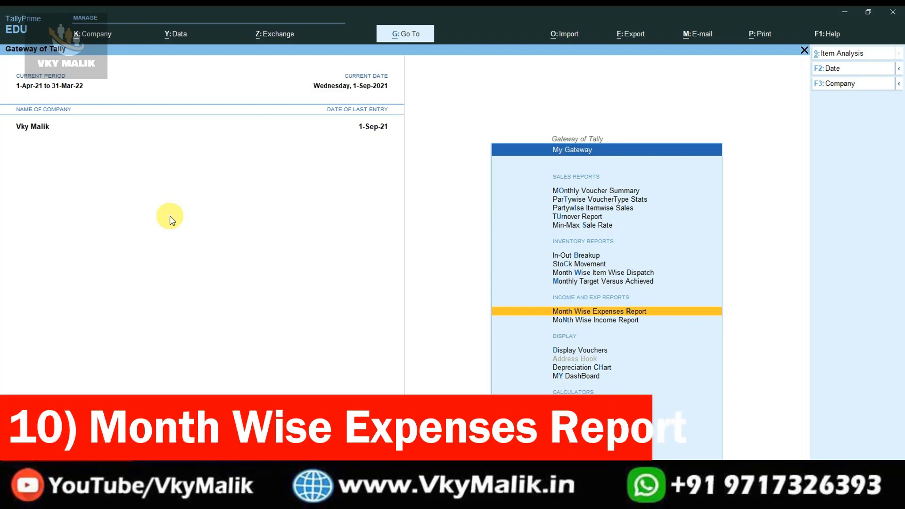
key(Up)
key(Down)
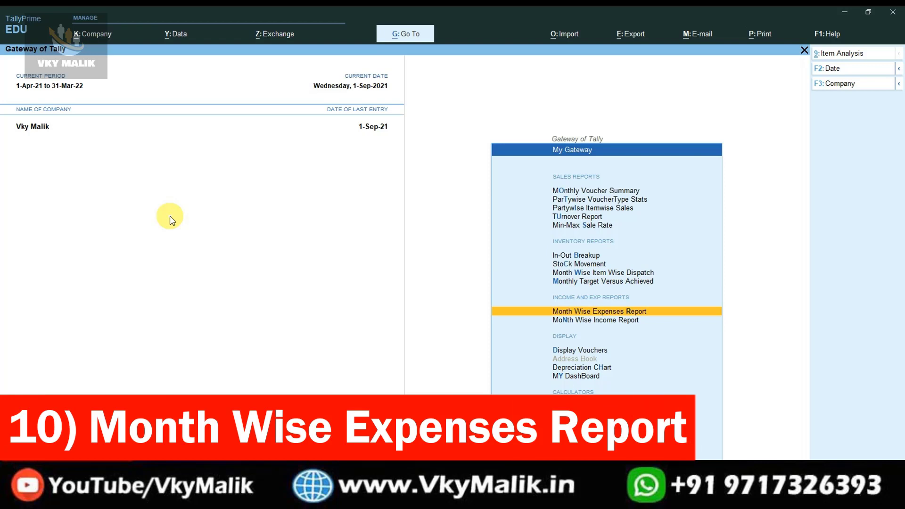
key(Return)
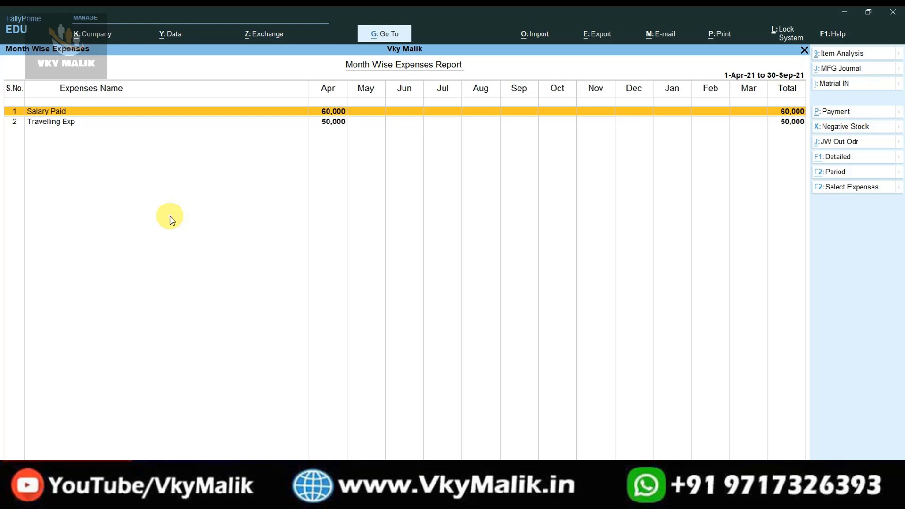
key(Escape)
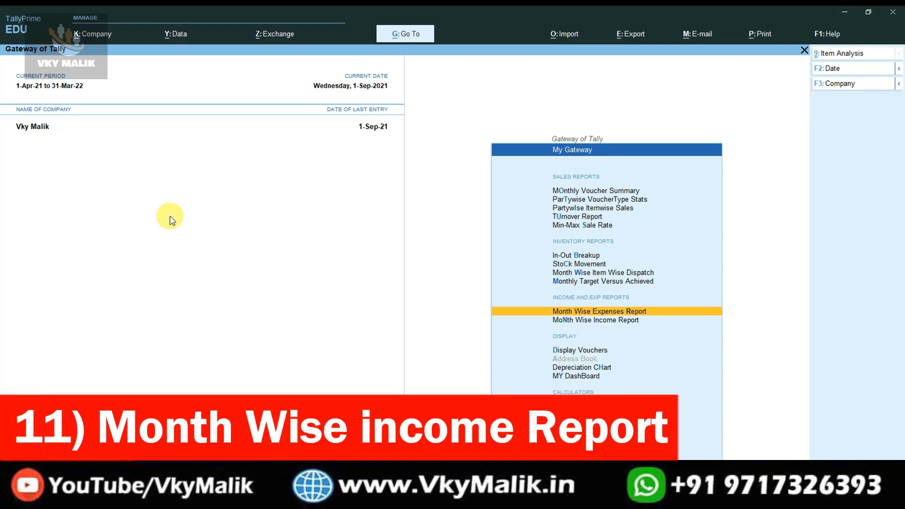
Check the empty Month Wise Income Summary for 1-Apr-21 to 30-Sep-21, then open My Display.
key(Down)
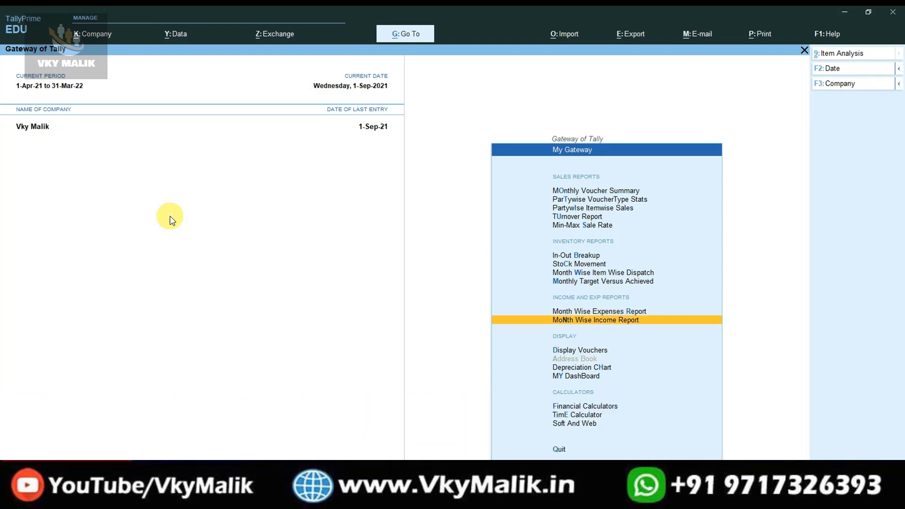
key(Return)
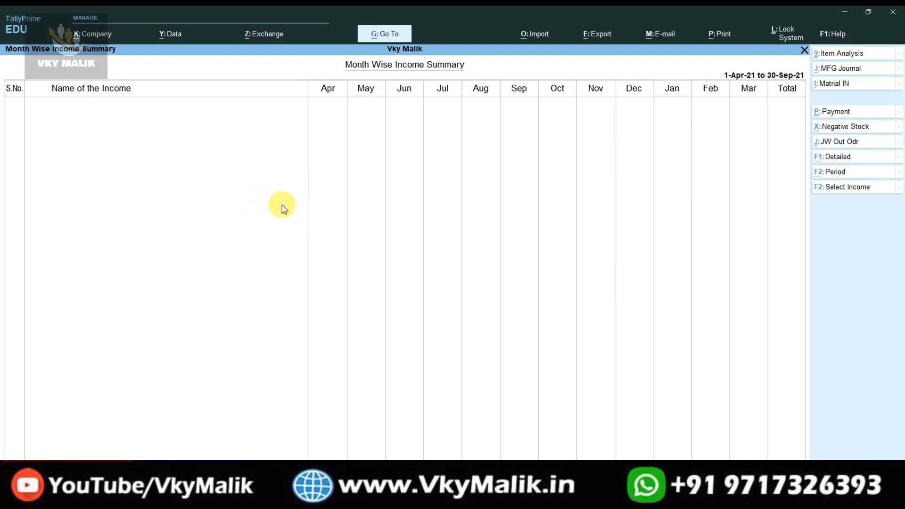
key(Escape)
key(Down)
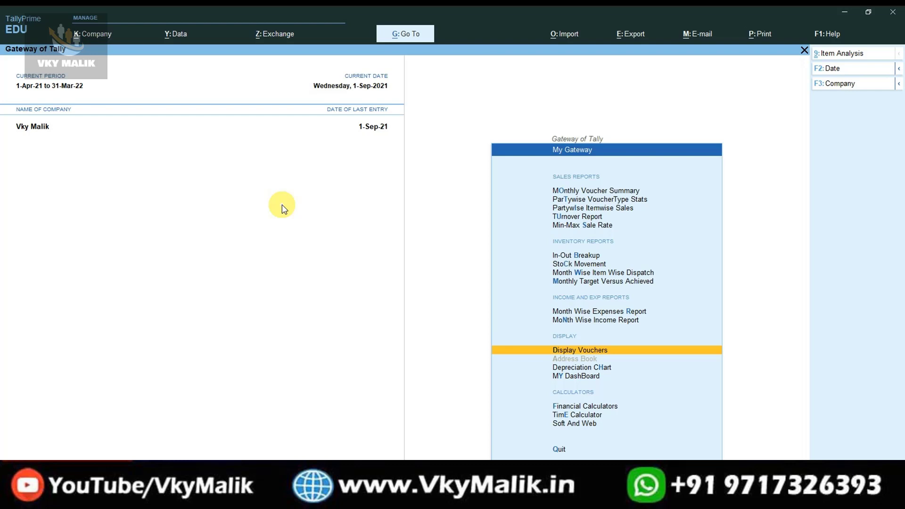
key(Return)
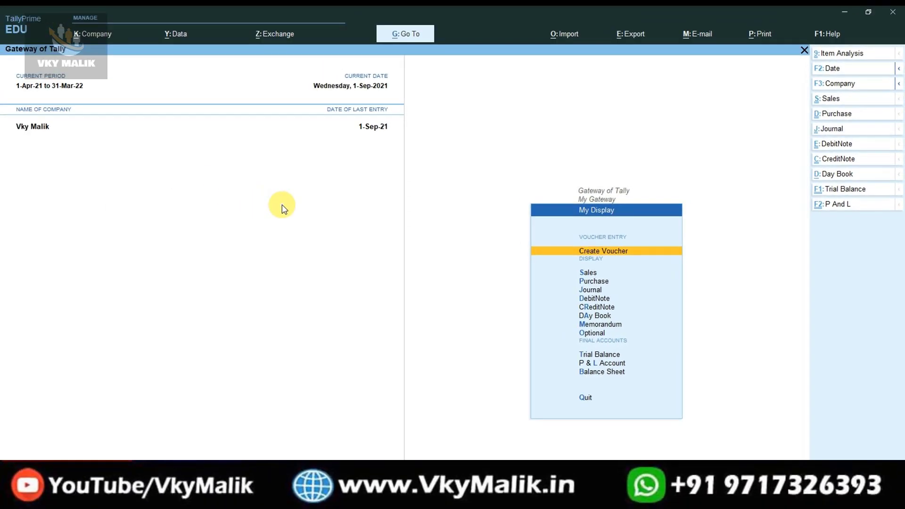
Preview the new voucher screen and the sales, purchase and journal voucher lists.
key(Return)
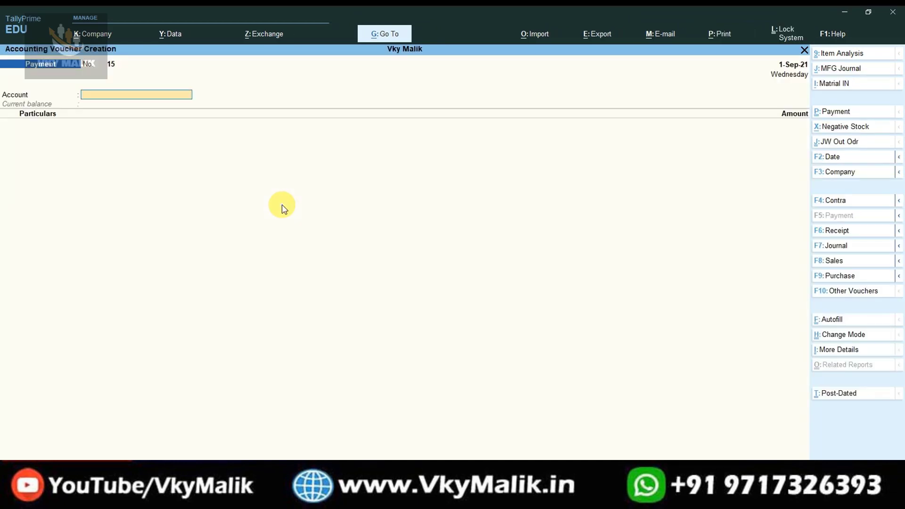
key(Escape)
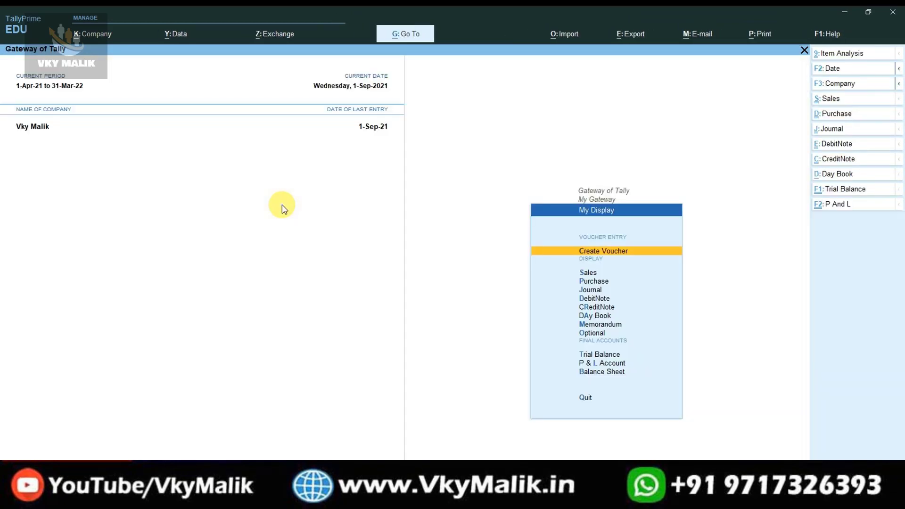
key(Down)
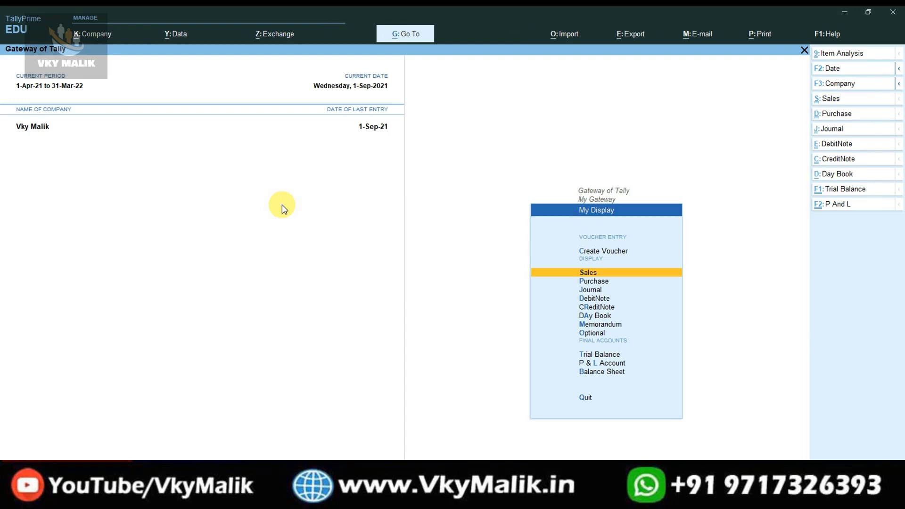
key(Return)
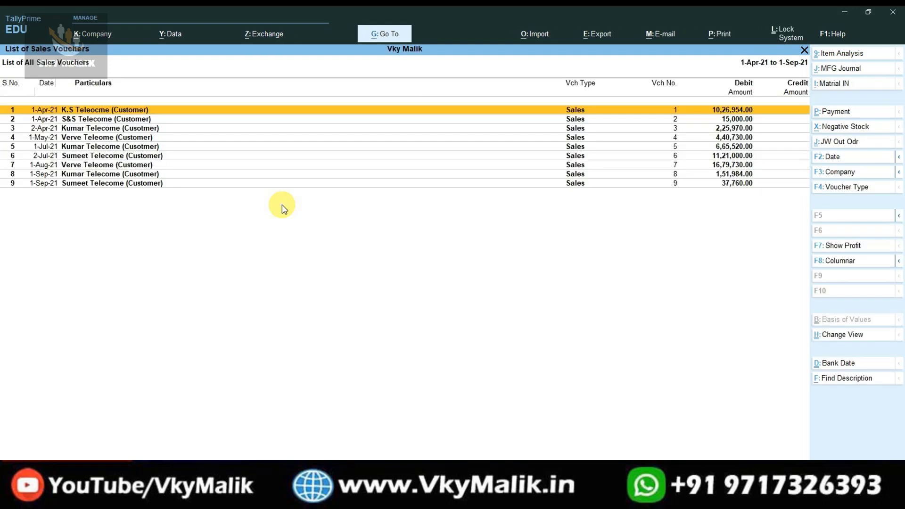
key(Escape)
key(Down)
key(Return)
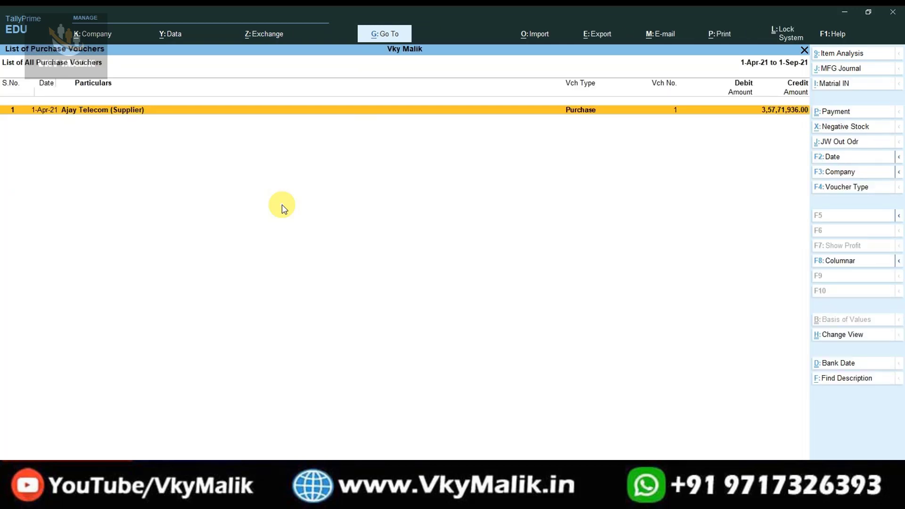
key(Escape)
key(Down)
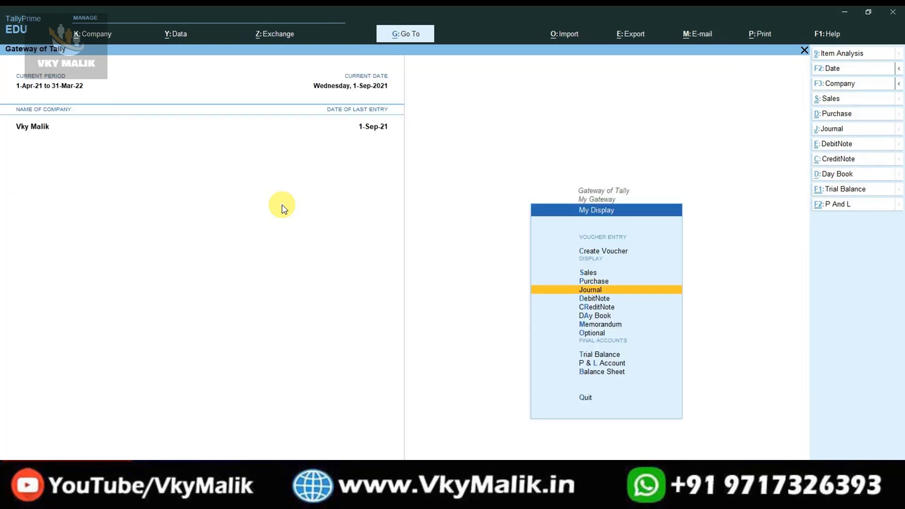
key(Return)
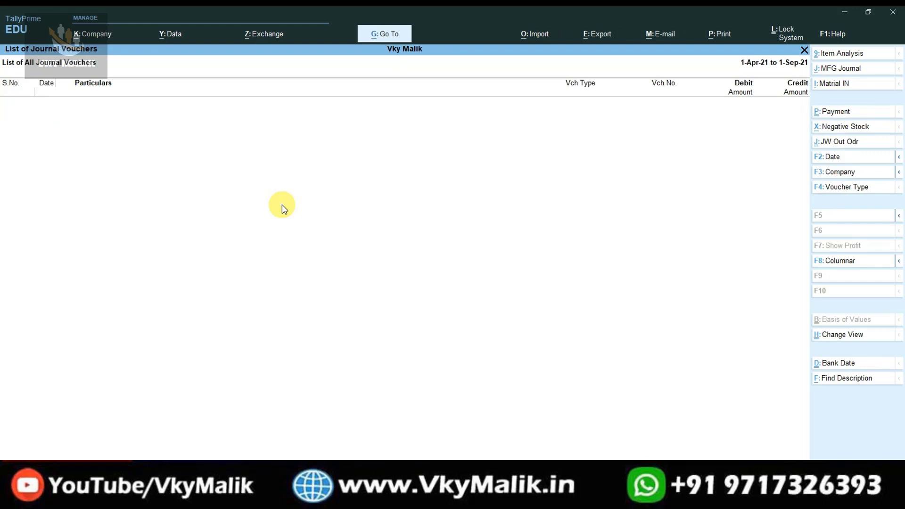
key(Escape)
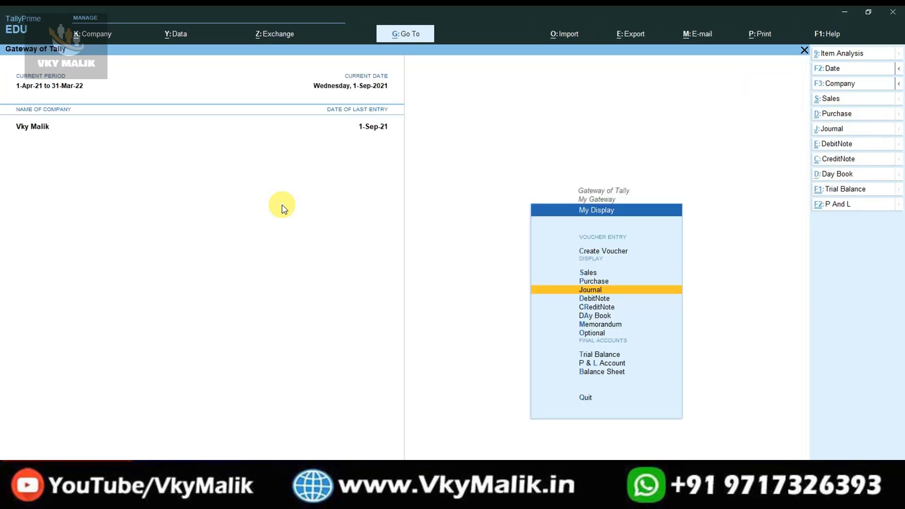
View the Day Book, browse Trial Balance and P & L Account, then return to My Gateway.
key(Down)
key(Down)
key(Down)
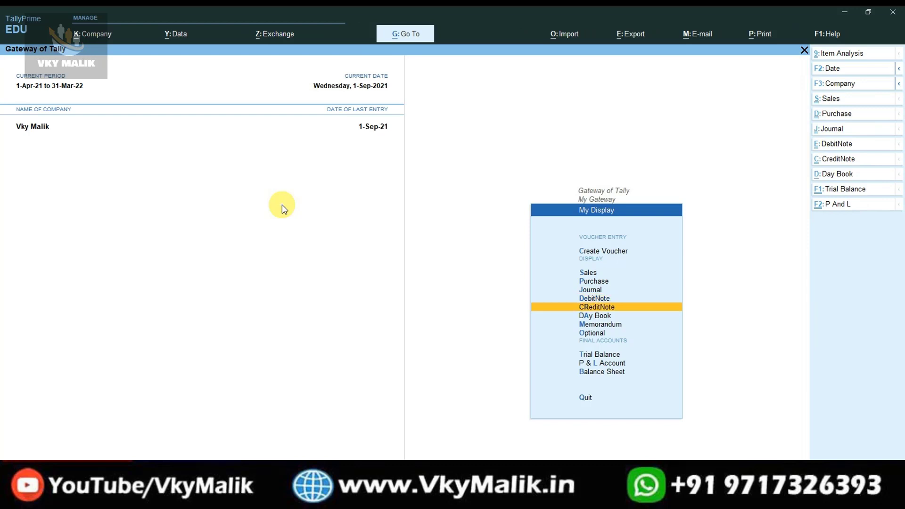
key(Down)
key(Down)
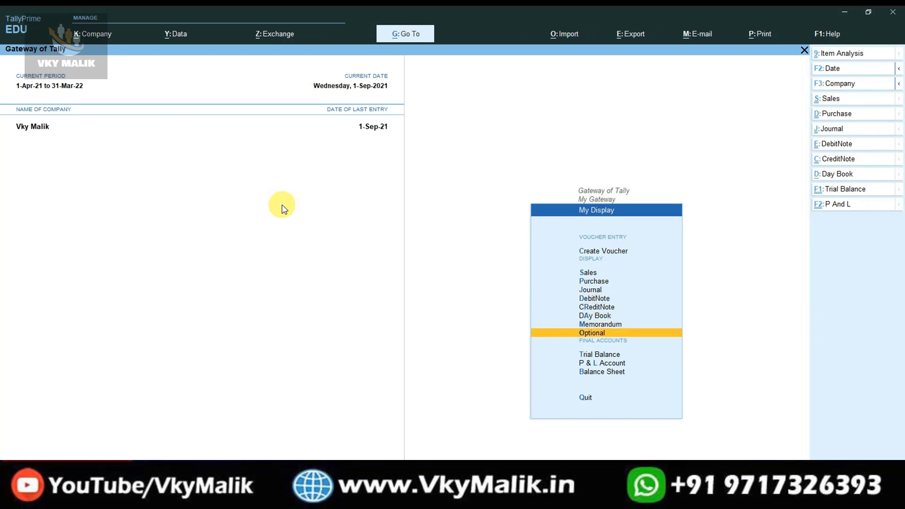
key(Up)
key(Up)
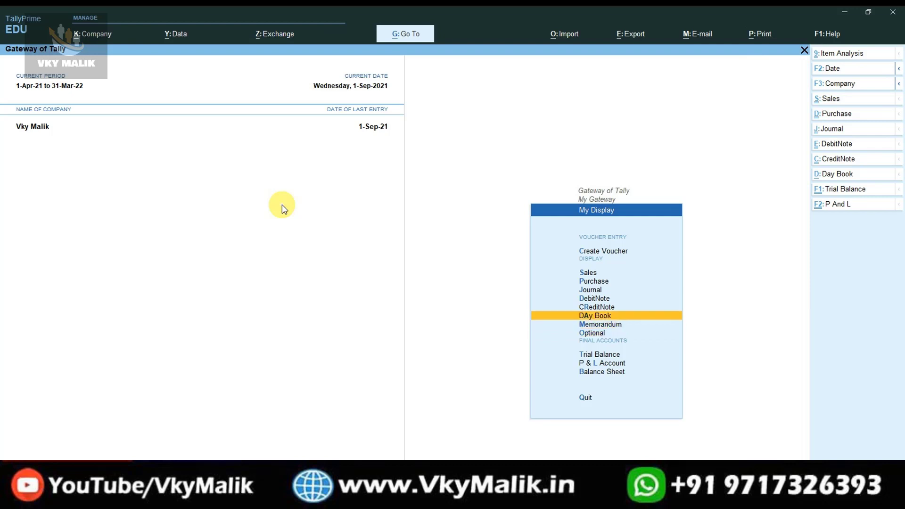
key(Return)
key(Escape)
key(Down)
key(Down)
key(Down)
key(Down)
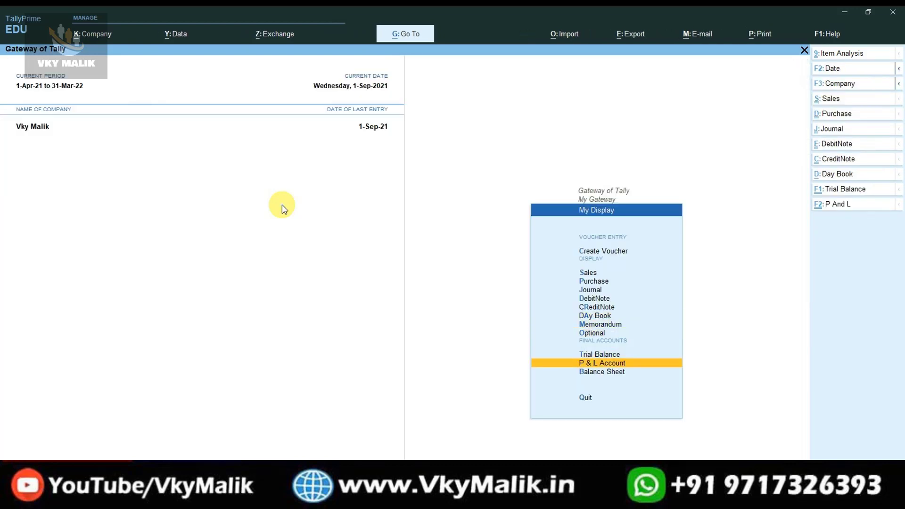
key(Down)
key(Up)
key(Up)
key(Down)
key(Down)
key(Down)
key(Up)
key(Up)
key(Up)
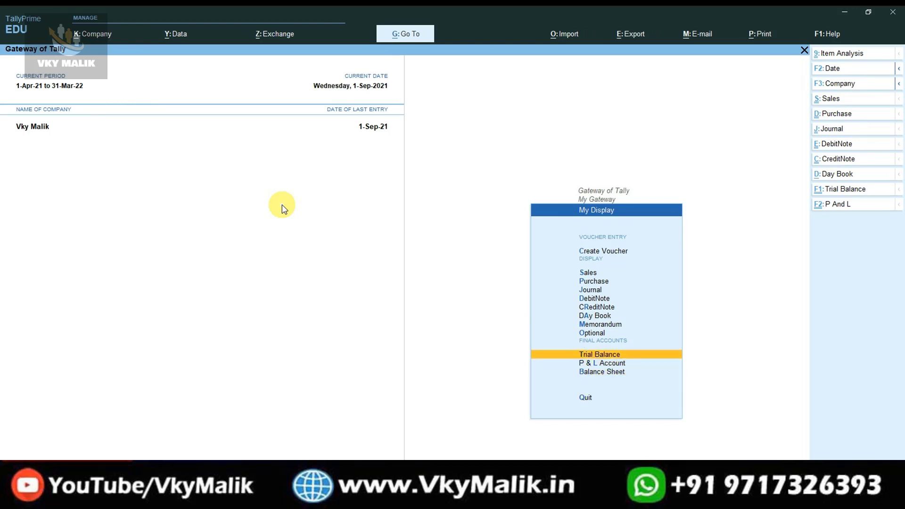
key(Escape)
key(Down)
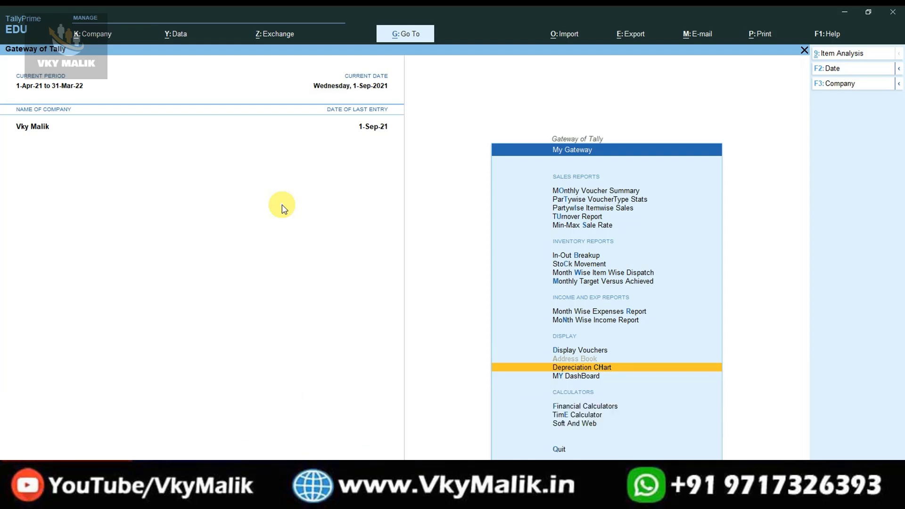
key(Return)
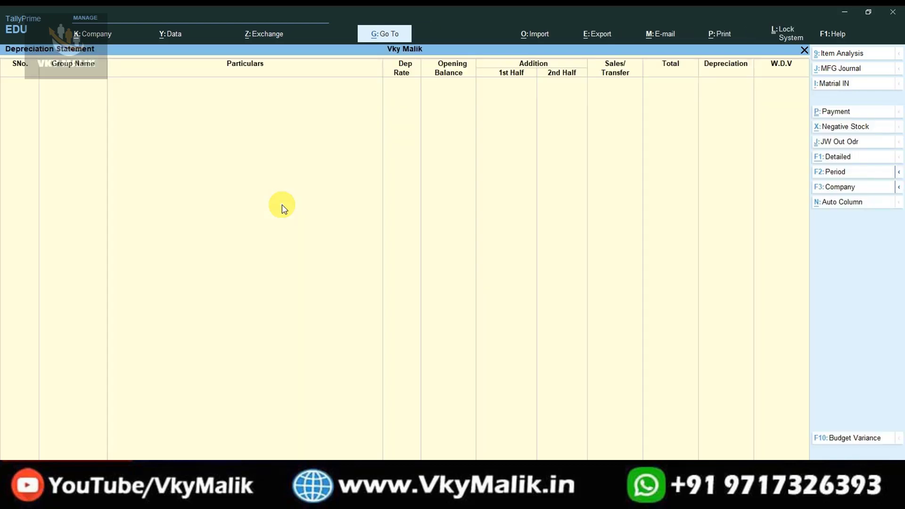
key(Escape)
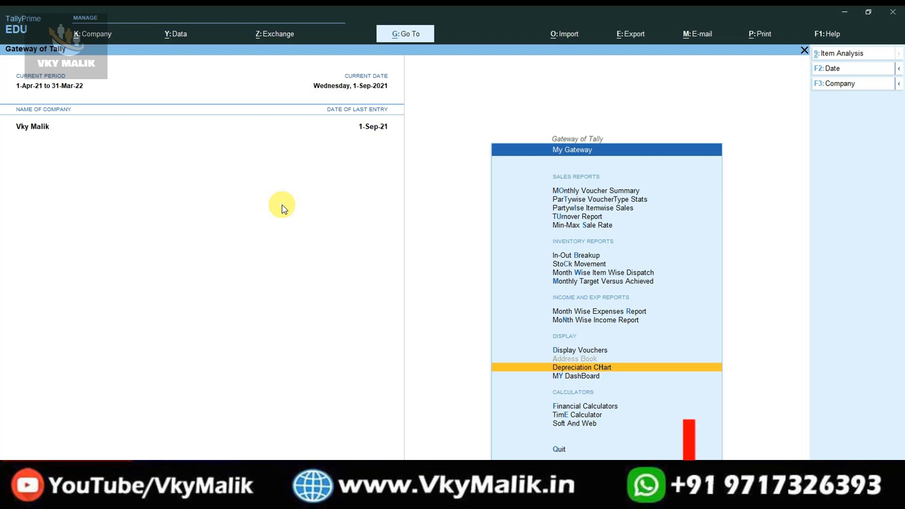
key(Down)
key(Return)
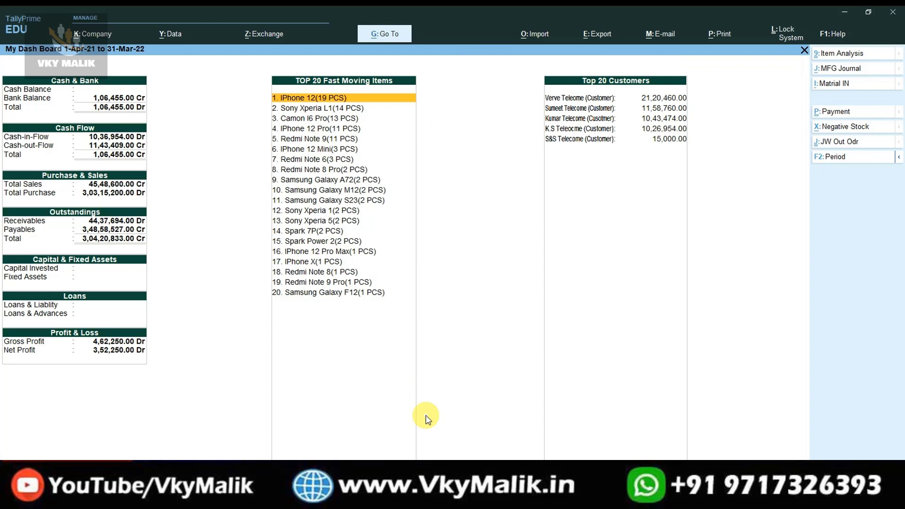
key(Escape)
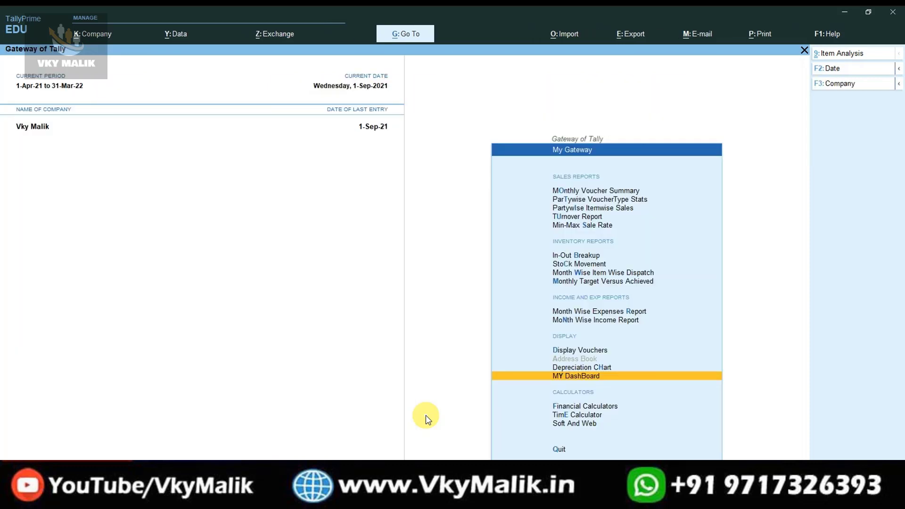
Open Financial Calculators and launch the SimplE Interest calculator from its list.
key(Down)
key(Down)
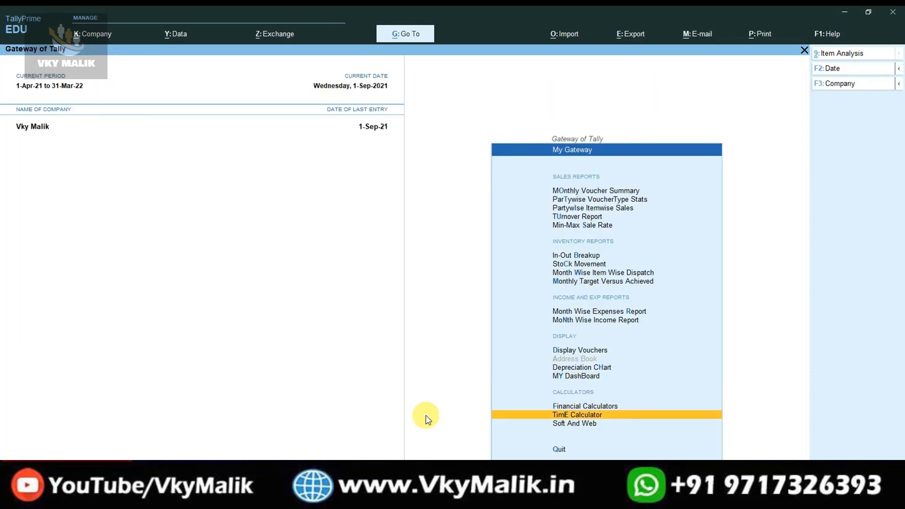
key(Down)
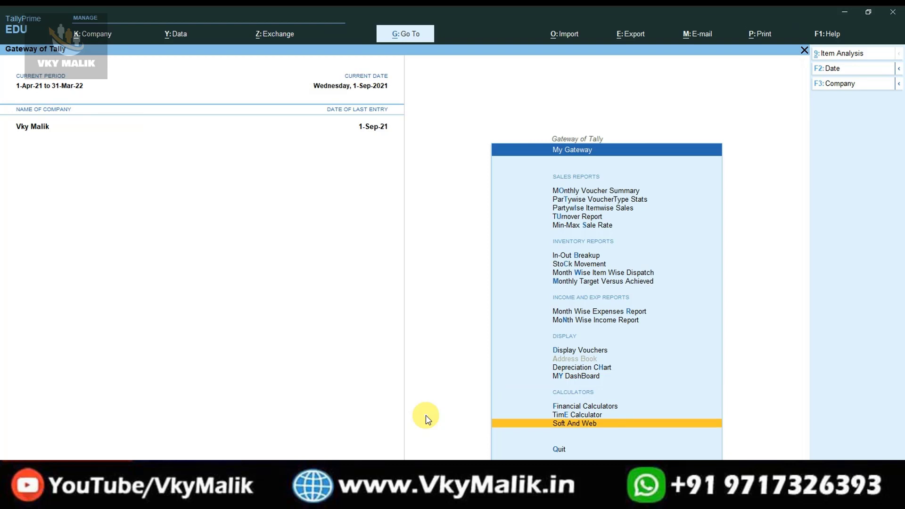
key(Up)
key(Up)
key(Up)
key(Down)
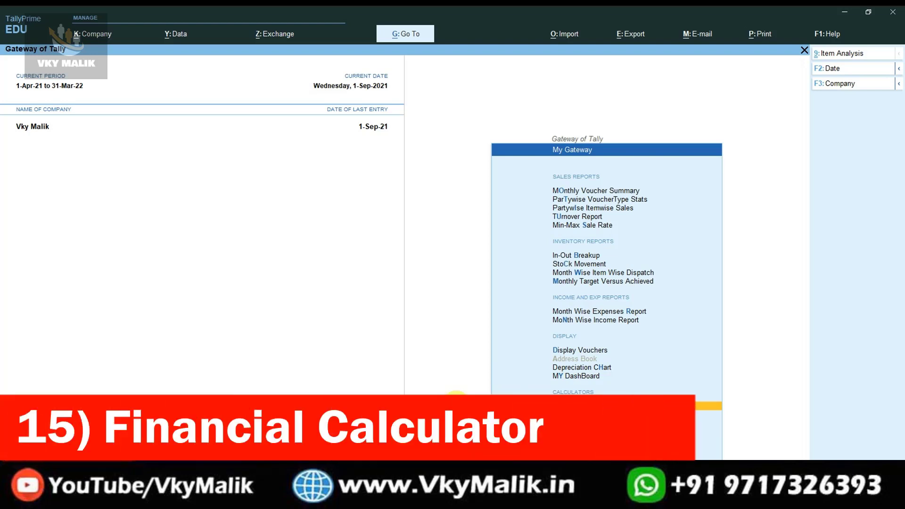
key(Return)
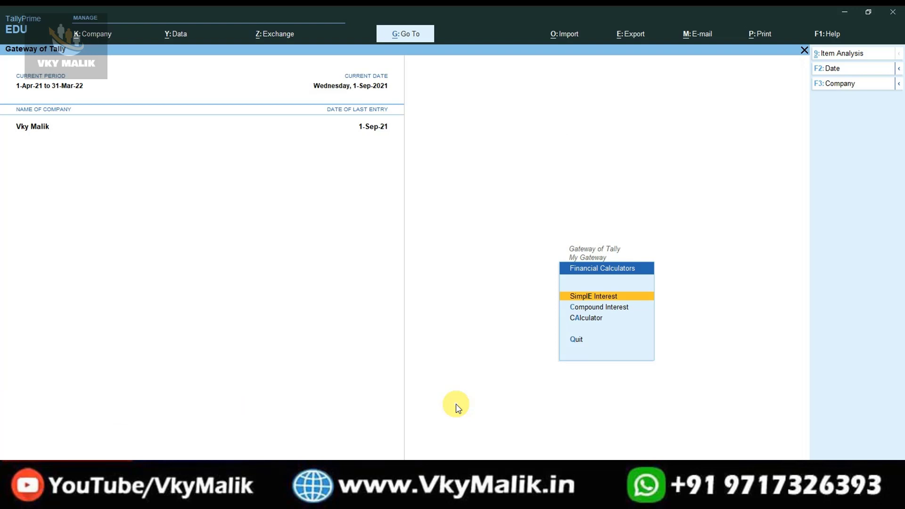
key(Down)
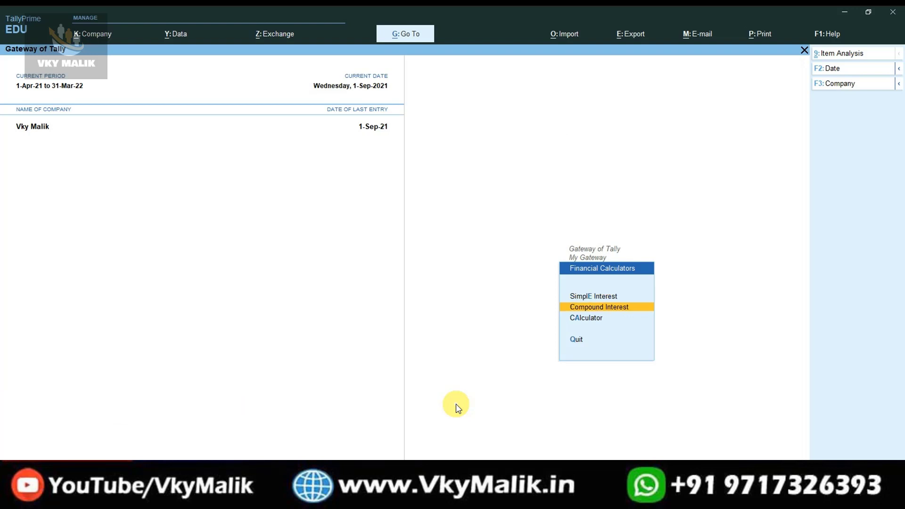
key(Down)
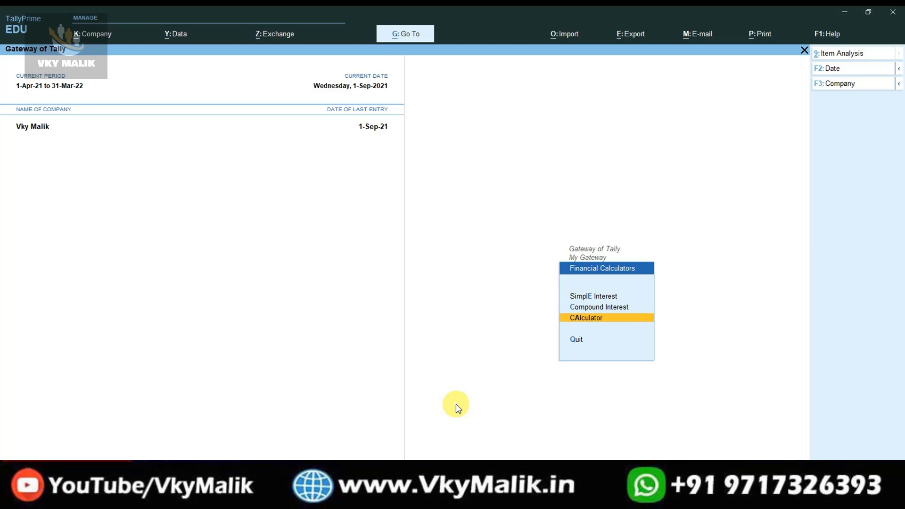
key(Up)
key(Up)
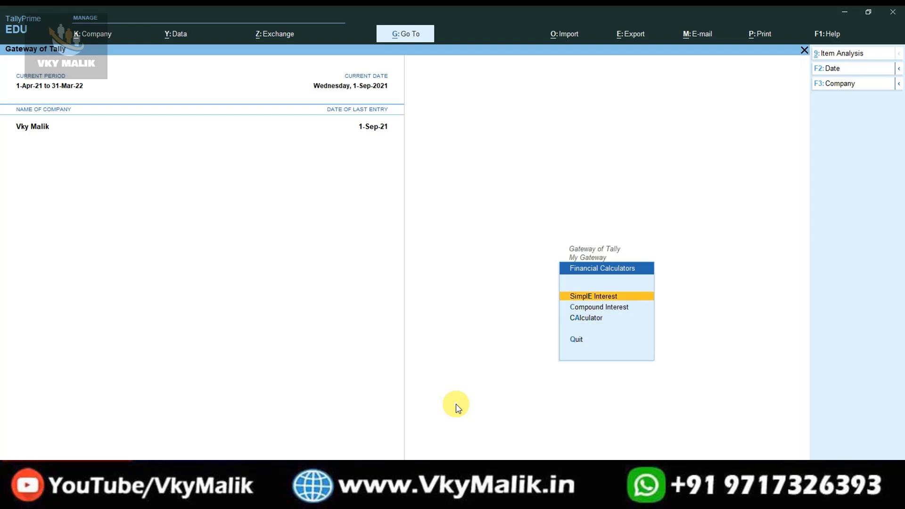
key(Return)
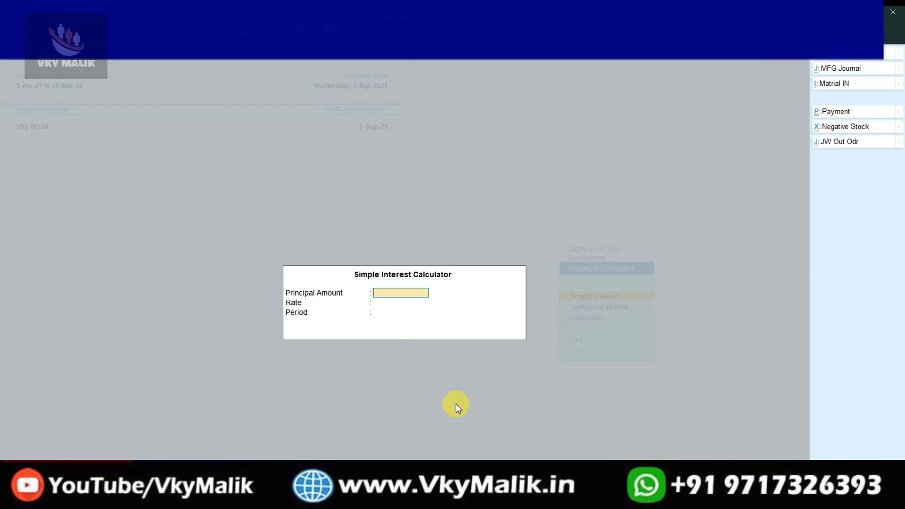
Enter principal 1,00,000, rate 10% and period 5 to get 50,000.00 interest, then close it.
text(1,00,00)
text(0)
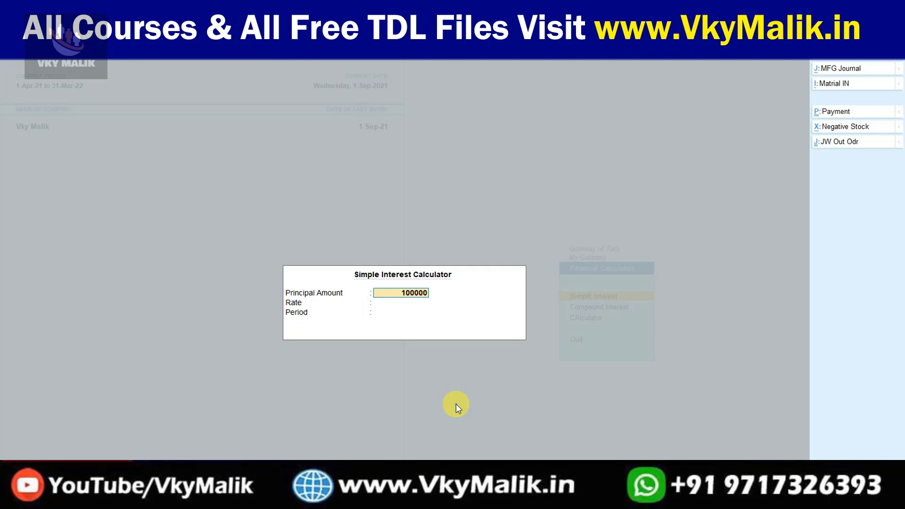
key(Return)
text(10)
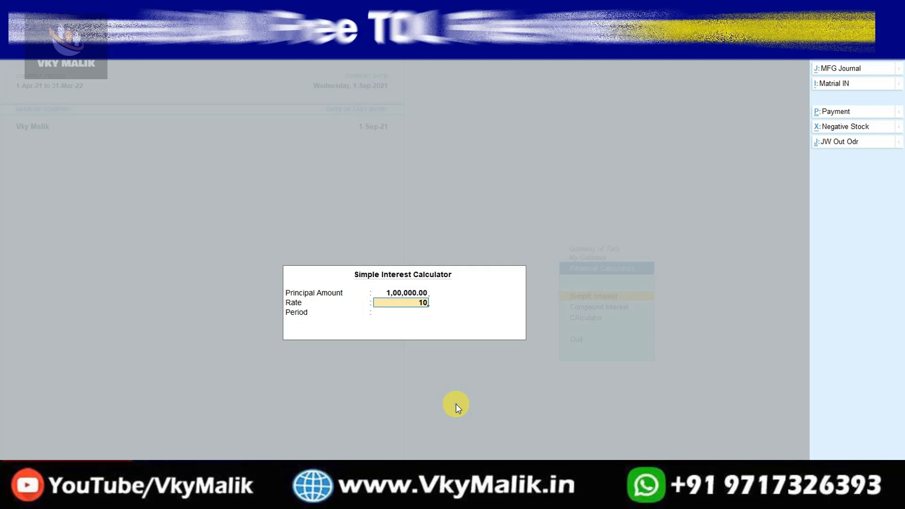
key(Return)
text(5)
key(Return)
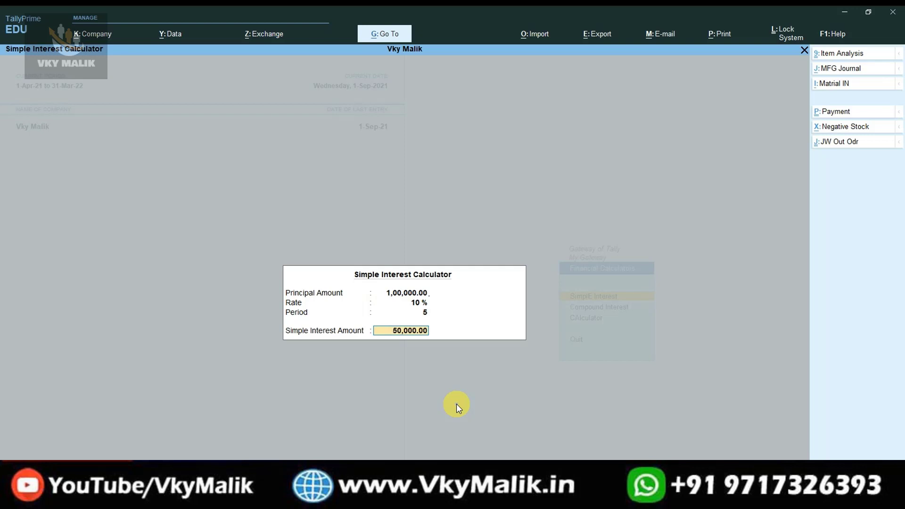
key(Return)
key(Down)
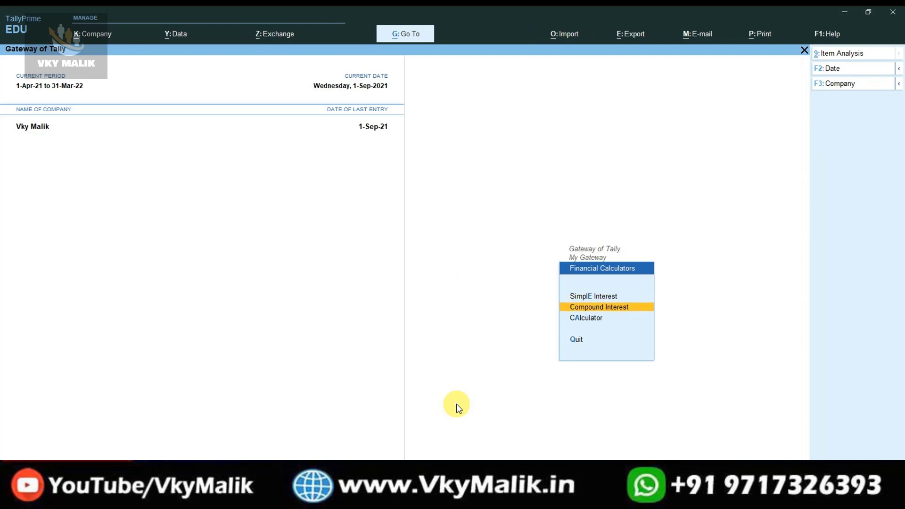
Compute compound interest on 1,00,000 at 10% for 5 periods (61,000.00), then close the calculator.
key(Return)
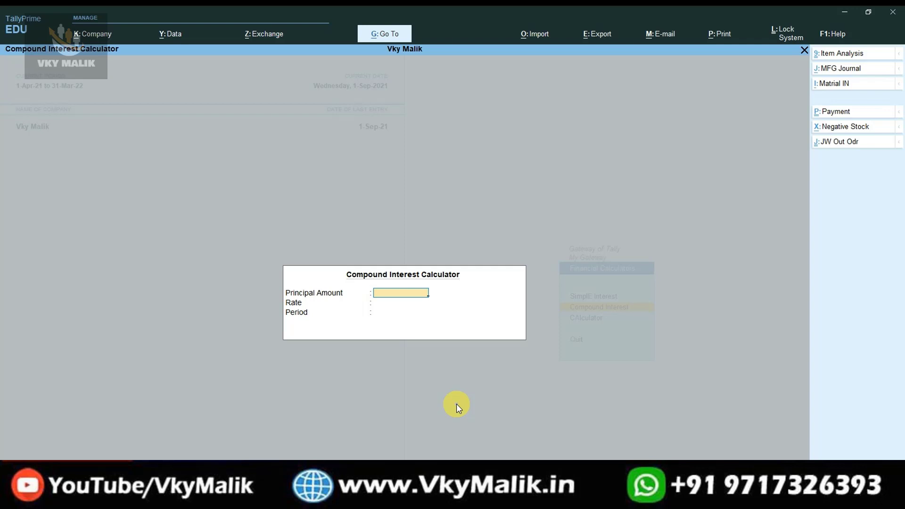
text(00000)
key(Return)
text(10)
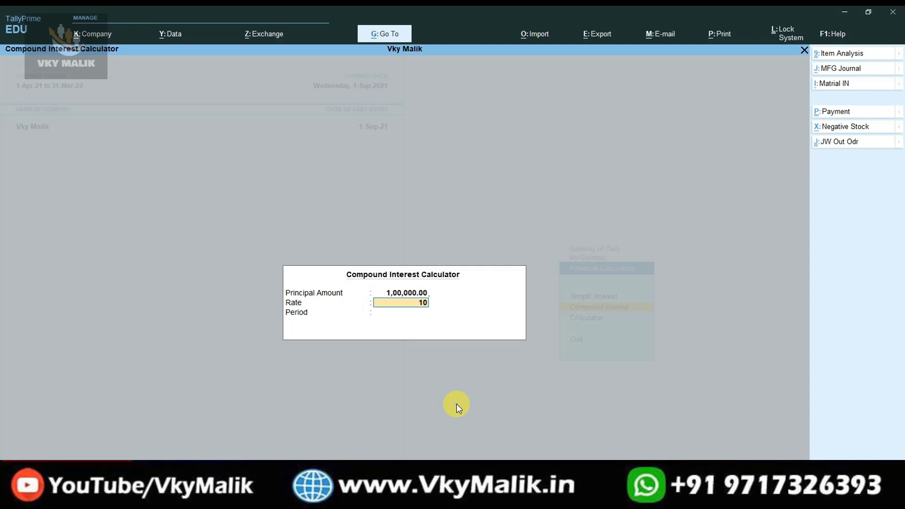
key(Return)
text(5)
key(Return)
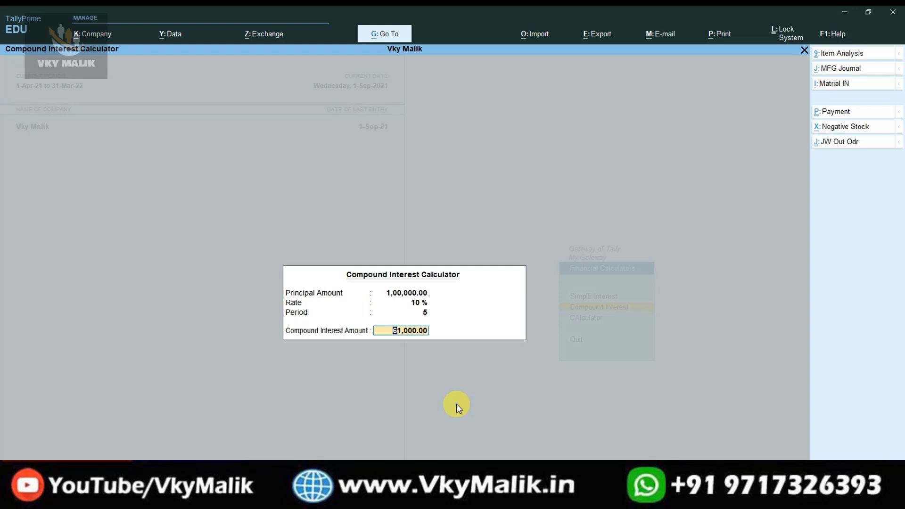
key(Escape)
key(Escape)
key(Down)
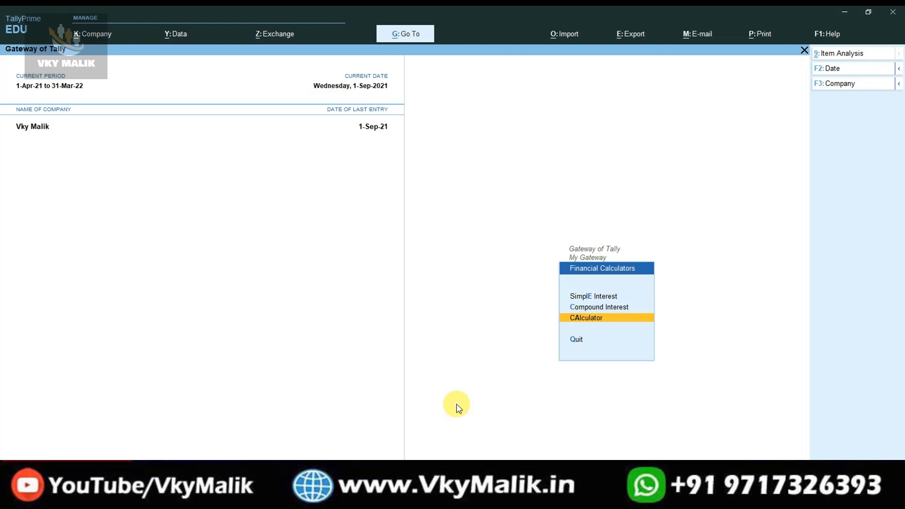
Launch Windows Calculator from the CAlculator entry, close it, and exit to My Gateway.
key(Return)
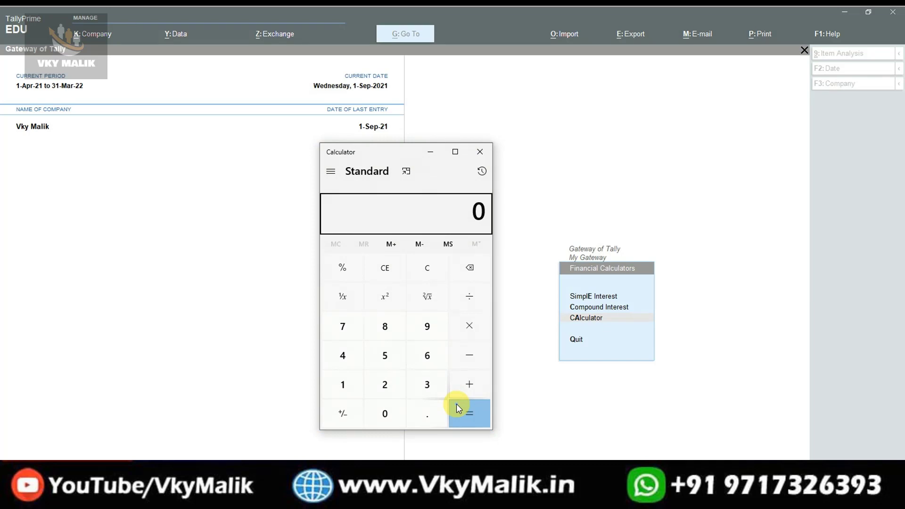
click(480, 151)
key(Escape)
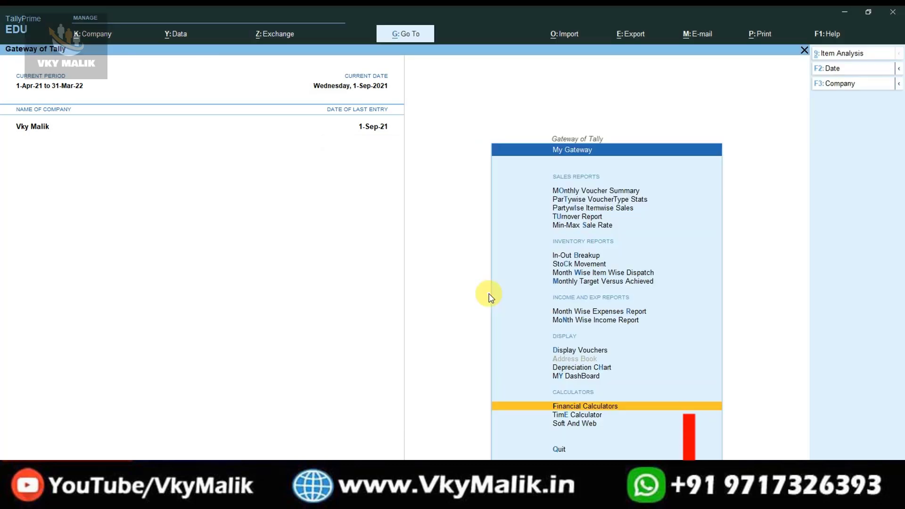
Open the TimE Calculator entry to show the empty Time Difference Calculator.
key(Down)
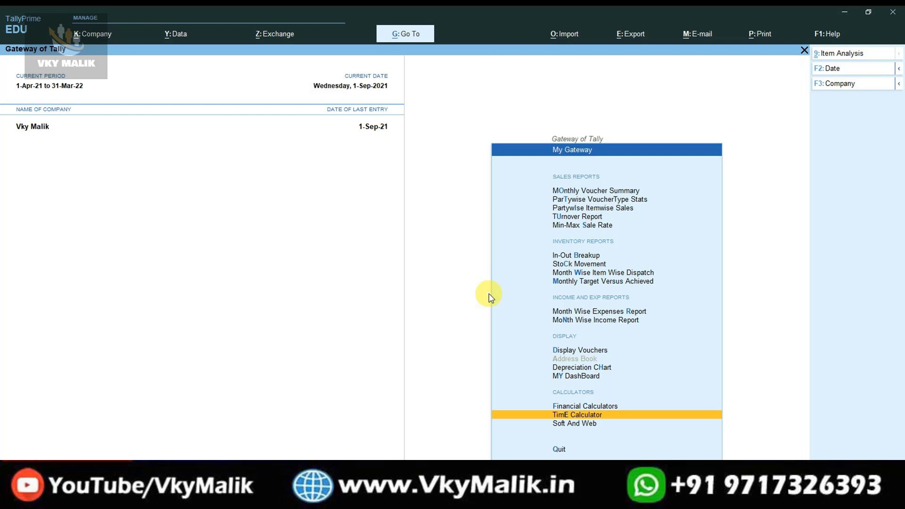
key(Return)
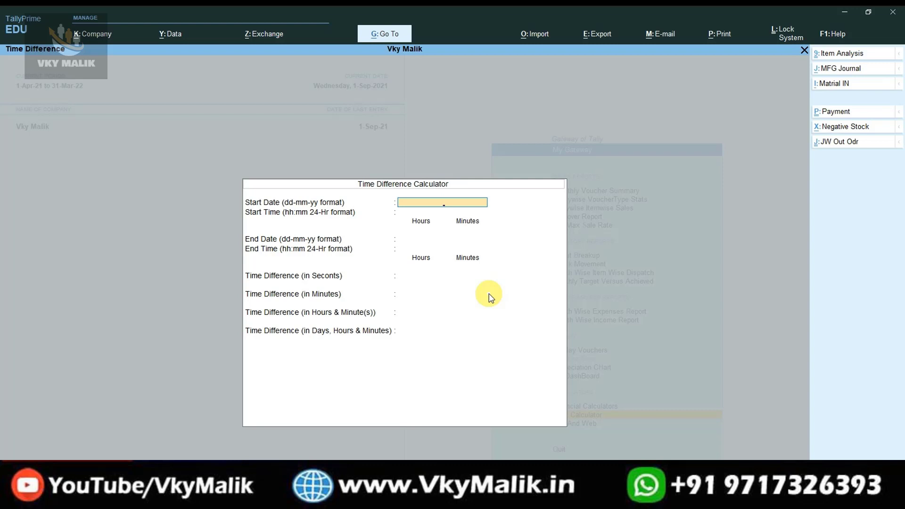
Get the 10:25 to 20:40 difference (10 hours 15 minutes, 615 minutes) without dates, then return to My Gateway.
key(Return)
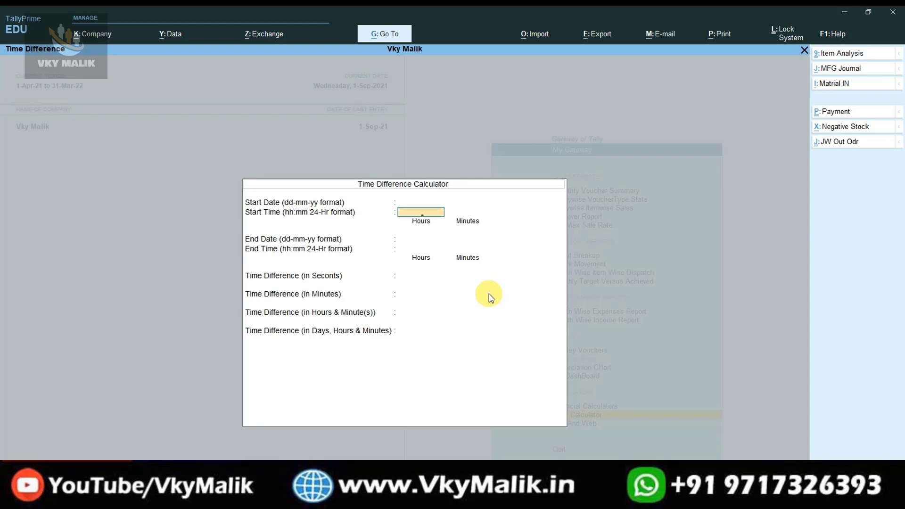
text(10)
key(Return)
text(25)
key(Return)
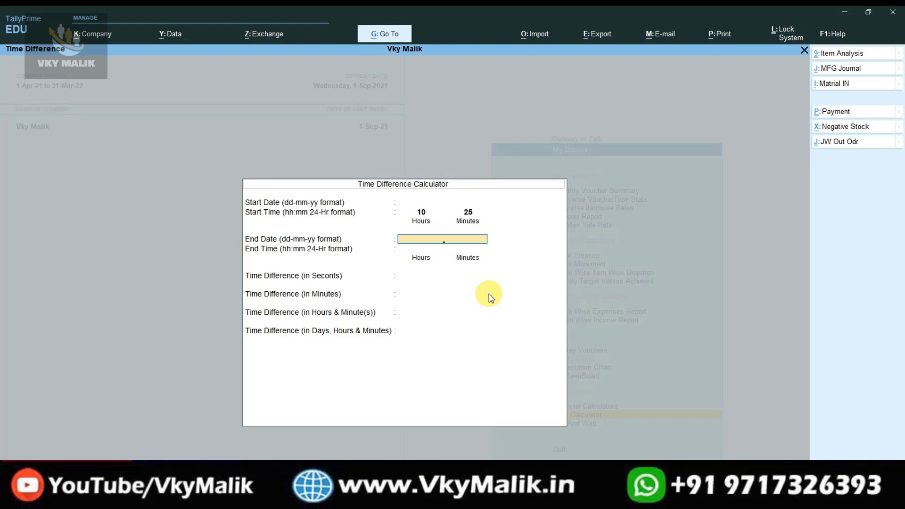
key(Return)
text(2)
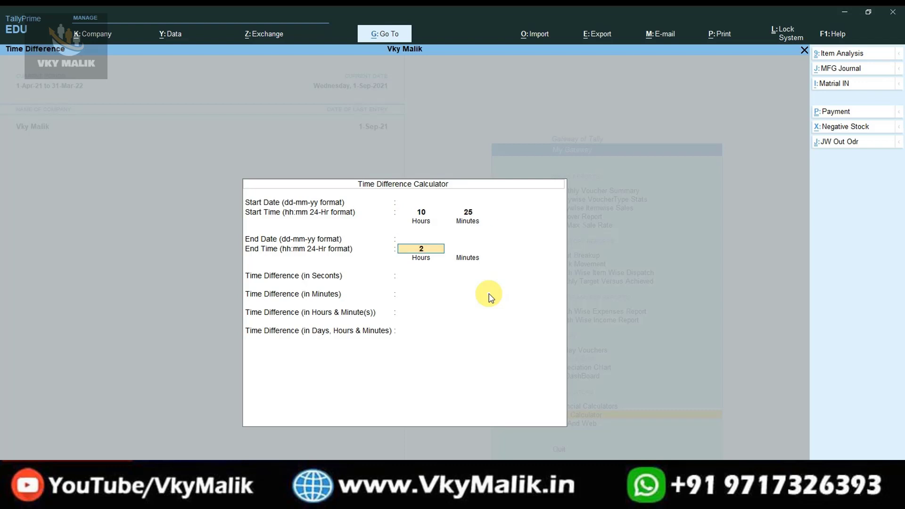
text(0)
key(Return)
text(40)
key(Return)
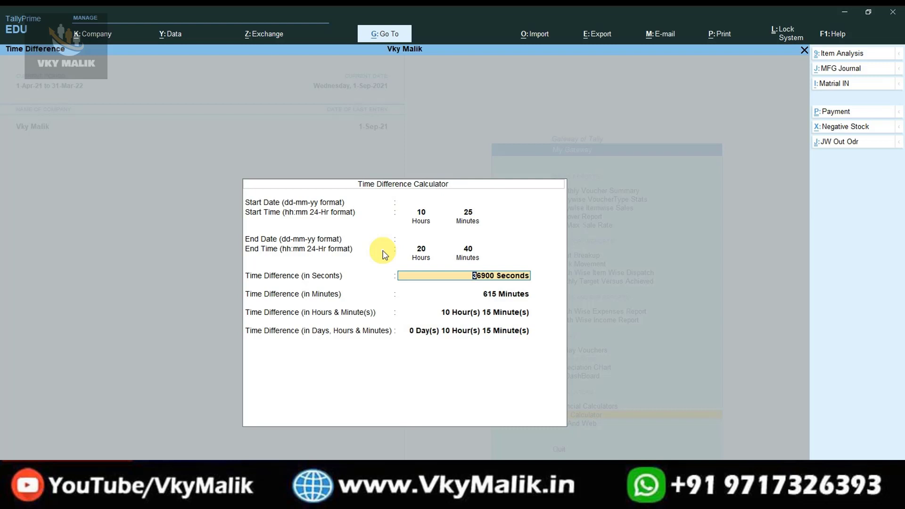
key(Escape)
key(Down)
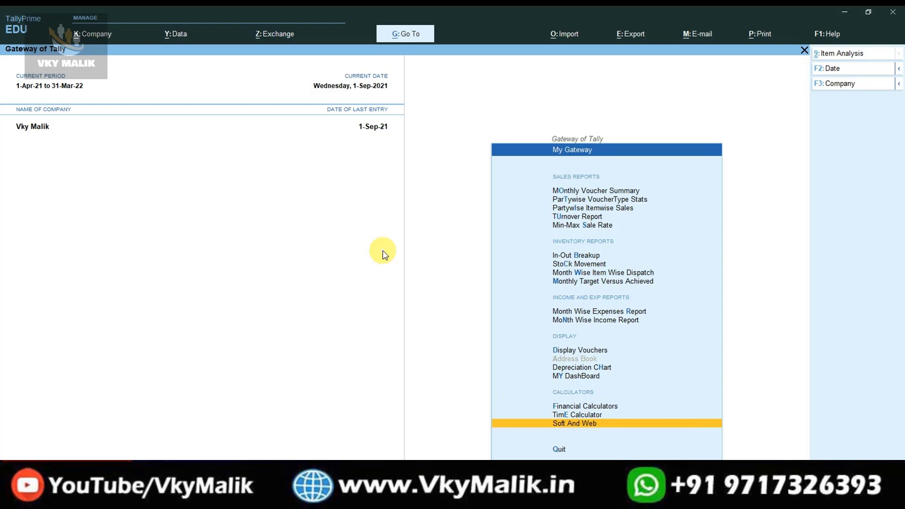
Open the List of Soft And Web links and browse GST Login, GST Grievance, Create Challan and IncomeTax.
key(Return)
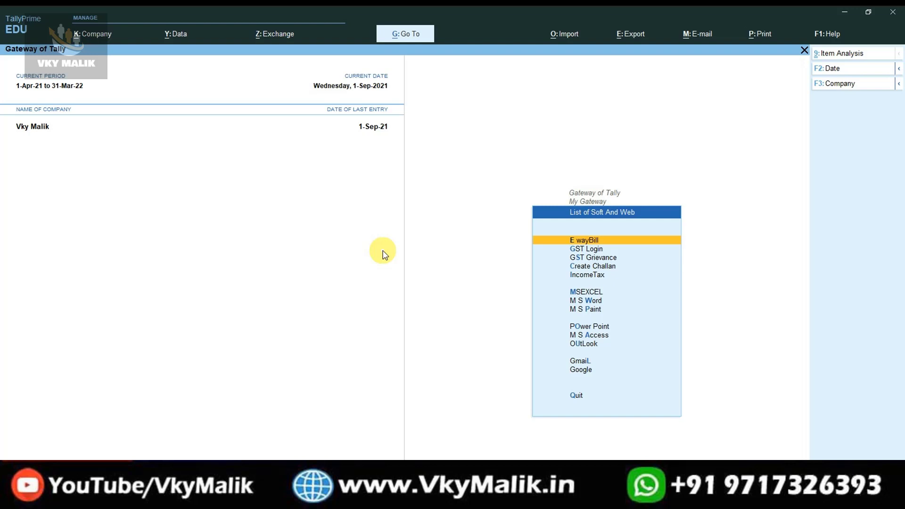
key(Down)
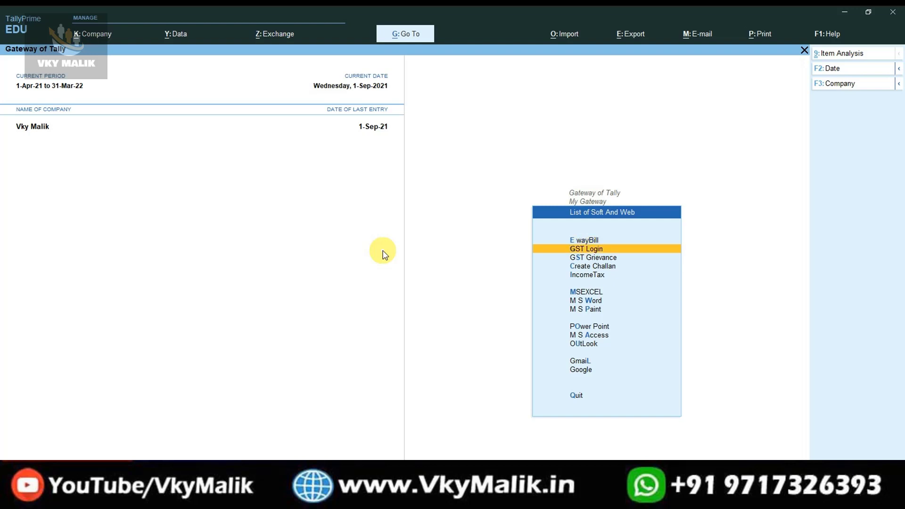
key(Down)
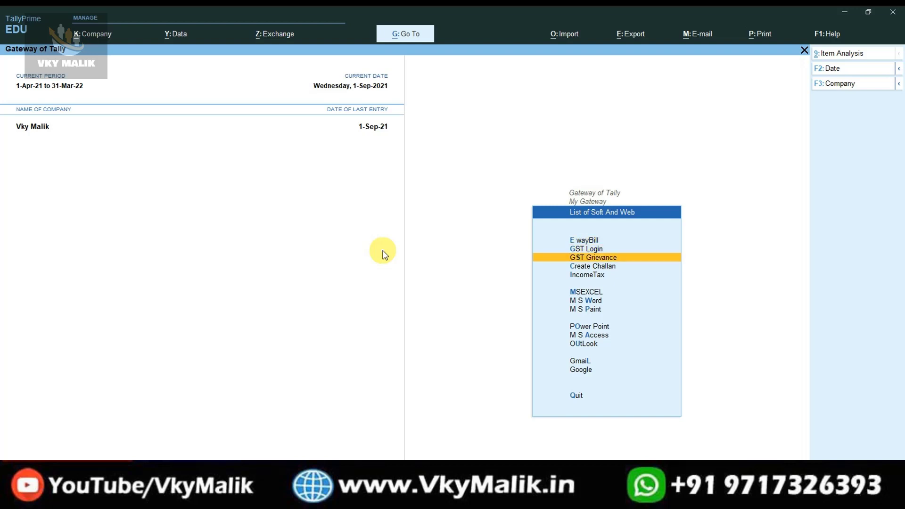
key(Down)
key(Down)
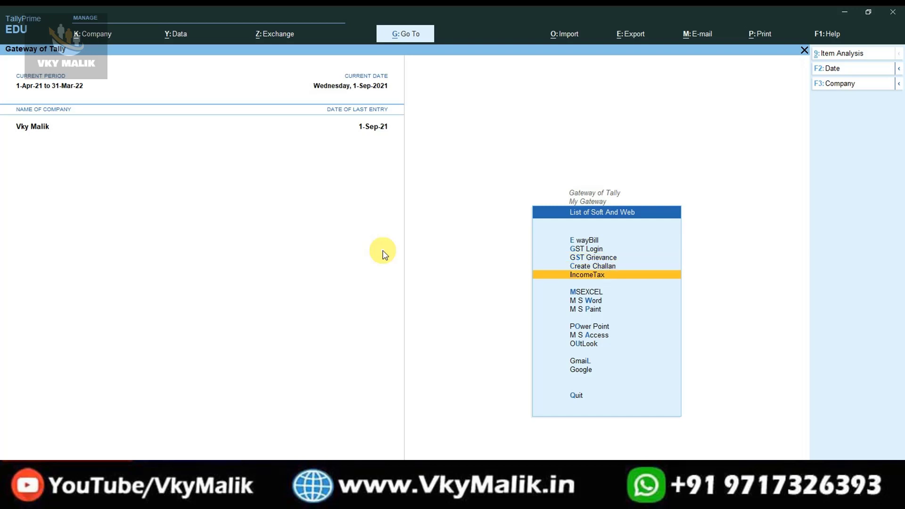
key(Up)
key(Up)
key(Up)
key(Up)
key(Down)
key(Down)
key(Down)
key(Down)
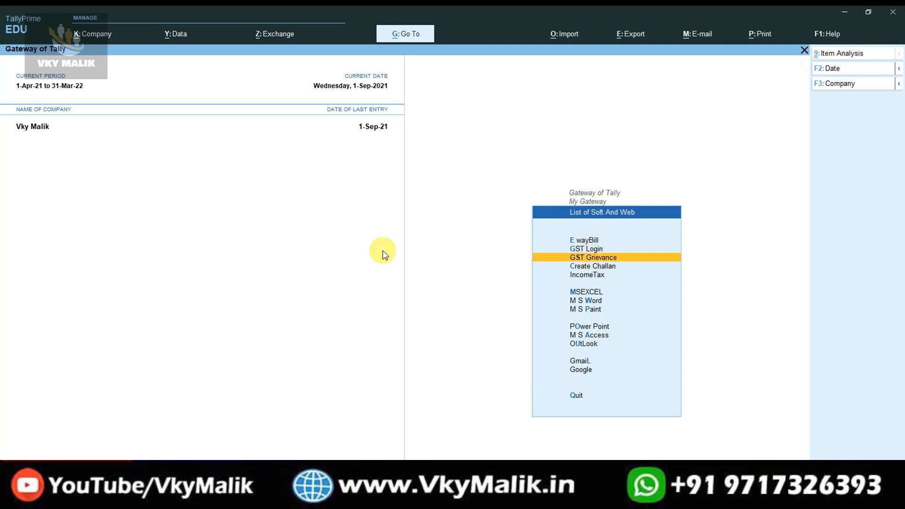
key(Up)
key(Up)
key(Up)
key(Up)
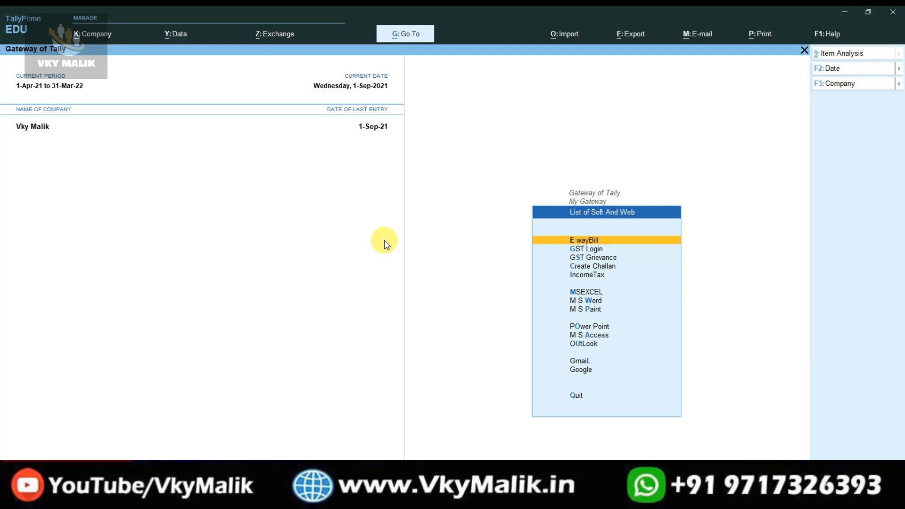
key(Return)
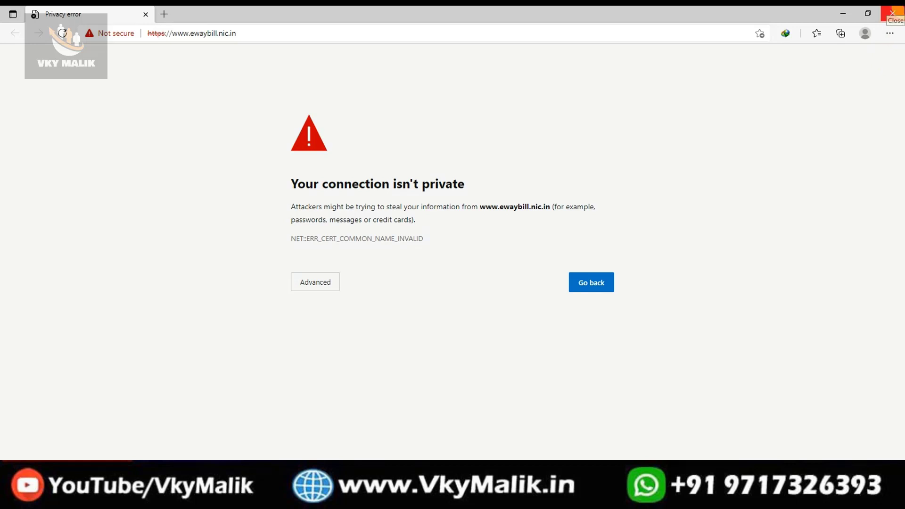
click(892, 13)
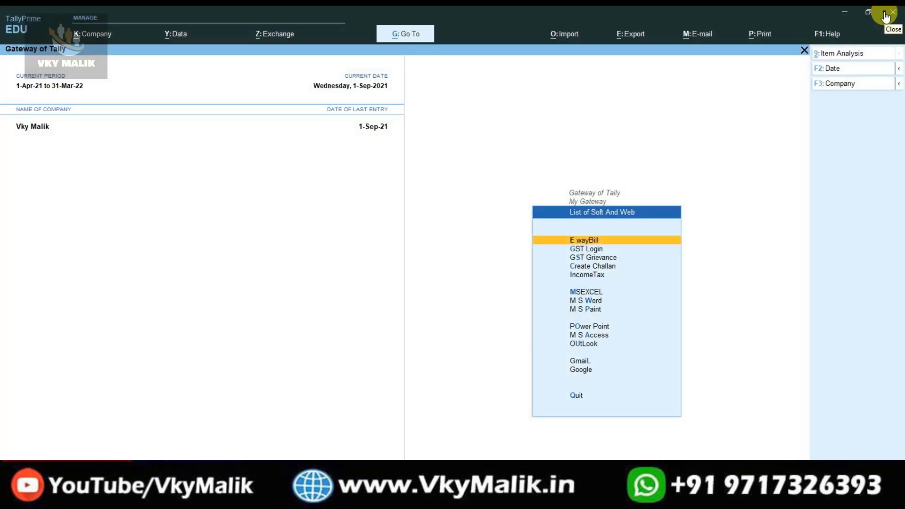
key(Down)
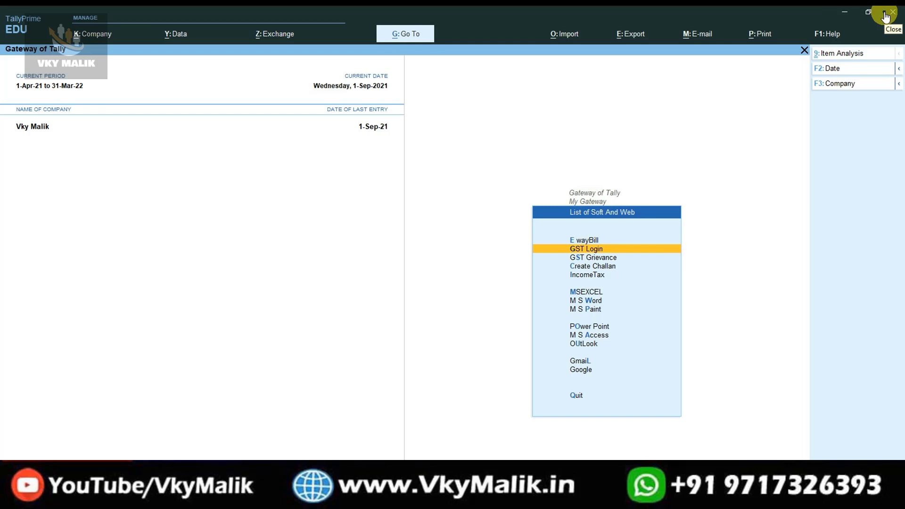
key(Return)
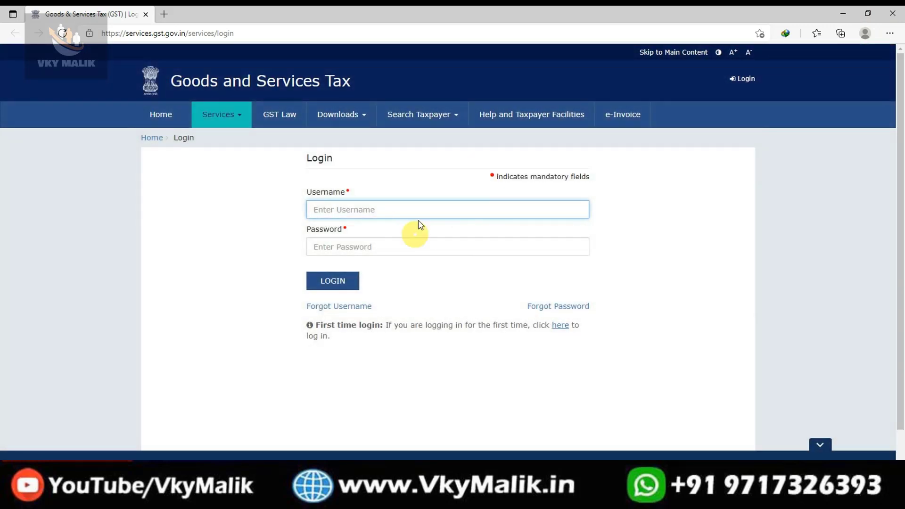
click(892, 14)
key(Up)
key(Down)
key(Down)
key(Down)
key(Down)
key(Up)
key(Up)
key(Up)
key(Up)
key(Down)
key(Down)
key(Down)
key(Down)
key(Up)
key(Up)
key(Up)
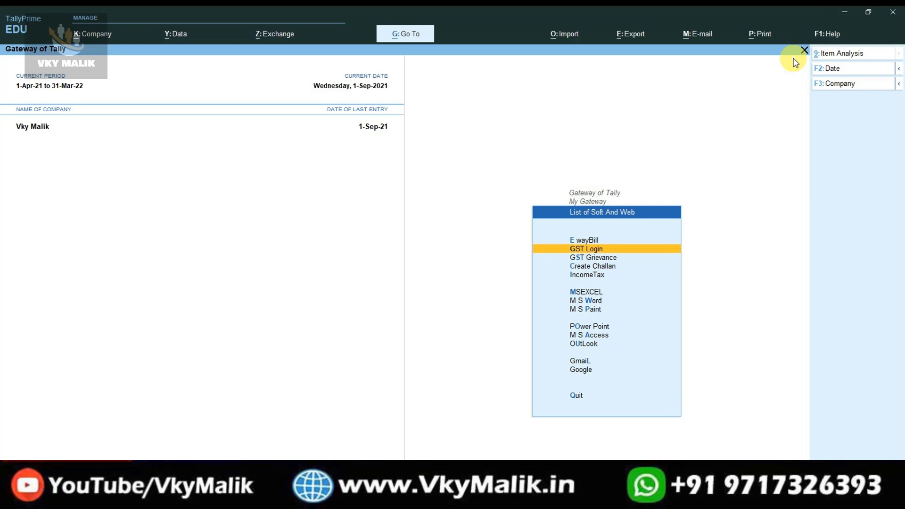
key(Down)
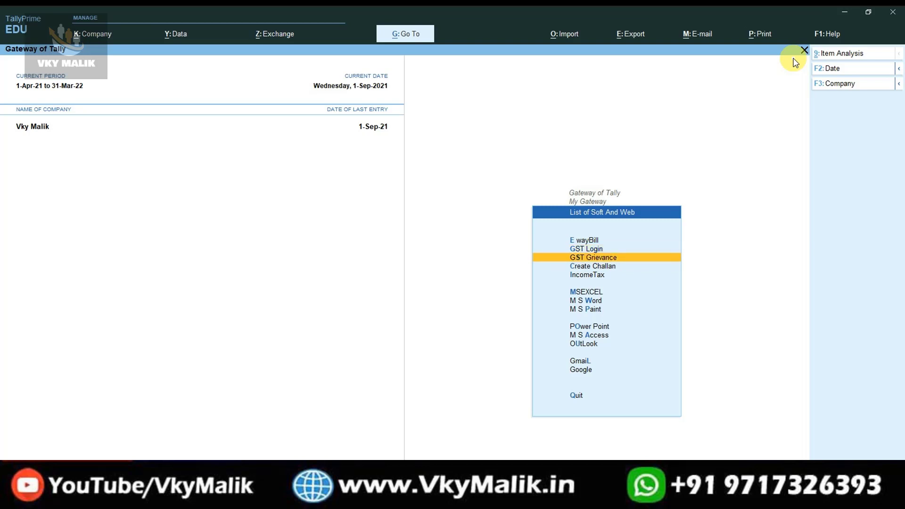
key(Down)
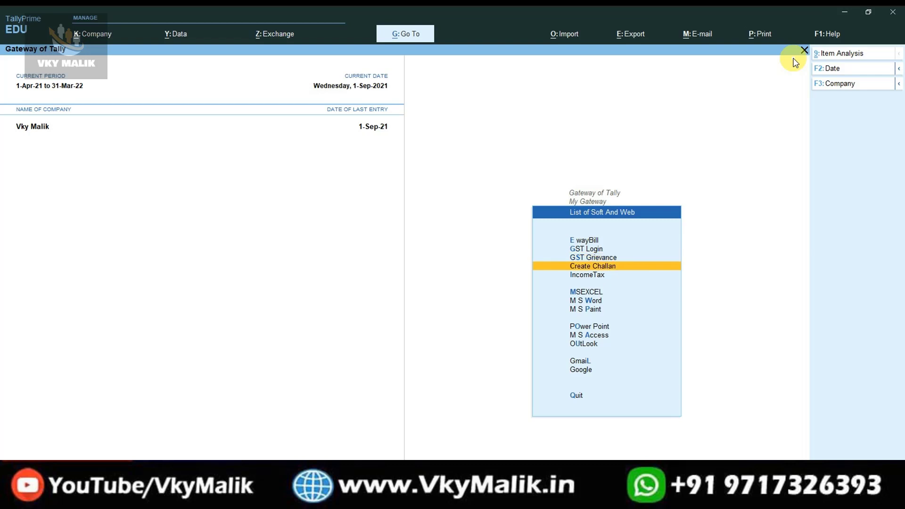
key(Down)
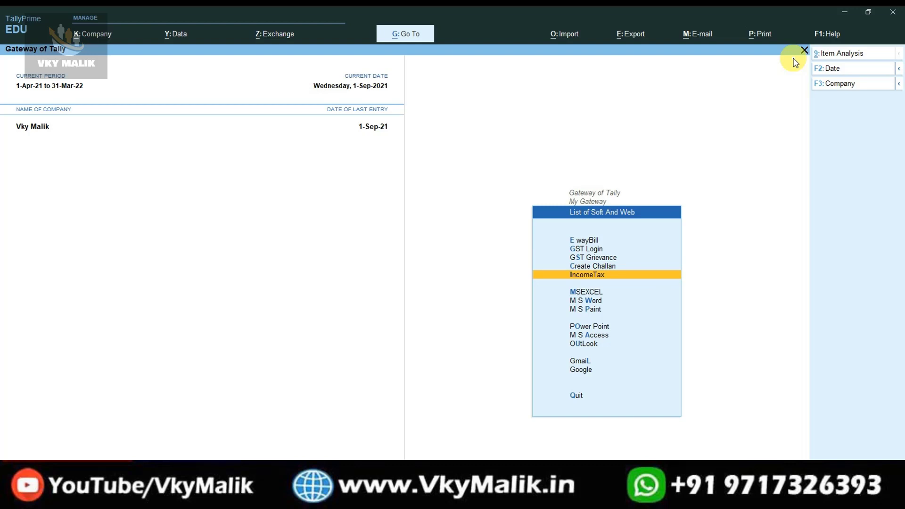
key(Down)
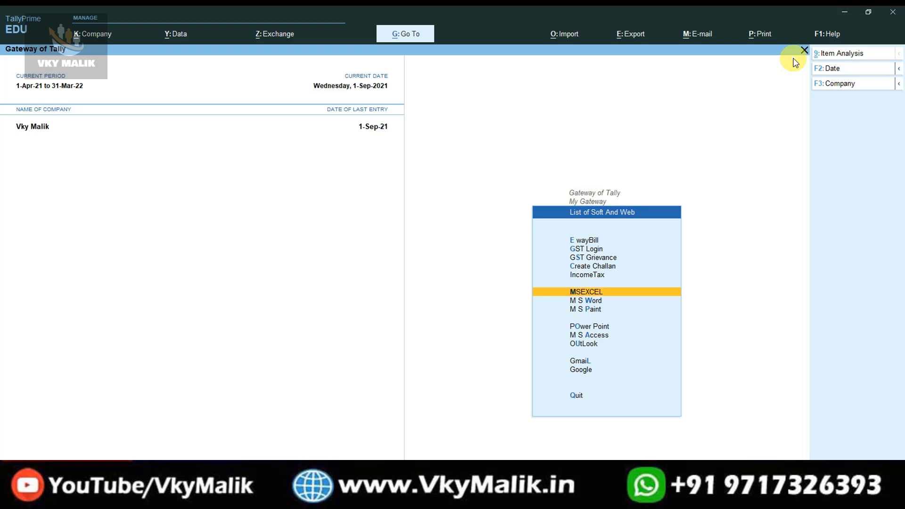
key(Return)
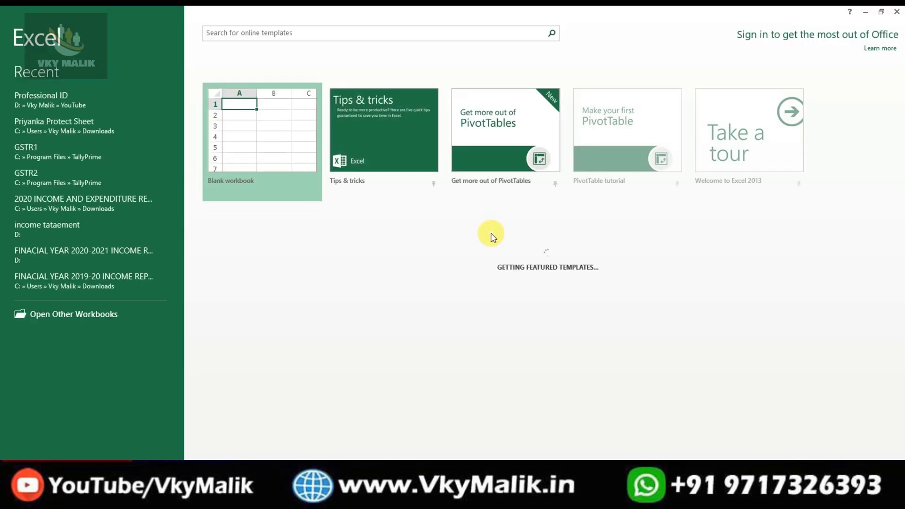
click(580, 169)
click(896, 12)
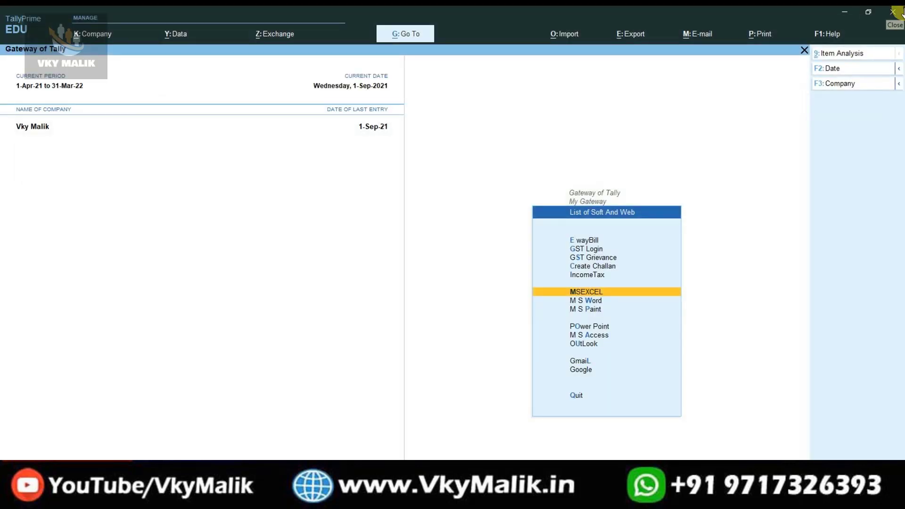
key(Down)
key(Return)
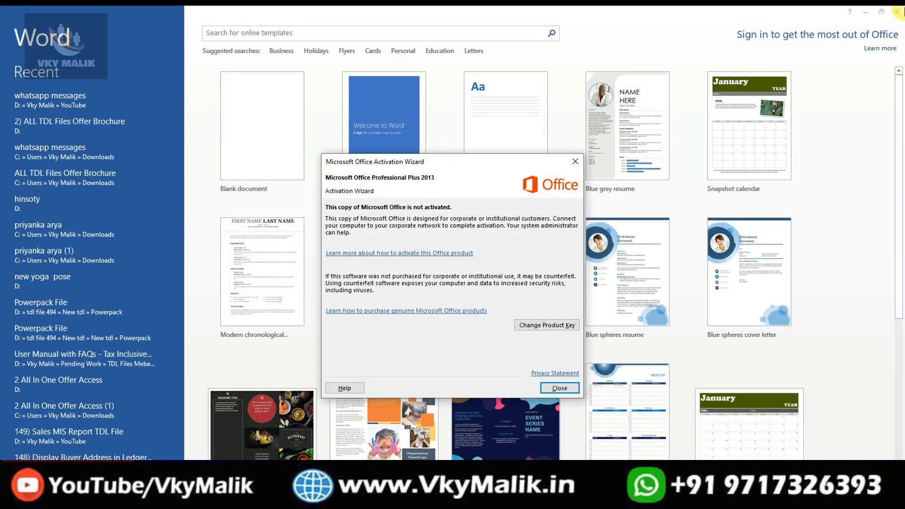
click(575, 162)
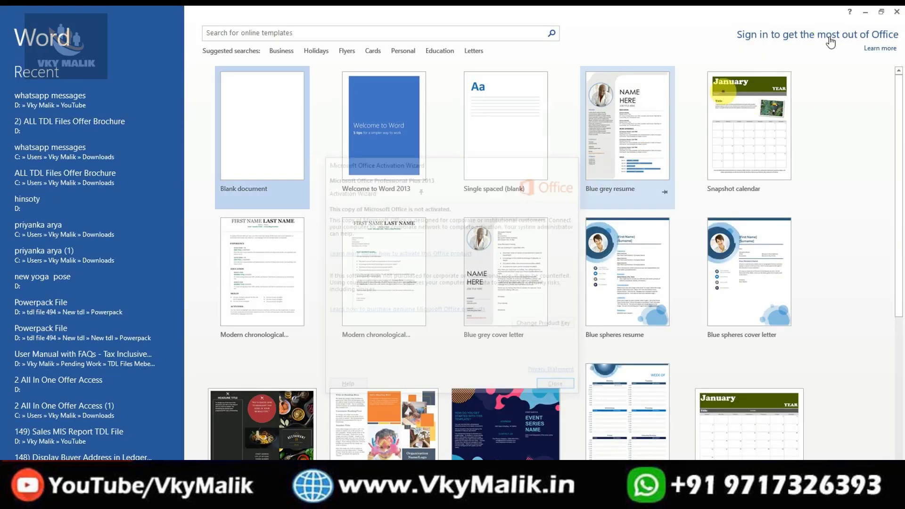
click(897, 11)
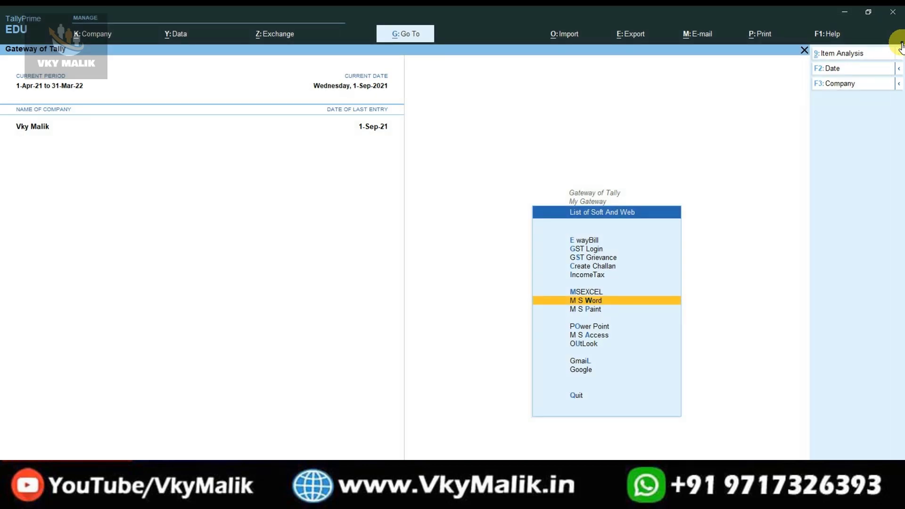
key(Down)
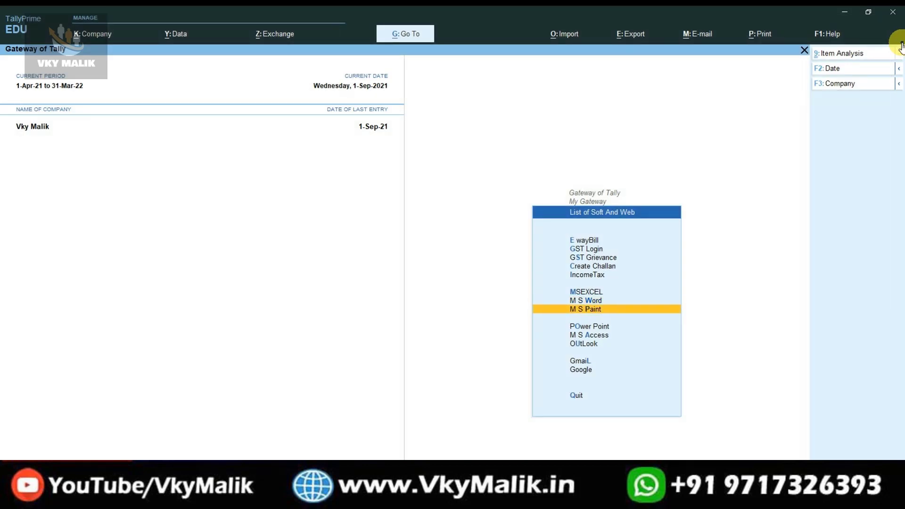
key(Return)
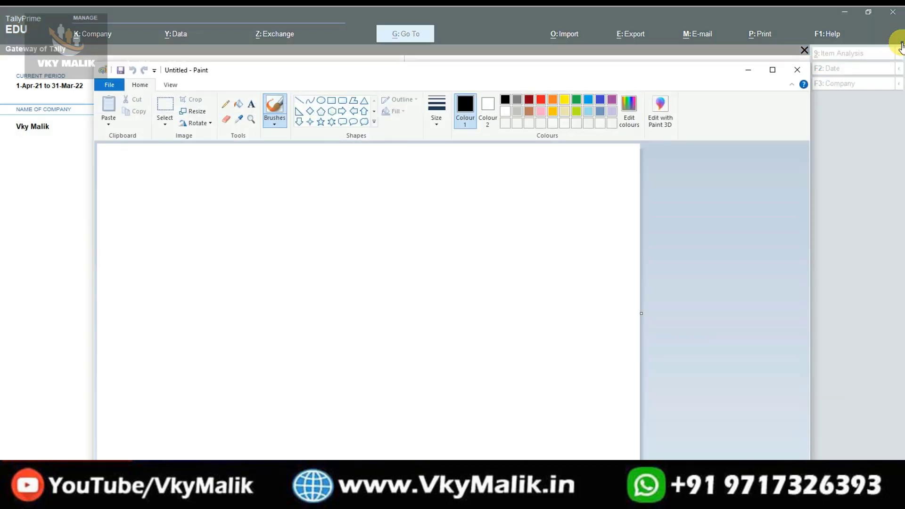
click(798, 69)
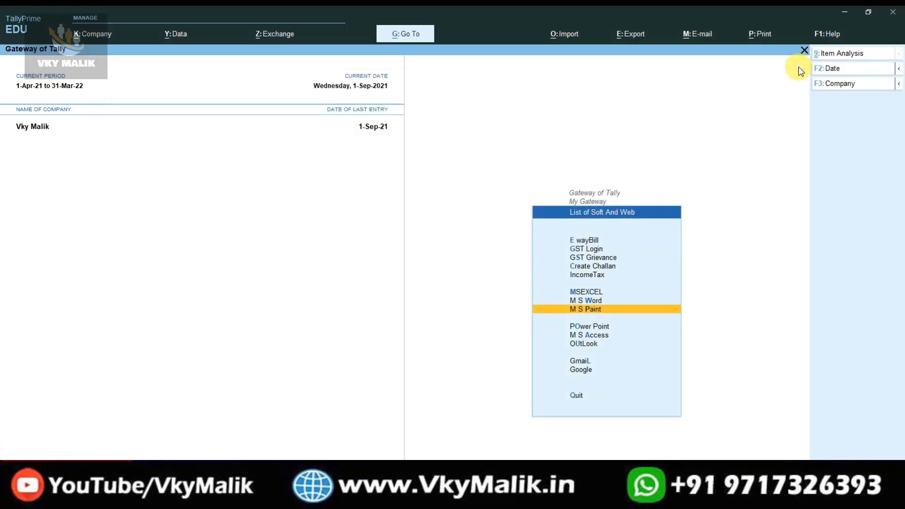
key(Up)
key(Up)
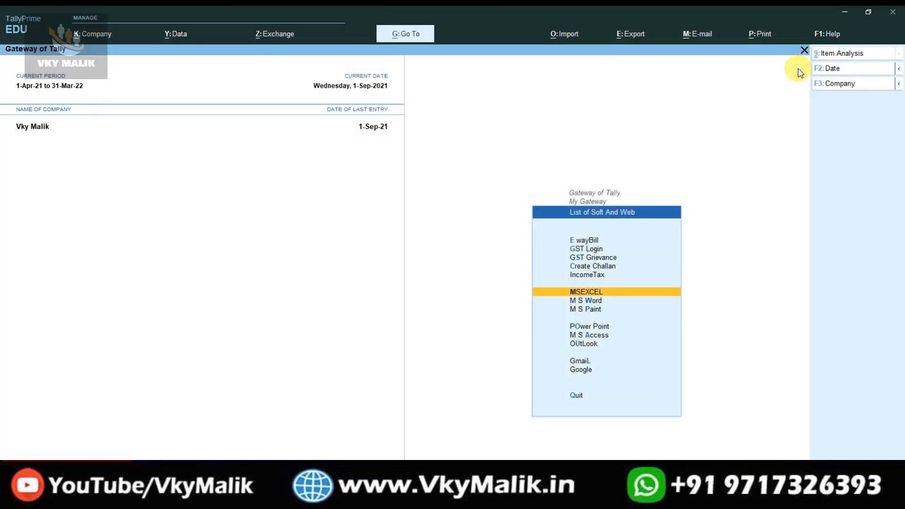
key(Down)
key(Down)
key(Down)
key(Down)
key(Down)
key(Down)
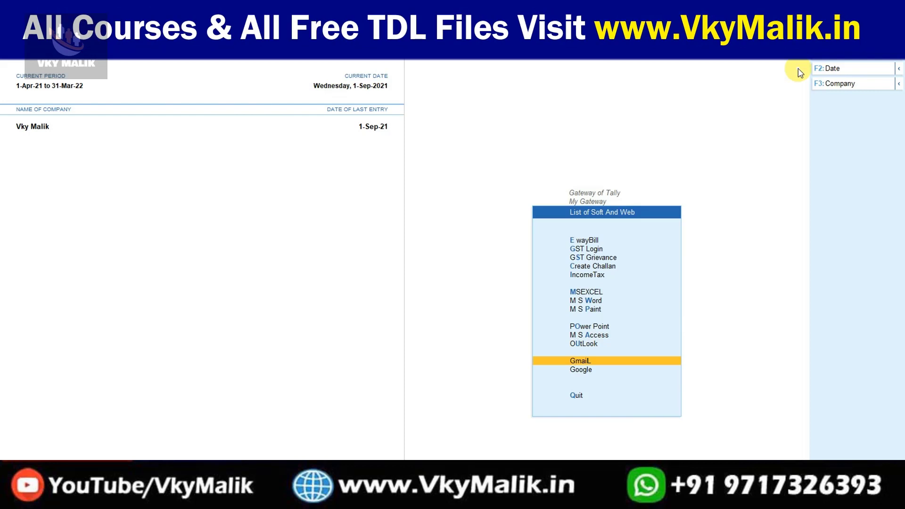
key(Down)
key(Up)
key(Up)
key(Up)
key(Down)
key(Down)
key(Return)
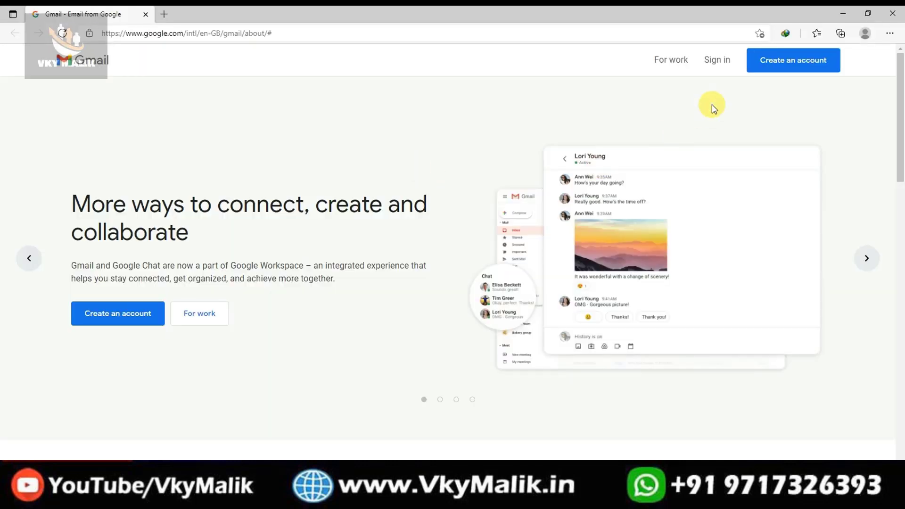
click(898, 11)
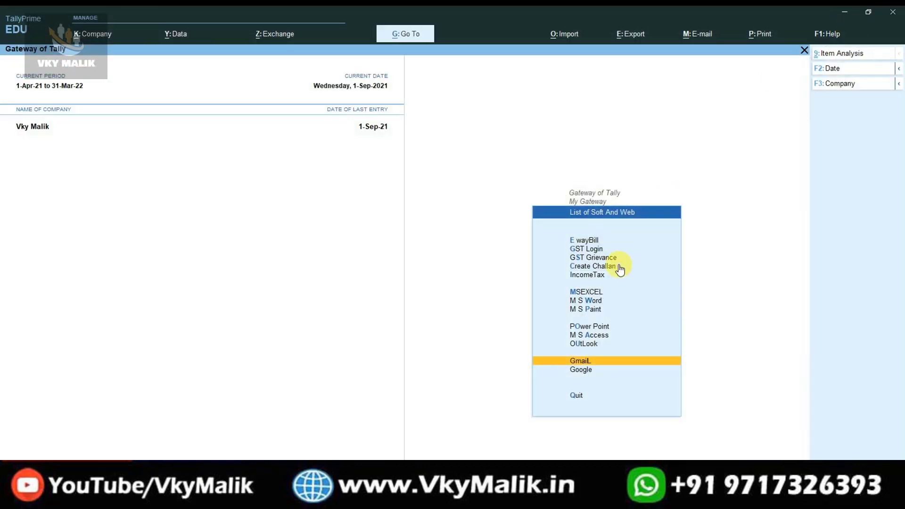
key(Down)
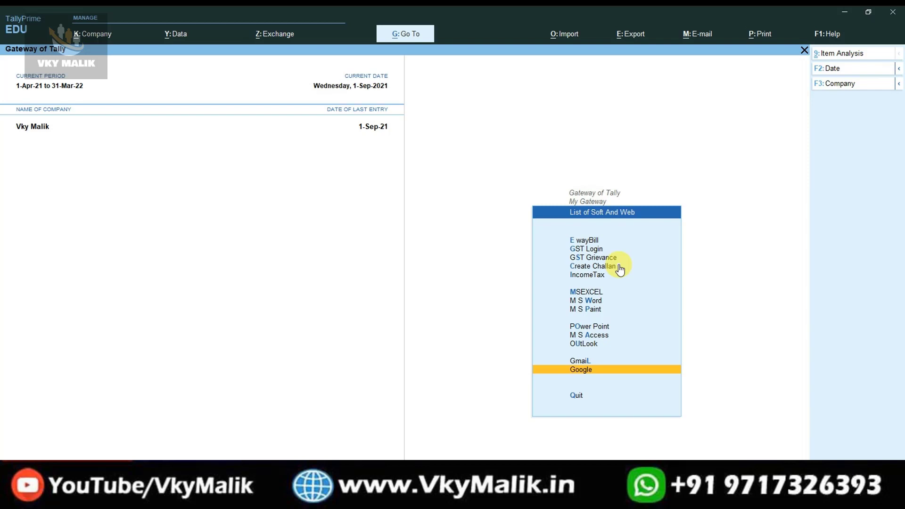
key(Return)
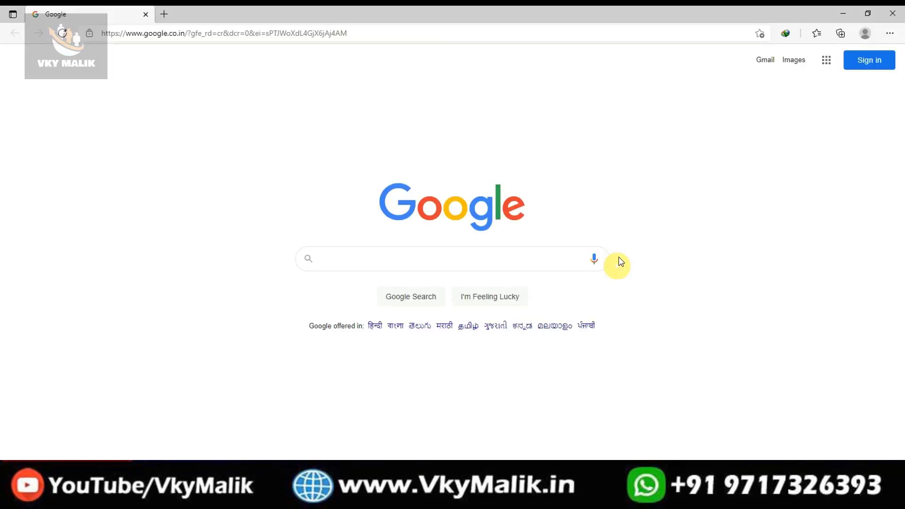
click(896, 12)
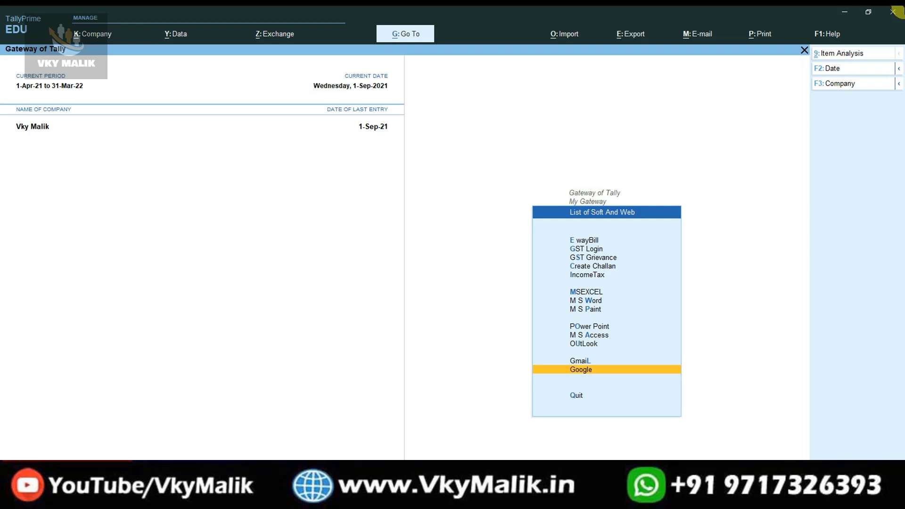
Back out of Soft And Web and My Gateway to Gateway of Tally, then open the Ledger Balance lookup.
key(Escape)
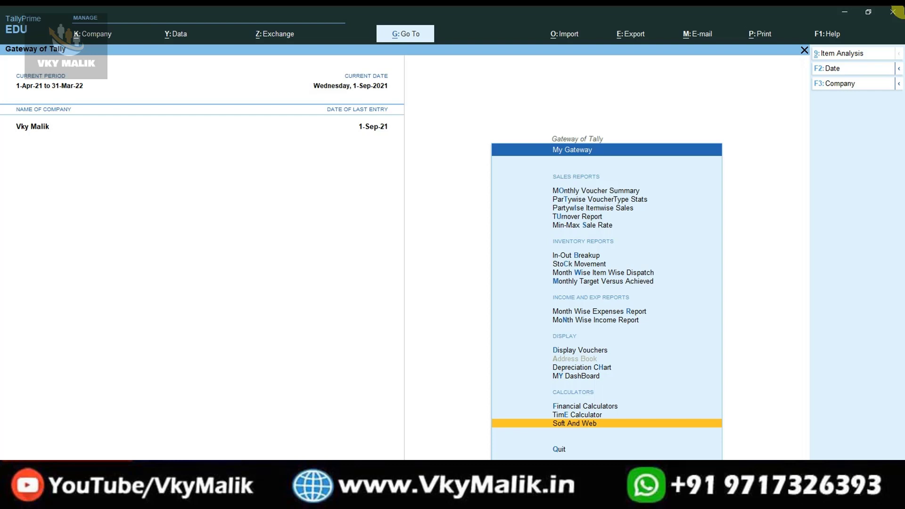
key(Escape)
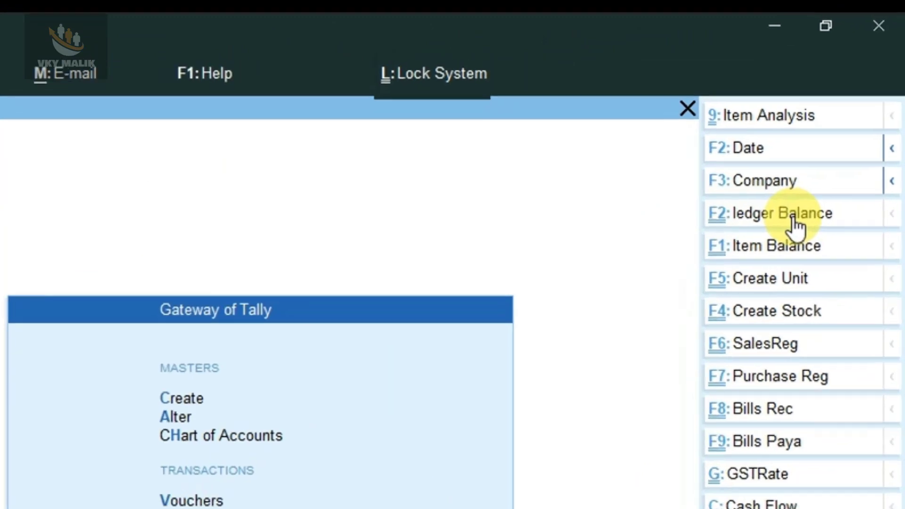
click(844, 99)
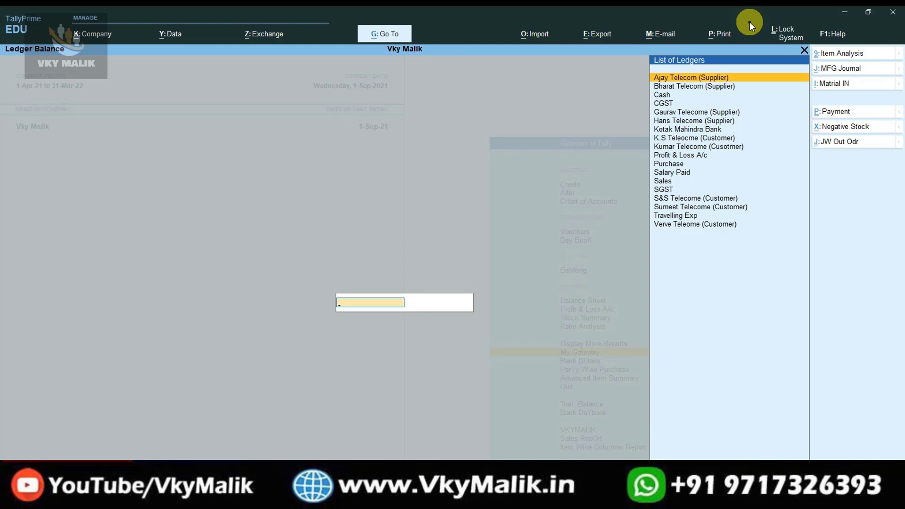
key(Down)
key(Down)
key(Down)
key(Down)
key(Down)
key(Down)
key(Down)
key(Down)
key(Down)
key(Down)
key(Down)
key(Down)
key(Down)
key(Down)
key(Down)
key(Down)
key(Down)
key(Up)
key(Up)
key(Up)
key(Up)
key(Up)
key(Up)
key(Up)
key(Up)
key(Up)
key(Up)
key(Up)
key(Up)
key(Up)
key(Up)
key(Up)
key(Up)
key(Up)
key(Return)
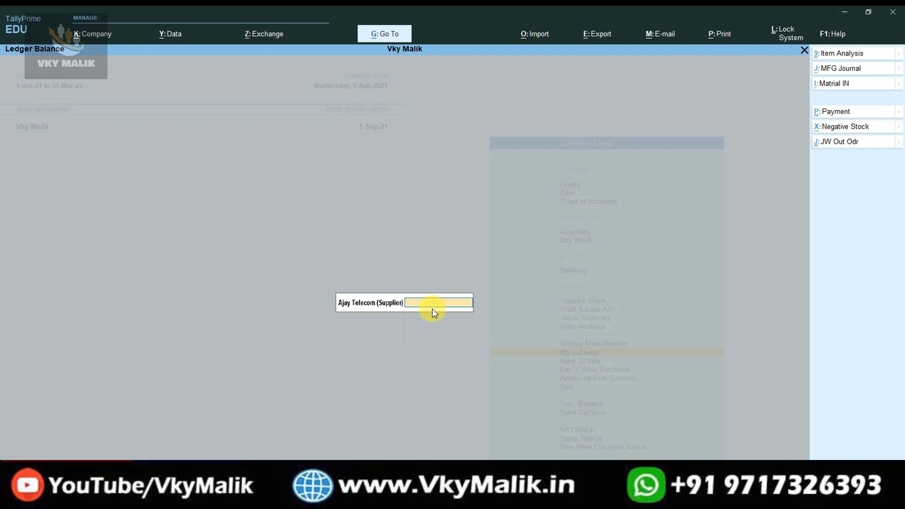
key(Escape)
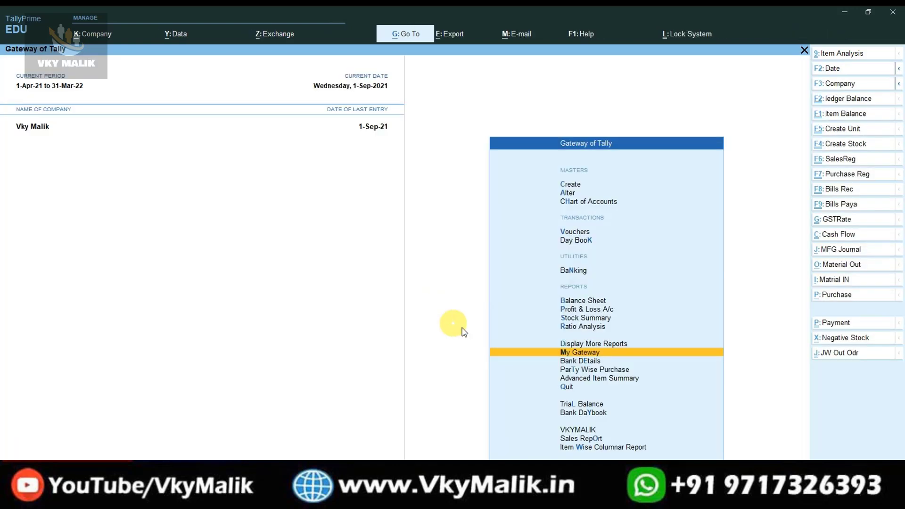
click(843, 98)
key(Down)
key(Down)
key(Down)
key(Down)
key(Down)
key(Down)
key(Down)
key(Down)
key(Down)
key(Down)
key(Down)
key(Down)
key(Down)
key(Down)
key(Down)
key(Down)
key(Down)
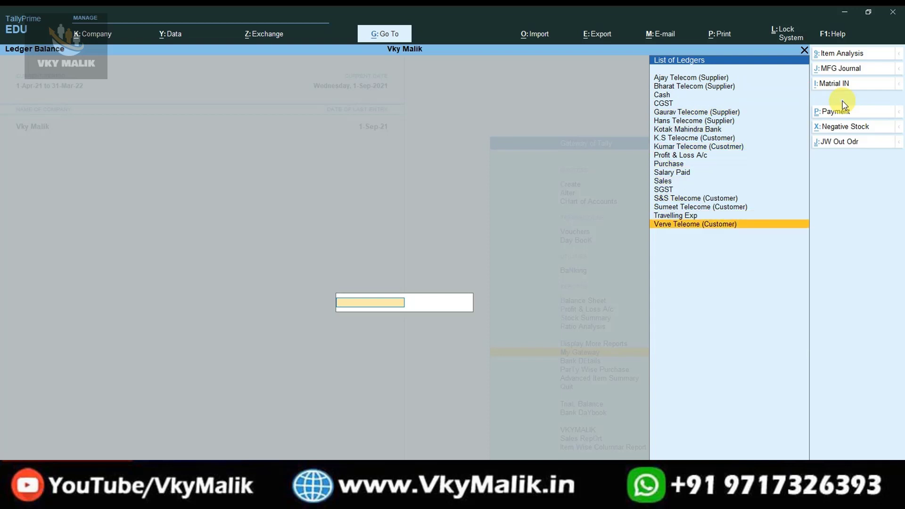
key(Return)
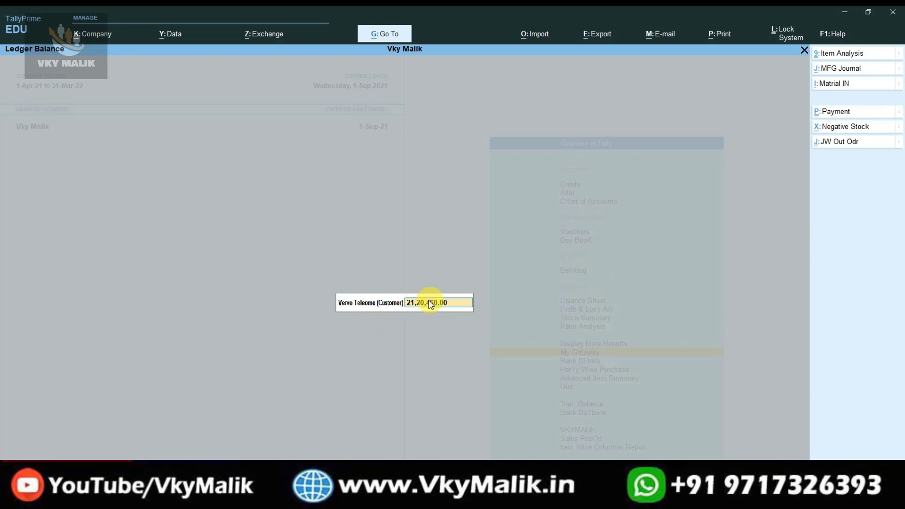
key(Escape)
key(Escape)
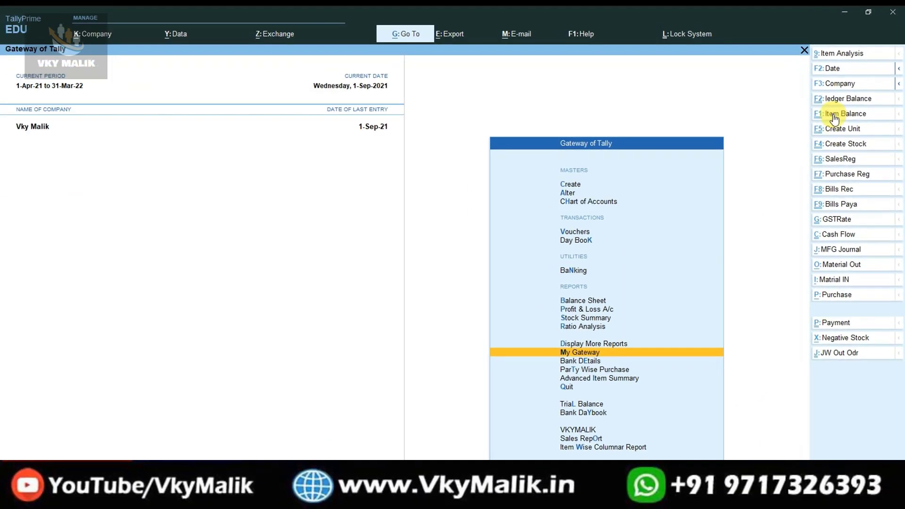
click(802, 181)
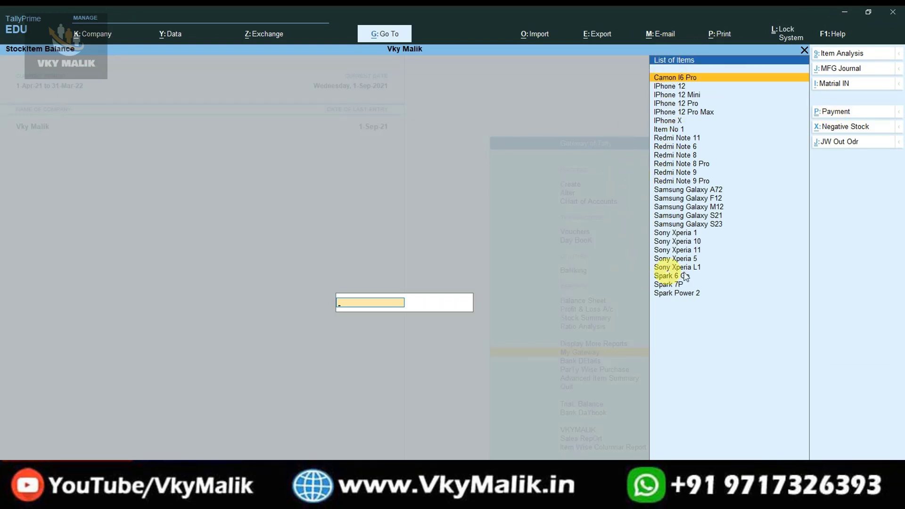
key(Down)
key(Down)
key(Down)
key(Down)
key(Down)
key(Down)
key(Down)
key(Down)
key(Down)
key(Down)
key(Down)
key(Down)
key(Down)
key(Down)
key(Down)
key(Down)
key(Down)
key(Down)
key(Down)
key(Down)
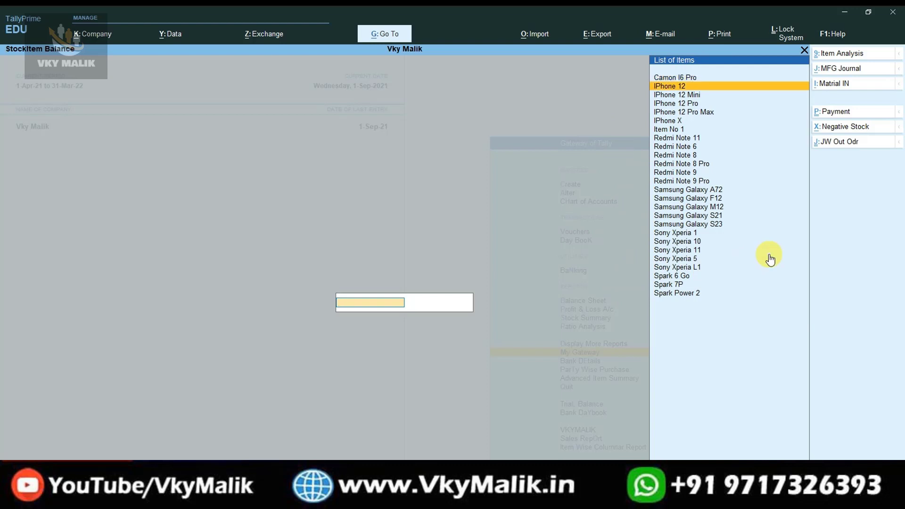
key(Return)
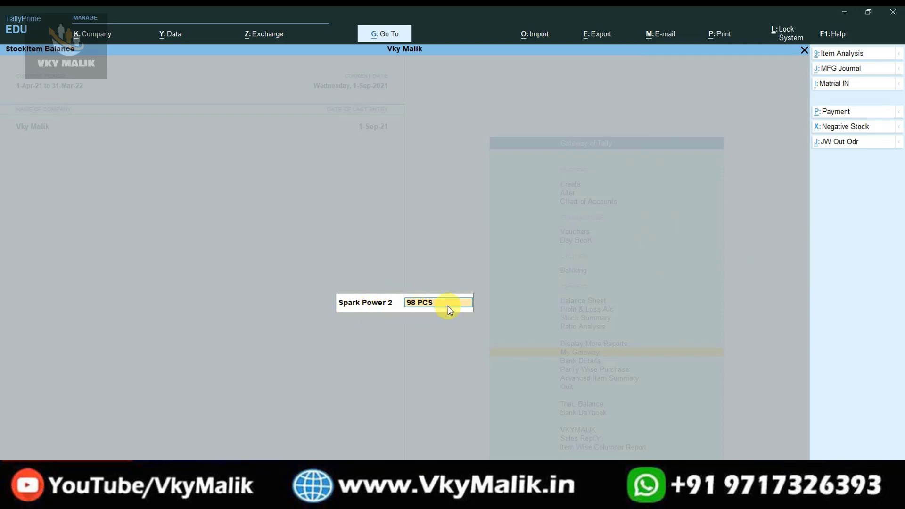
key(BackSpace)
key(BackSpace)
key(Escape)
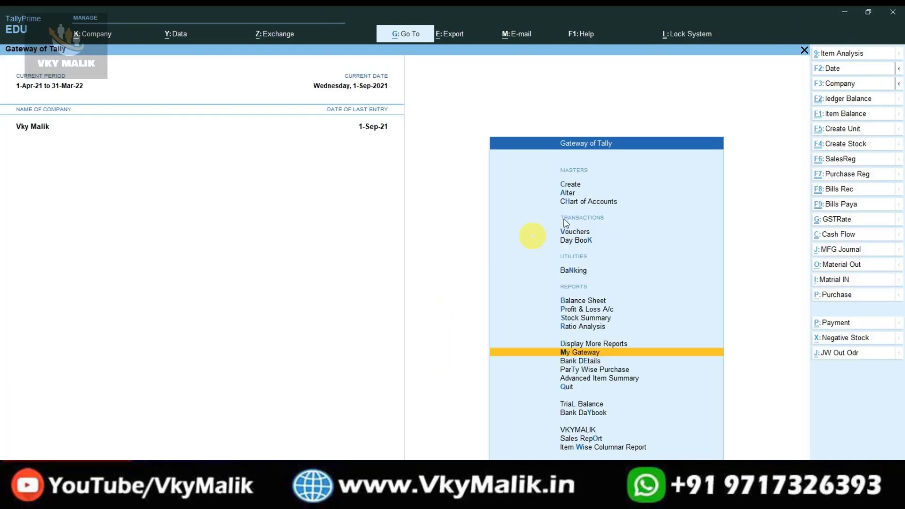
click(849, 117)
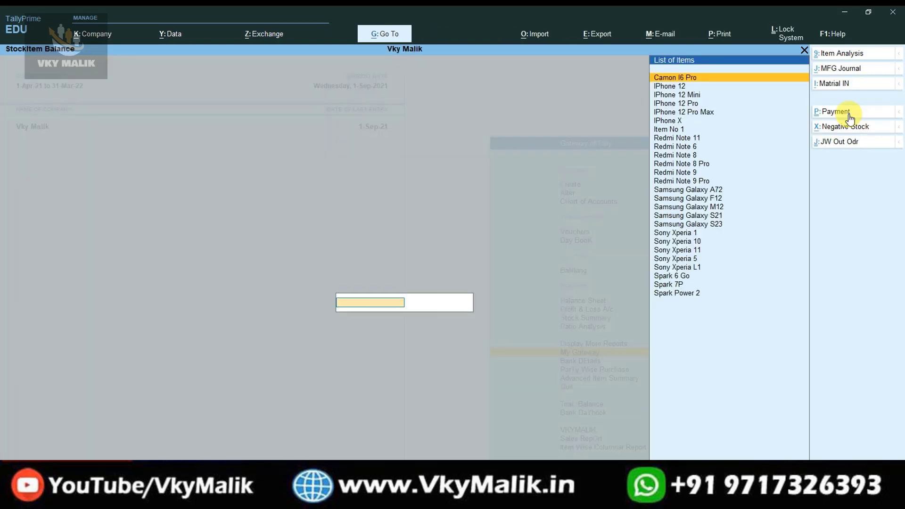
key(Down)
key(Return)
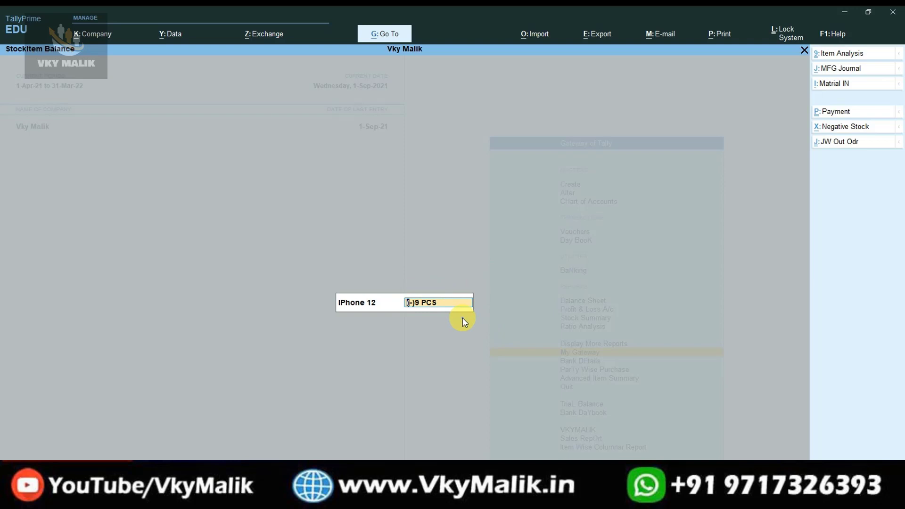
key(Escape)
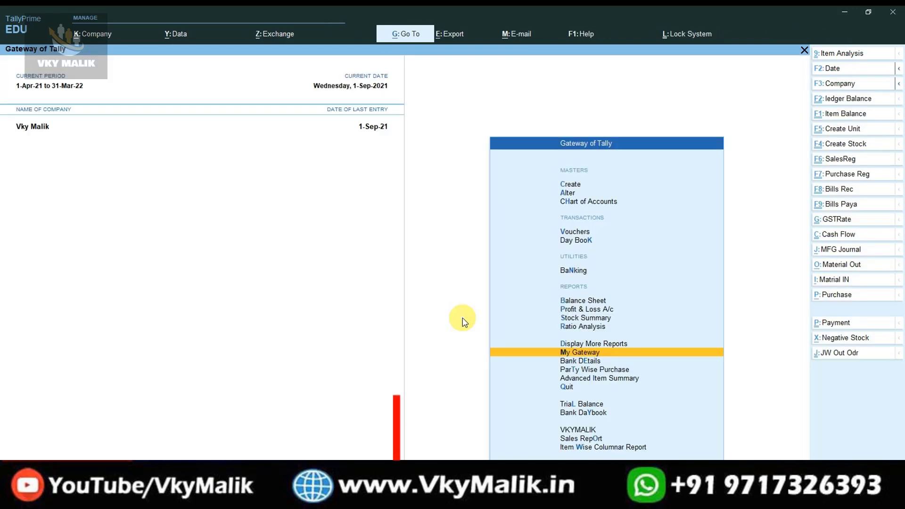
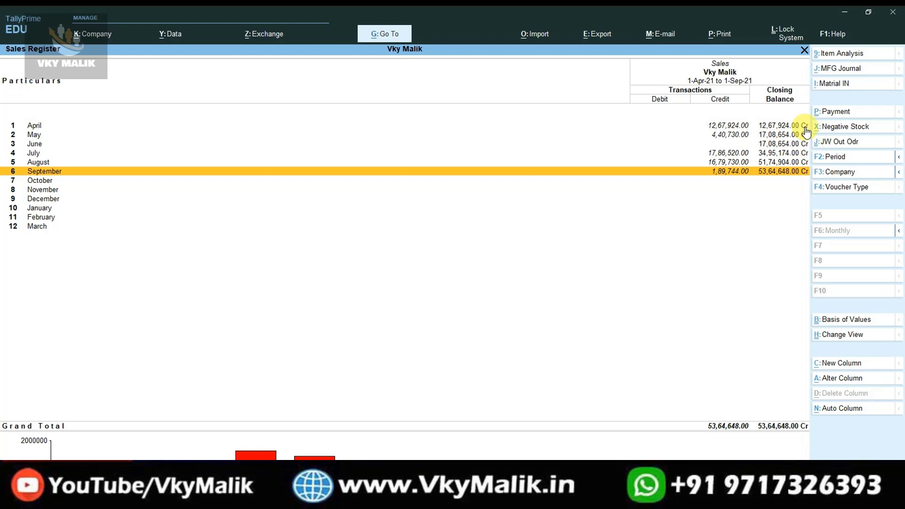
List September's two sales vouchers from the monthly Sales Register, then back out to Gateway of Tally.
key(Up)
key(Up)
key(Up)
key(Up)
key(Up)
key(Down)
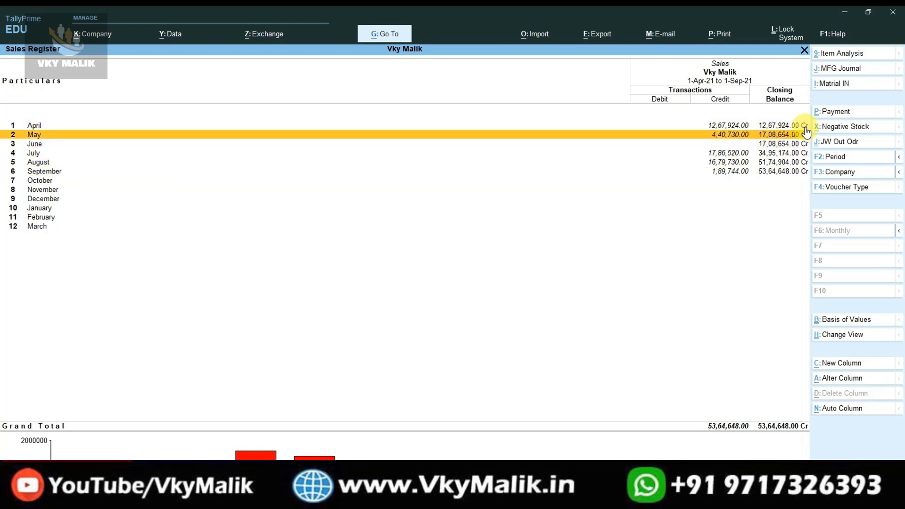
key(Down)
key(Down)
key(Down)
key(Down)
key(Return)
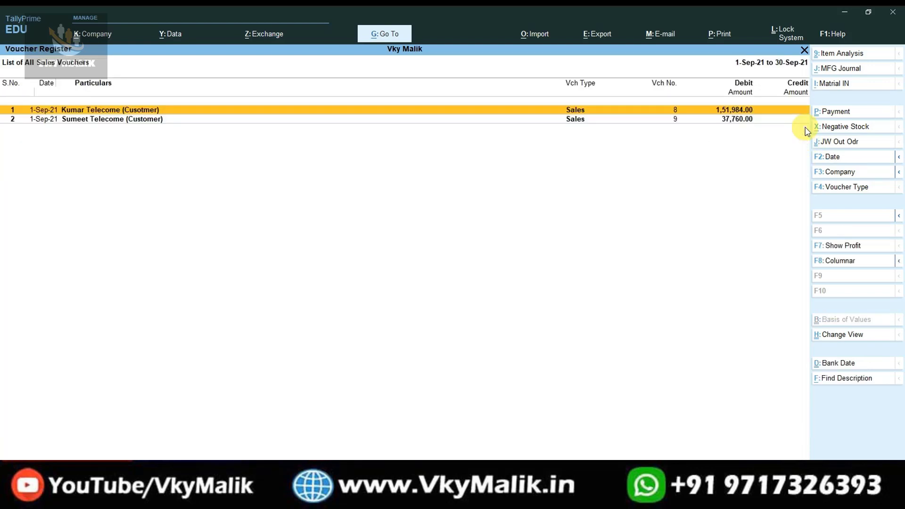
key(Escape)
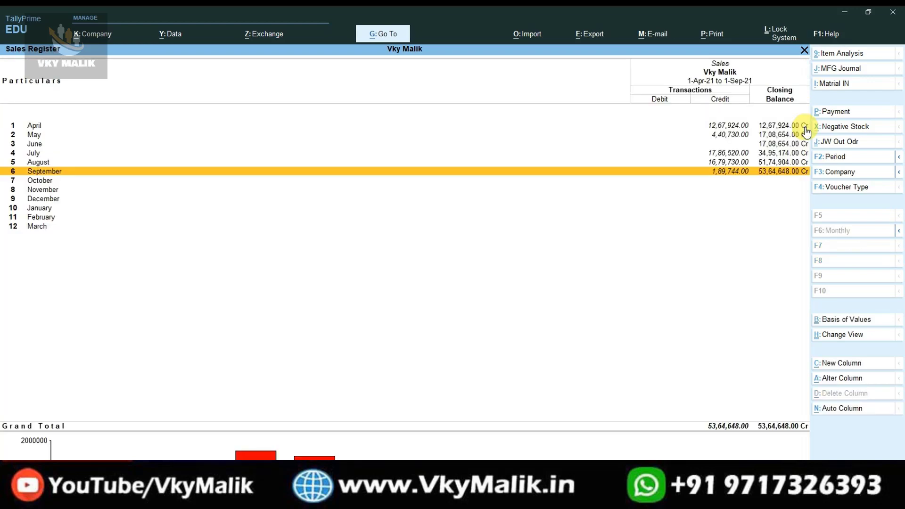
key(Escape)
key(Escape)
key(Escape)
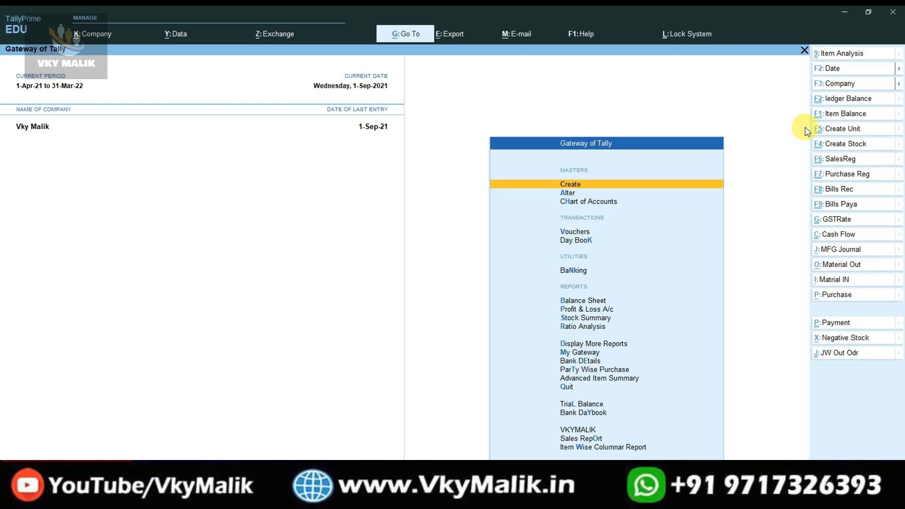
click(843, 161)
key(Escape)
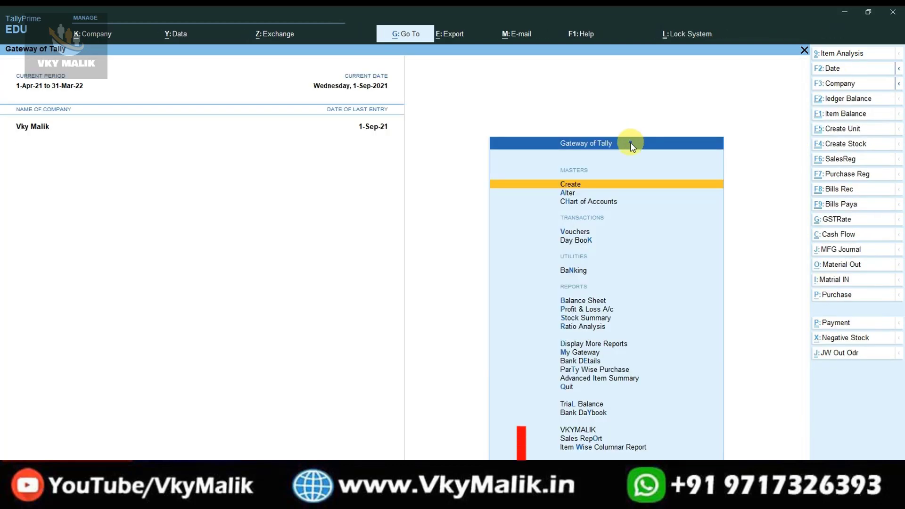
key(Escape)
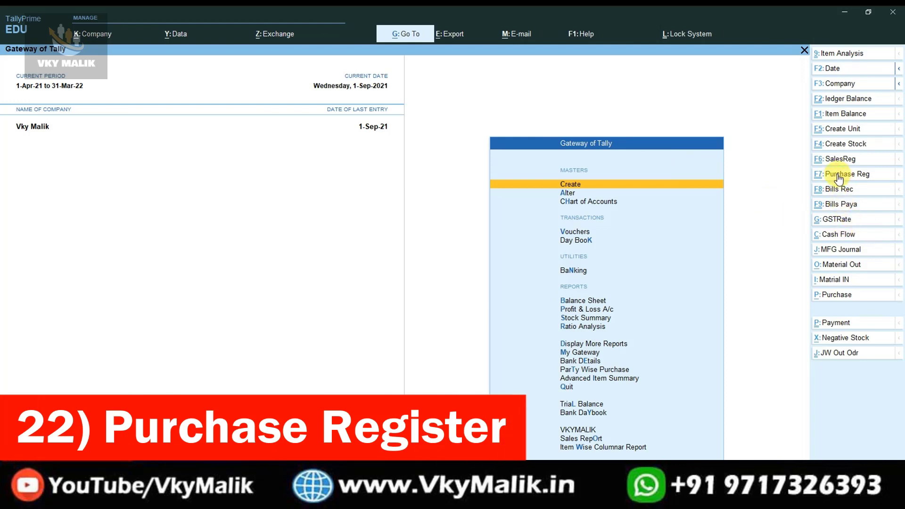
click(862, 178)
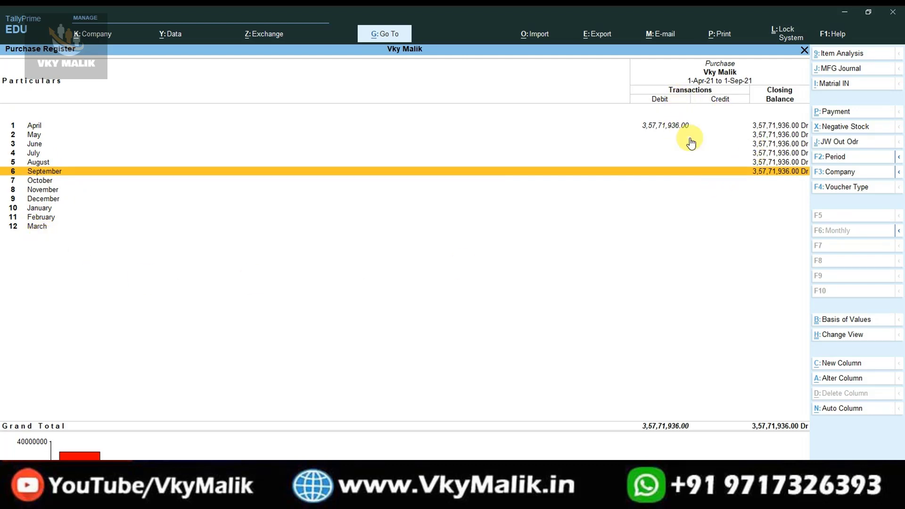
key(Up)
key(Up)
key(Up)
key(Up)
key(Up)
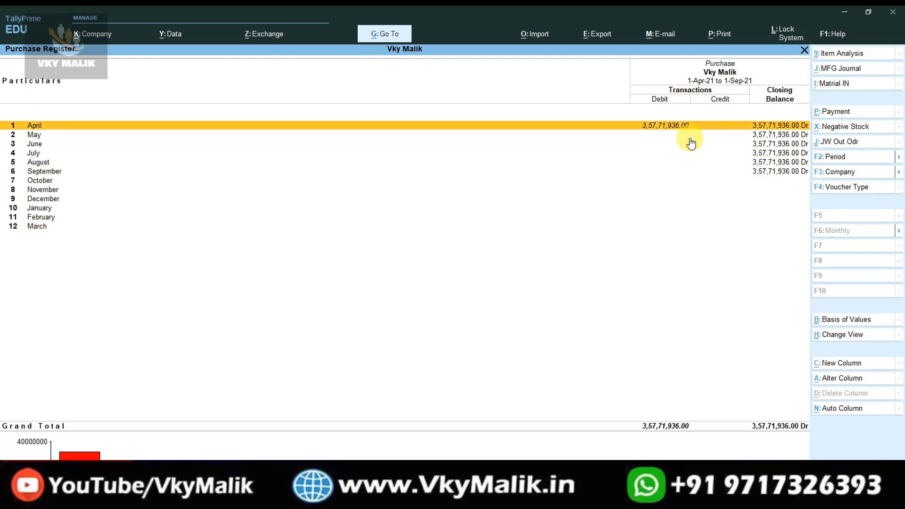
key(Return)
key(Escape)
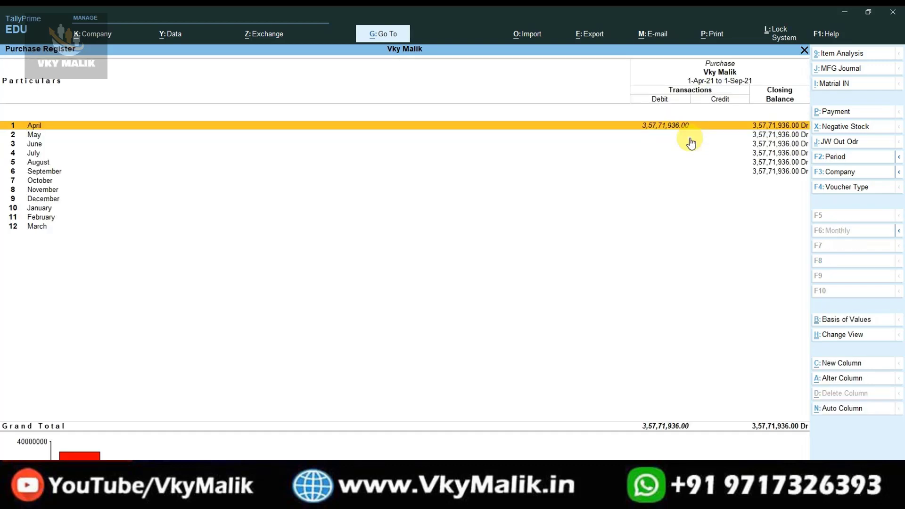
key(Return)
key(Escape)
key(Escape)
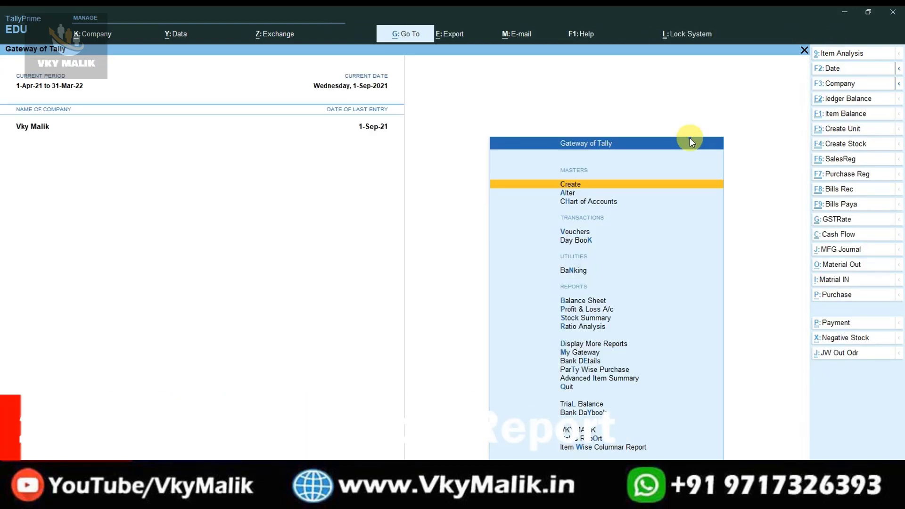
key(Escape)
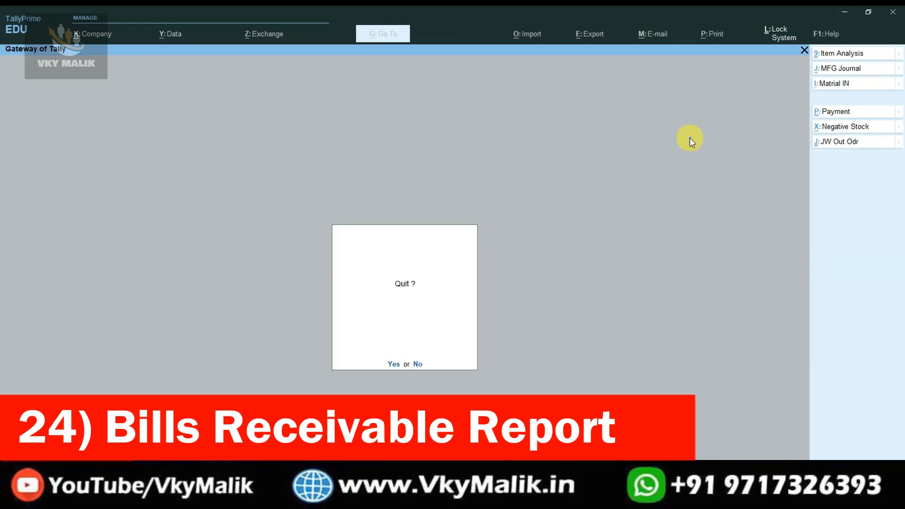
key(Escape)
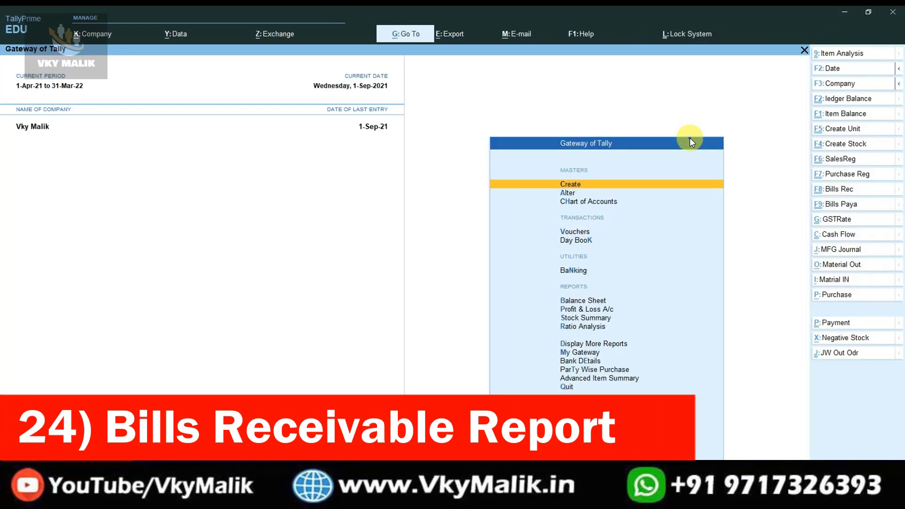
click(834, 195)
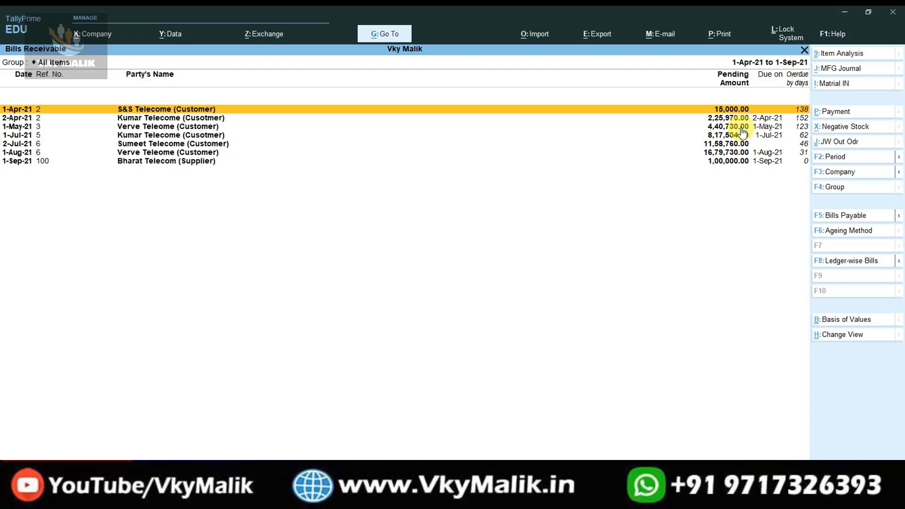
key(Escape)
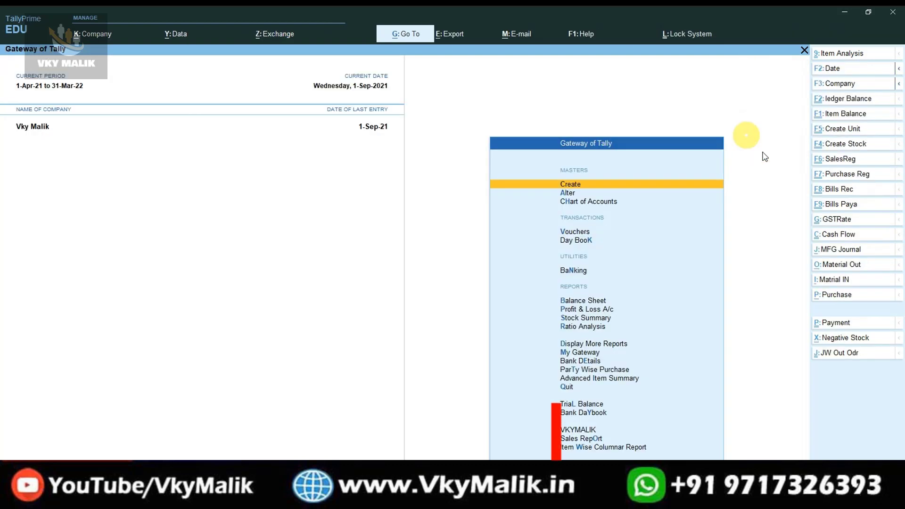
click(844, 210)
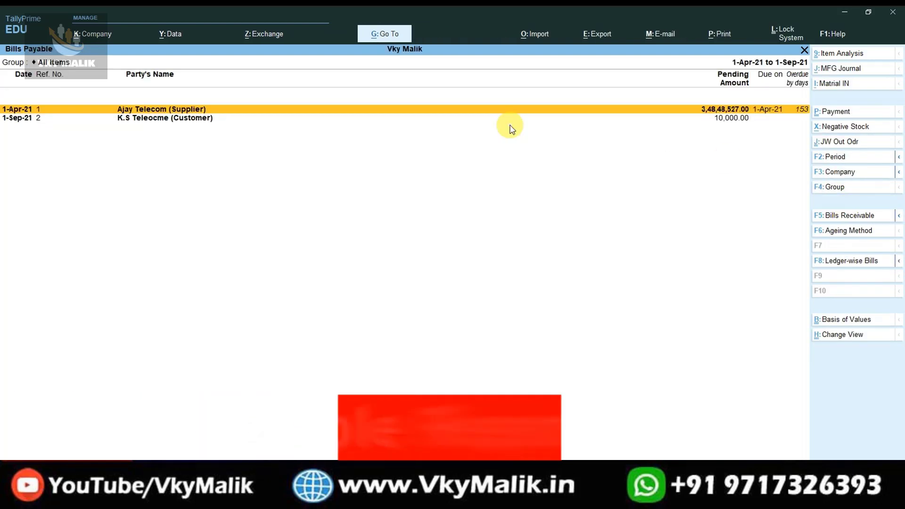
key(Escape)
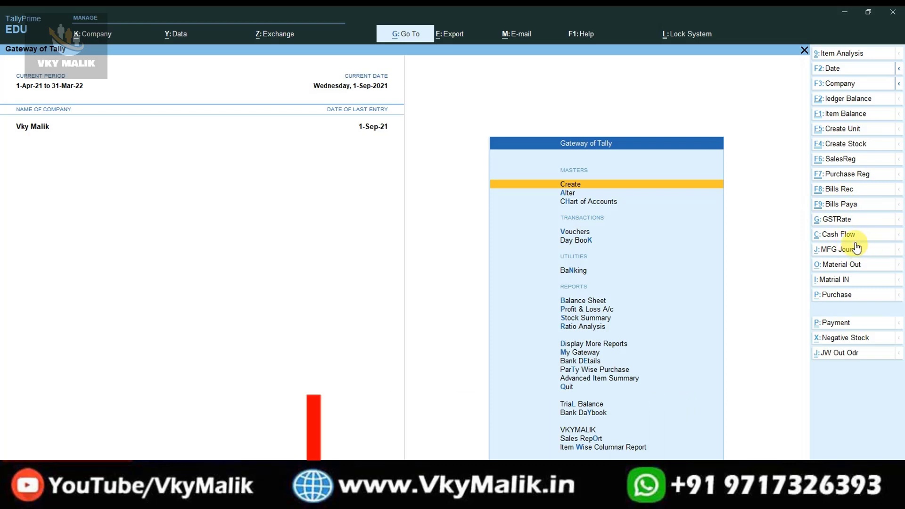
Open GST Rate Setup and view the Apple group's item rates, such as IPhone 12.
click(843, 221)
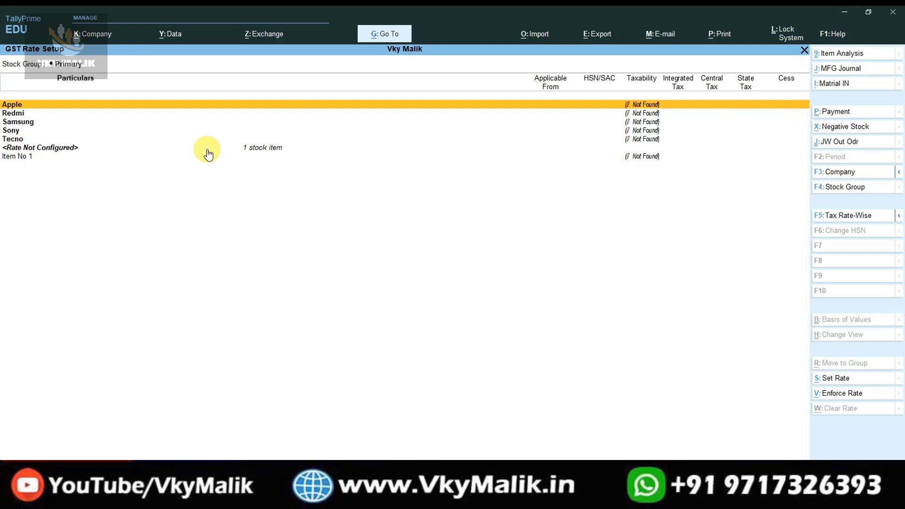
key(Return)
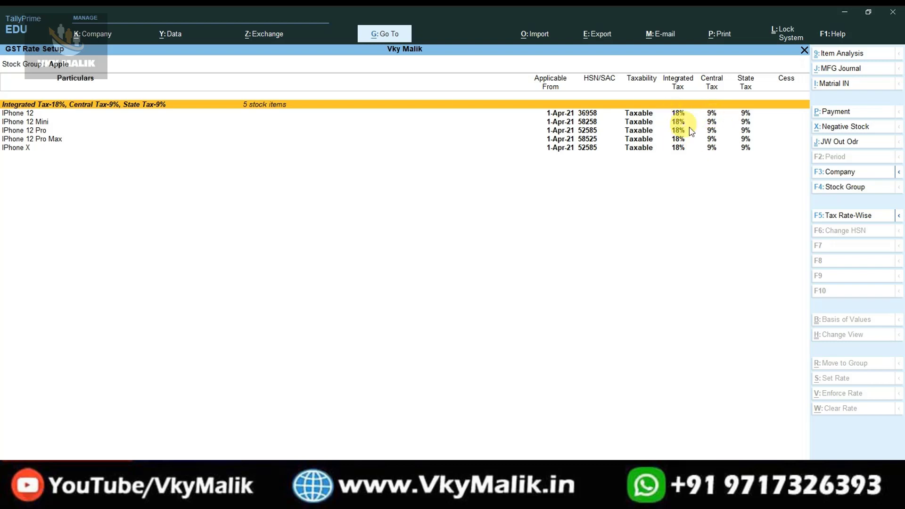
key(Down)
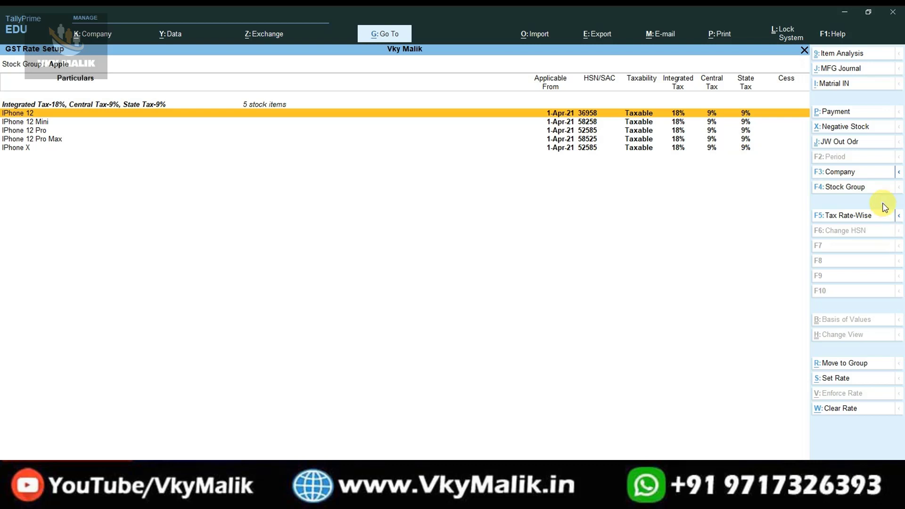
key(Escape)
Check the Tecno group's items at 18% IGST, with Item No 1 unrated, then return to Primary.
key(Down)
key(Down)
key(Down)
key(Down)
key(Return)
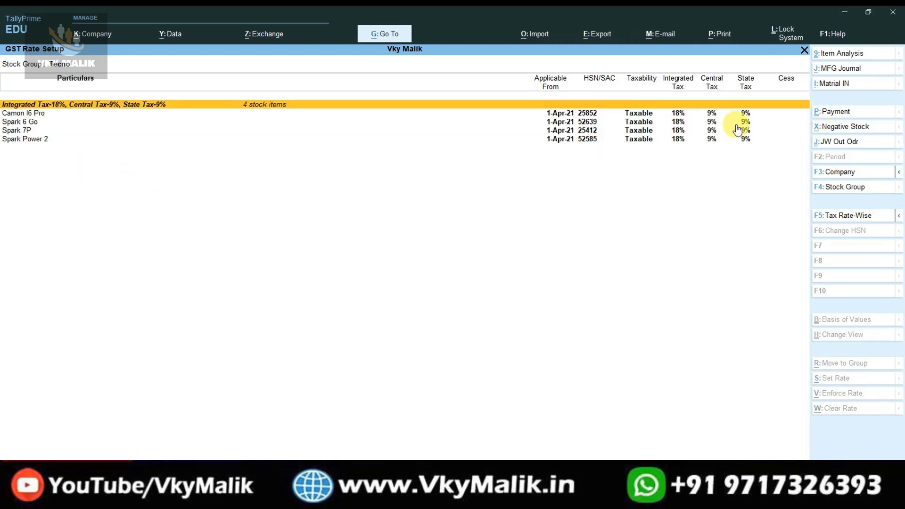
key(Escape)
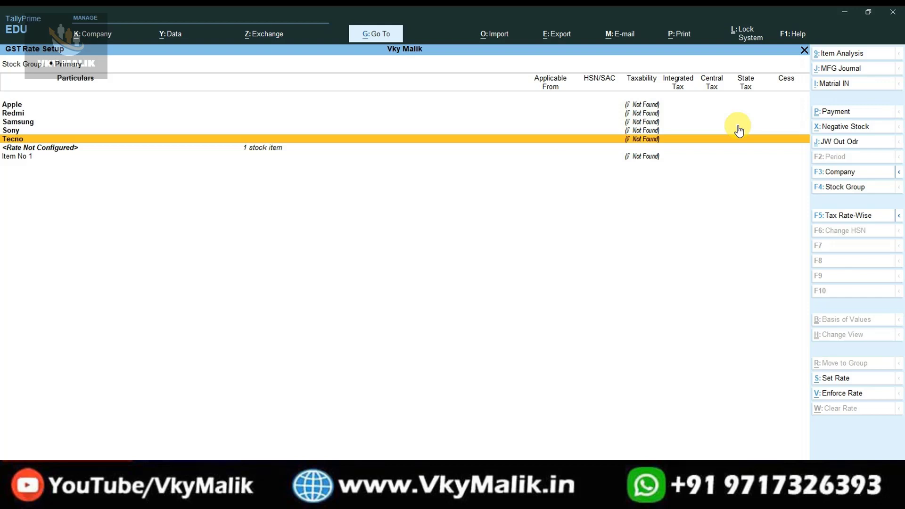
Expand GST Rate Setup with Alt+F5 and browse each item's 18% IGST, 9% central and state rates.
key(alt+F5)
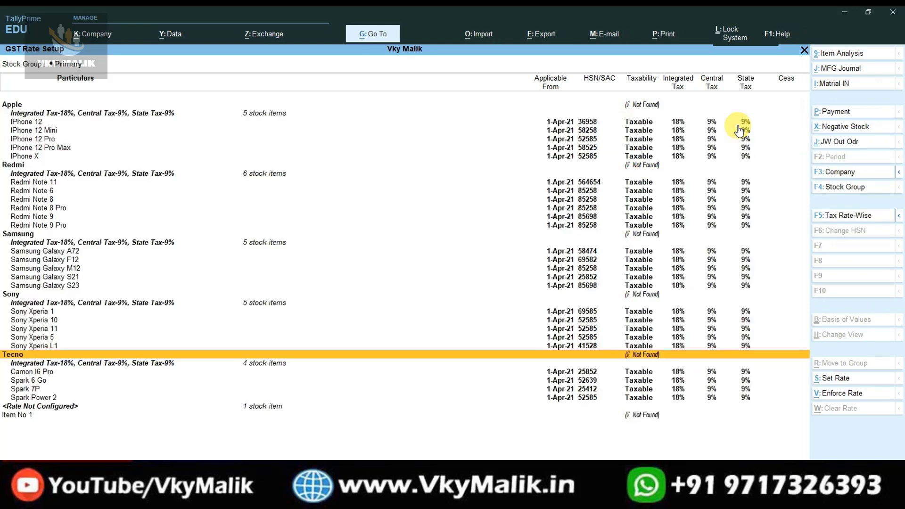
key(Up)
key(Up)
key(Up)
key(Up)
key(Up)
key(Up)
key(Up)
key(Up)
key(Up)
key(Up)
key(Up)
key(Up)
key(Up)
key(Up)
key(Up)
key(Up)
key(Up)
key(Up)
key(Up)
key(Up)
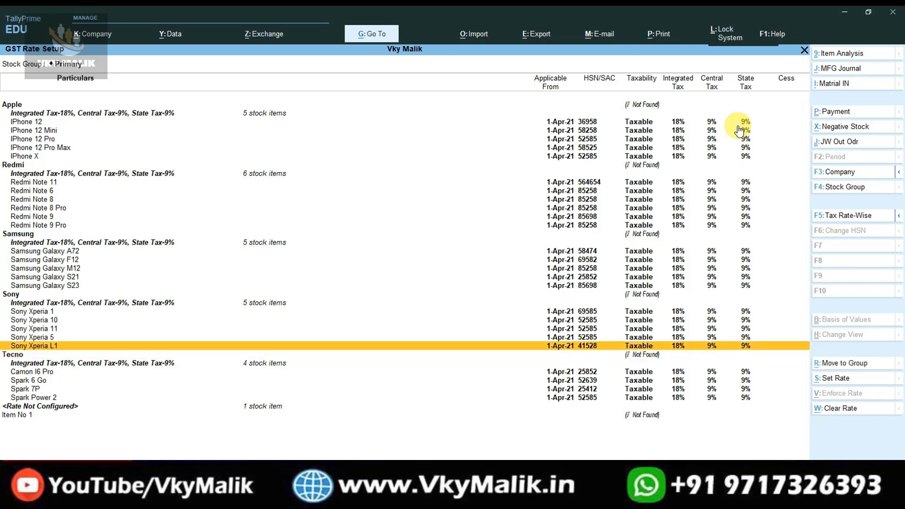
key(Down)
key(Down)
key(Down)
key(Down)
key(Down)
key(Down)
key(Down)
key(Down)
key(Down)
key(Down)
key(Down)
key(Down)
key(Down)
key(Down)
key(Down)
key(Down)
key(Down)
key(Down)
key(Down)
key(Down)
key(Down)
key(Down)
key(Down)
key(Down)
key(Down)
key(Down)
key(Down)
key(Down)
key(Down)
key(Down)
key(Down)
key(Down)
key(Down)
key(Up)
key(Up)
key(Up)
key(Up)
key(Up)
key(Up)
key(Up)
key(Up)
key(Up)
key(Up)
key(Up)
key(Up)
key(Up)
key(Up)
key(Up)
key(Up)
key(Up)
key(Up)
key(Up)
key(Up)
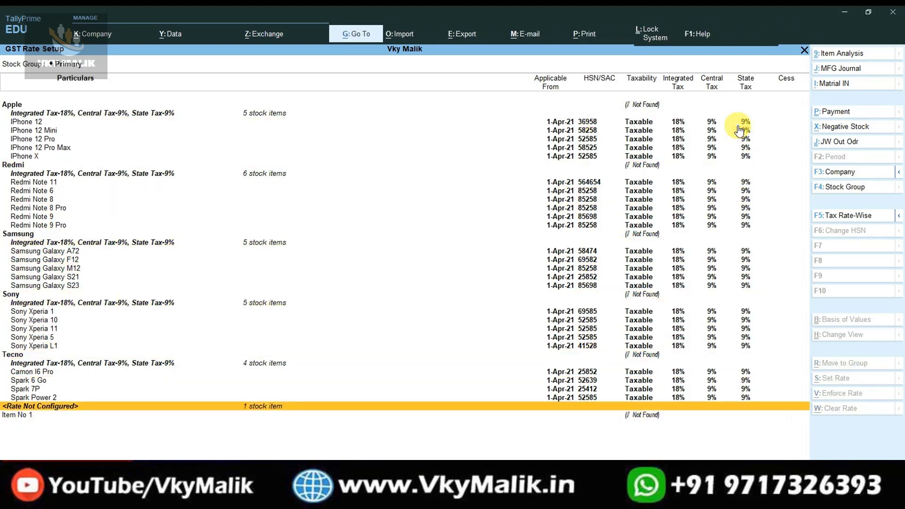
key(Down)
key(Down)
key(Down)
key(Down)
key(Down)
key(Down)
key(Down)
key(Down)
key(Down)
key(Down)
key(Down)
key(Down)
key(Down)
key(Down)
key(Down)
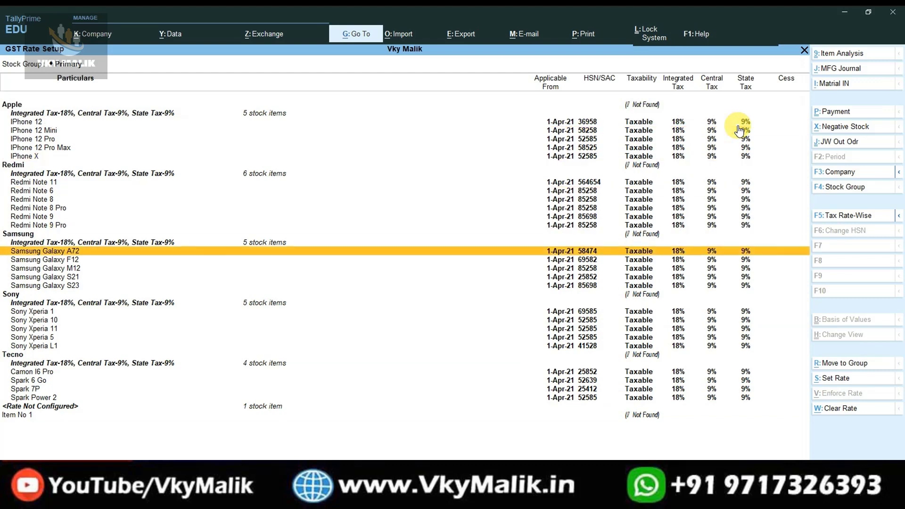
key(Up)
key(Up)
key(Up)
key(Up)
key(Up)
key(Up)
key(Up)
key(Up)
key(Up)
key(Up)
key(Up)
key(Up)
key(Up)
key(Up)
key(Up)
key(Up)
key(Down)
key(Down)
key(Down)
key(Down)
key(Down)
key(Down)
key(Down)
key(Down)
key(Down)
key(Down)
key(Down)
key(Down)
key(Down)
key(Down)
key(Down)
key(Down)
key(Down)
key(Down)
key(Down)
key(Down)
key(Down)
key(Down)
key(Down)
key(Down)
key(Down)
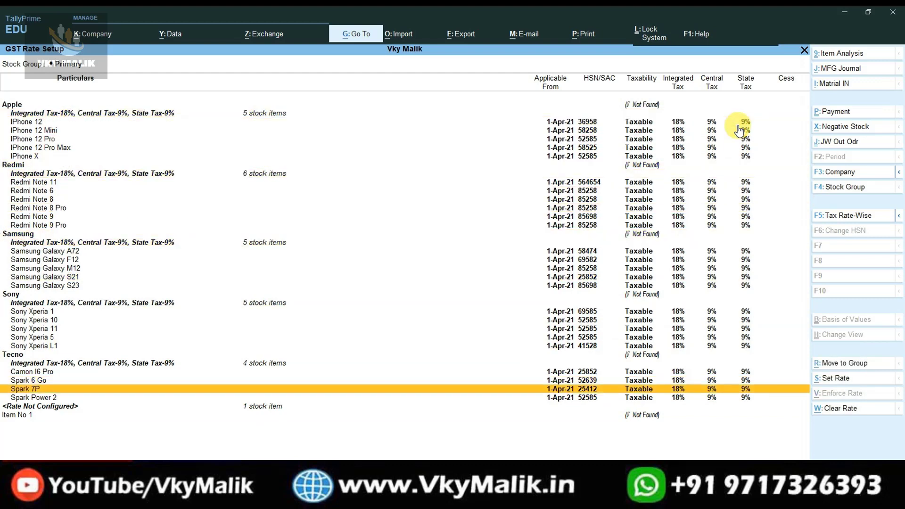
key(Up)
key(Up)
key(Up)
key(Up)
key(Up)
key(Up)
key(Up)
key(Up)
key(Up)
key(Up)
key(Up)
key(Up)
key(Up)
key(Up)
key(Up)
key(Up)
key(Up)
key(Up)
key(Up)
key(Up)
key(Up)
key(Up)
key(Up)
key(Up)
key(Up)
key(Up)
key(Up)
key(Up)
key(Down)
key(Down)
key(Down)
key(Down)
key(Down)
key(Down)
key(Down)
key(Down)
key(Down)
key(Down)
key(Down)
key(Down)
key(Down)
key(Down)
key(Down)
key(Down)
key(Down)
key(Down)
key(Down)
key(Down)
key(Down)
key(Down)
key(Down)
key(Down)
key(Down)
key(Down)
key(Down)
key(Down)
key(Down)
key(Down)
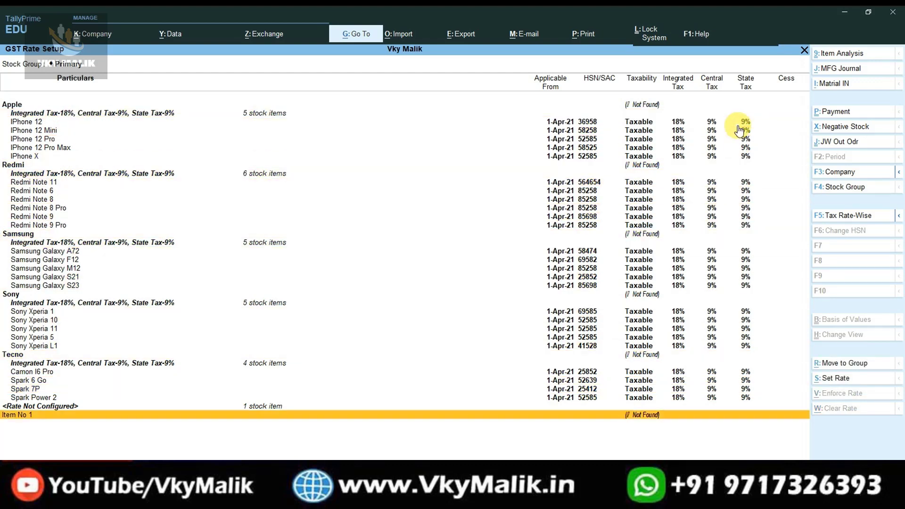
key(Up)
key(Up)
key(Up)
key(Up)
key(Up)
key(Up)
key(Up)
key(Up)
key(Up)
key(Up)
key(Up)
key(Up)
key(Up)
key(Up)
key(Up)
key(Up)
key(Up)
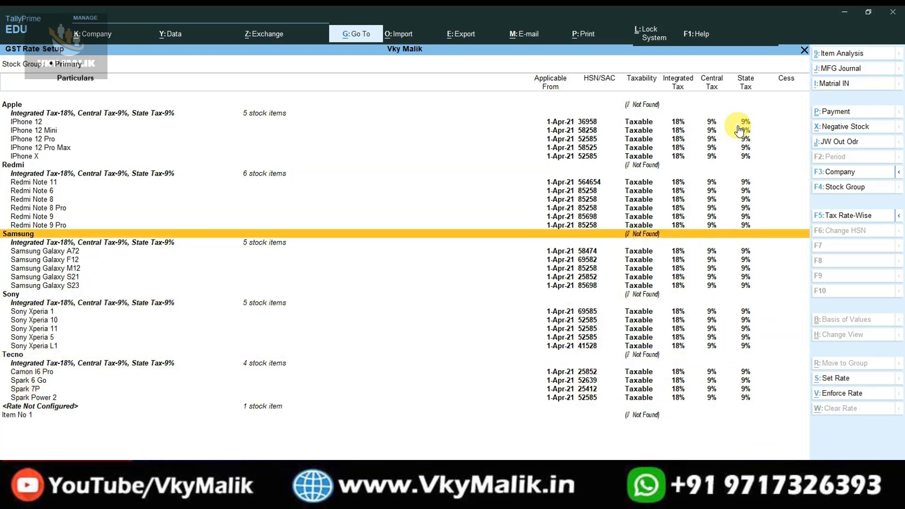
key(Up)
key(Up)
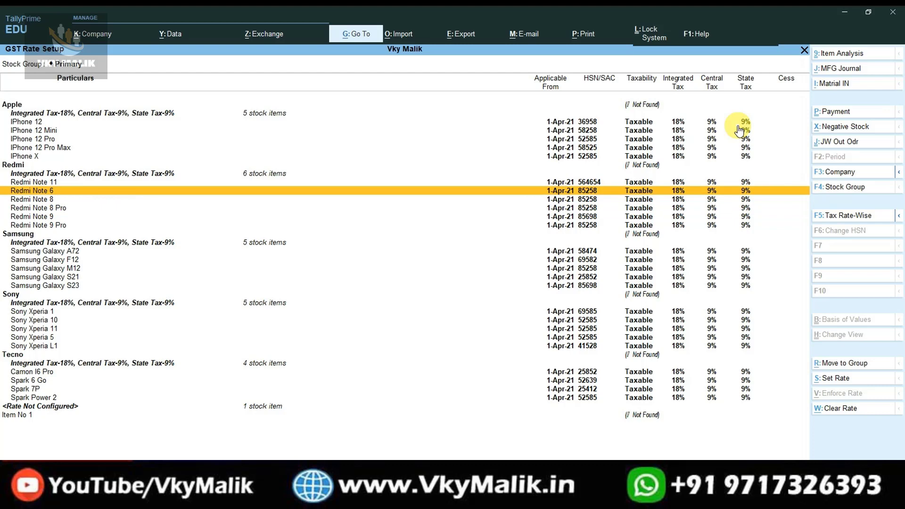
Close GST Rate Setup and open the monthly Cash Flow report, showing net (-)1,06,455.00 from April.
key(Escape)
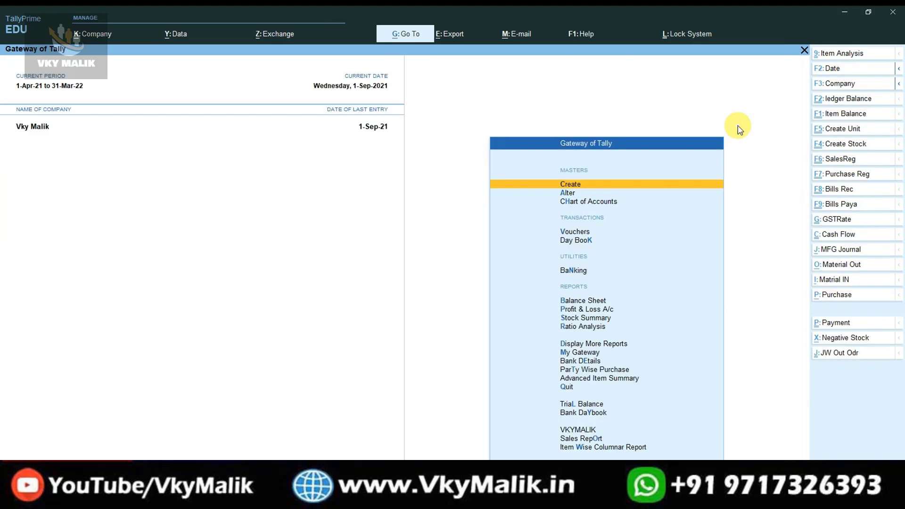
key(Escape)
key(Escape)
click(838, 235)
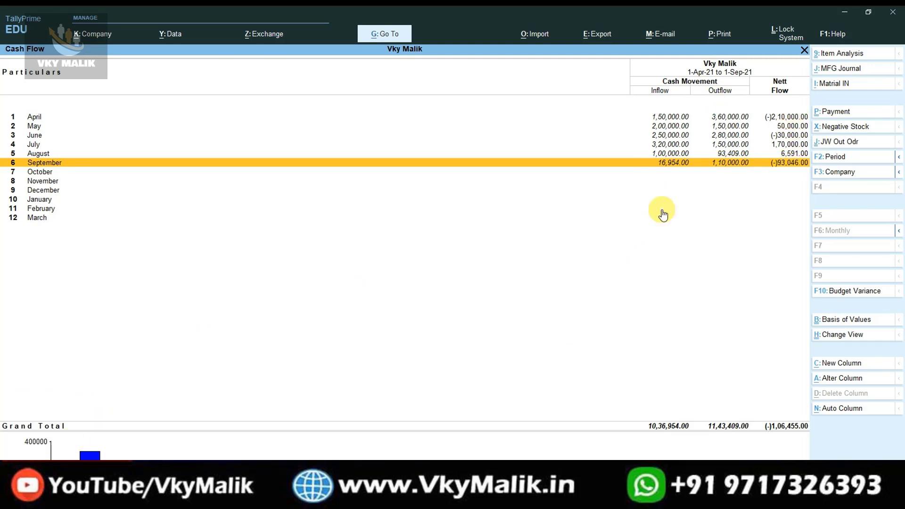
key(Up)
key(Up)
key(Up)
key(Up)
key(Up)
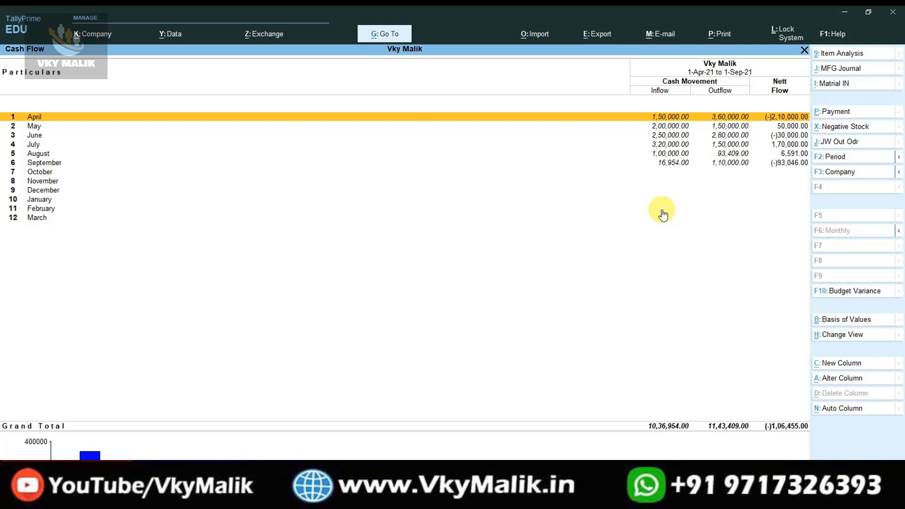
View April's cash inflow and outflow summary, then close Cash Flow back to Gateway of Tally.
click(803, 119)
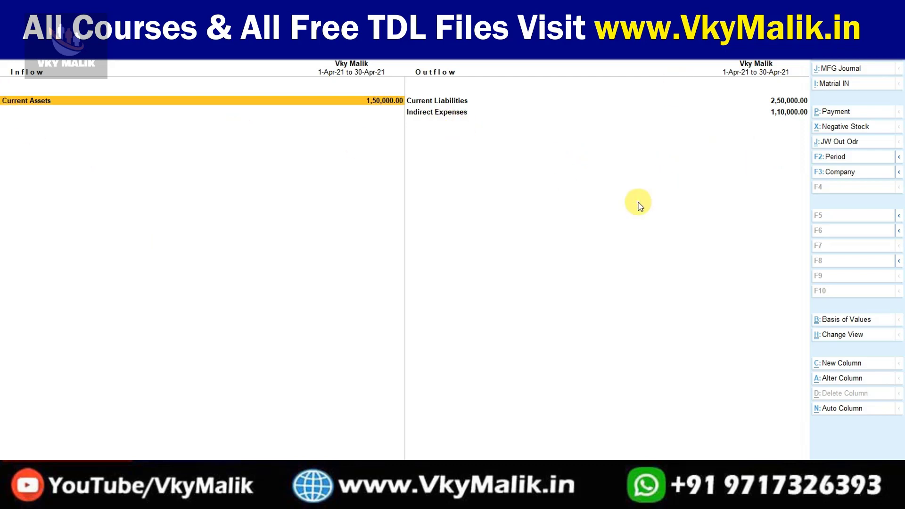
key(Escape)
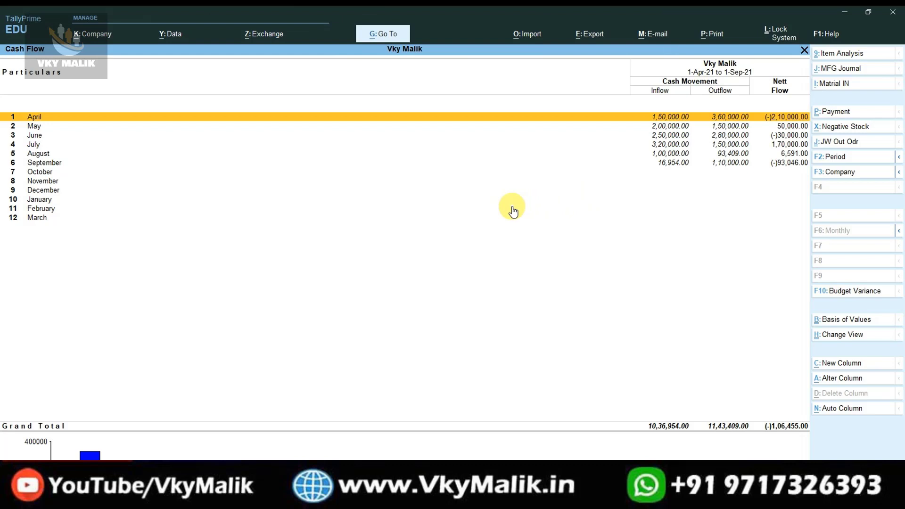
key(Escape)
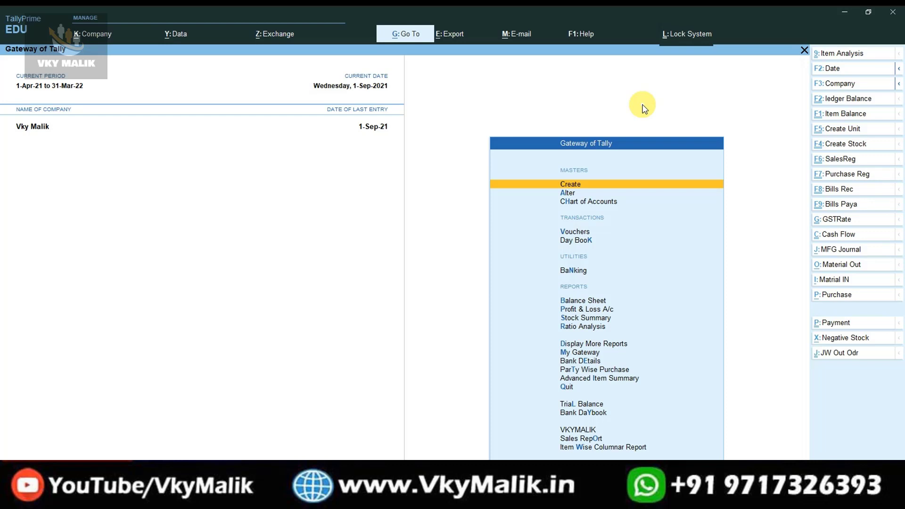
Lock the system with L: Lock System so the Tally Lock password prompt appears.
click(681, 34)
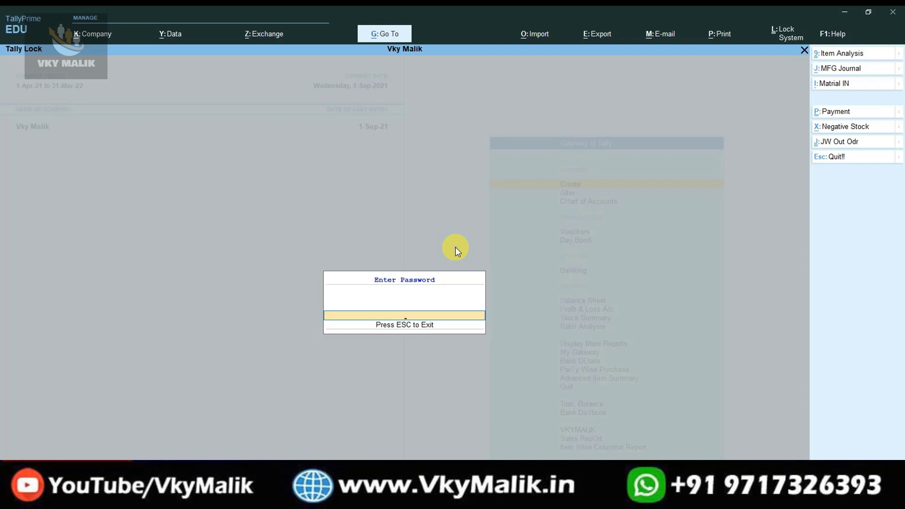
key(Return)
key(Return)
key(Return)
key(Return)
key(Return)
key(Return)
key(Return)
key(Return)
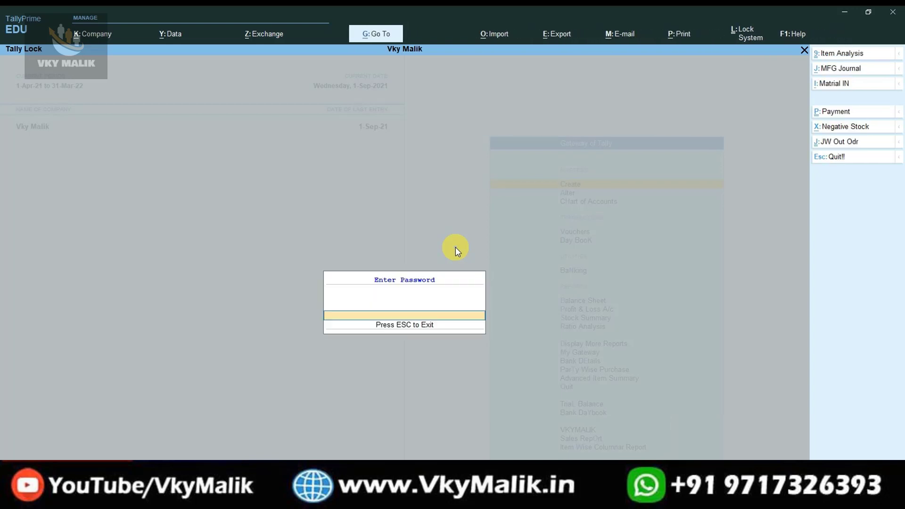
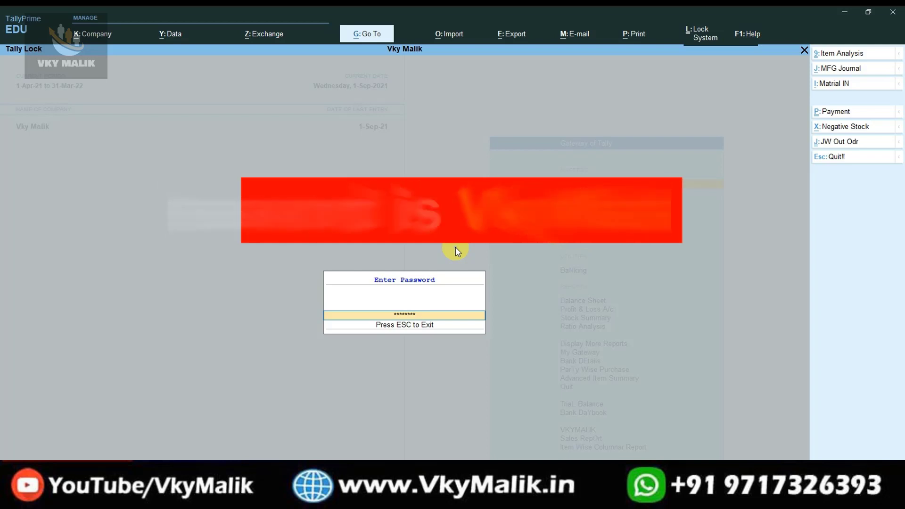
Unlock with the password, re-lock via L: Lock System, then re-enter the password after an error.
key(Return)
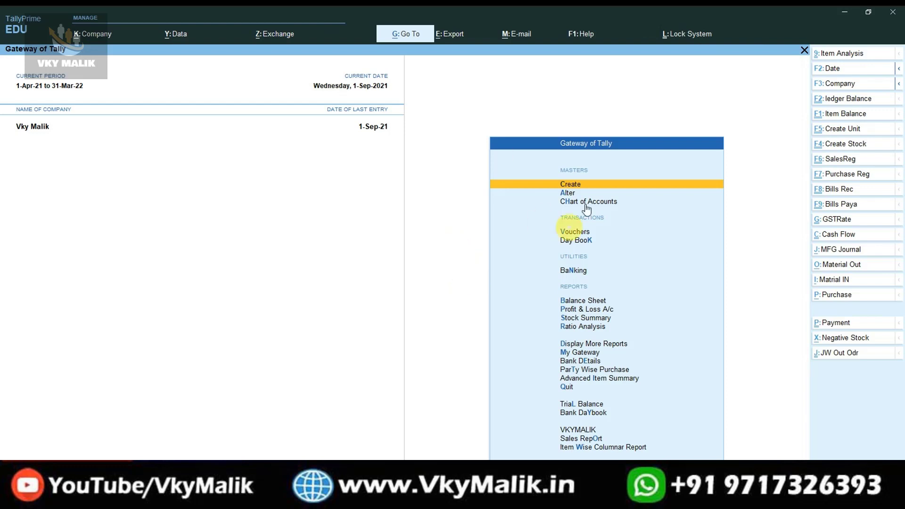
click(671, 36)
text(***)
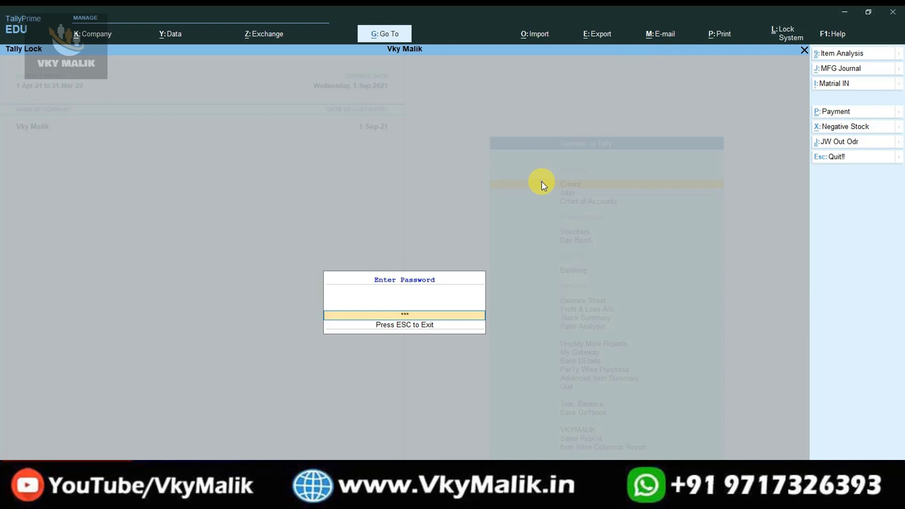
text(**)
key(Return)
key(Return)
key(Return)
key(Return)
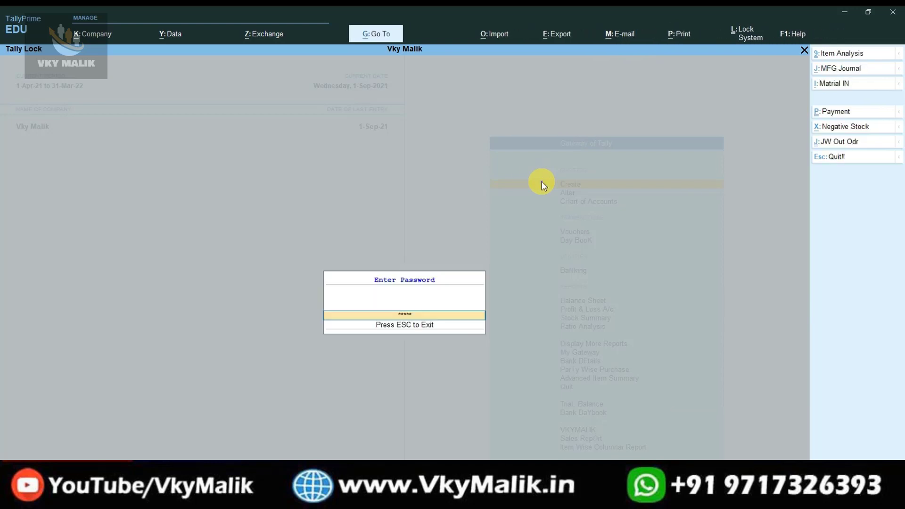
key(Return)
key(Return)
key(Return)
key(Return)
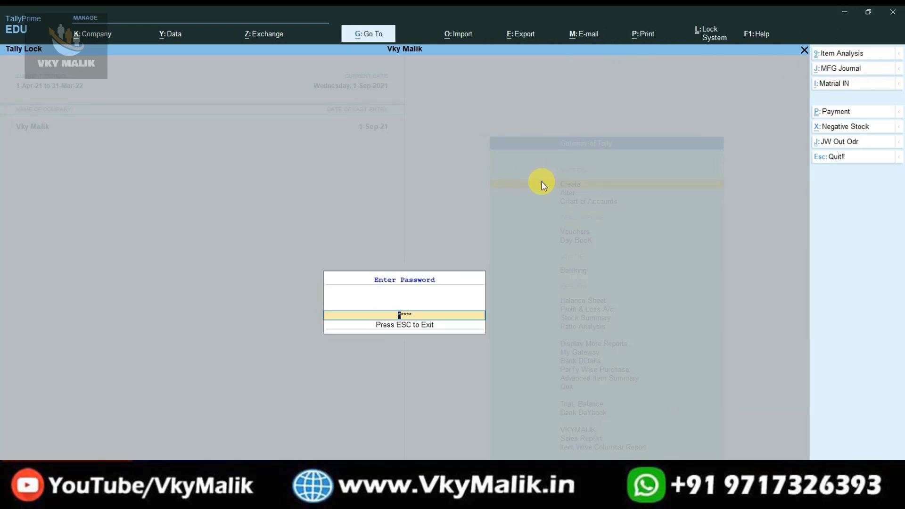
key(Return)
key(Return)
key(Return)
key(Return)
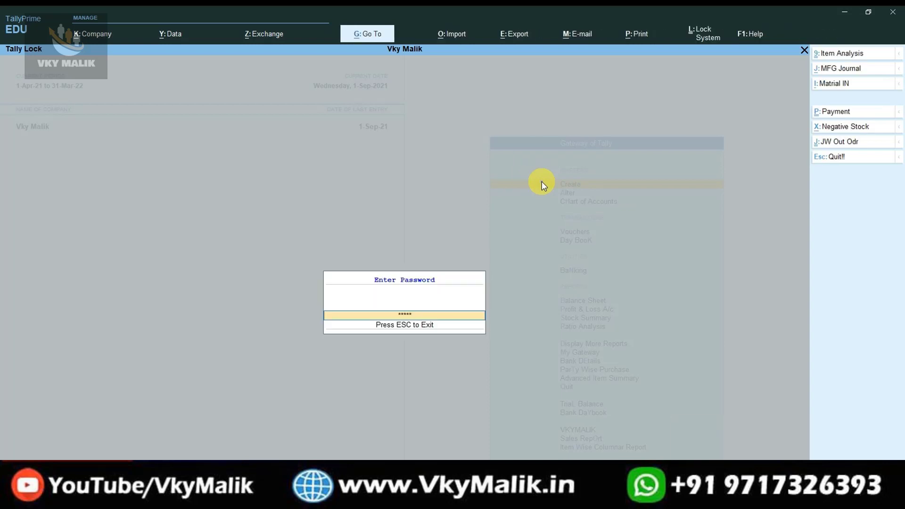
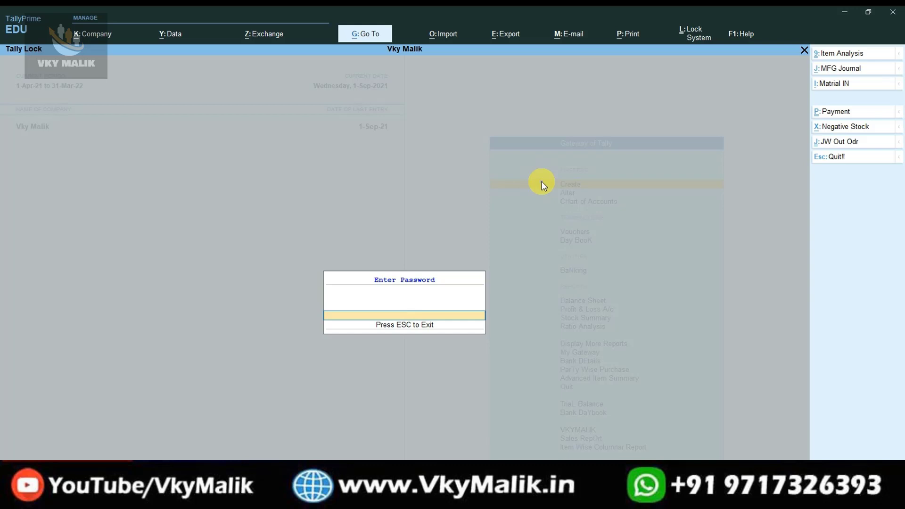
Enter the lock password to unlock TallyPrime and return to the Gateway of Tally.
text(***)
key(Return)
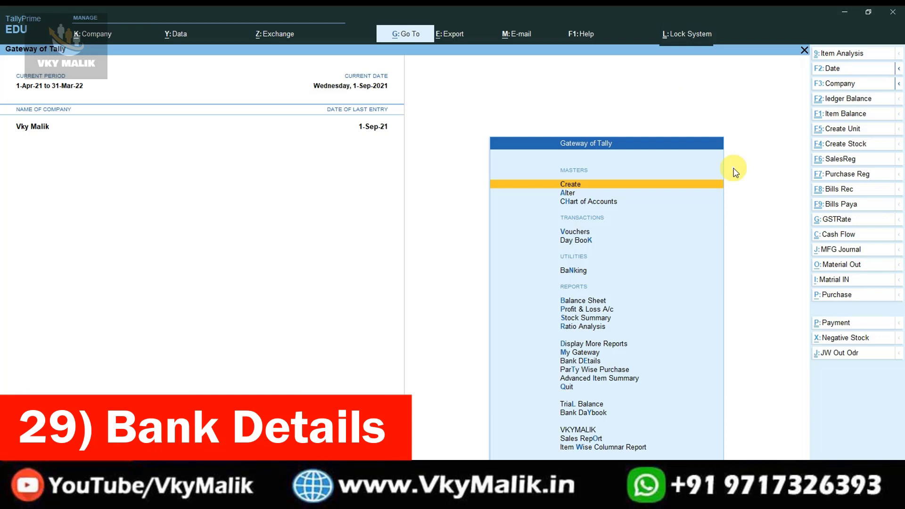
Open the company's blank Bank Details form from the Gateway of Tally menu.
key(Down)
key(Down)
key(Down)
key(Down)
key(Down)
key(Down)
key(Down)
key(Down)
key(Down)
key(Down)
key(Down)
key(Down)
key(Down)
key(Down)
key(Down)
key(Down)
key(Down)
key(Up)
key(Up)
key(Up)
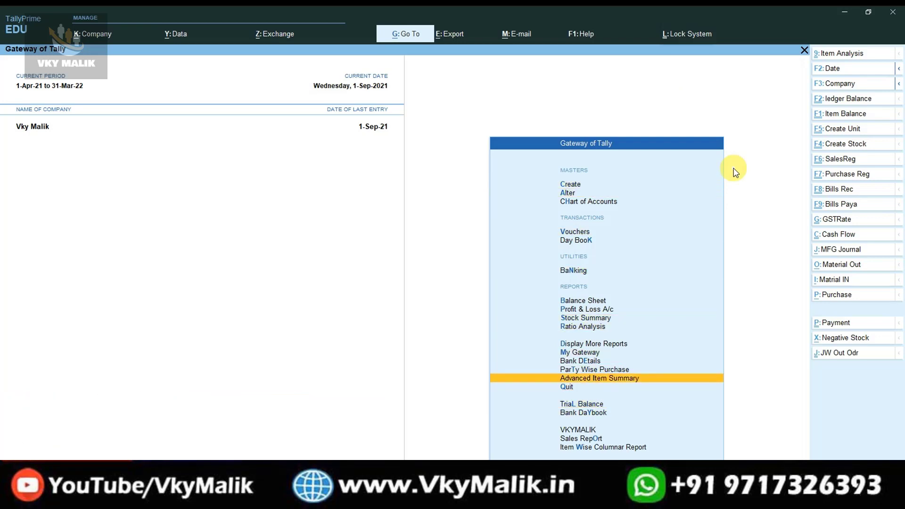
key(Up)
key(Up)
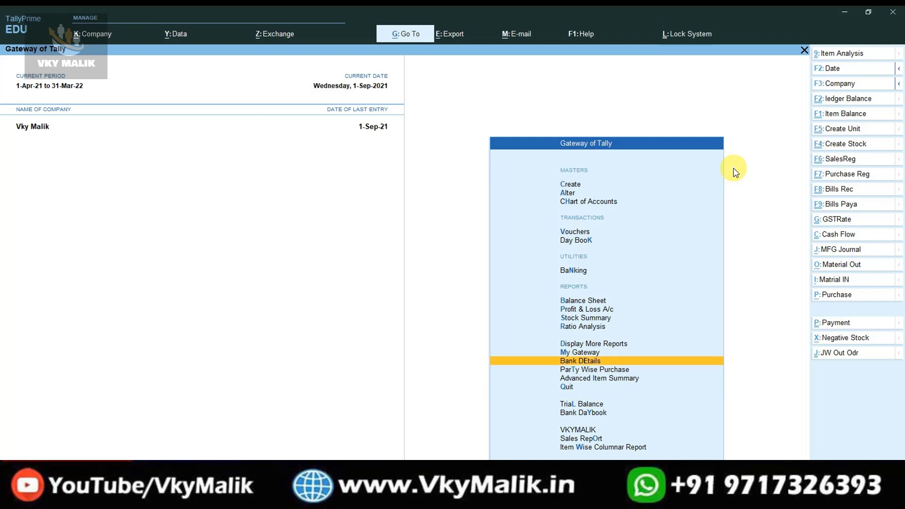
key(Return)
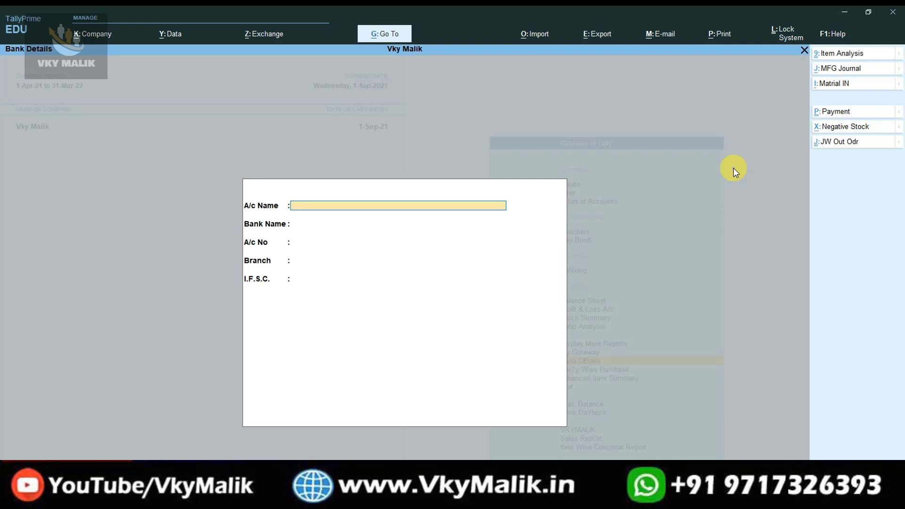
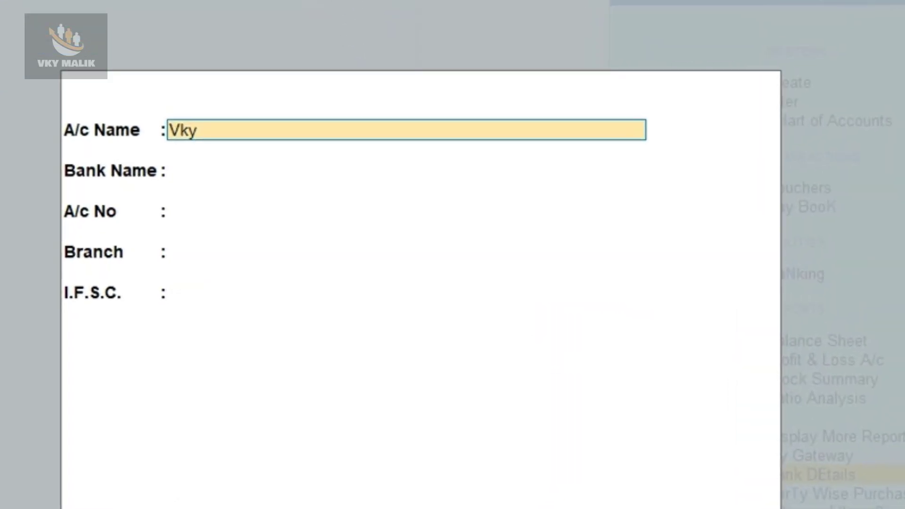
Enter the account holder's name, Kotak Mahindra Bank, the account number, New Delhi branch and IFSC KKBBK00025.
key(Return)
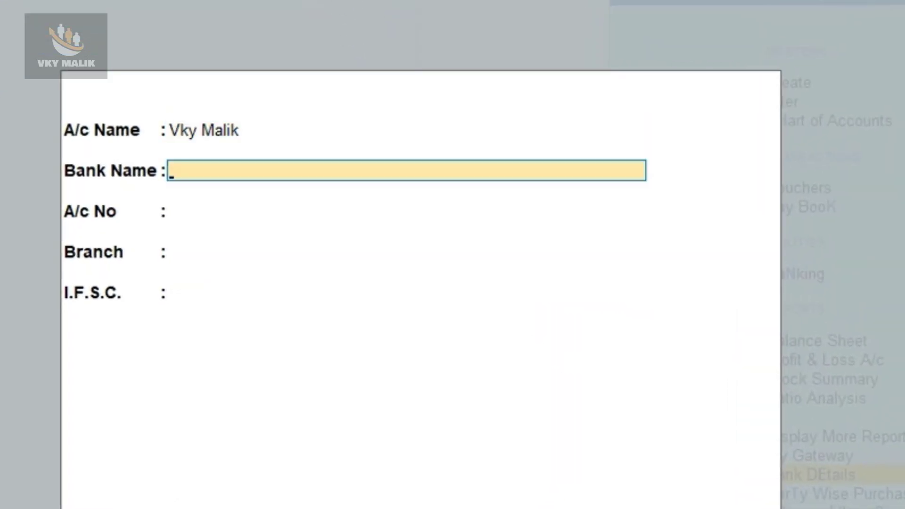
text(Kot)
text(ak Mahindra)
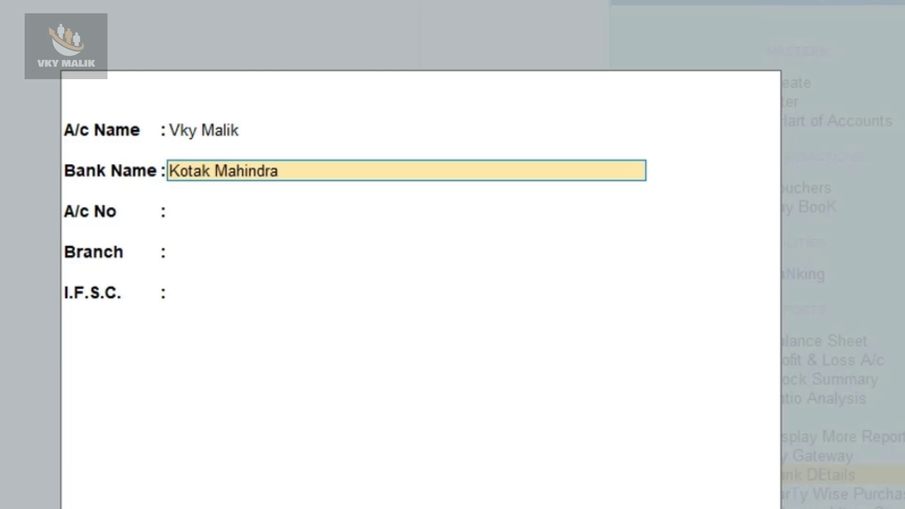
text( Bank)
key(Return)
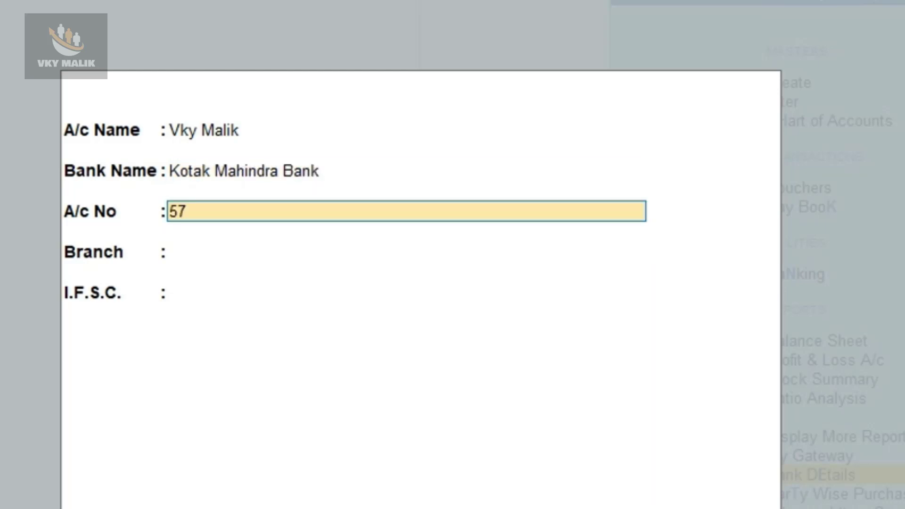
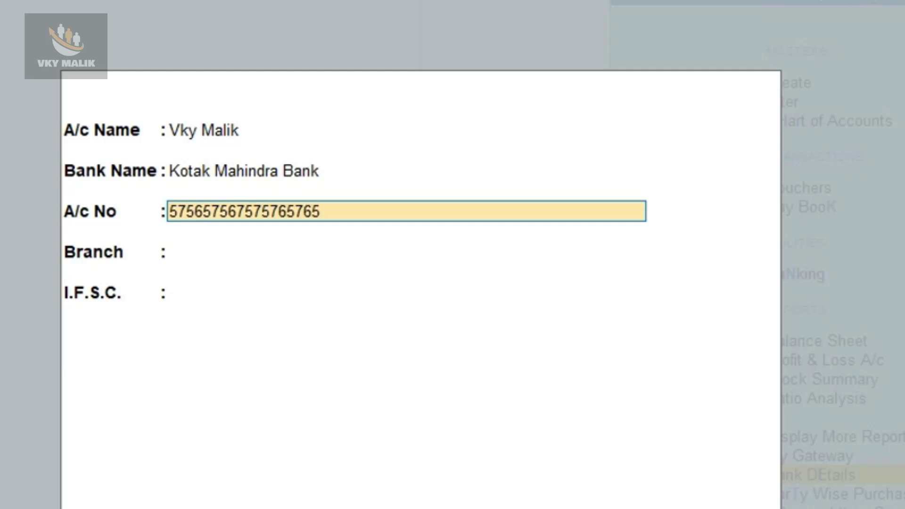
key(Return)
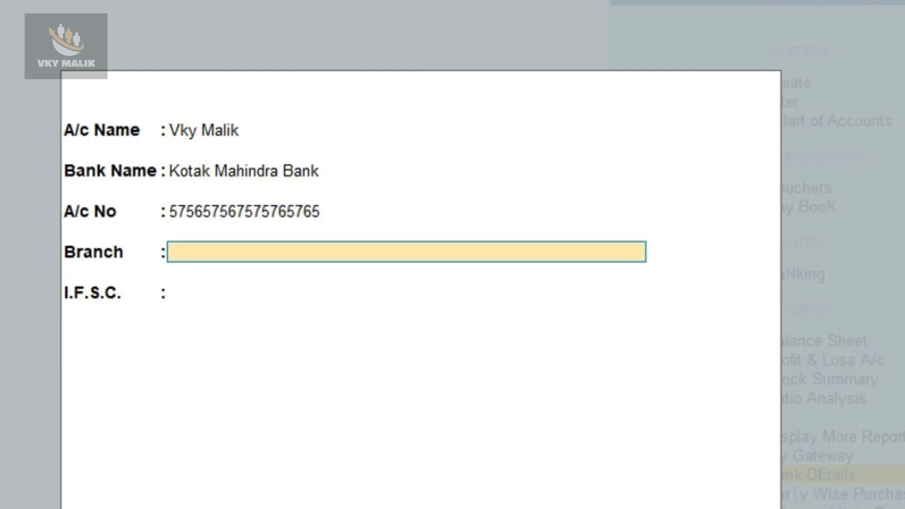
text(New Delhi)
key(Return)
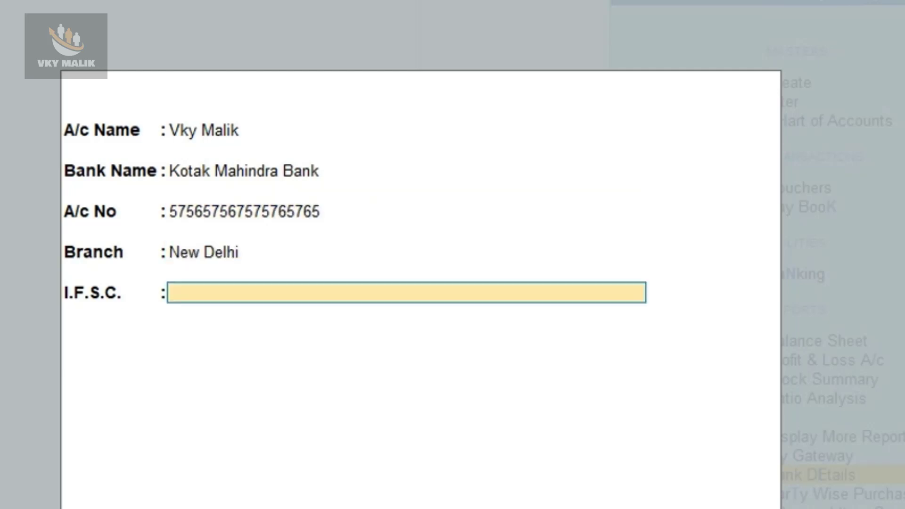
text(KKBBK000)
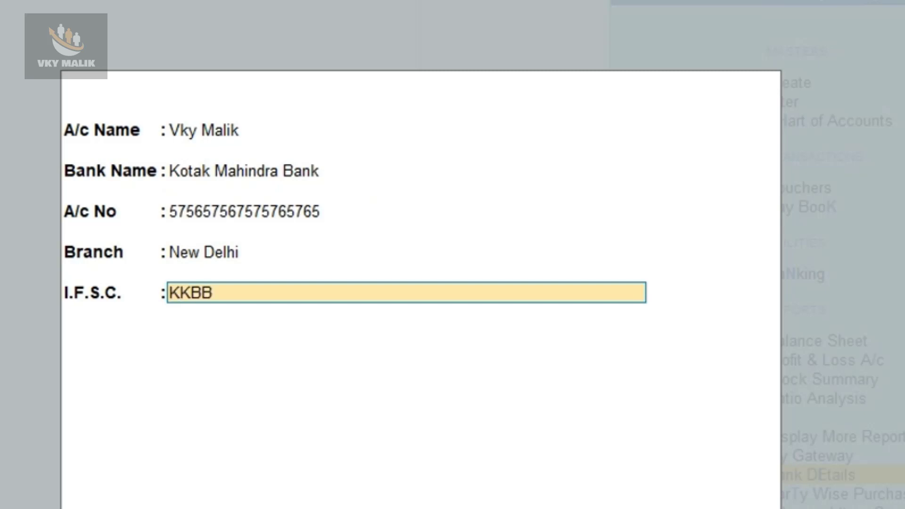
text(25)
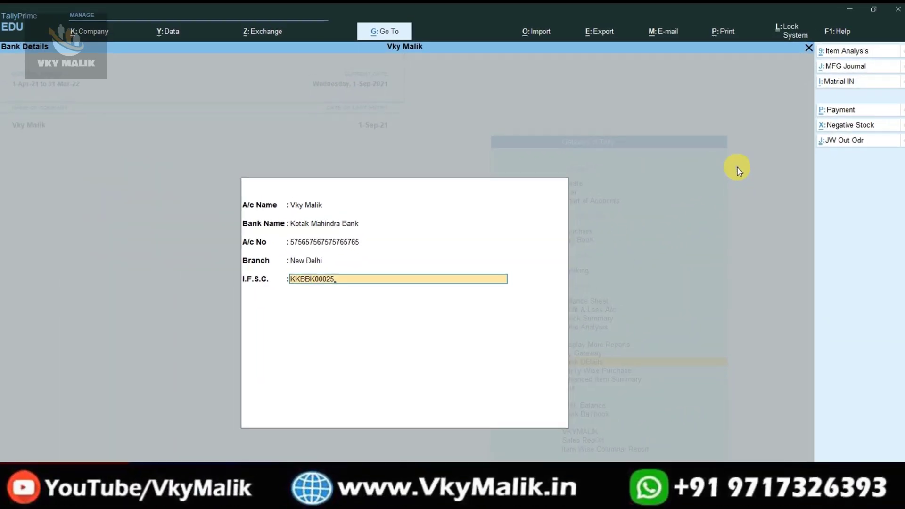
key(Return)
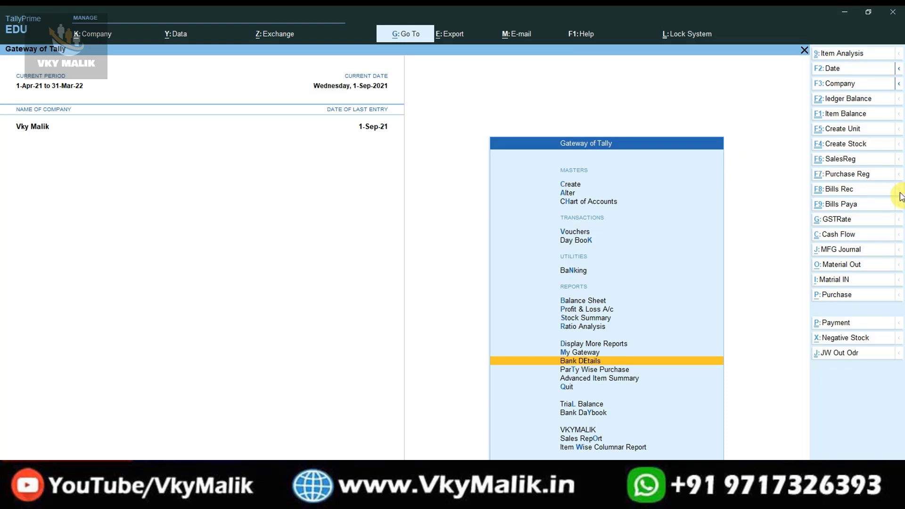
Preview the September Kumar Telecom sales invoice and check that the Kotak bank details print.
click(841, 159)
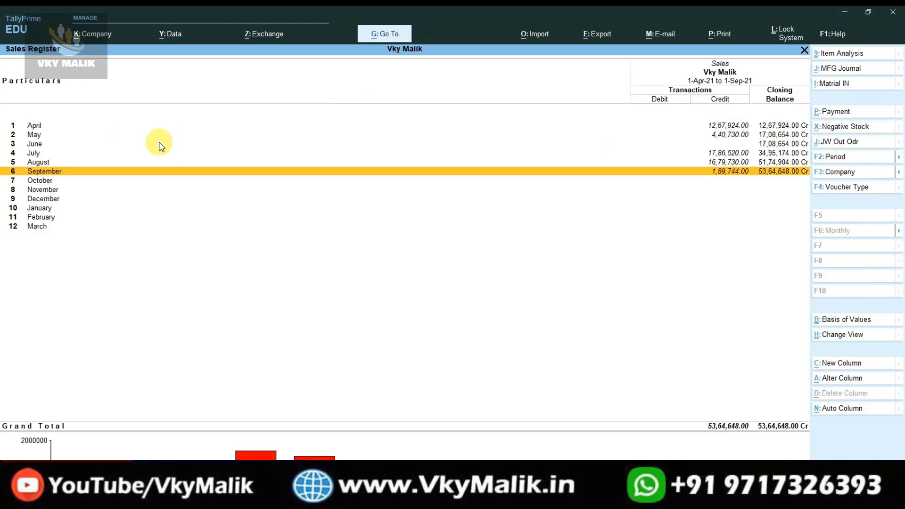
key(Return)
key(Return)
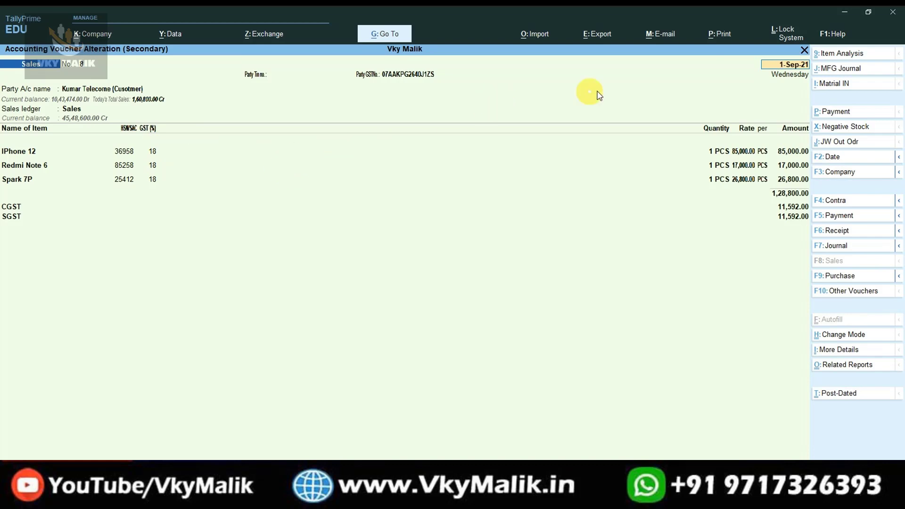
click(715, 40)
key(Return)
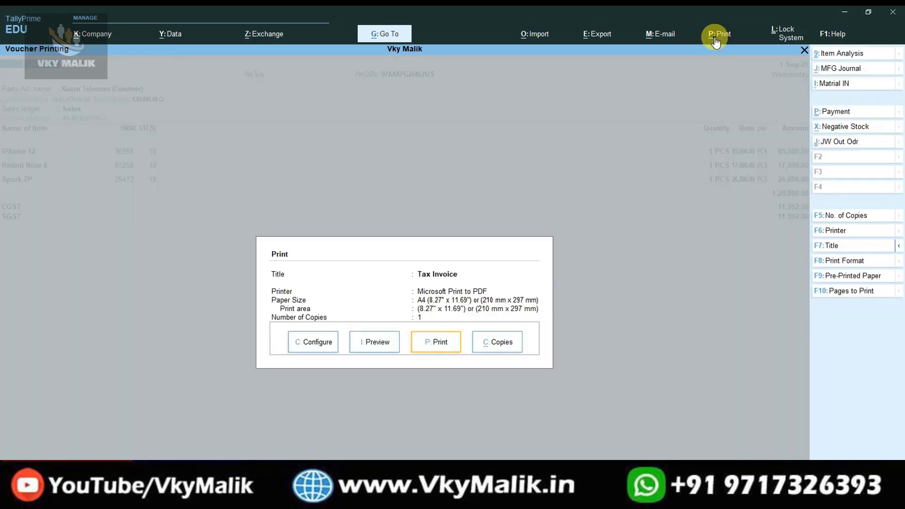
key(i)
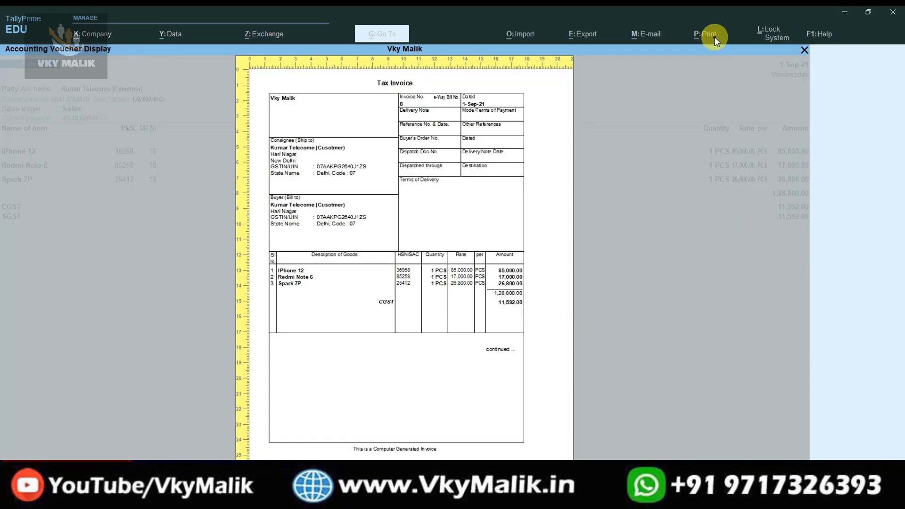
key(alt+z)
key(Down)
key(Down)
key(Down)
key(Down)
key(Down)
key(Down)
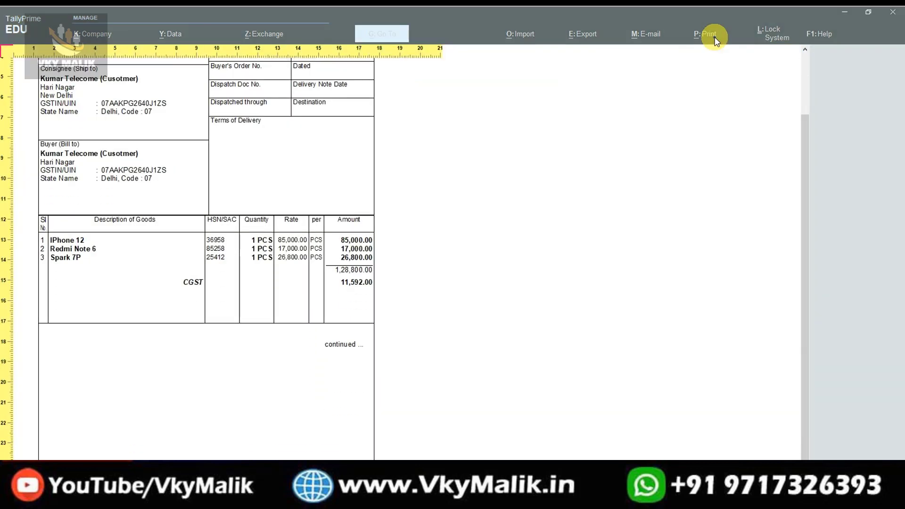
key(Down)
key(Down)
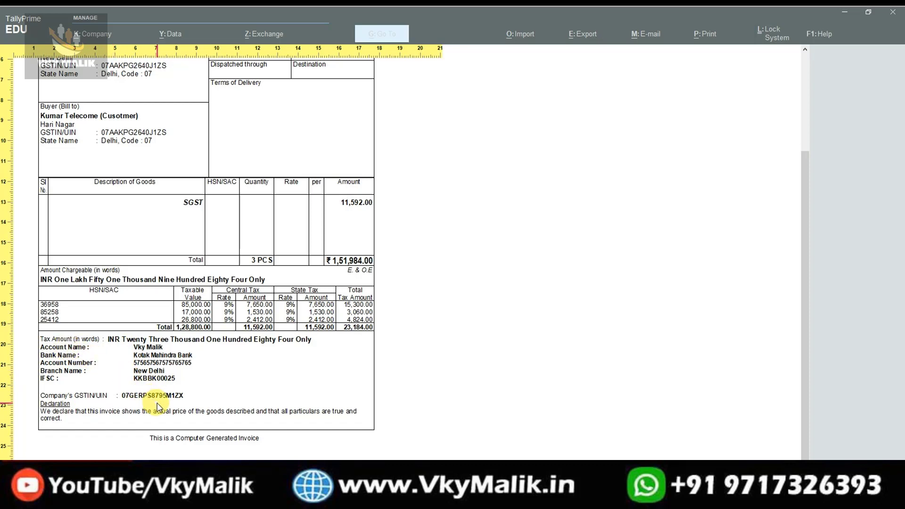
key(Escape)
Dismiss printing and return to Kumar Telecom's sales voucher No. 8.
key(Escape)
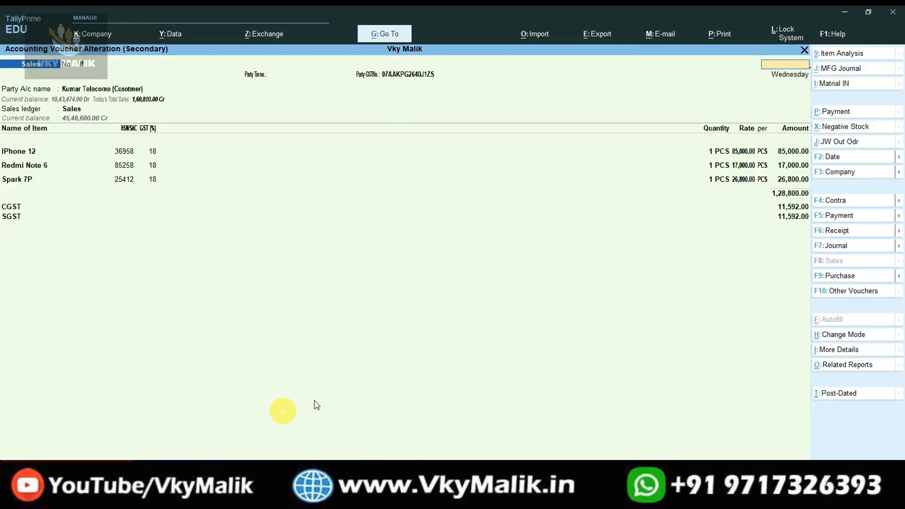
key(Escape)
key(Escape)
key(Escape)
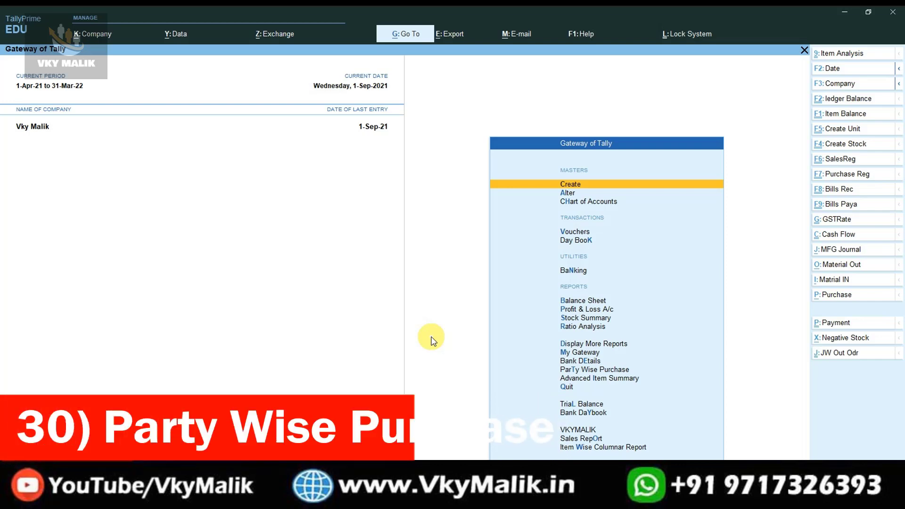
key(Down)
key(Down)
key(Down)
key(Down)
key(Down)
key(Down)
key(Down)
key(Down)
key(Down)
key(Down)
key(Down)
key(Down)
key(Down)
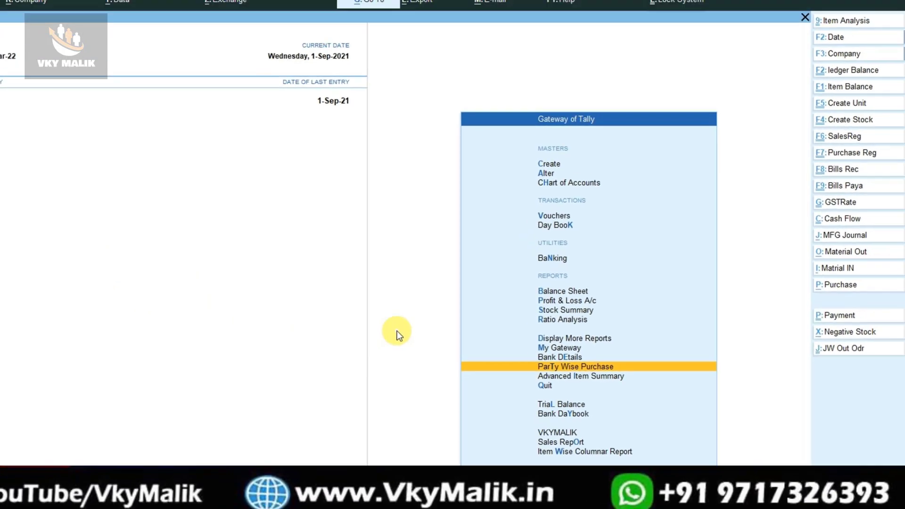
key(Return)
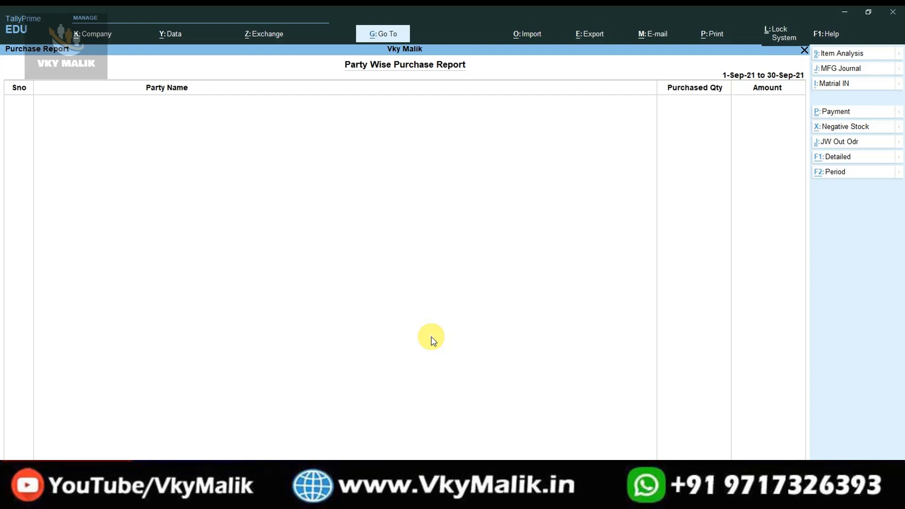
key(F2)
text(0)
key(Return)
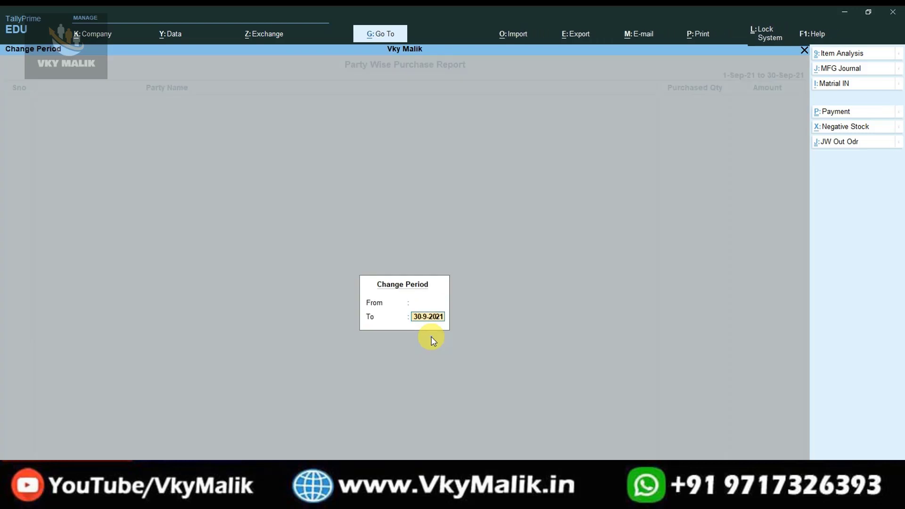
text(1)
key(Return)
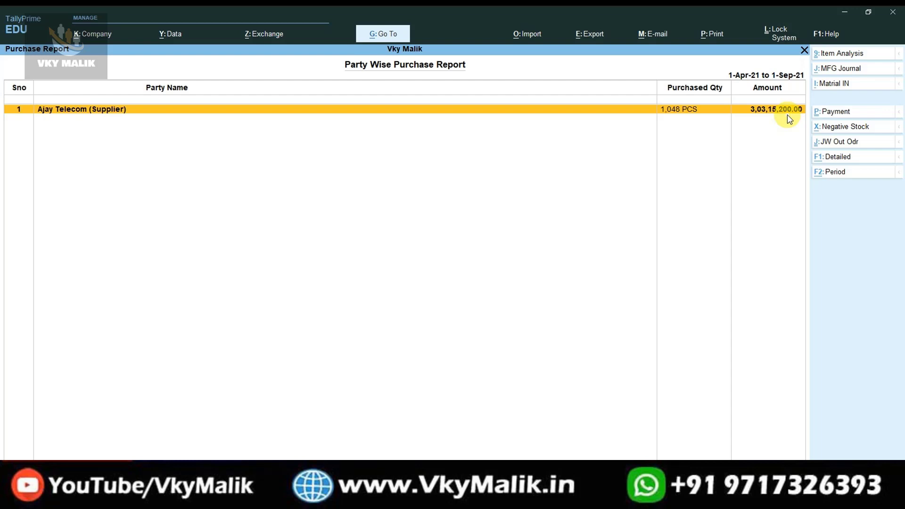
key(Escape)
key(Escape)
key(Escape)
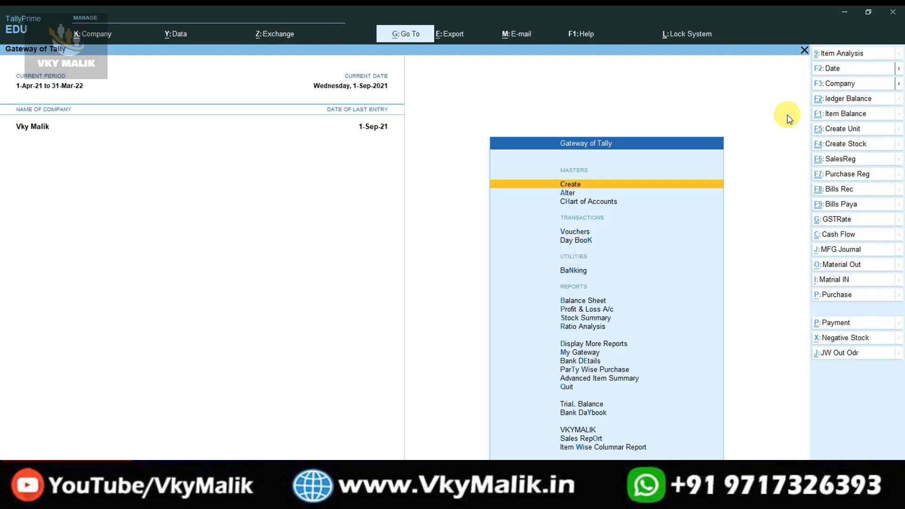
Start a purchase voucher with Hans Telecome (Supplier) as the party and the Purchase ledger.
key(Down)
key(Down)
key(Down)
key(Return)
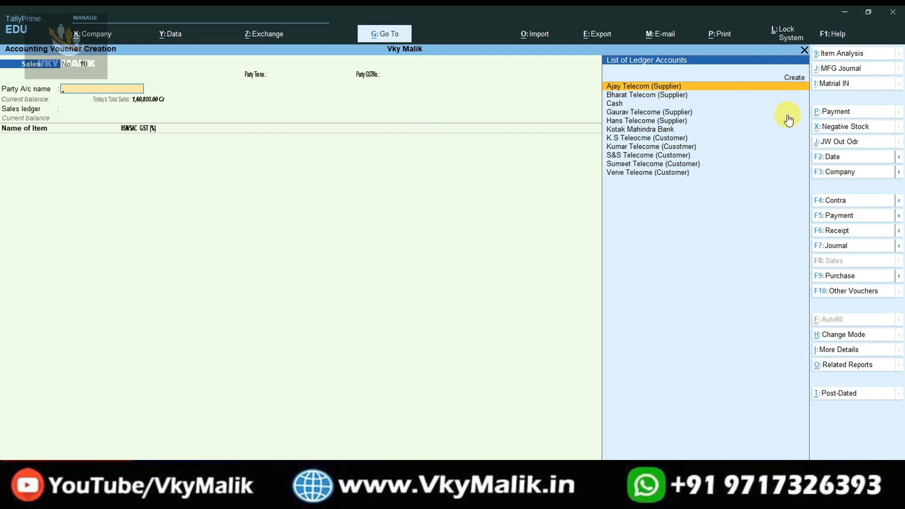
key(F9)
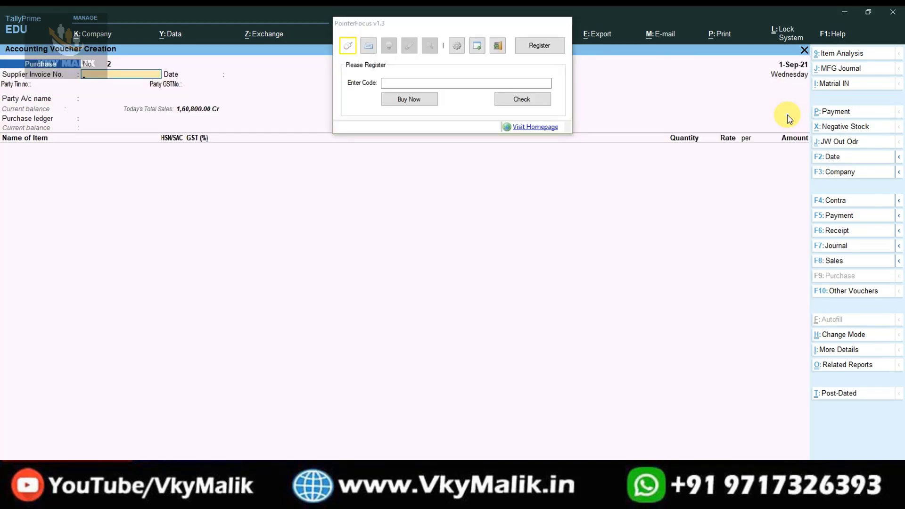
click(477, 45)
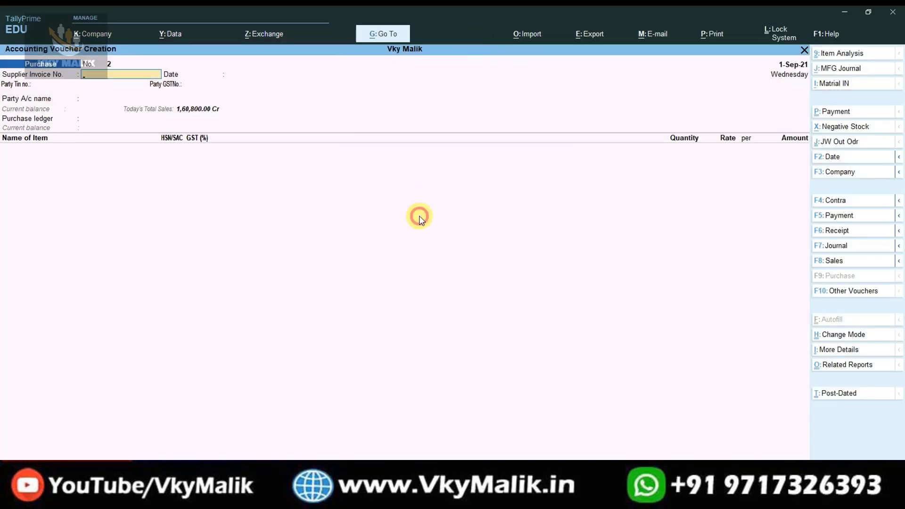
click(117, 98)
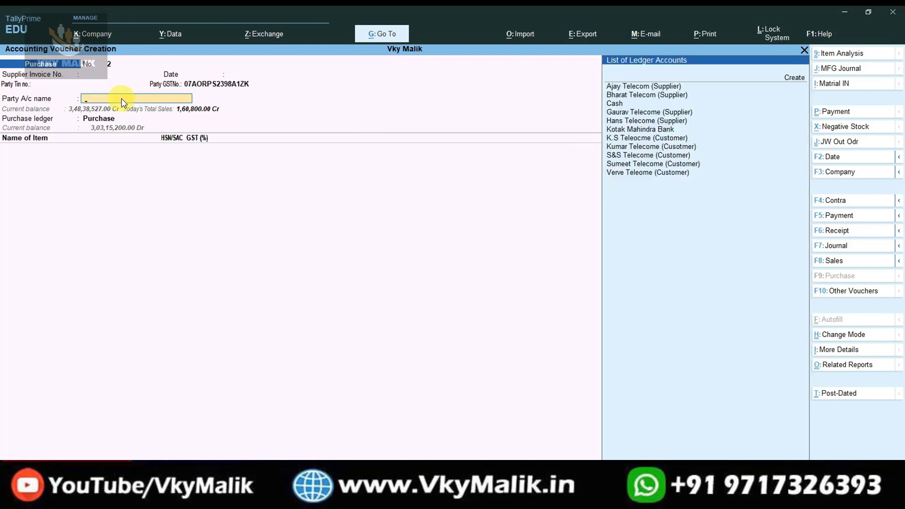
text(supp)
key(Down)
key(Down)
key(Down)
key(Down)
key(Return)
key(ctrl+a)
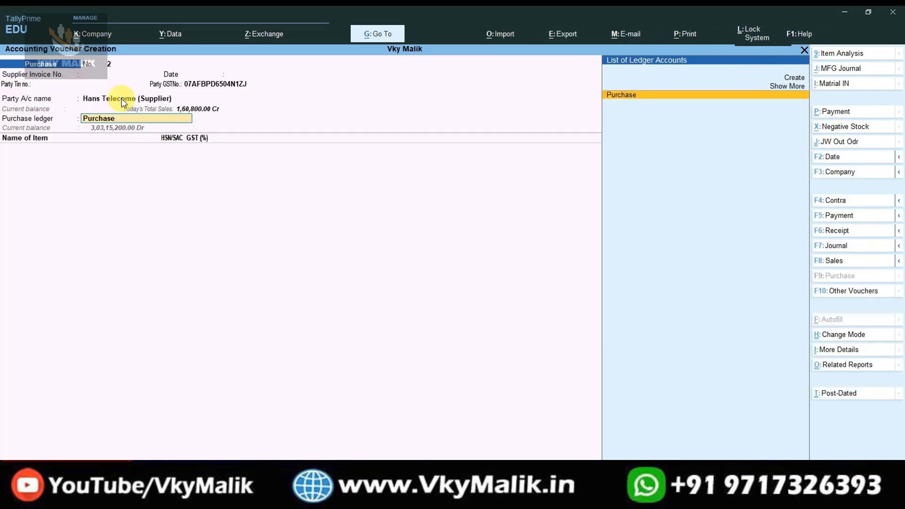
key(Return)
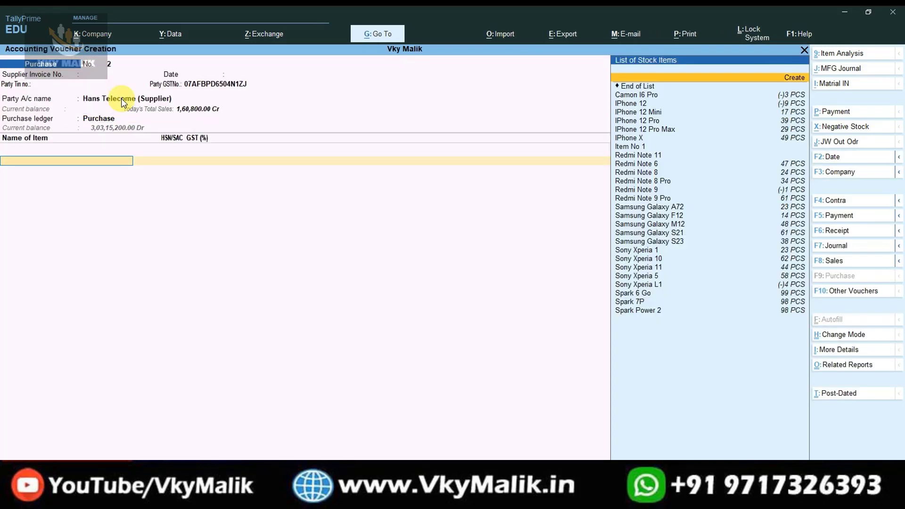
Add 100 Sony Xperia L1 from the Mayur Vihar location at 30,000.00.
key(Down)
key(Down)
key(Down)
key(Down)
key(Down)
key(Down)
key(Down)
key(Down)
key(Down)
key(Down)
key(Down)
key(Down)
key(Down)
key(Down)
key(Down)
key(Down)
key(Down)
key(Down)
key(Down)
key(Down)
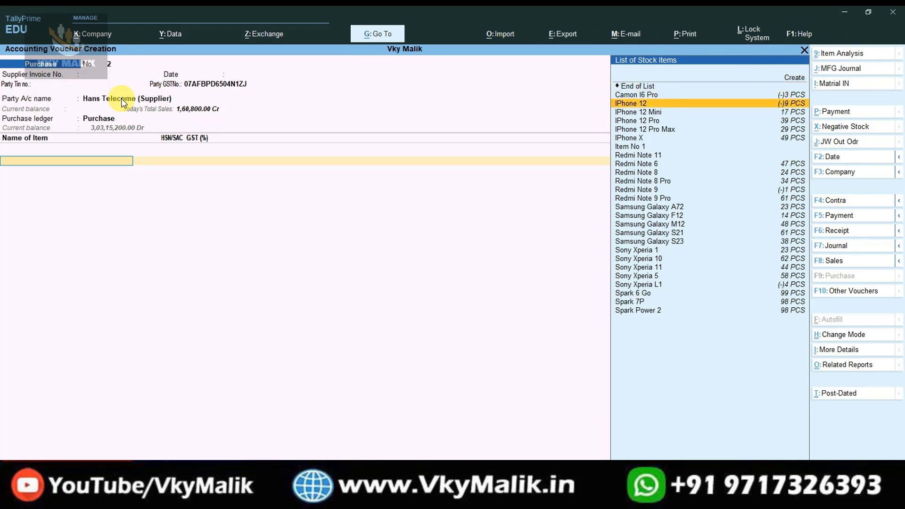
key(Down)
key(Down)
key(Down)
key(Down)
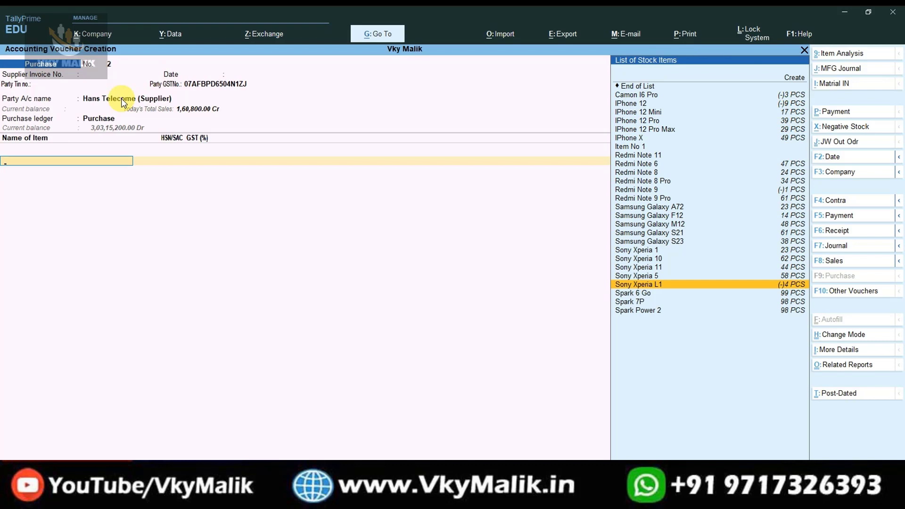
key(Return)
key(Return)
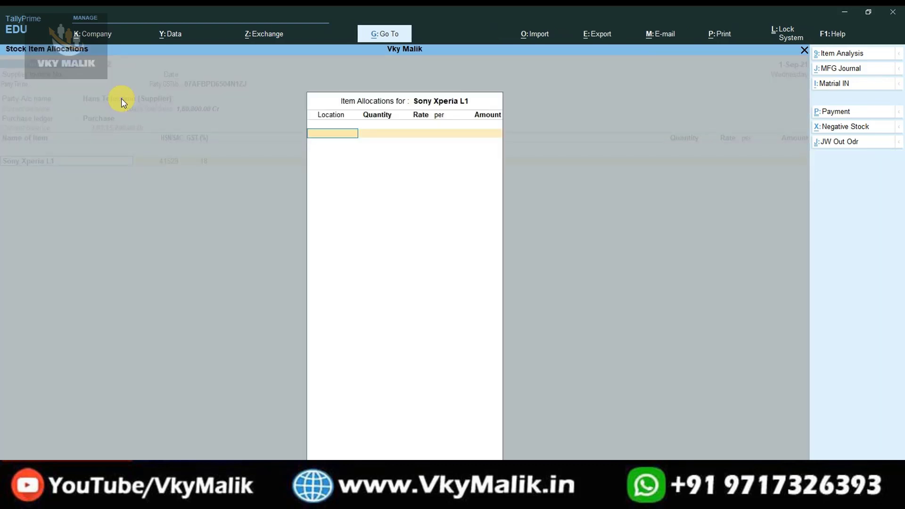
key(Down)
key(Down)
key(Down)
key(Return)
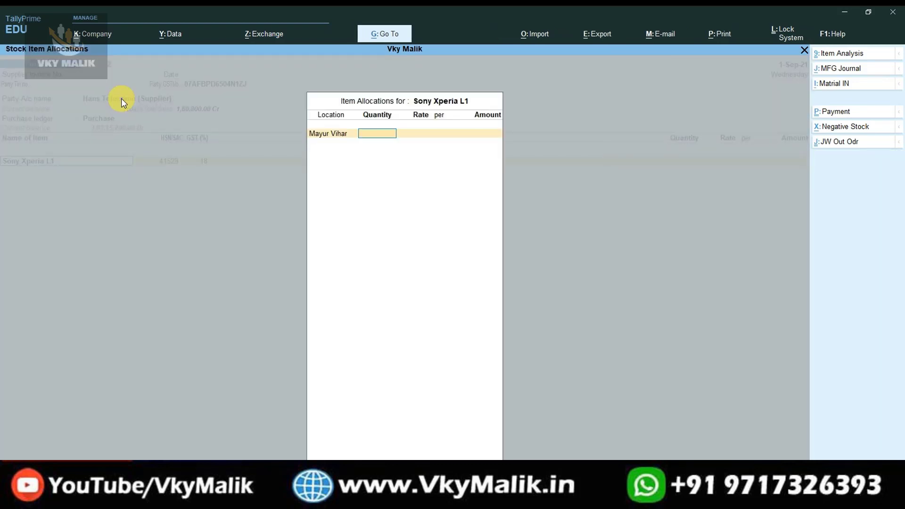
text(100)
key(Return)
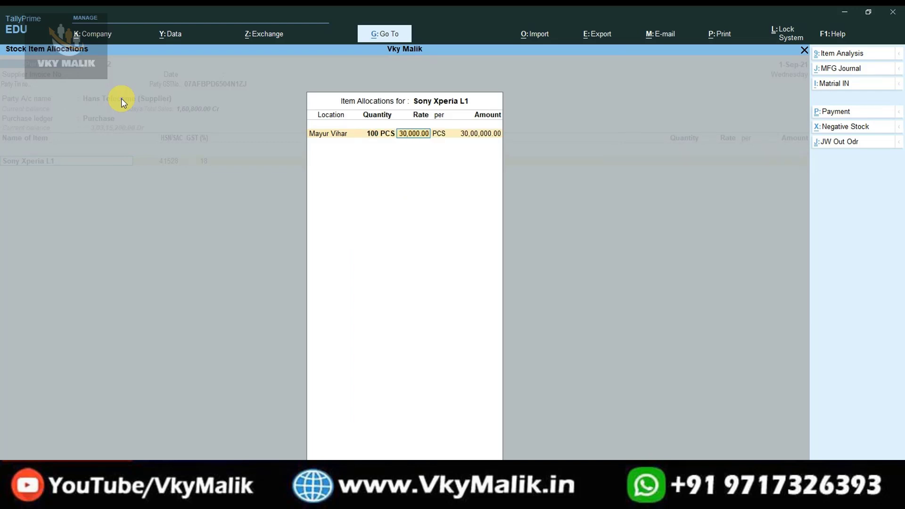
key(Return)
Add the CGST and SGST ledgers and save the purchase voucher.
key(Return)
key(Return)
key(Return)
key(Return)
text(CG)
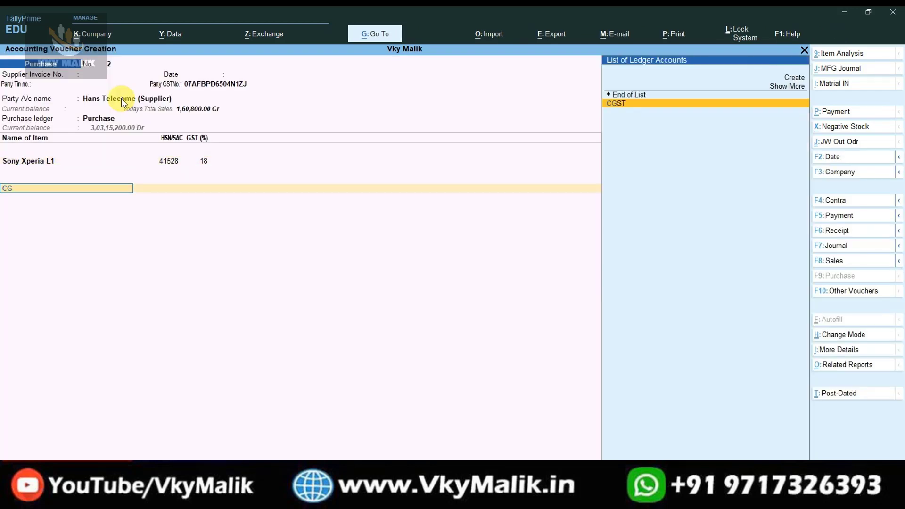
text(ST)
key(Return)
text(9%)
key(BackSpace)
key(BackSpace)
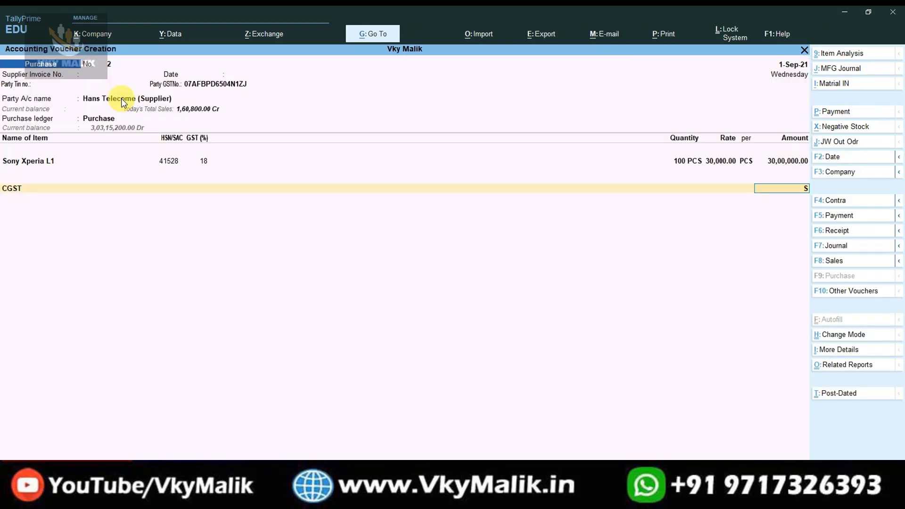
key(BackSpace)
key(Return)
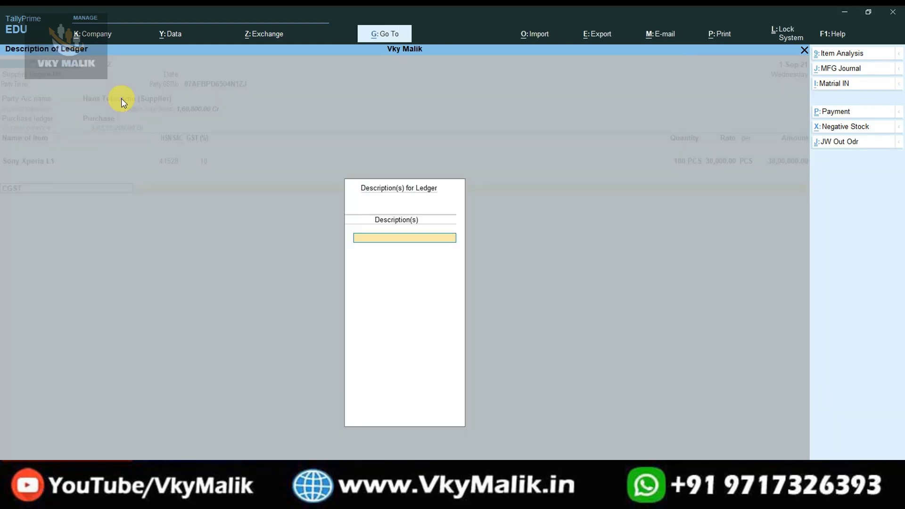
key(Return)
text(G)
key(Up)
key(Up)
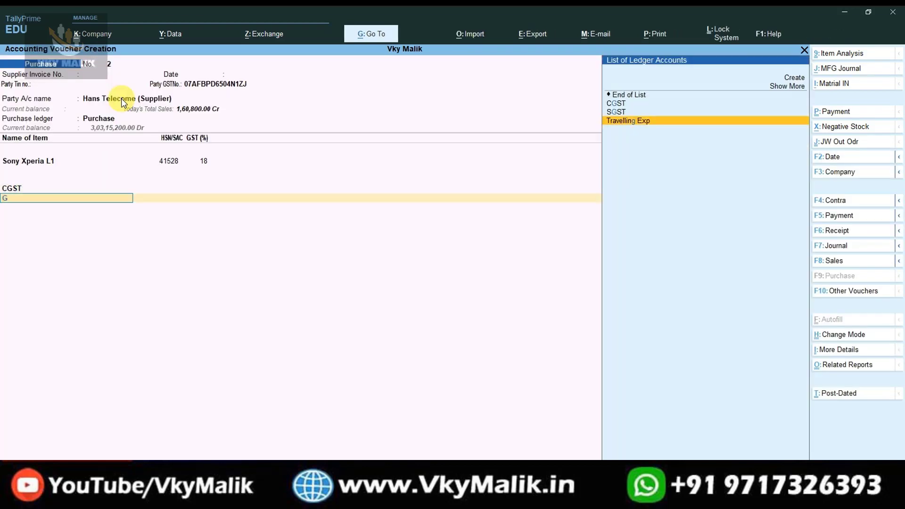
key(Return)
key(Return)
key(ctrl+a)
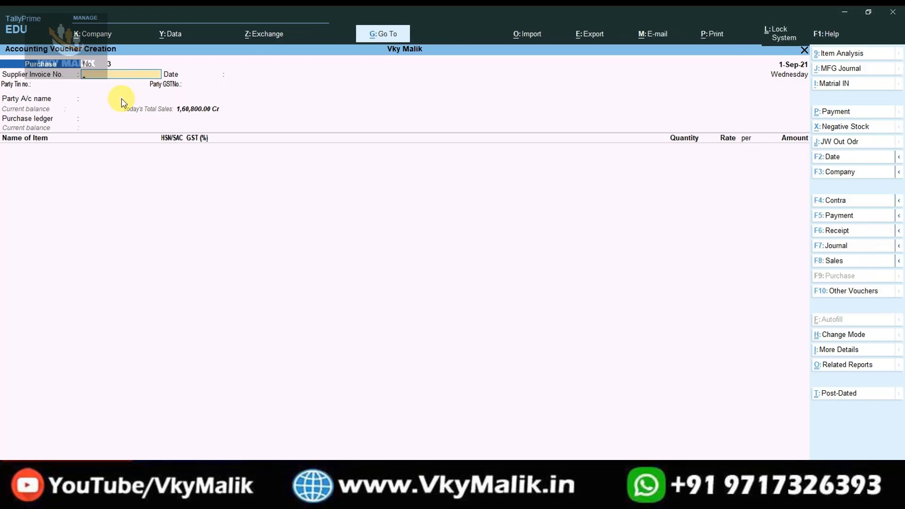
Quit the blank purchase voucher and open the Party Wise Purchase Report.
key(Escape)
key(Return)
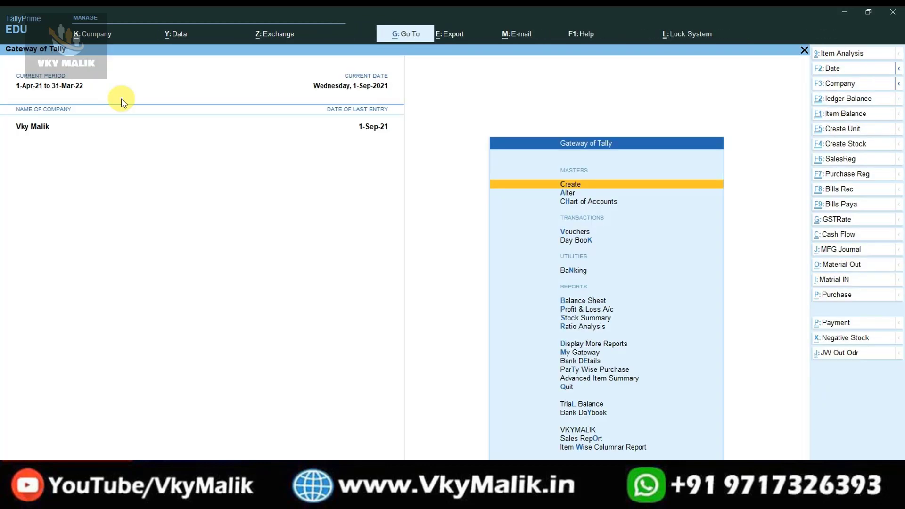
key(Up)
key(Up)
key(Up)
key(Up)
key(Up)
key(Up)
key(Up)
key(Up)
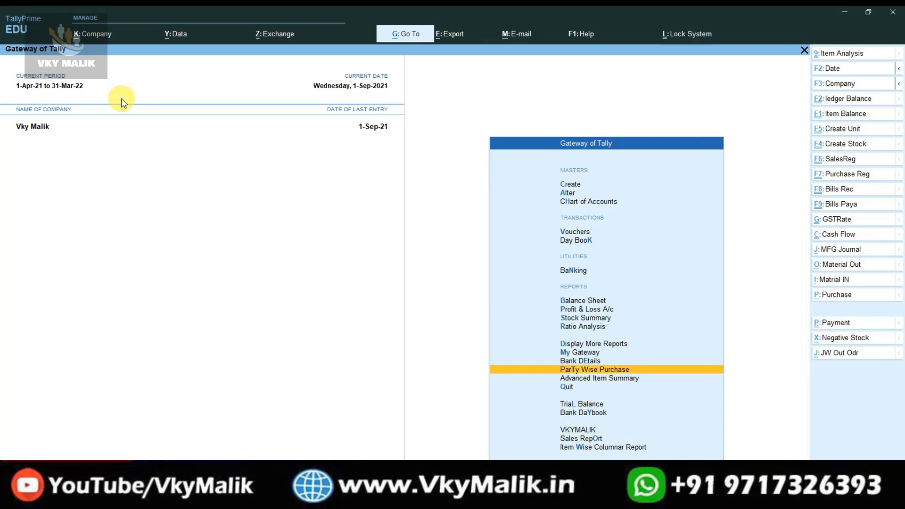
key(Return)
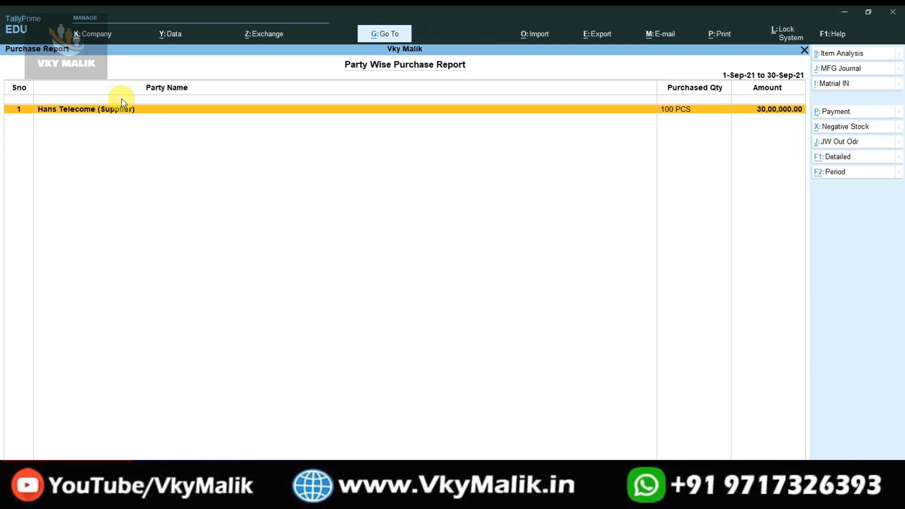
Set the report period to 1-Apr-21 through 1-Sep-21, review the parties, then exit to Gateway.
key(alt+F2)
key(space)
key(Return)
key(space)
key(Return)
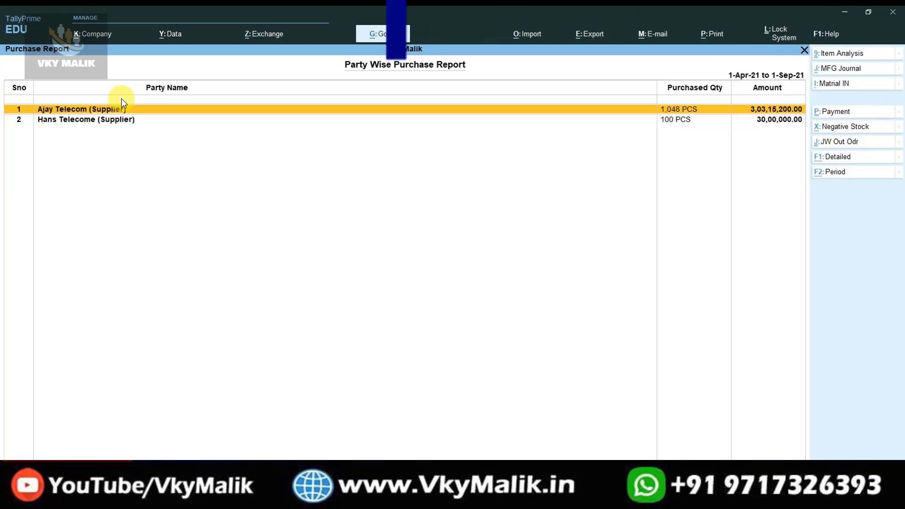
key(Down)
key(Up)
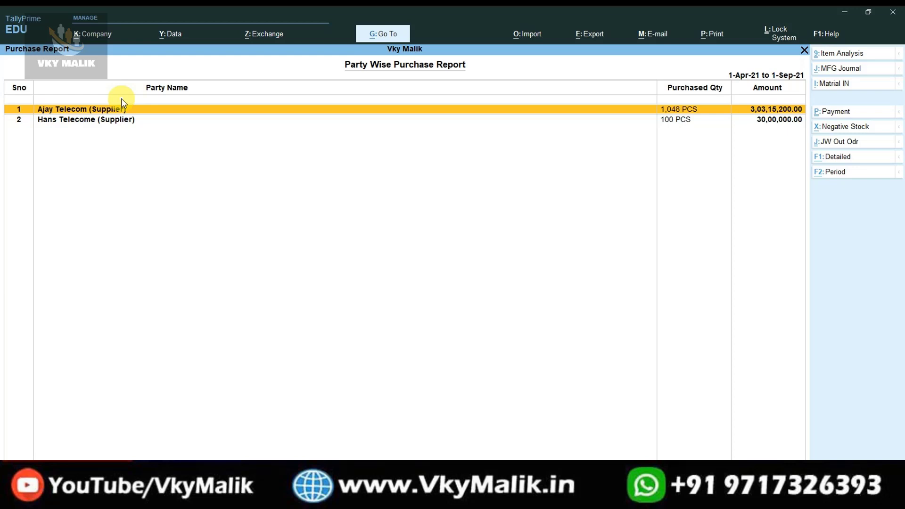
key(Escape)
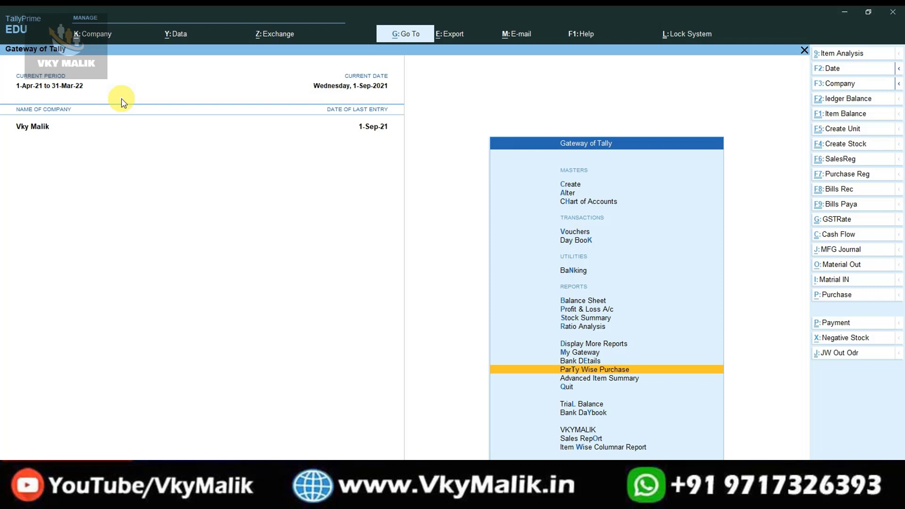
Open voucher entry and switch it to a new Sales voucher, No. 10.
key(Up)
key(Up)
key(Up)
key(Up)
key(Up)
key(Up)
key(Up)
key(Up)
key(Up)
key(Up)
key(Up)
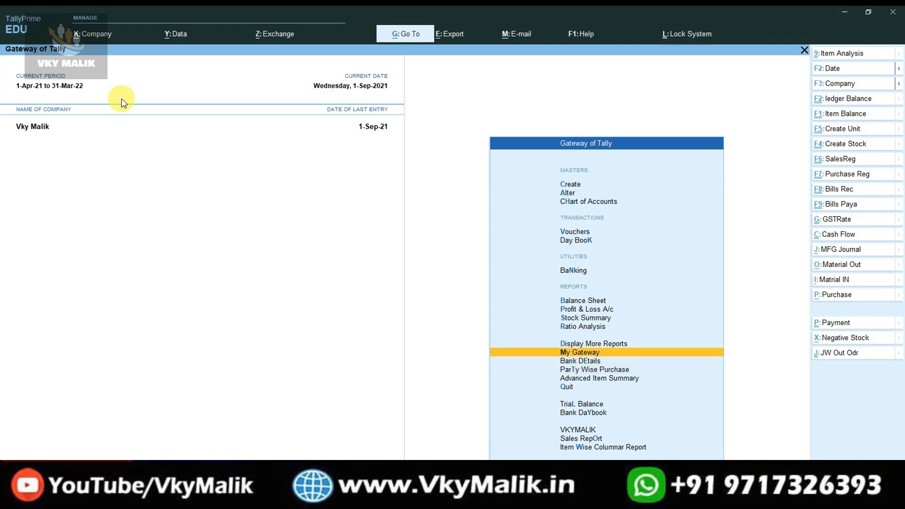
key(Down)
key(Return)
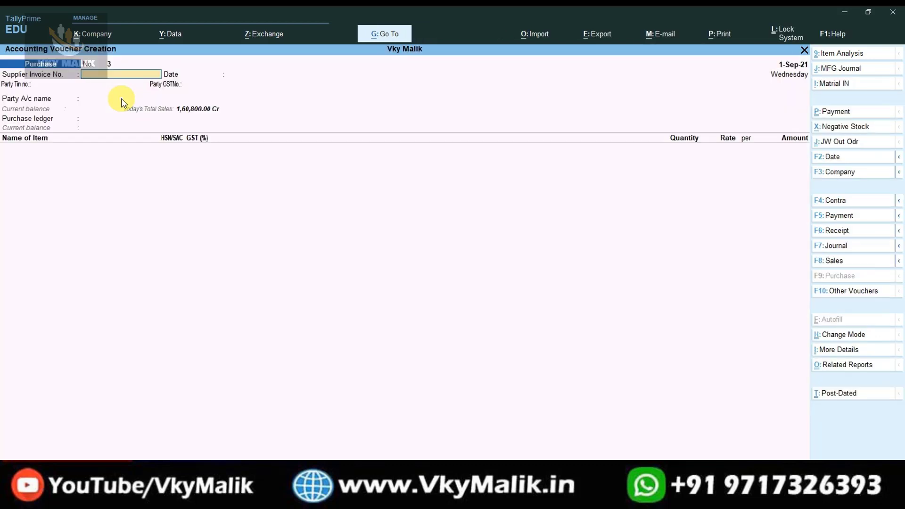
click(831, 261)
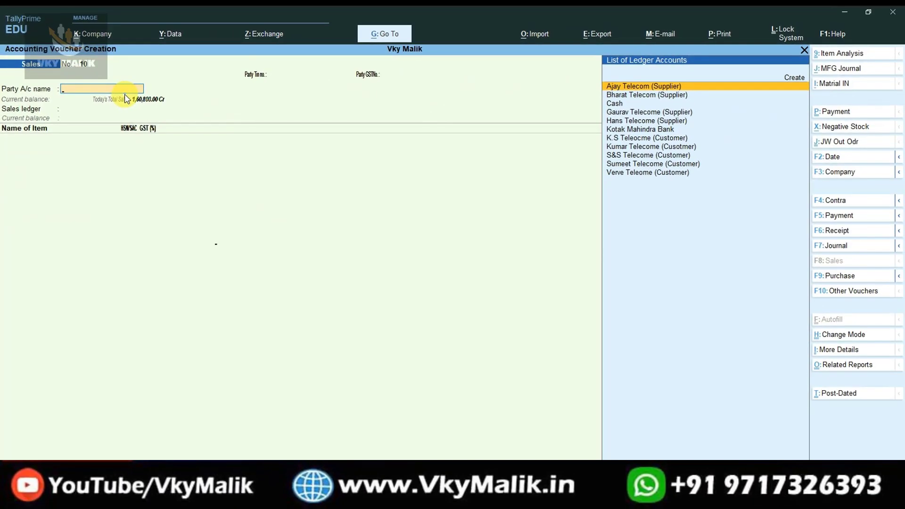
Replace the mistakenly chosen Ajay Telecom (Supplier) with Sumeet Telecome (Customer) as the voucher's party.
key(Return)
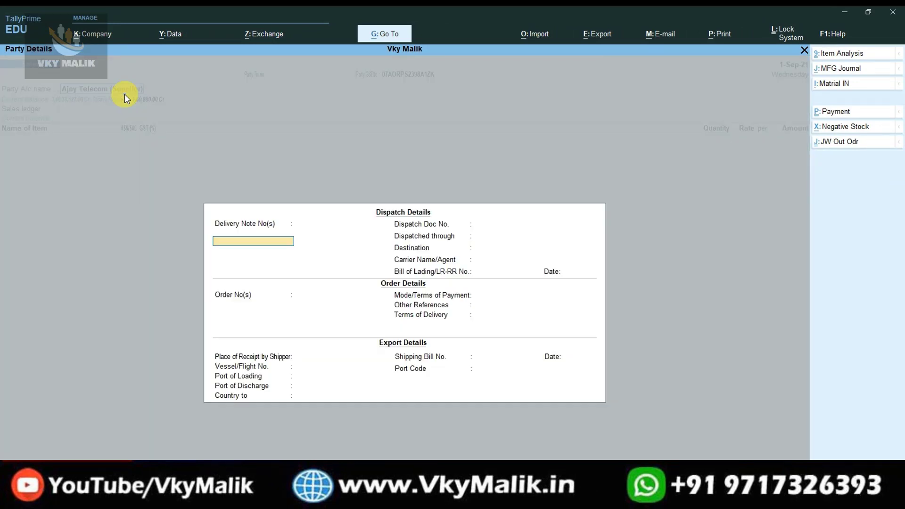
key(ctrl)
key(ctrl+a)
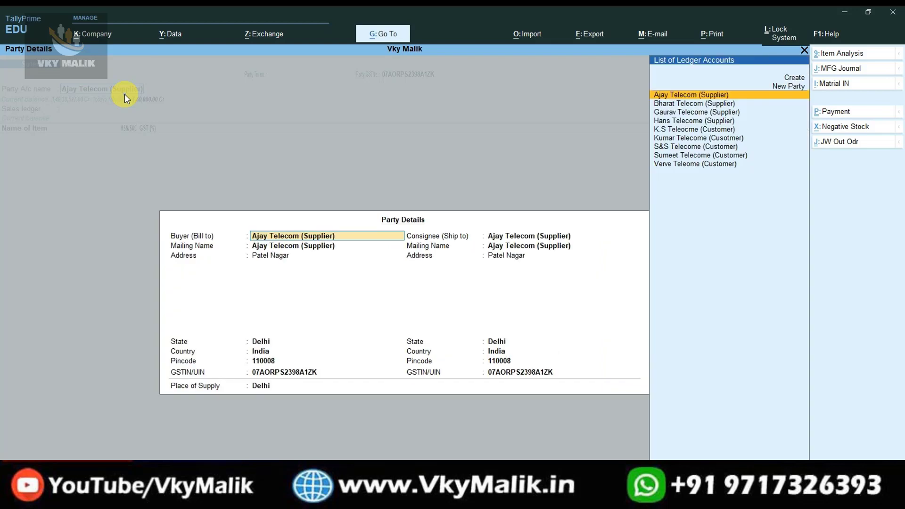
key(ctrl+a)
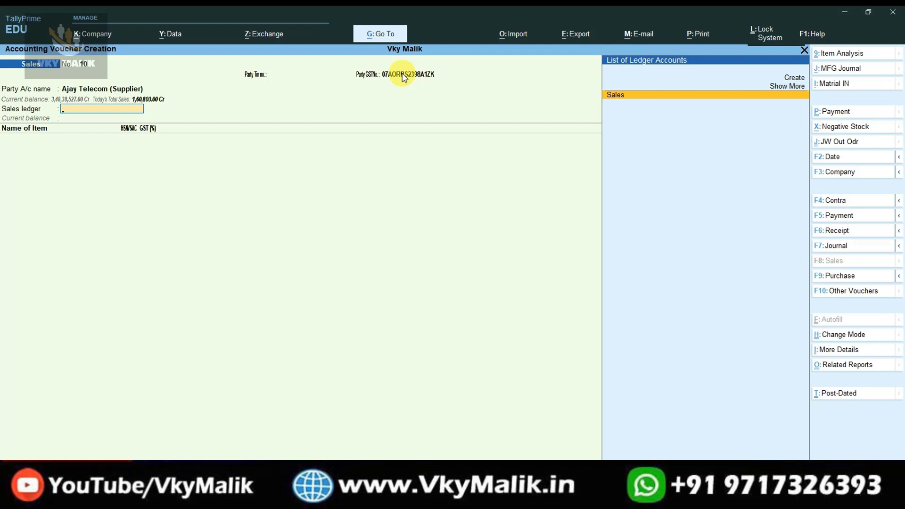
key(BackSpace)
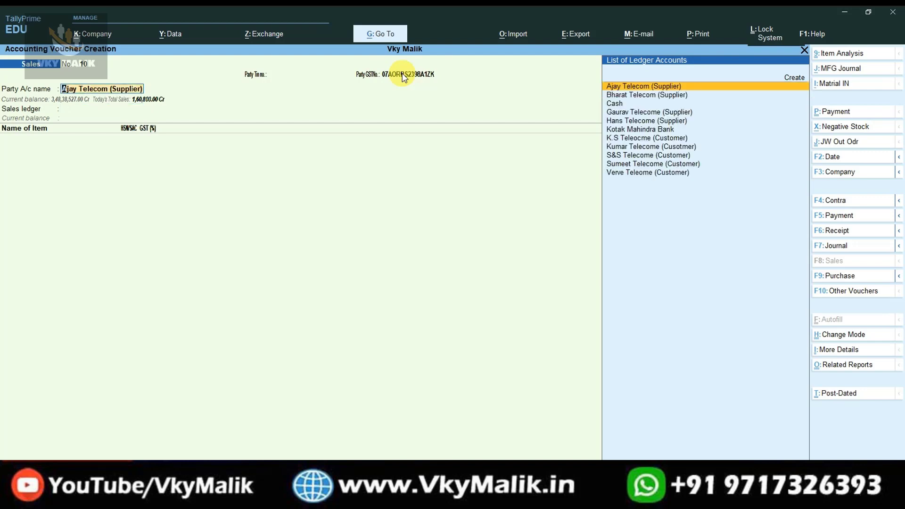
key(ctrl+Return)
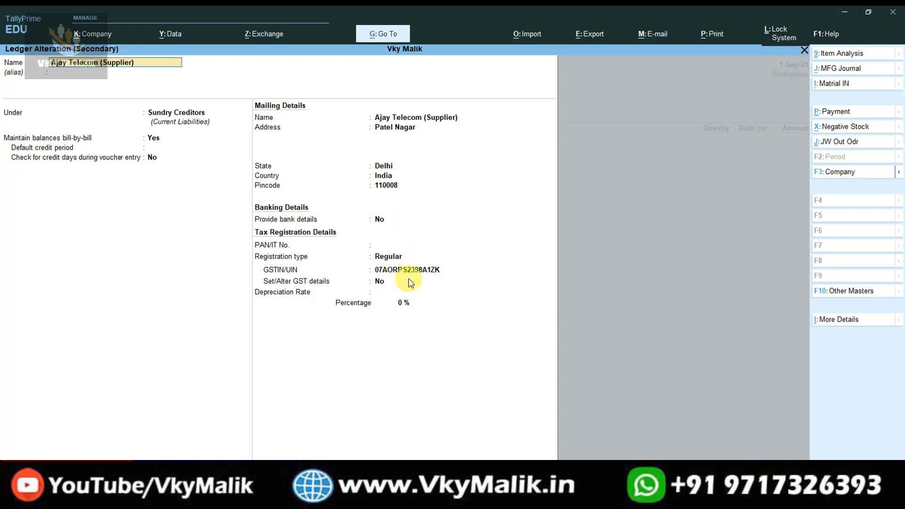
key(Escape)
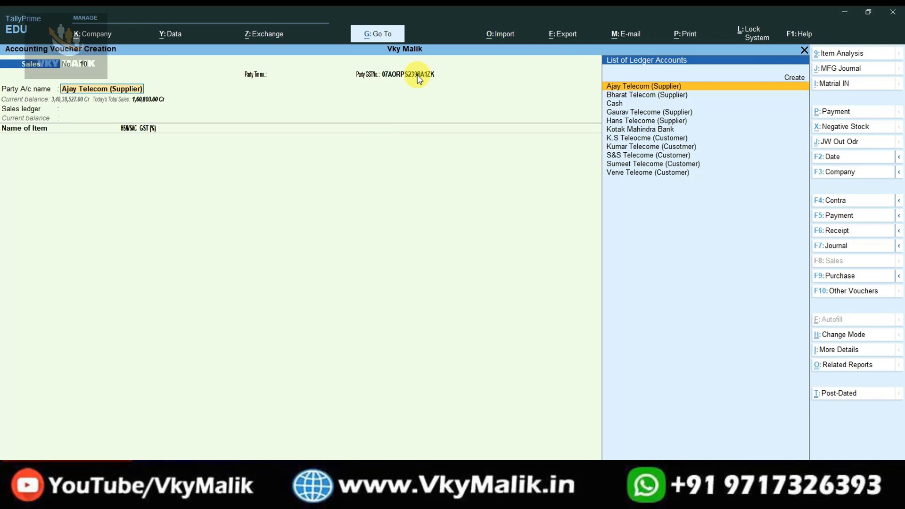
key(Down)
key(Down)
key(Down)
key(Down)
key(Down)
key(Down)
key(Down)
key(Down)
key(Down)
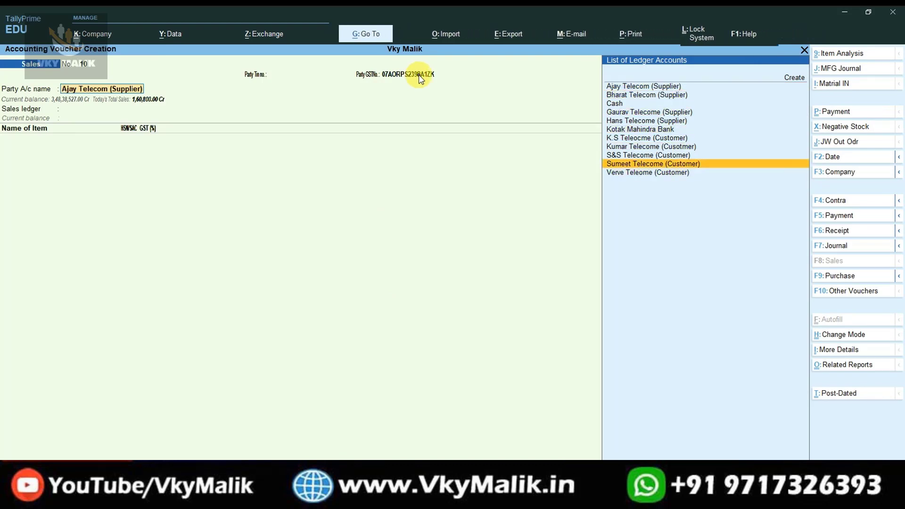
key(Return)
Accept the dispatch details to reach Sumeet Telecome's Party Details screen.
key(Return)
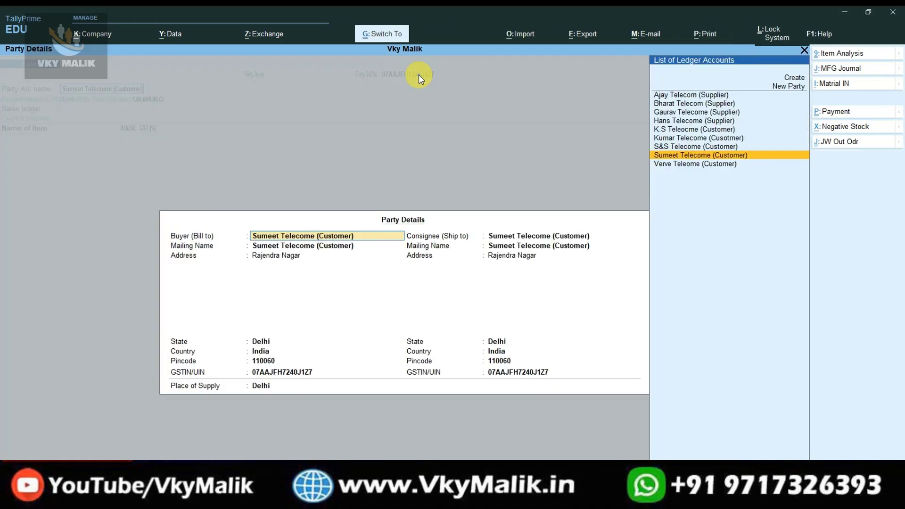
key(Return)
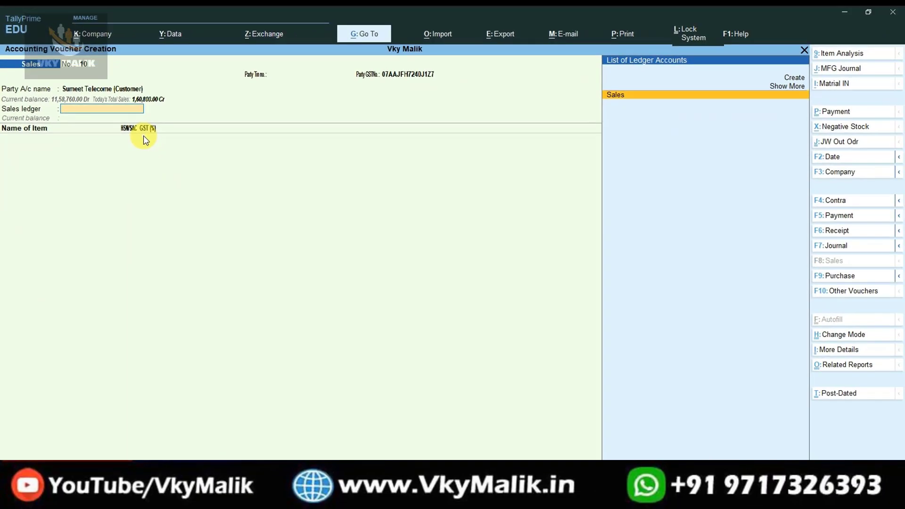
Choose the Sales ledger and add 10 Camon I6 Pro from Karol Bagh (1,65,000.00).
key(Return)
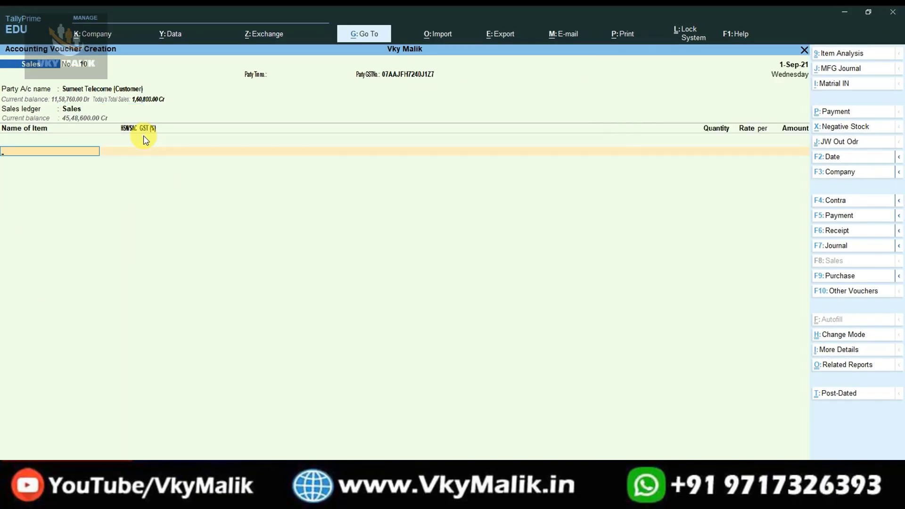
key(Down)
key(Down)
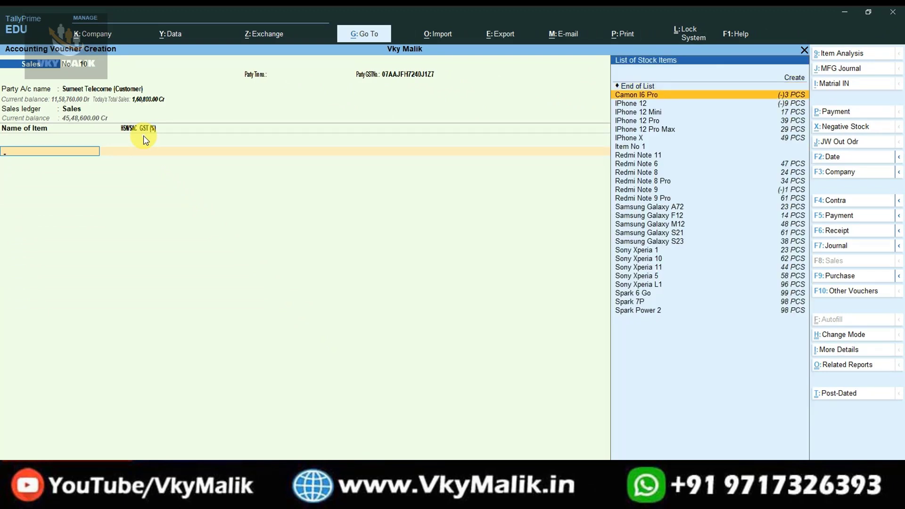
key(Return)
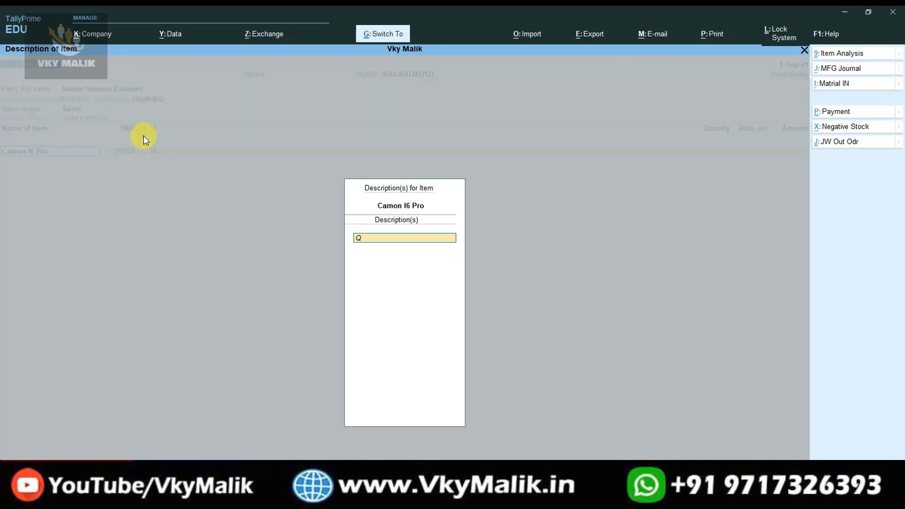
key(Return)
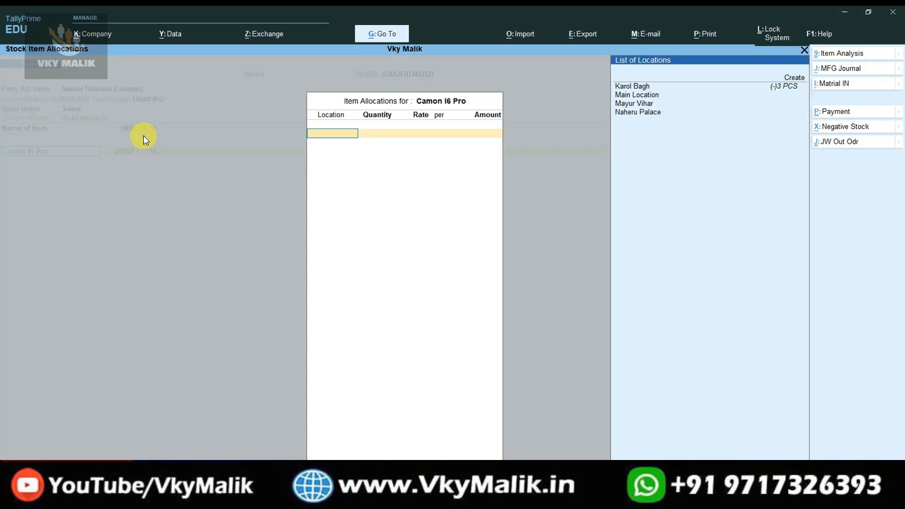
key(Down)
key(Return)
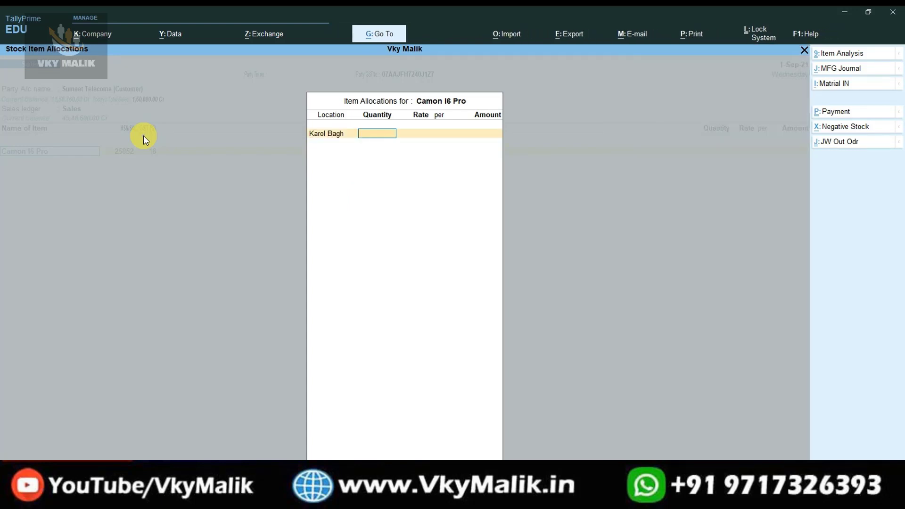
text(10)
key(Return)
key(Return)
key(Return)
key(Return)
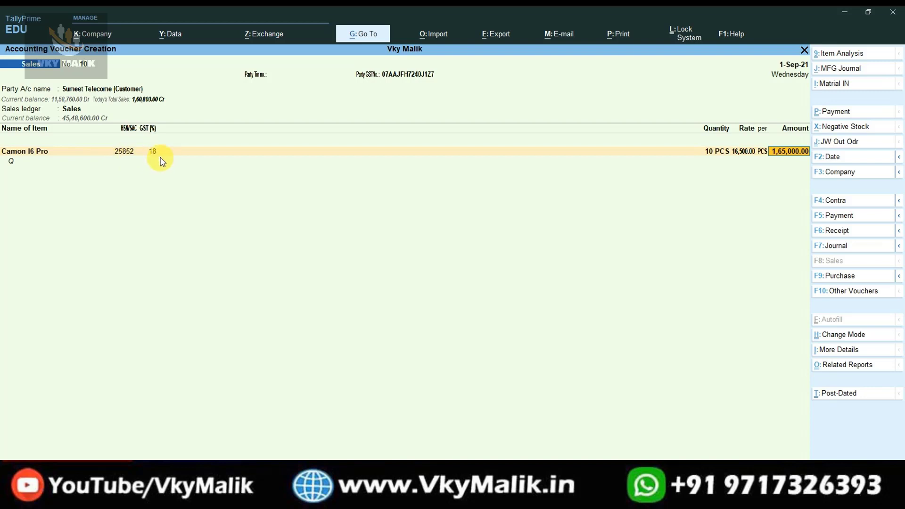
key(Return)
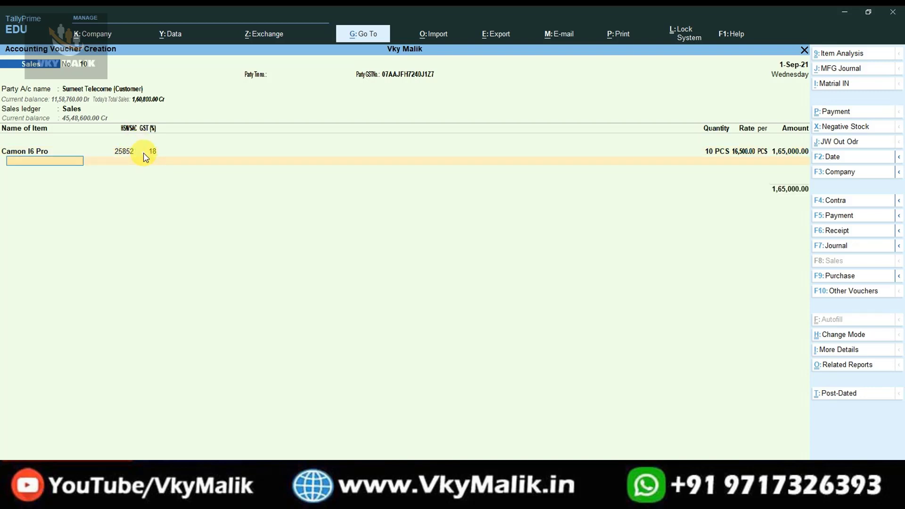
Add 10 IPhone 12 from Karol Bagh as the second item.
key(Down)
key(Down)
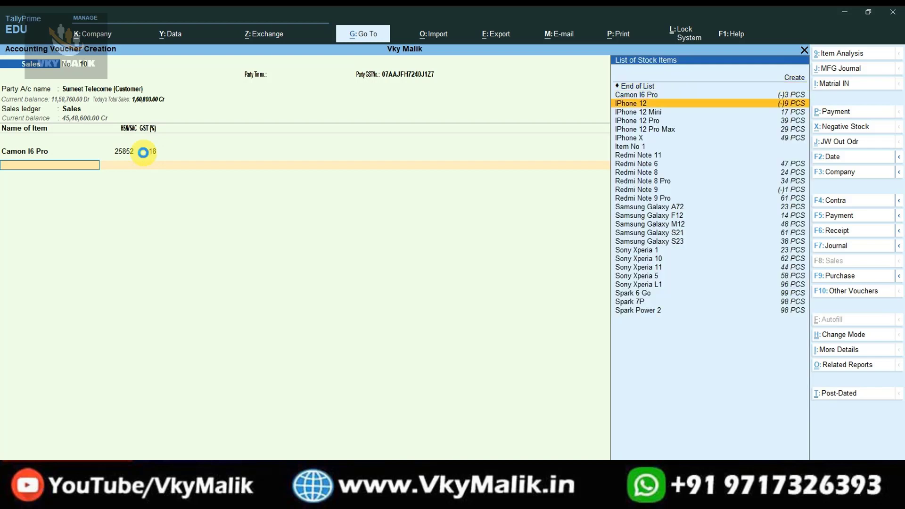
key(Return)
key(Return)
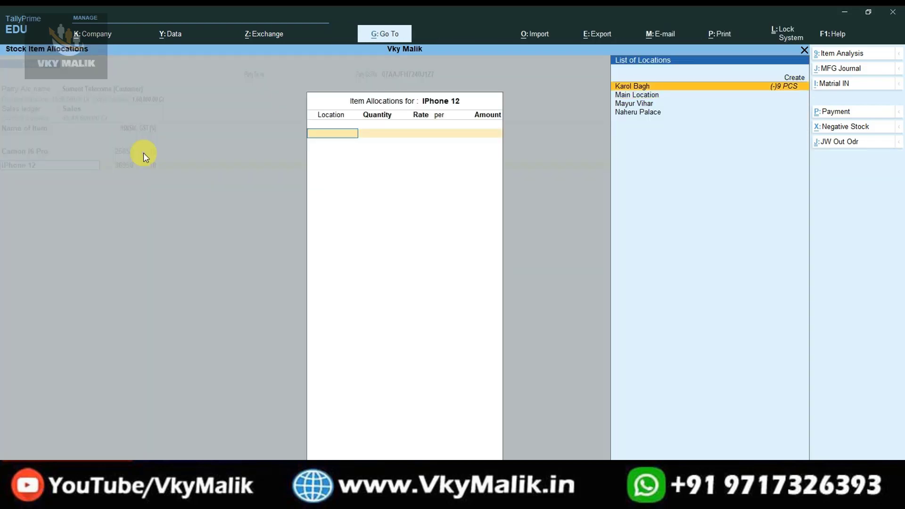
key(Return)
text(10)
key(Return)
key(Return)
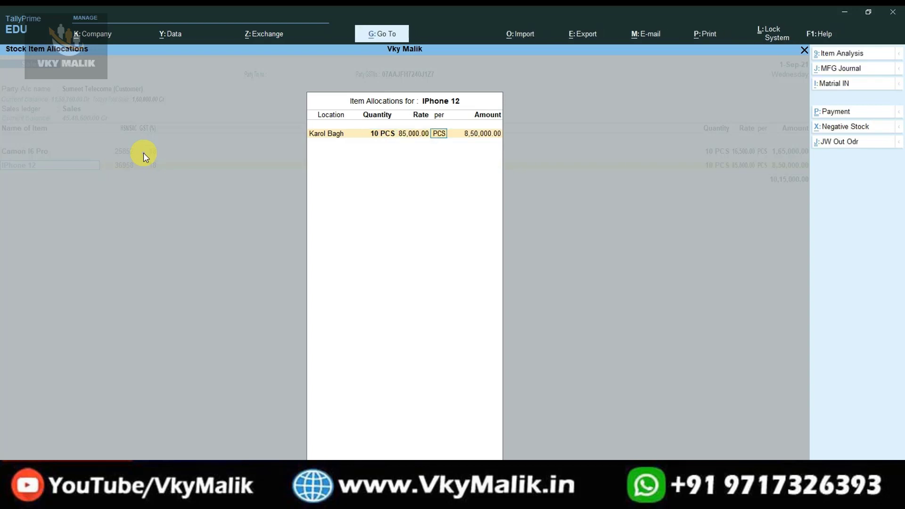
key(Return)
key(Return)
key(Return)
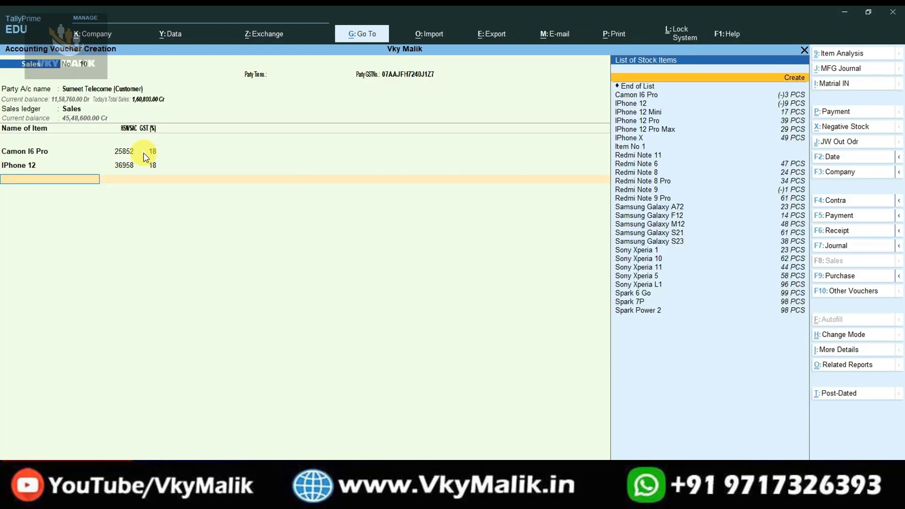
Add 10 Redmi Note 8 from Naheru Palace as the third item.
key(Down)
key(Down)
key(Down)
key(Down)
key(Down)
key(Down)
key(Down)
key(Down)
key(Down)
key(Down)
key(Return)
key(Return)
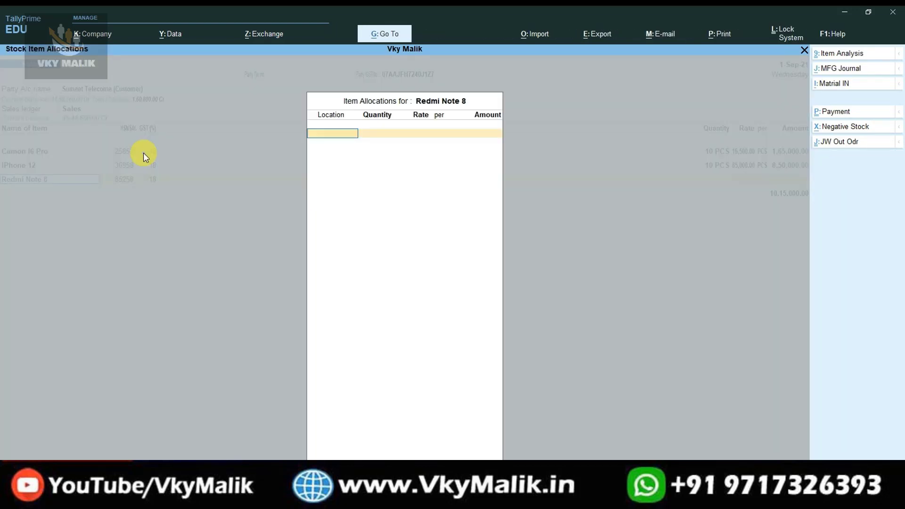
key(Down)
key(Down)
key(Return)
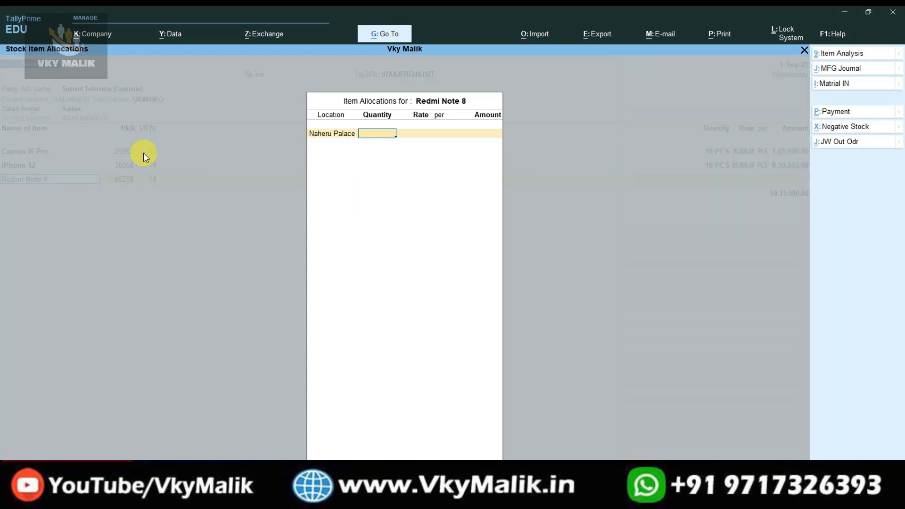
text(10)
key(Return)
key(Return)
key(Return)
key(Return)
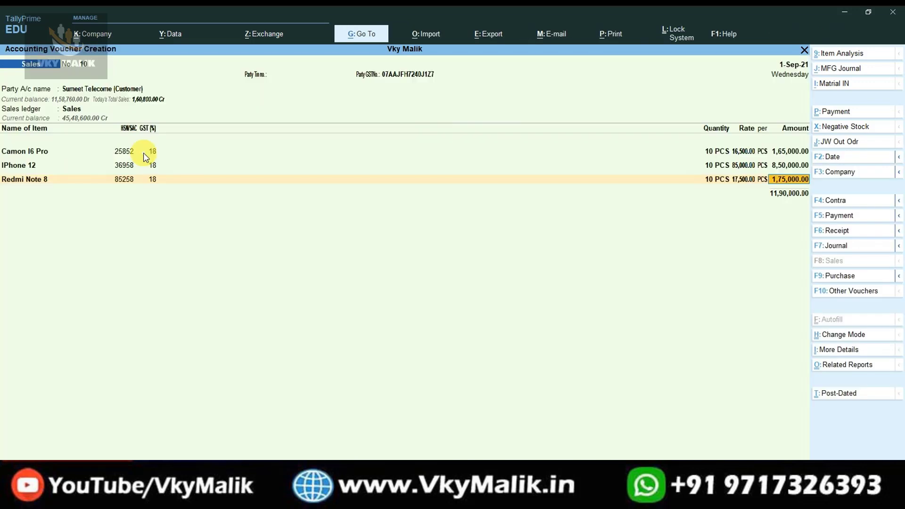
Add 10 Spark Power 2 from Mayur Vihar as the fourth item.
key(Down)
key(Down)
key(Down)
key(Down)
key(Down)
key(Down)
key(Down)
key(Down)
key(Down)
key(Down)
key(Down)
key(Down)
key(Down)
key(Down)
key(Down)
key(Down)
key(Down)
key(Down)
key(Down)
key(Down)
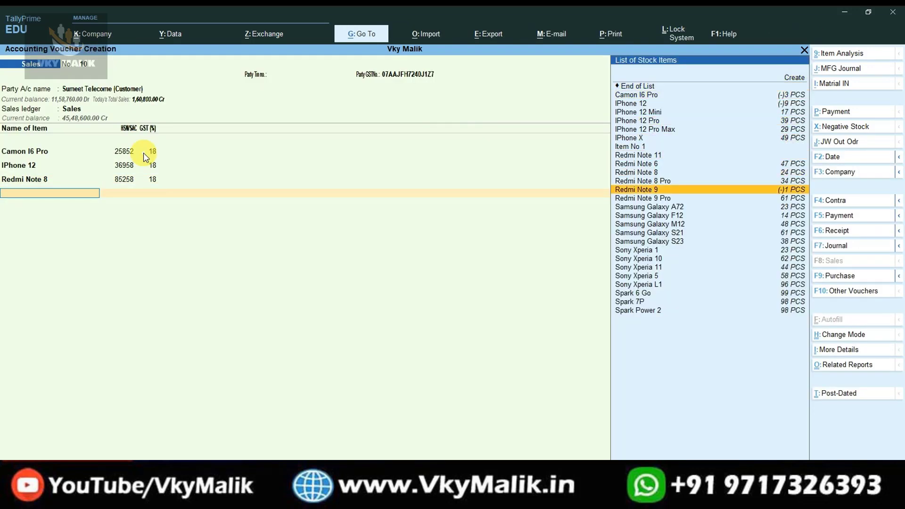
key(Return)
key(Return)
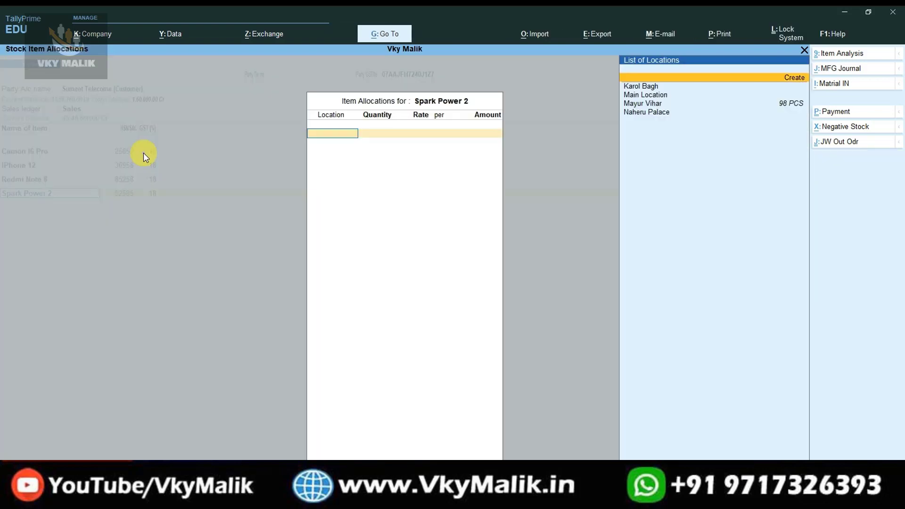
key(Down)
key(Down)
key(Down)
key(Return)
text(10)
key(Return)
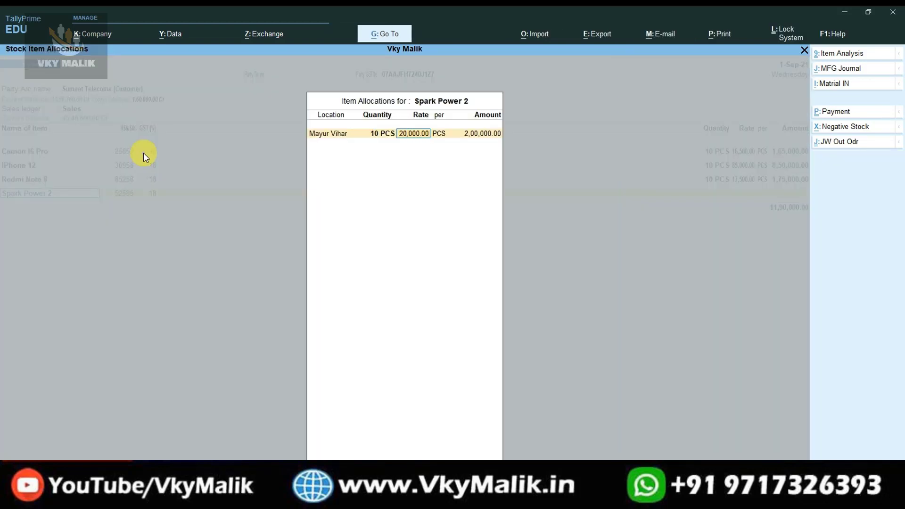
key(Return)
key(Return)
key(Return)
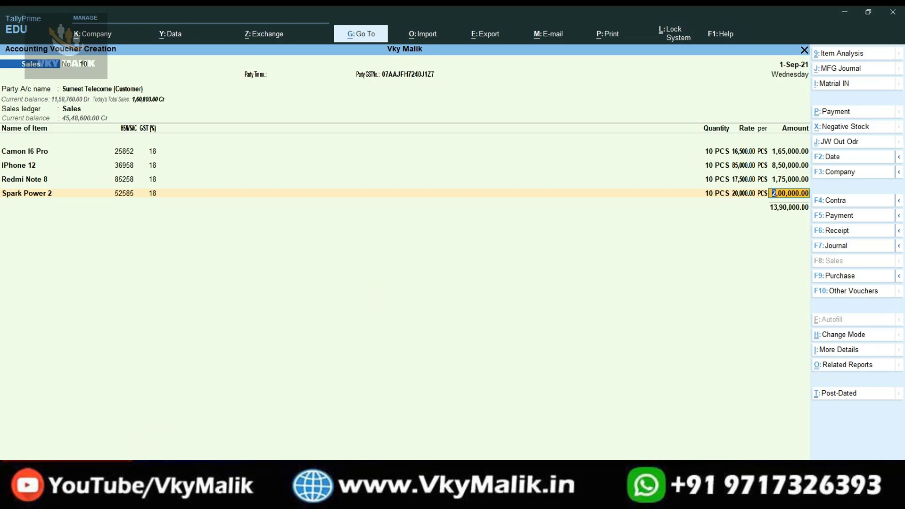
Finish the item rows to bring up the attachment File Path prompt showing H:\TDL.
key(Return)
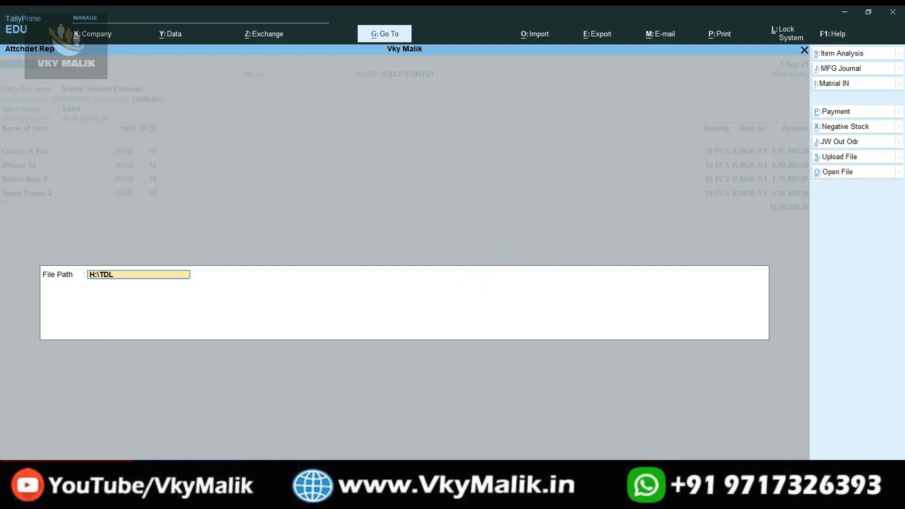
Browse to the YouTube folder on New Volume (D:) and drag LOGO 4 (a) onto the desktop.
click(48, 323)
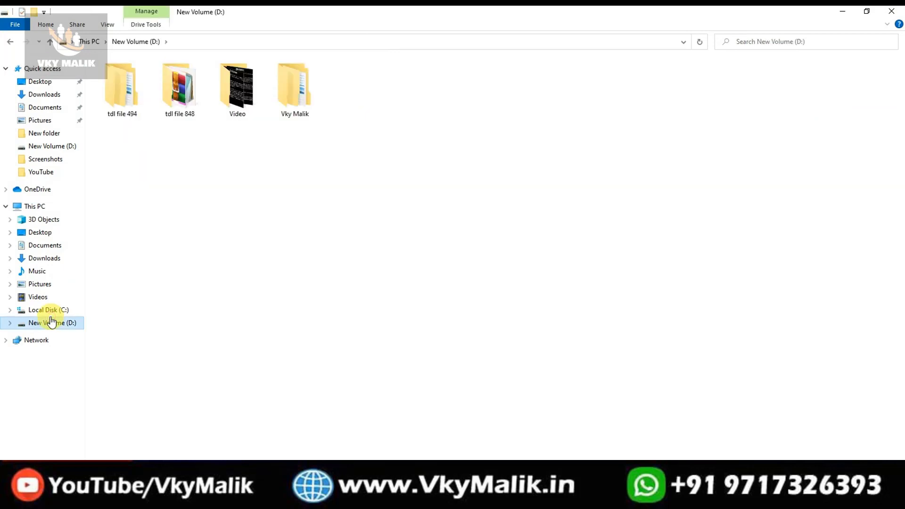
click(37, 233)
click(44, 258)
click(52, 322)
double_click(295, 87)
double_click(344, 99)
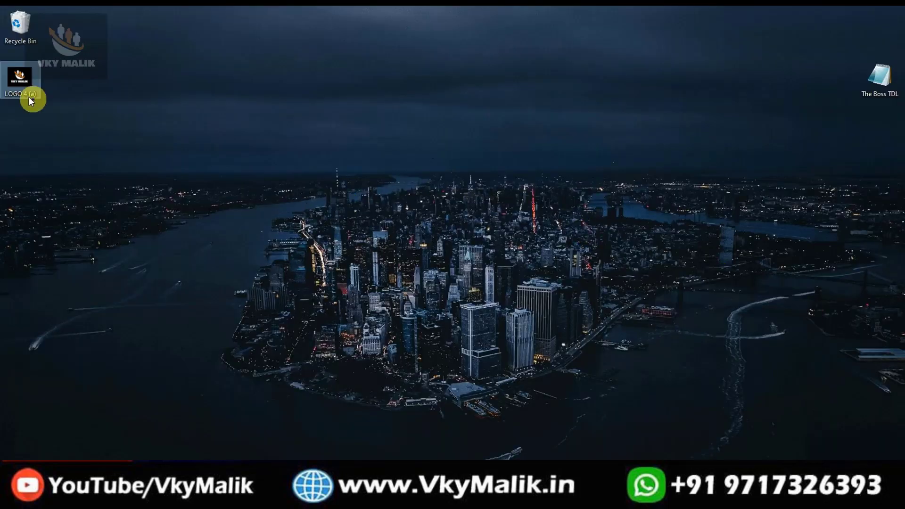
drag(26, 93, 567, 136)
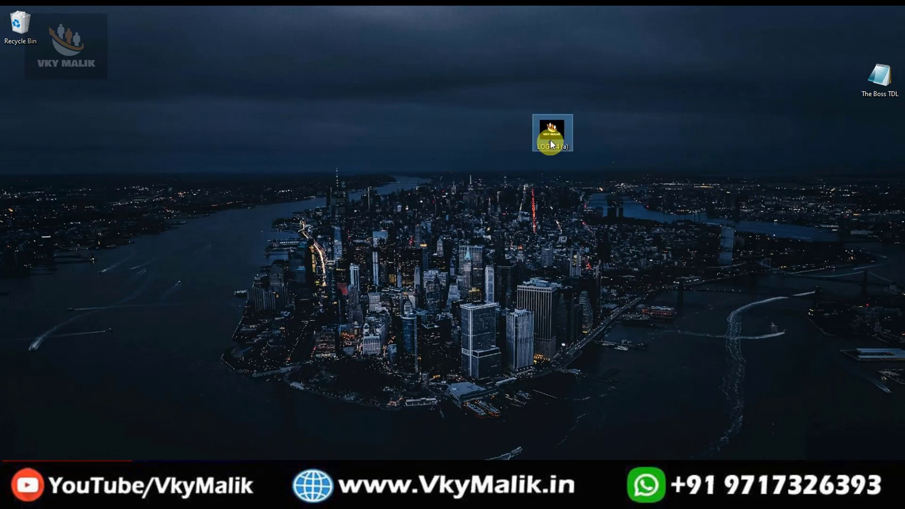
Copy LOGO 4 (a)'s full path from its Properties Security details and return to TallyPrime.
right_click(549, 143)
click(592, 451)
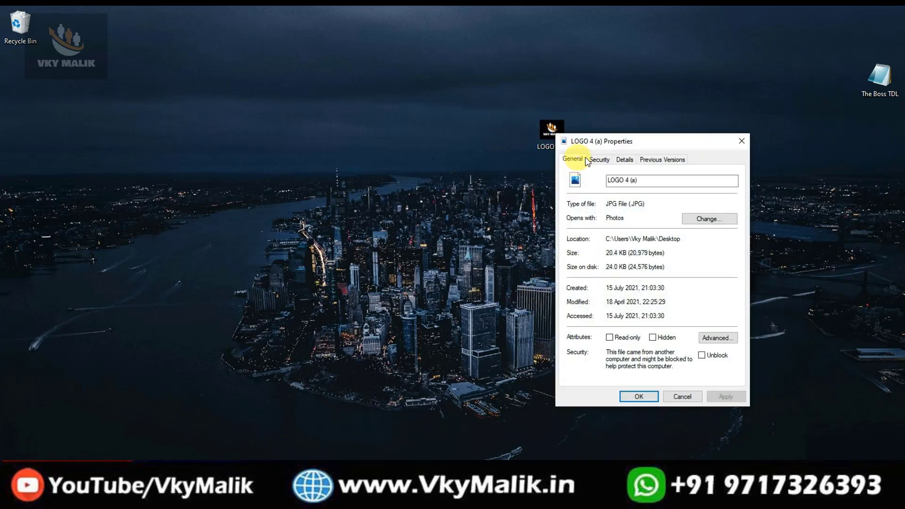
click(599, 160)
drag(609, 174, 751, 179)
right_click(683, 176)
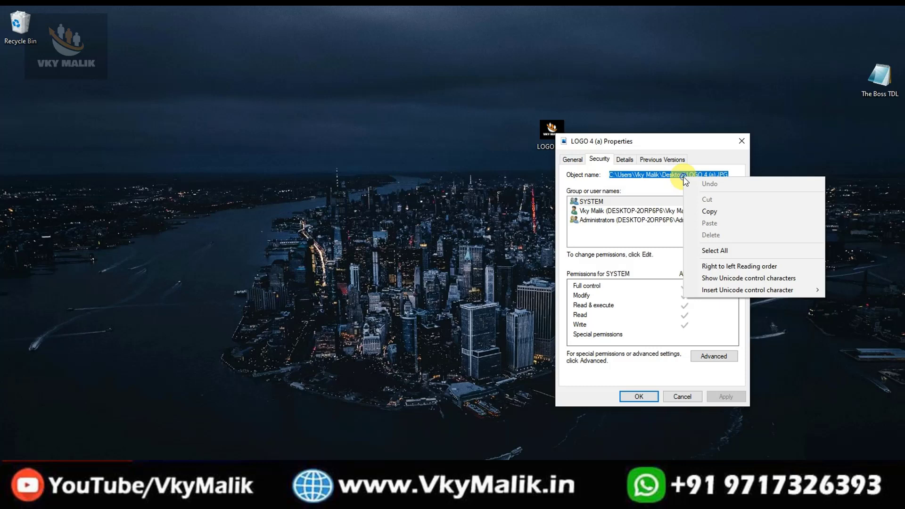
click(724, 212)
click(742, 140)
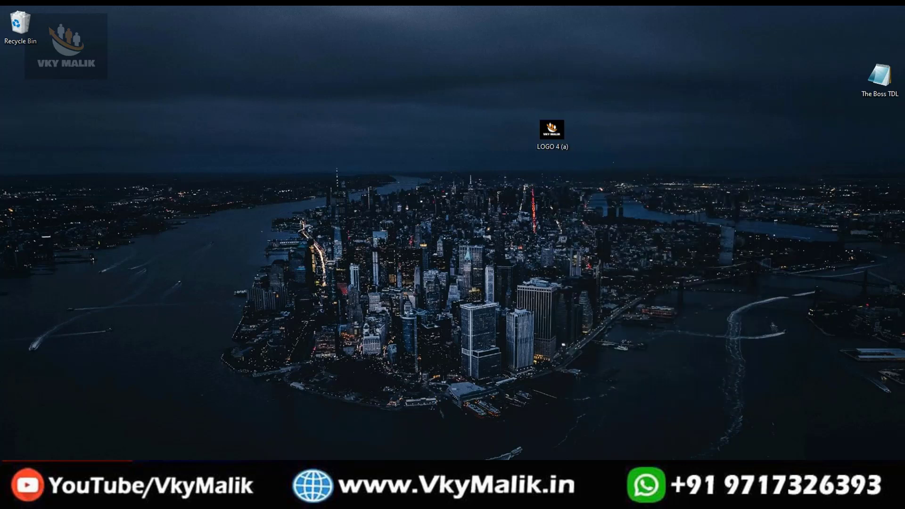
key(alt+Tab)
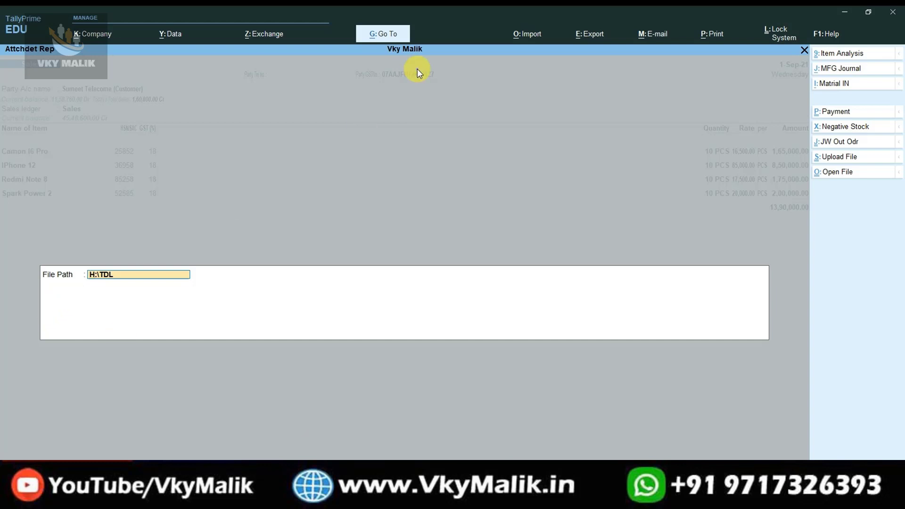
Paste the LOGO 4 (a).JPG path as the voucher attachment, then switch to a Receipt voucher.
key(ctrl+alt+v)
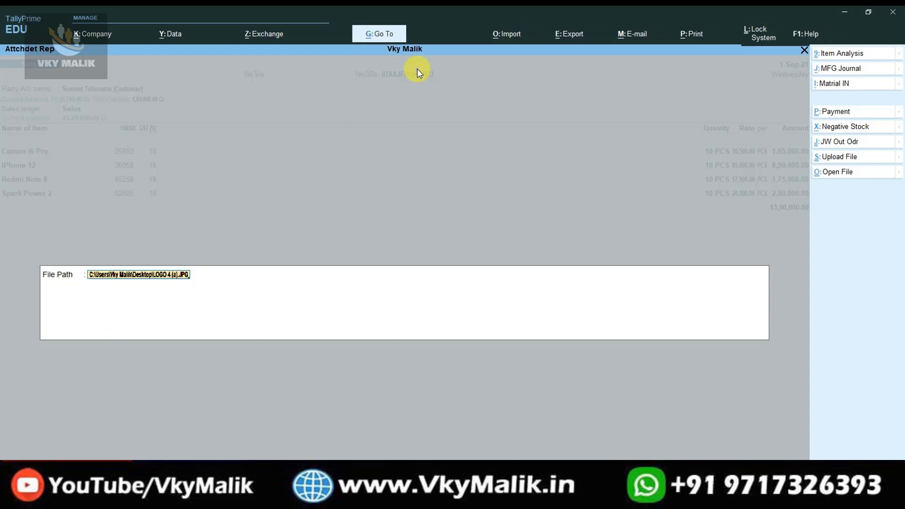
key(Return)
key(Return)
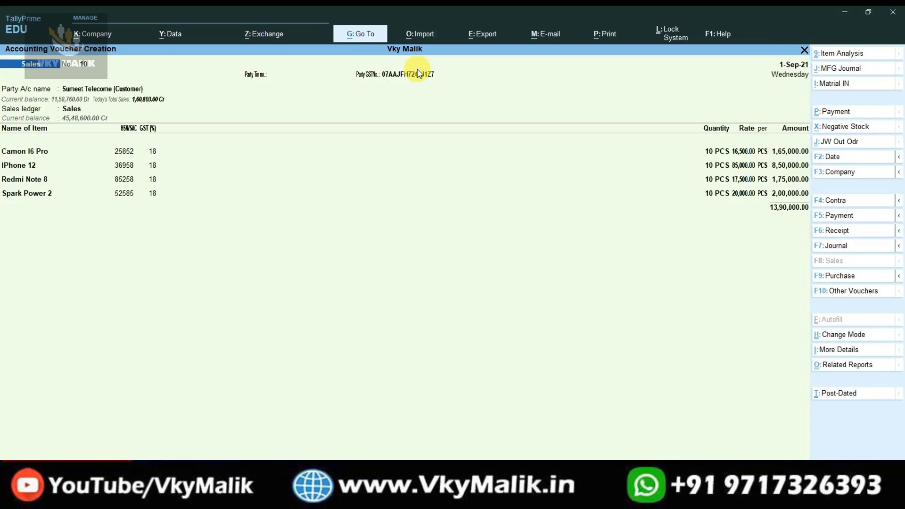
key(Return)
click(843, 172)
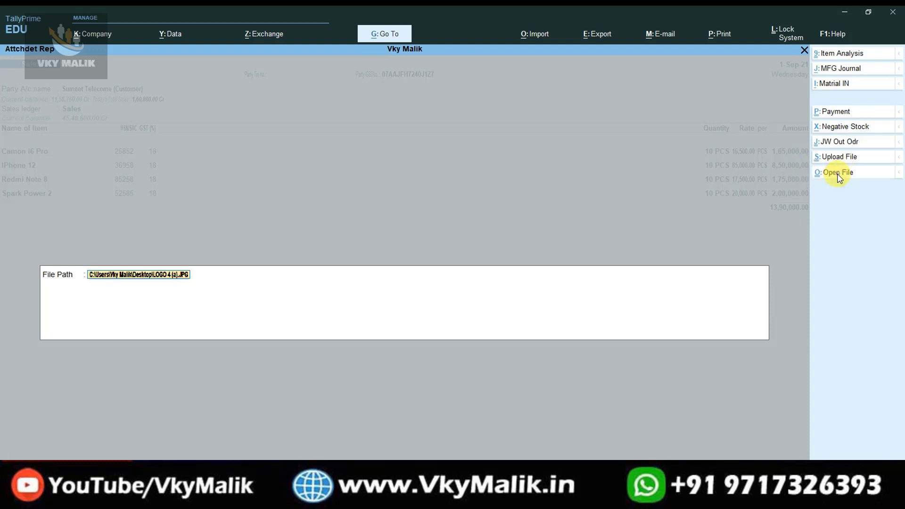
key(Return)
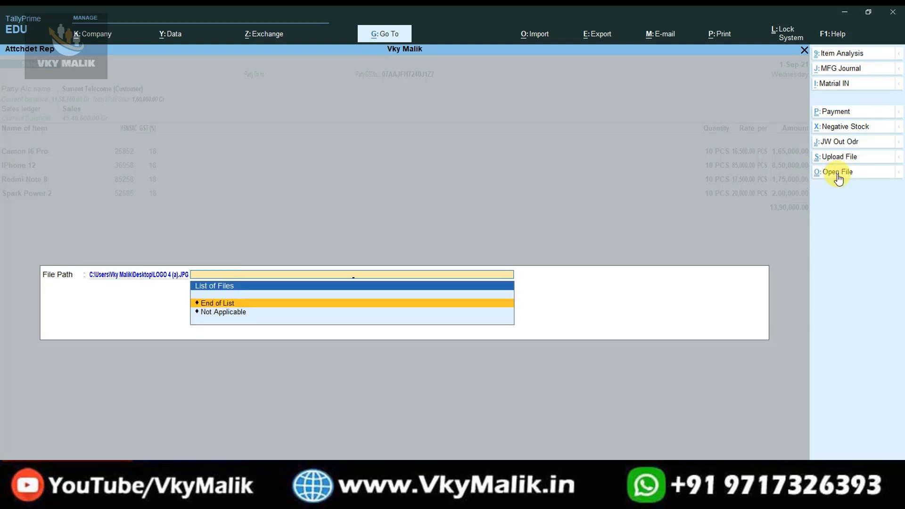
key(Return)
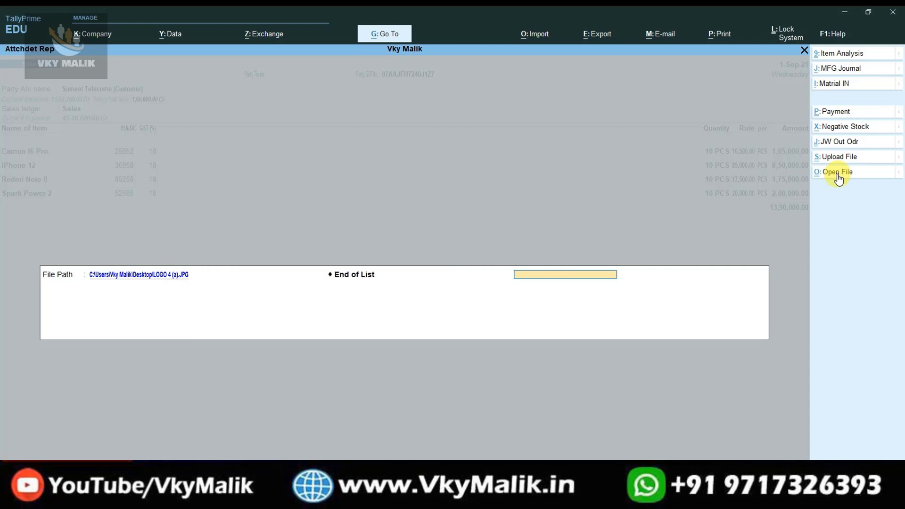
key(Return)
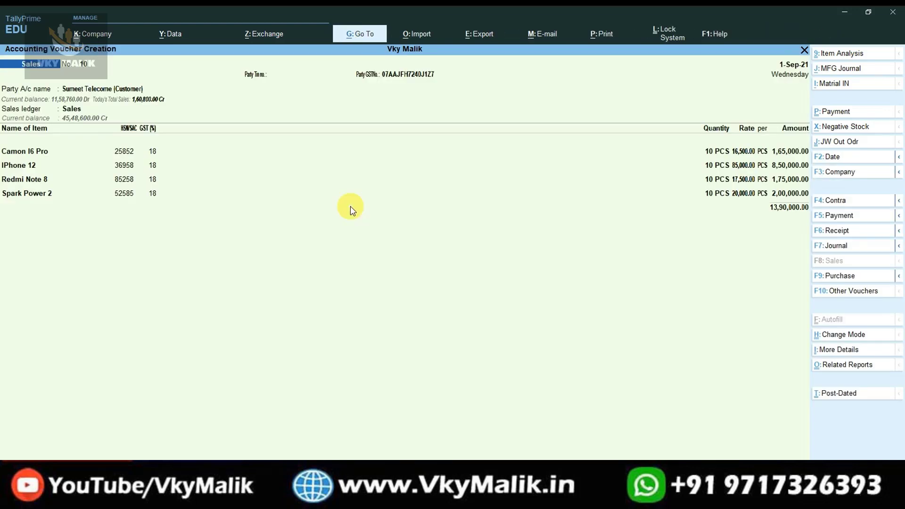
key(F5)
key(F6)
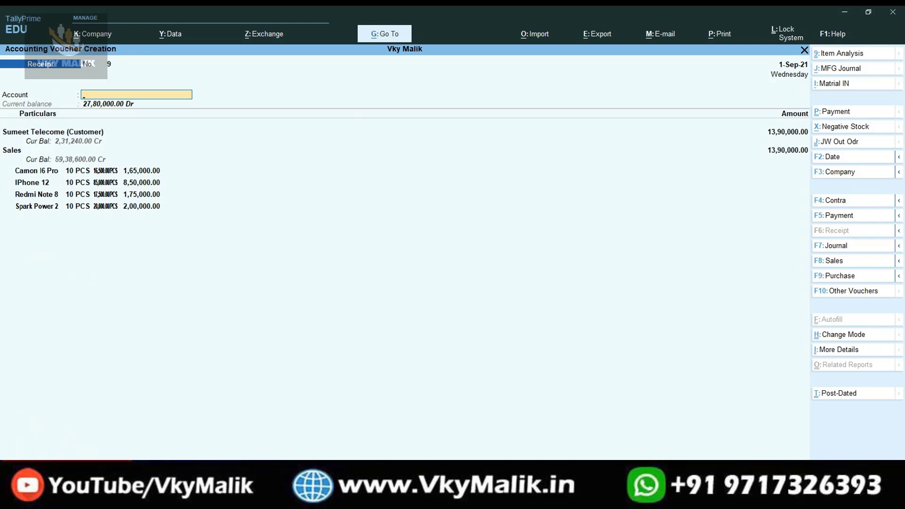
Dismiss the error and quit the unfinished Receipt voucher back to Gateway of Tally.
key(Return)
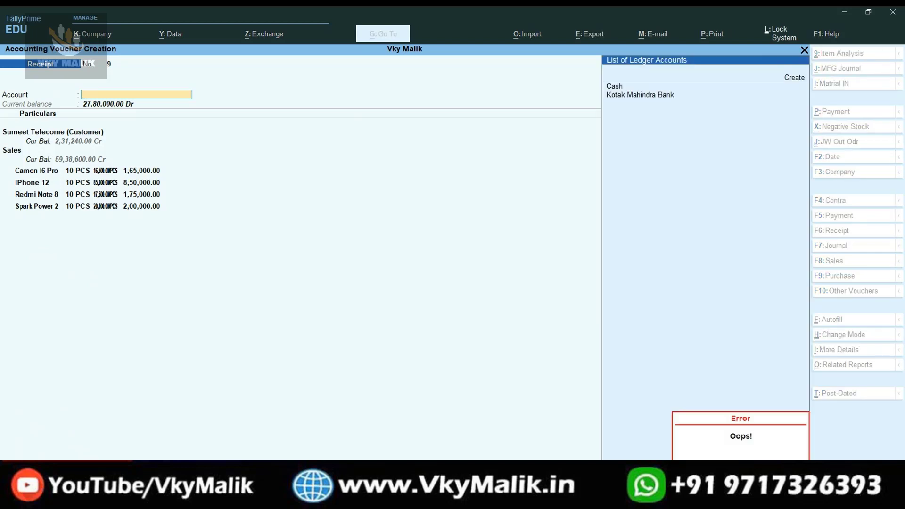
key(Escape)
key(Escape)
key(Return)
key(Escape)
key(Escape)
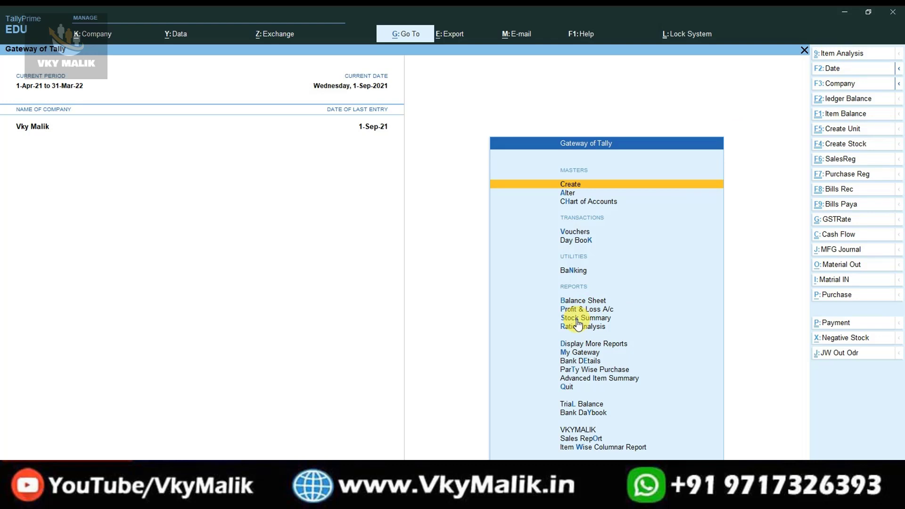
key(Down)
key(Down)
key(Down)
key(Down)
key(Down)
key(Down)
key(Down)
key(Down)
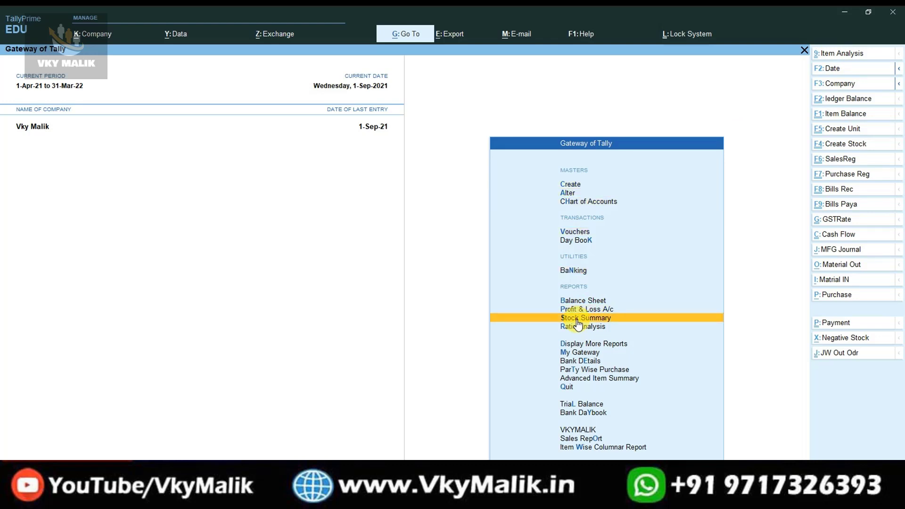
key(Return)
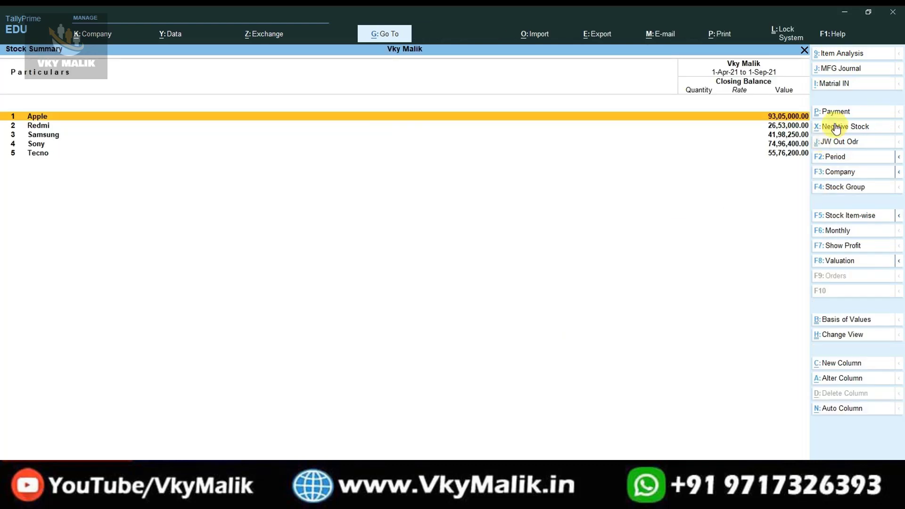
key(Escape)
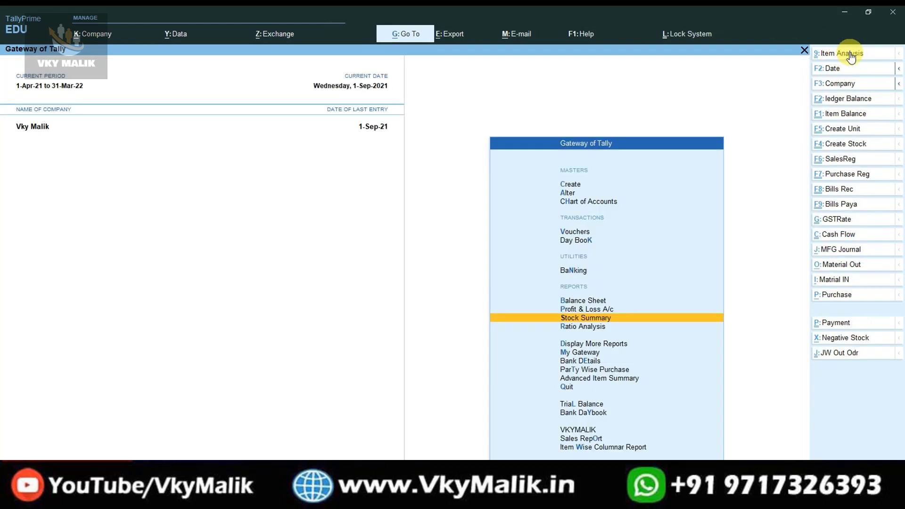
key(Up)
key(Up)
key(Up)
key(Up)
key(Up)
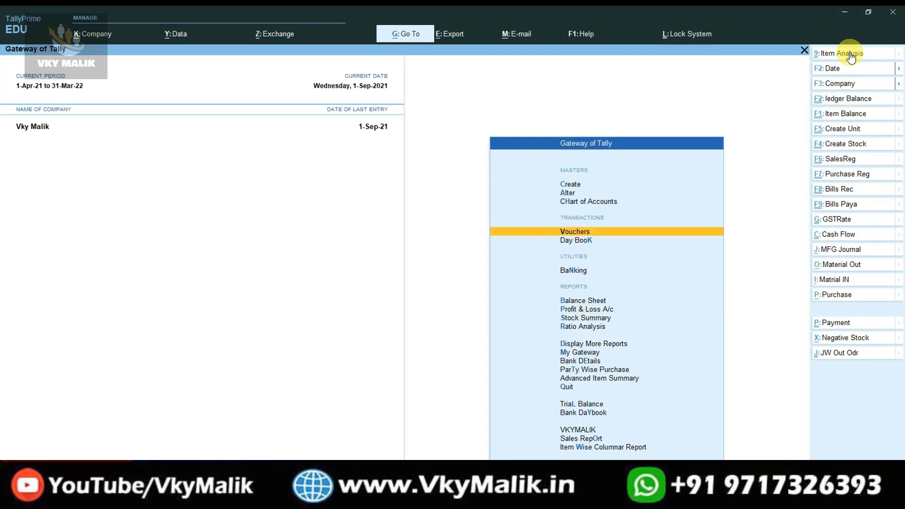
key(Return)
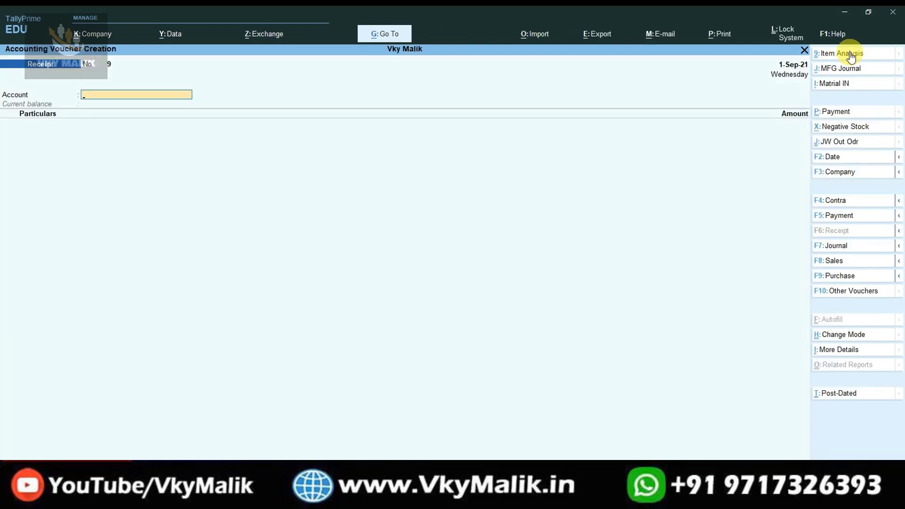
click(832, 260)
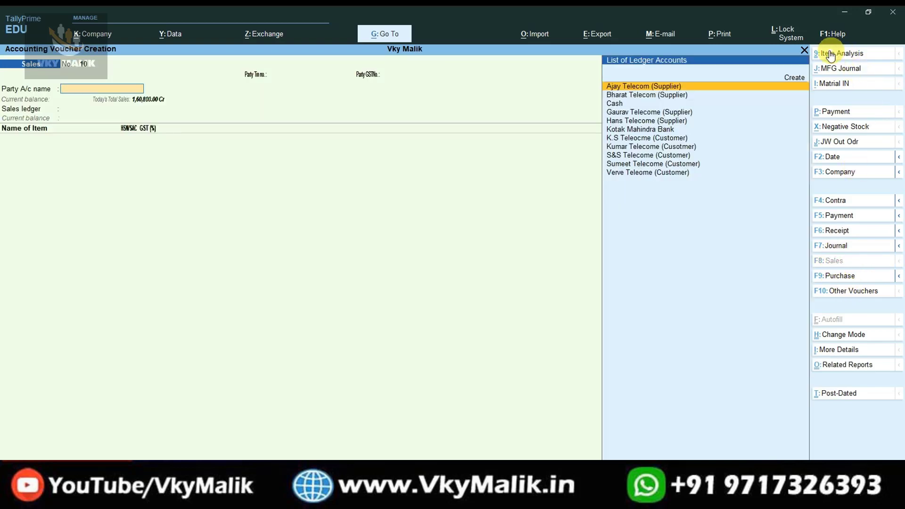
click(839, 275)
key(Escape)
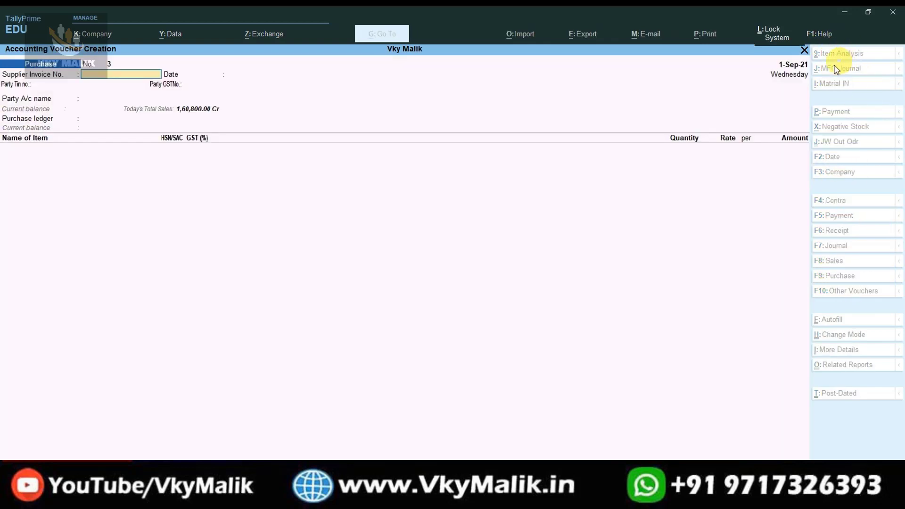
key(y)
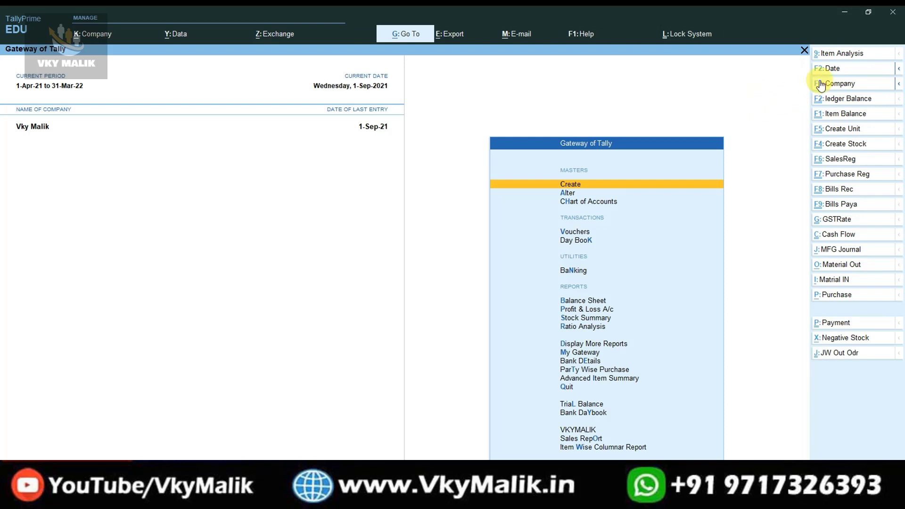
click(840, 55)
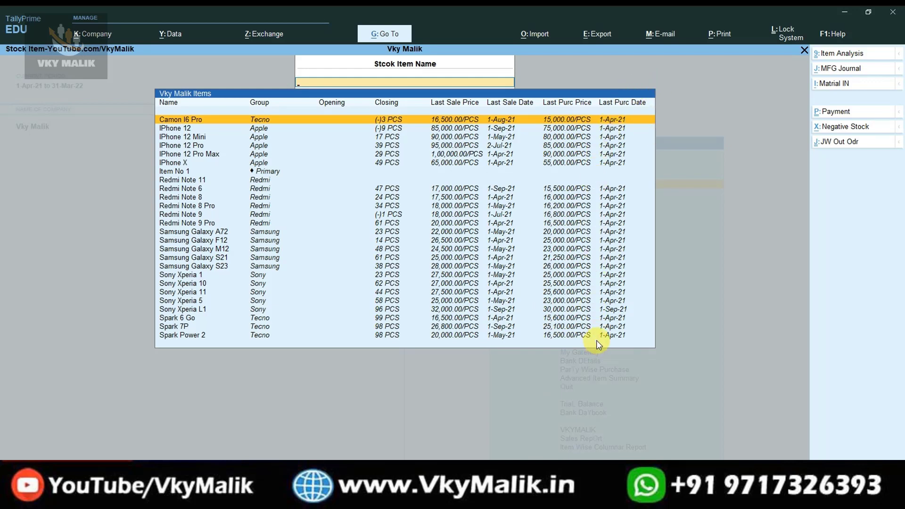
key(Escape)
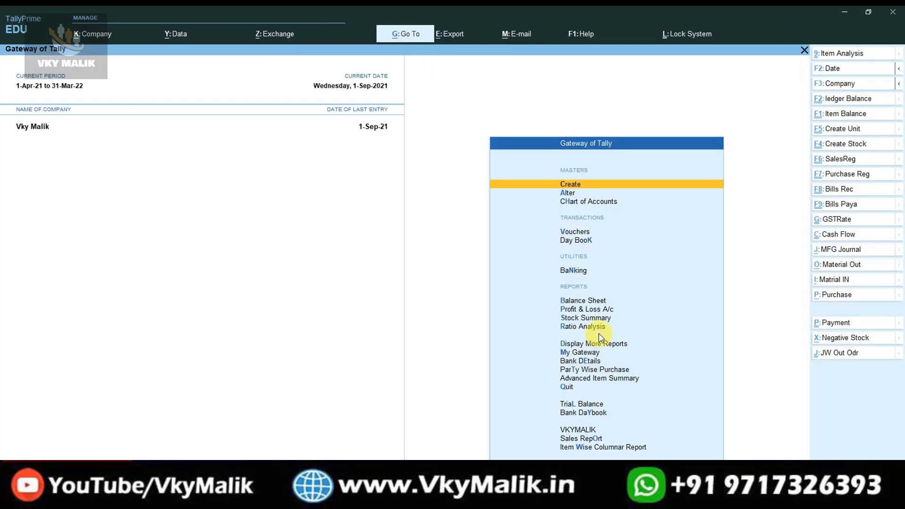
key(Down)
key(Down)
key(Down)
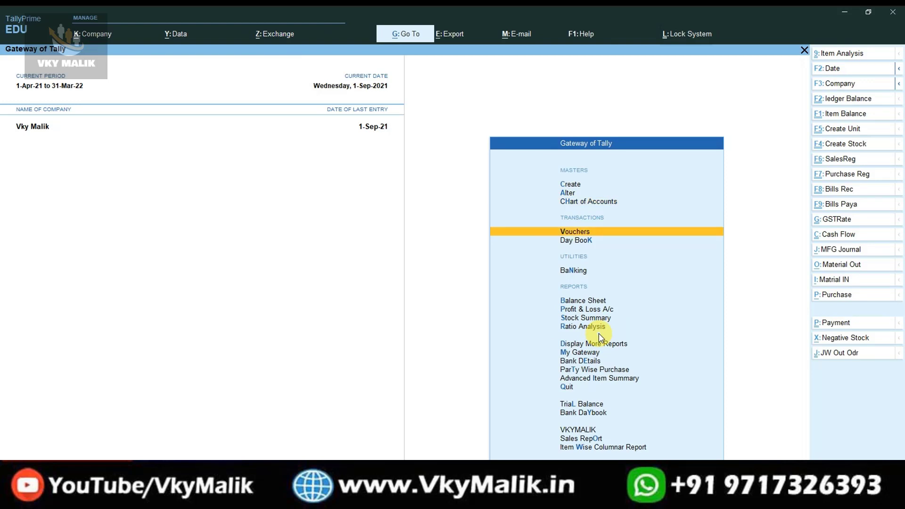
key(Return)
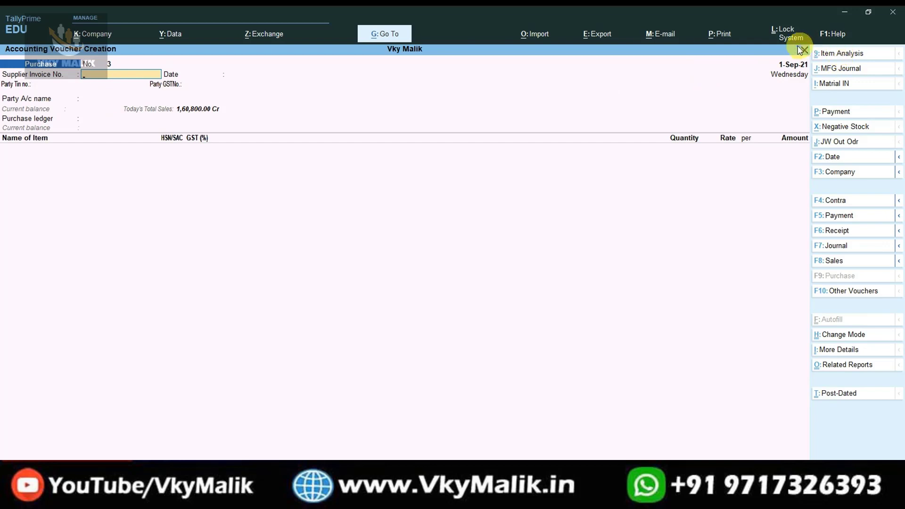
click(843, 52)
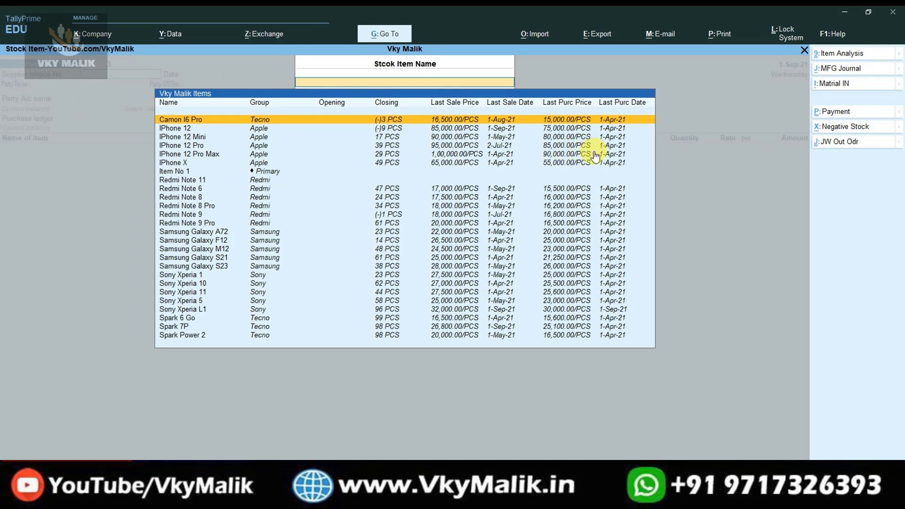
text(A)
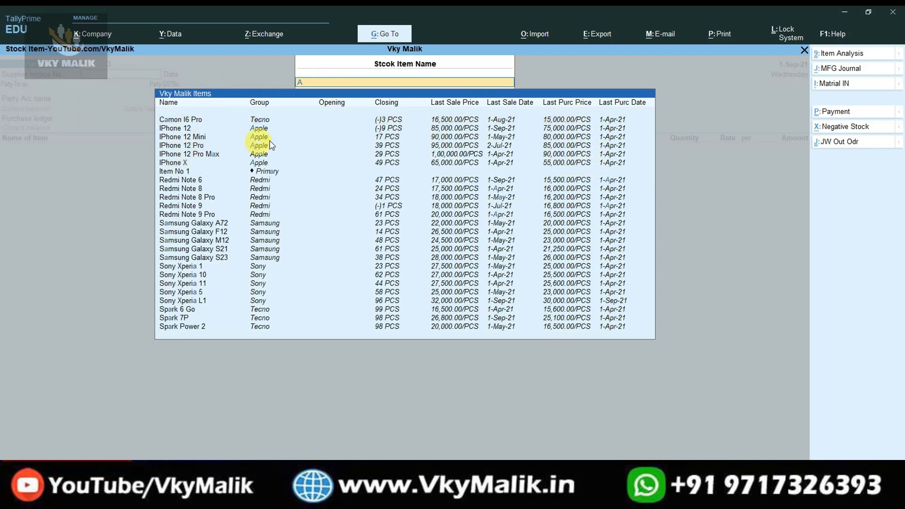
key(Escape)
key(Escape)
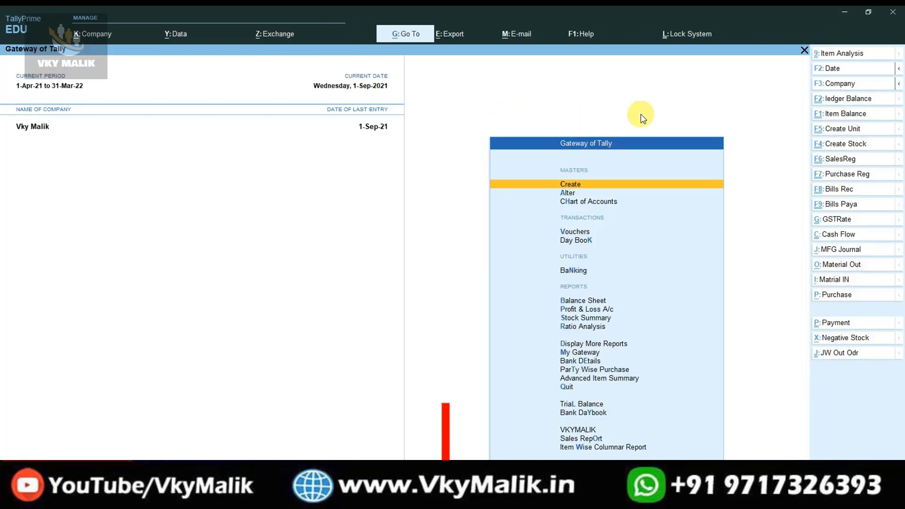
Open the Bank Daybook report for 1-Apr-21 to 1-Sep-21 from Gateway of Tally.
key(Up)
key(Up)
key(Up)
key(Up)
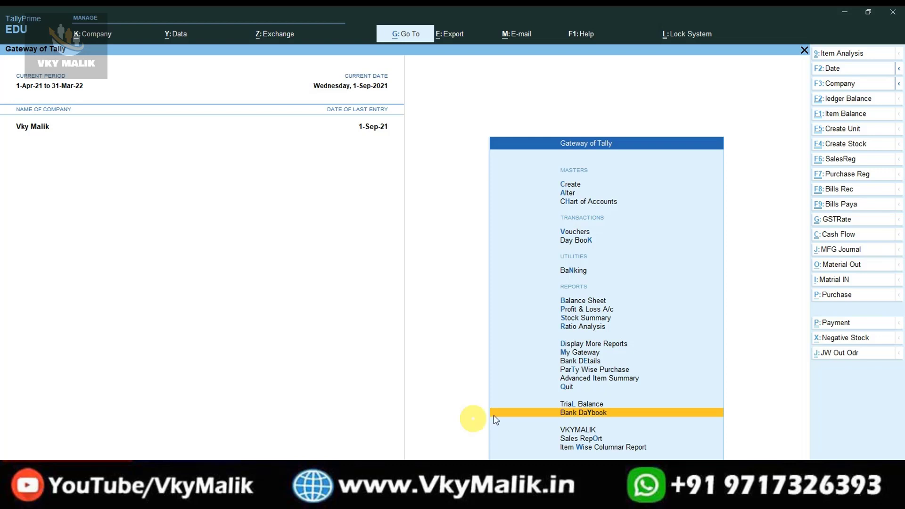
click(598, 417)
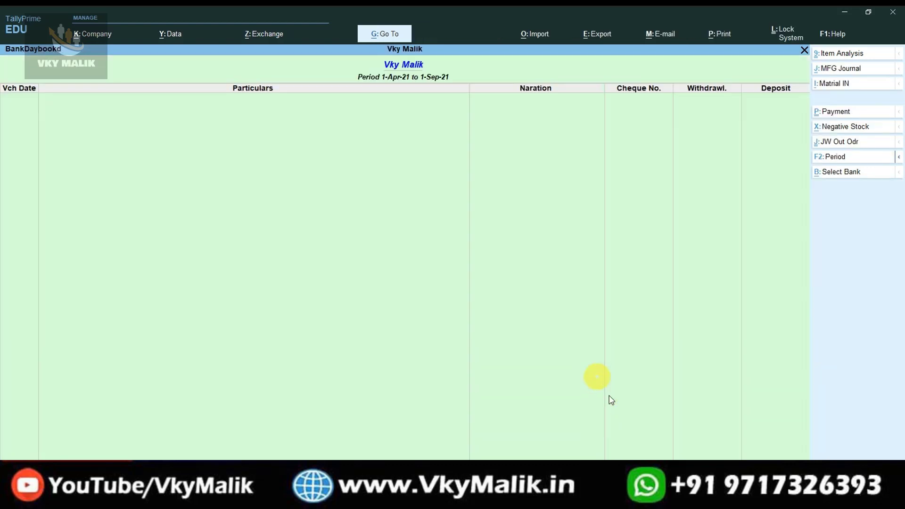
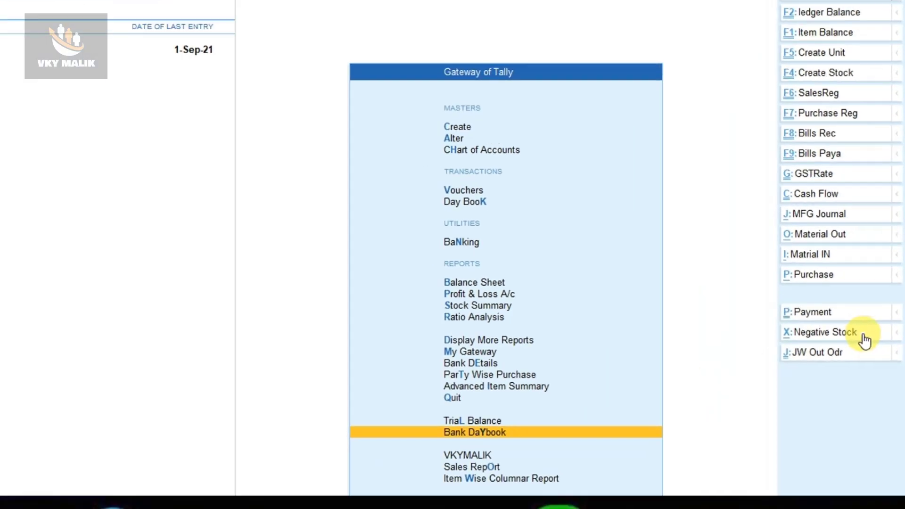
key(Up)
key(Up)
key(Up)
key(Up)
key(Up)
key(Up)
key(Up)
key(Up)
key(Up)
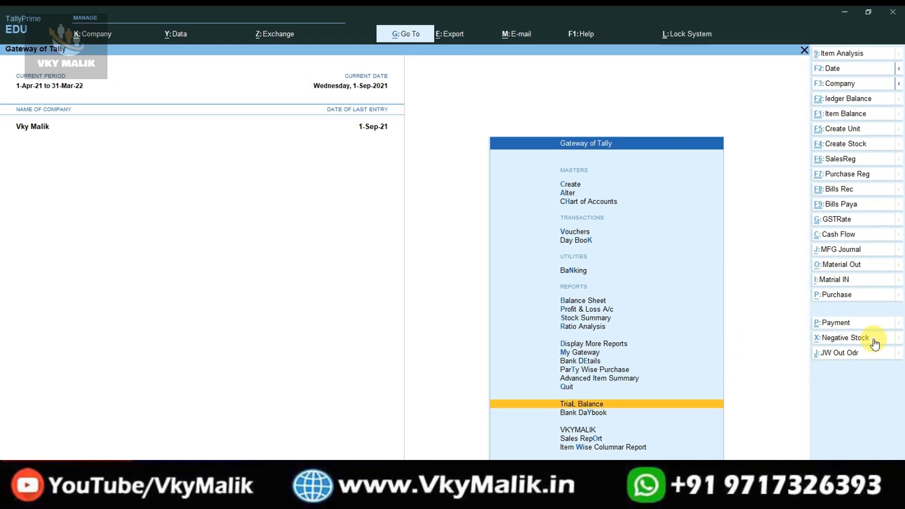
key(Return)
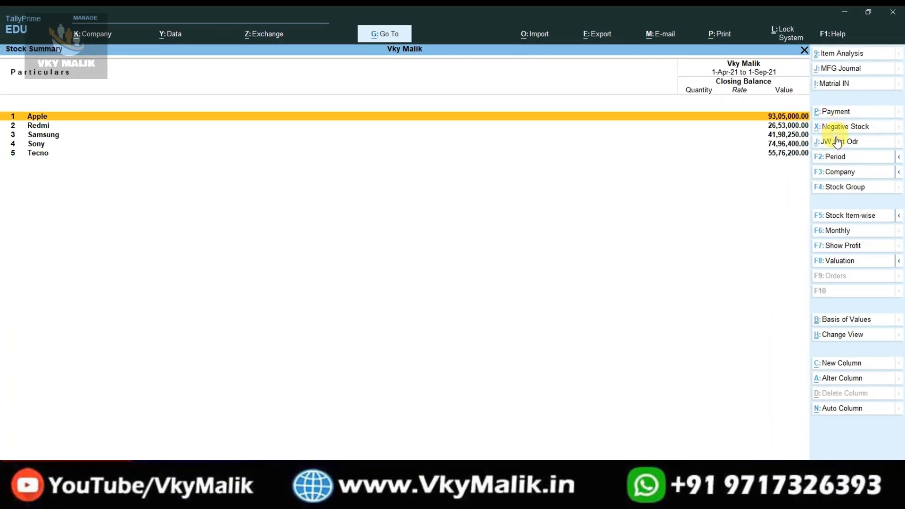
key(Escape)
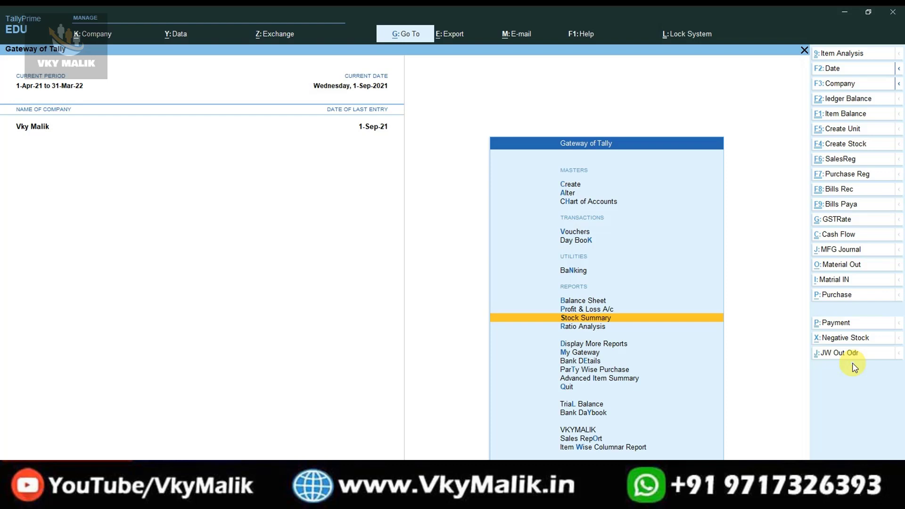
click(841, 339)
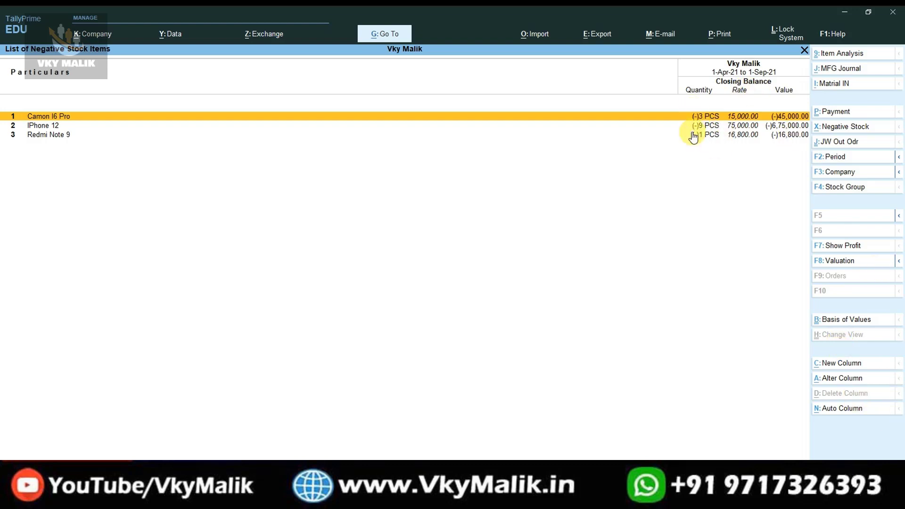
key(Escape)
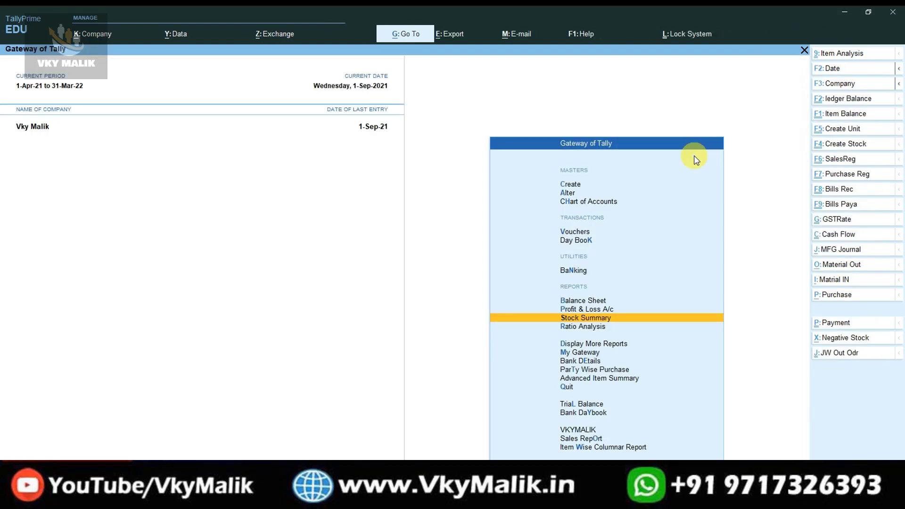
key(Return)
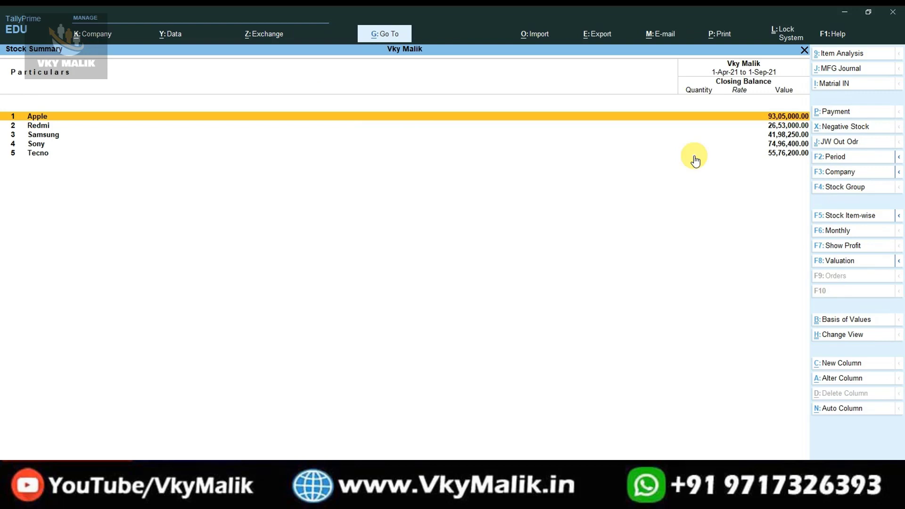
key(alt+F5)
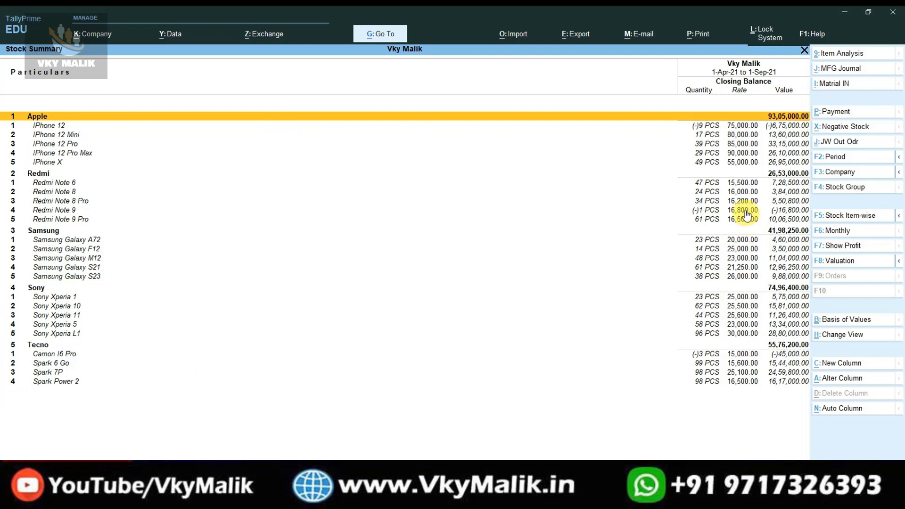
click(854, 128)
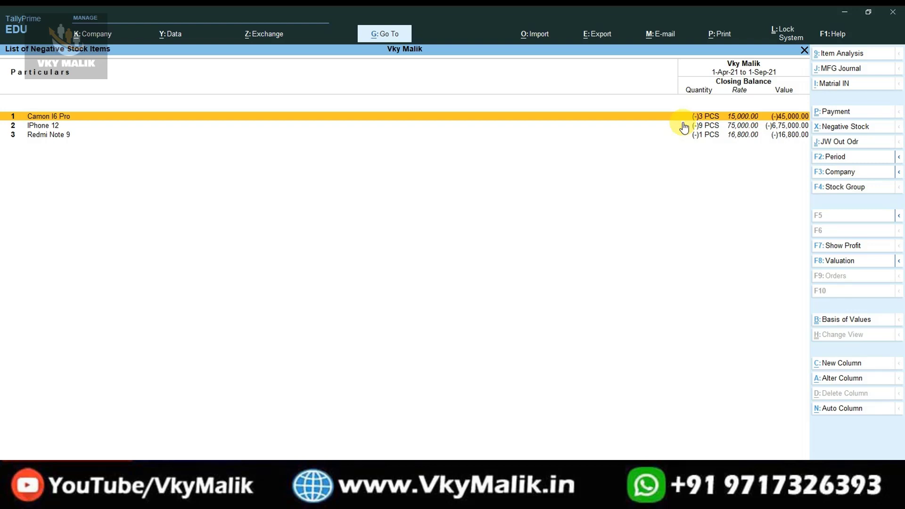
key(Escape)
key(Escape)
key(Escape)
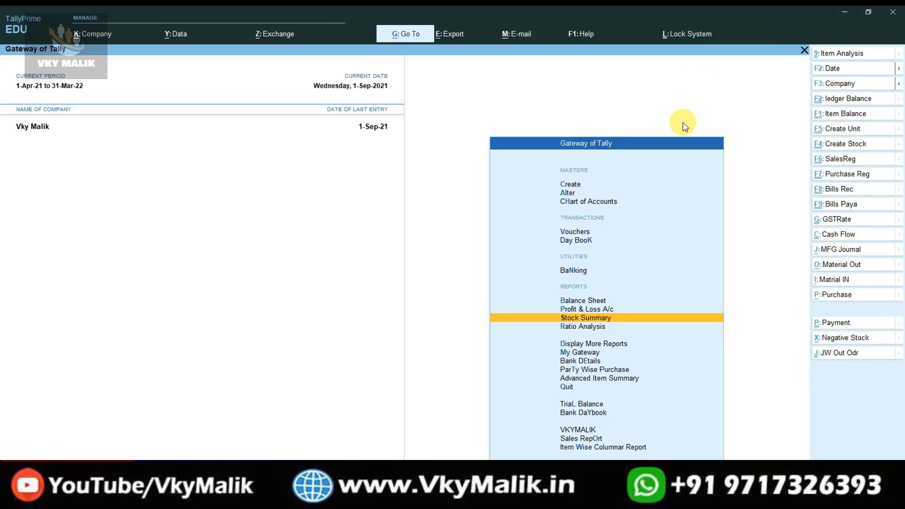
key(Escape)
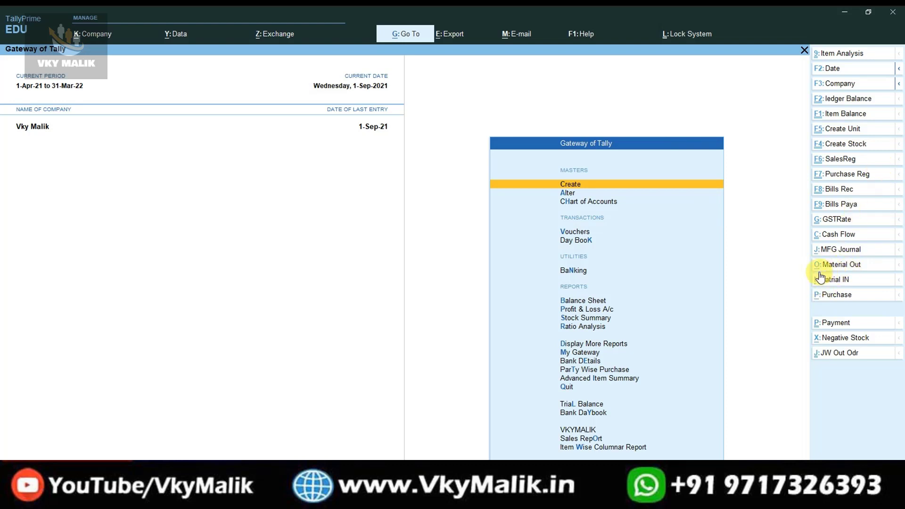
click(843, 265)
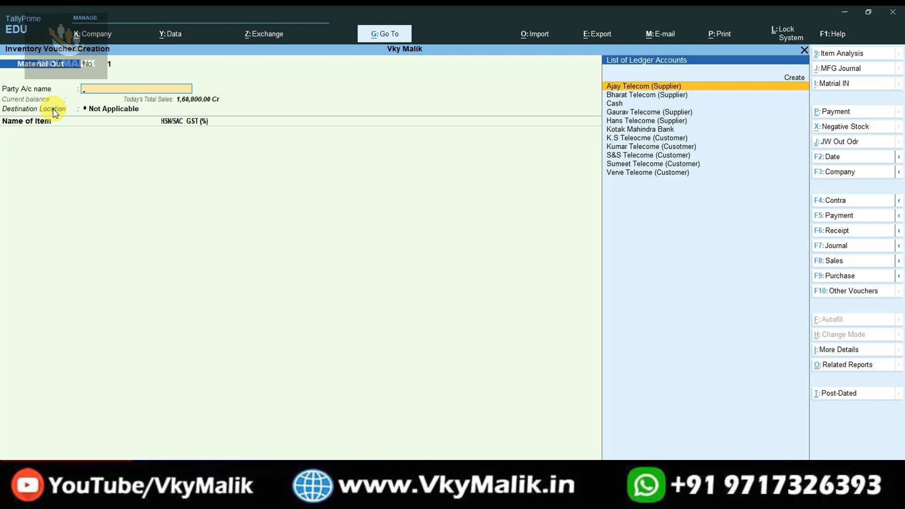
key(Escape)
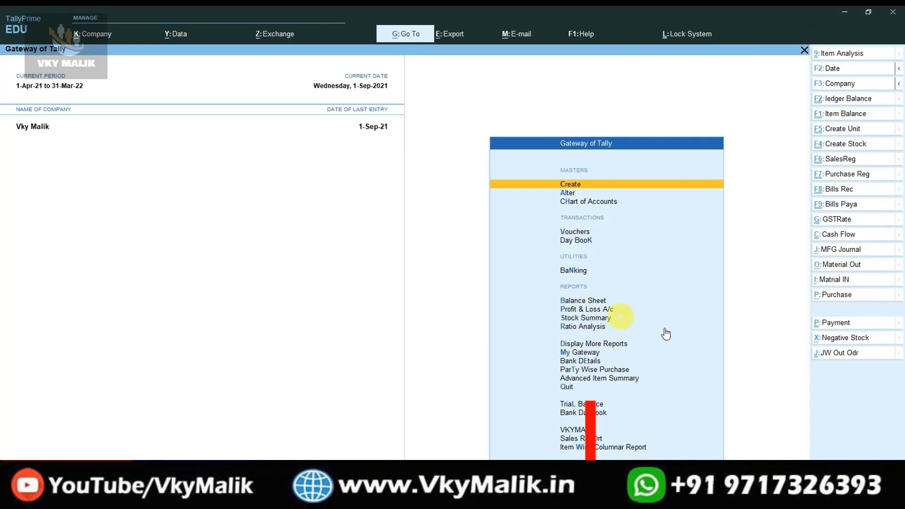
click(834, 281)
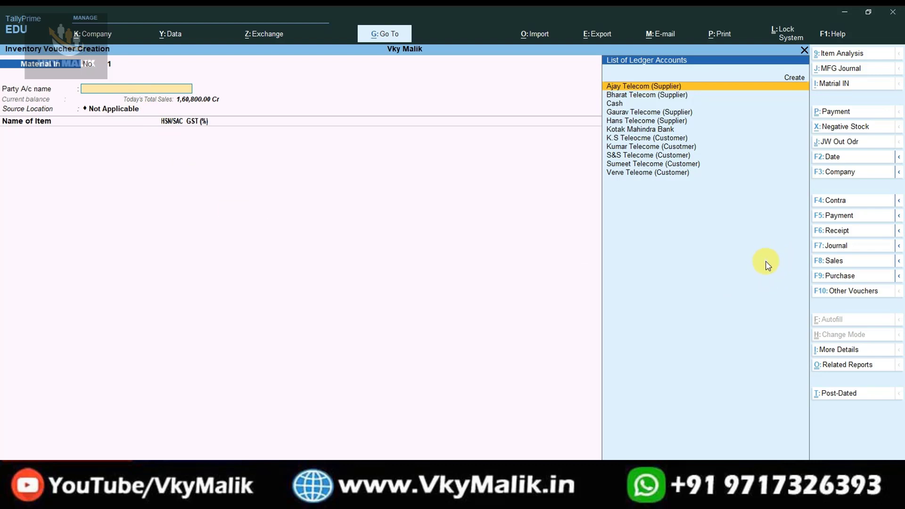
key(Escape)
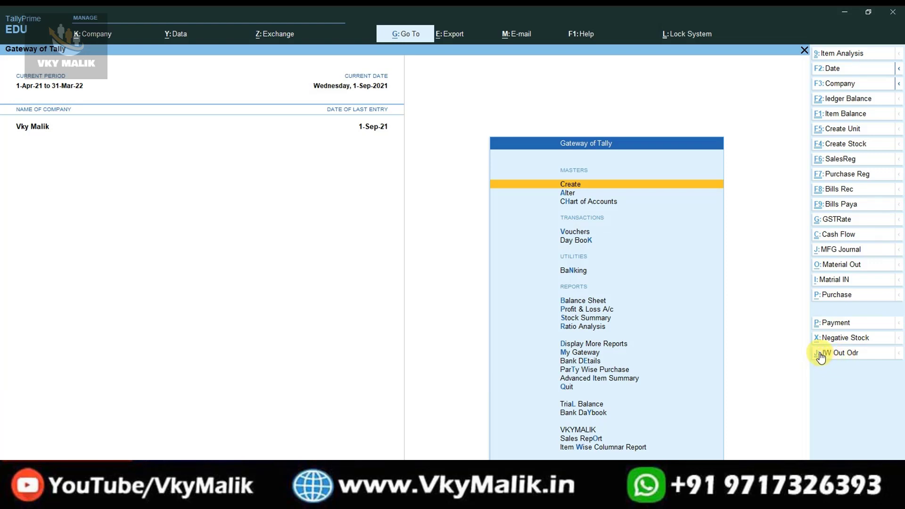
click(848, 359)
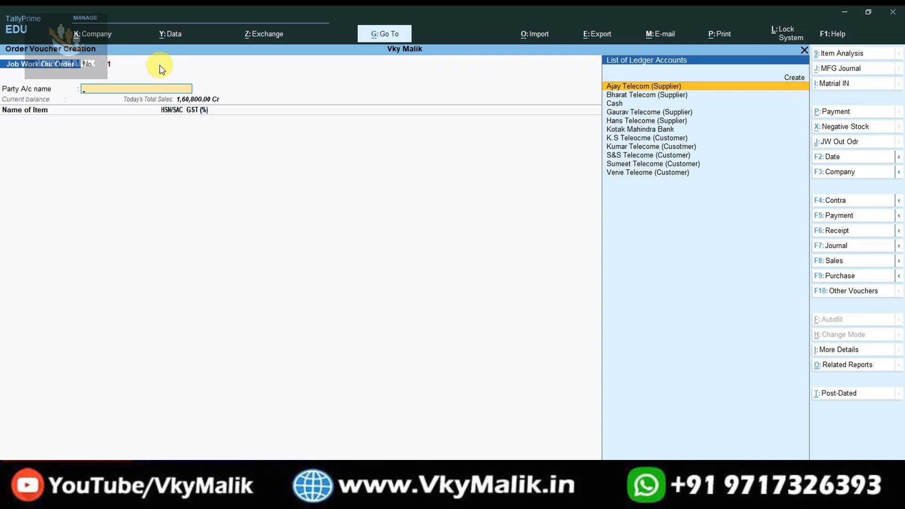
key(Escape)
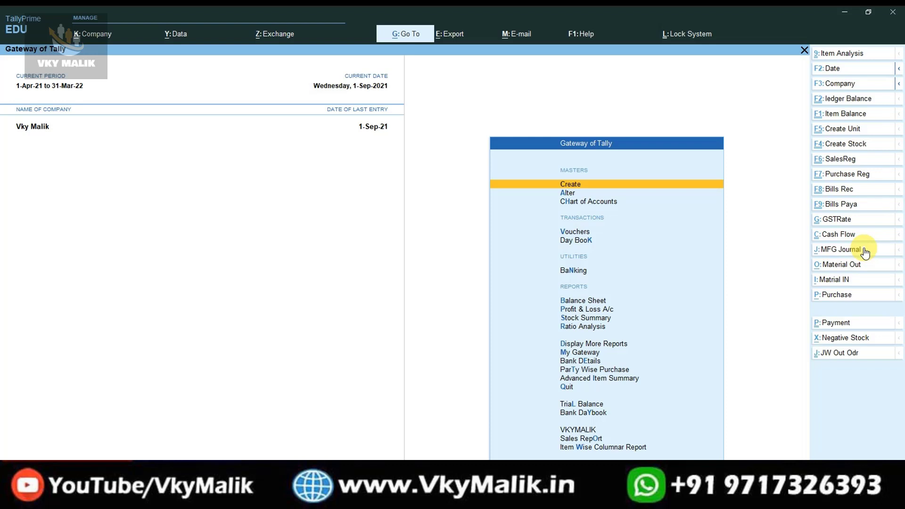
click(836, 296)
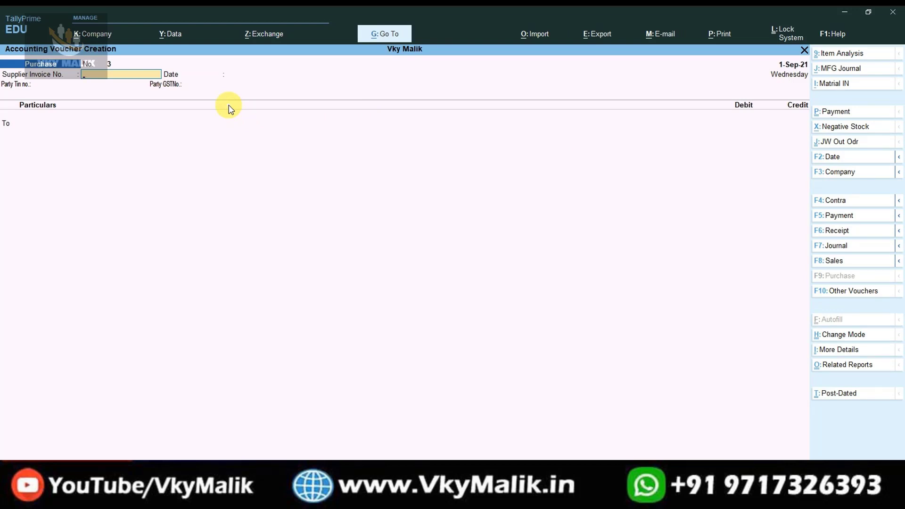
key(Escape)
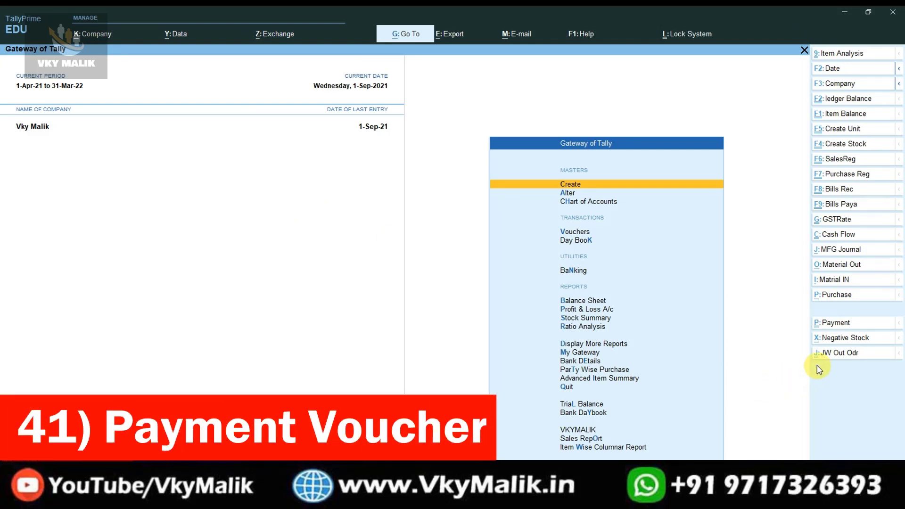
click(841, 323)
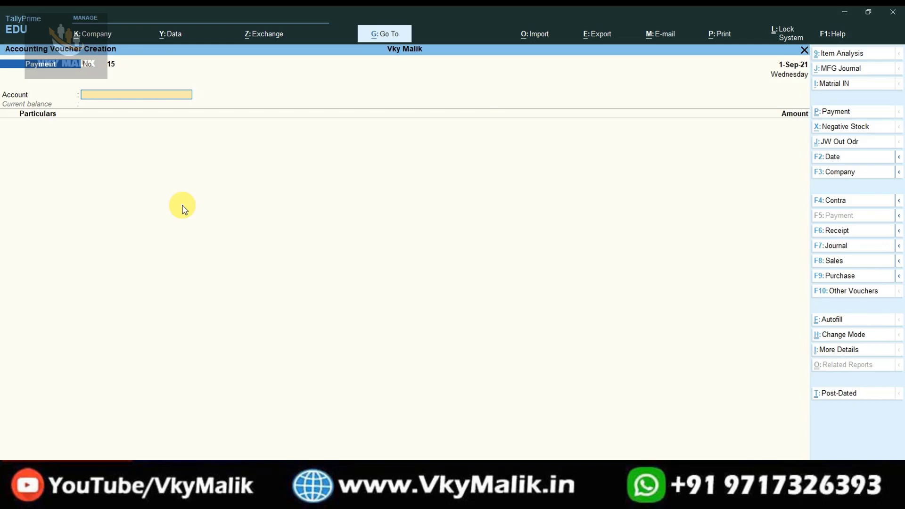
key(Escape)
key(Escape)
key(Escape)
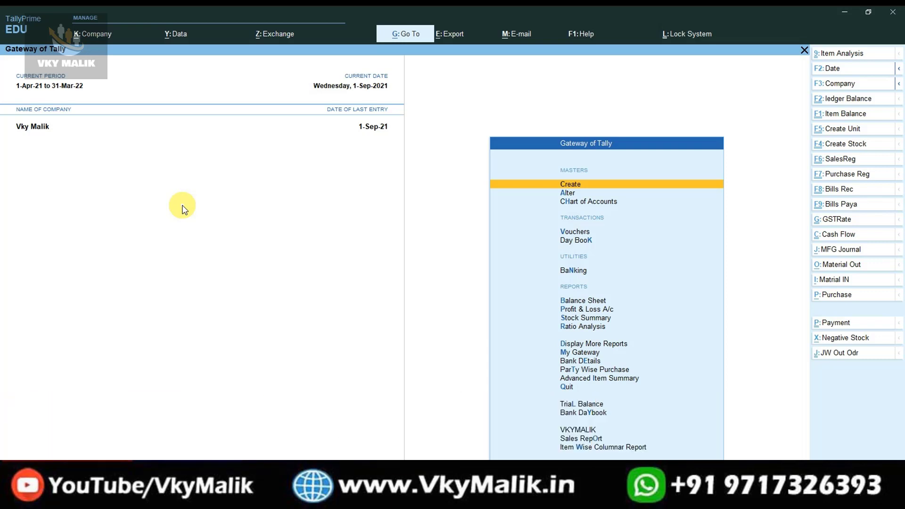
View the Sales Report for 1-Apr-21 to 1-Sep-21 showing bills 1–9, then return to Gateway.
key(o)
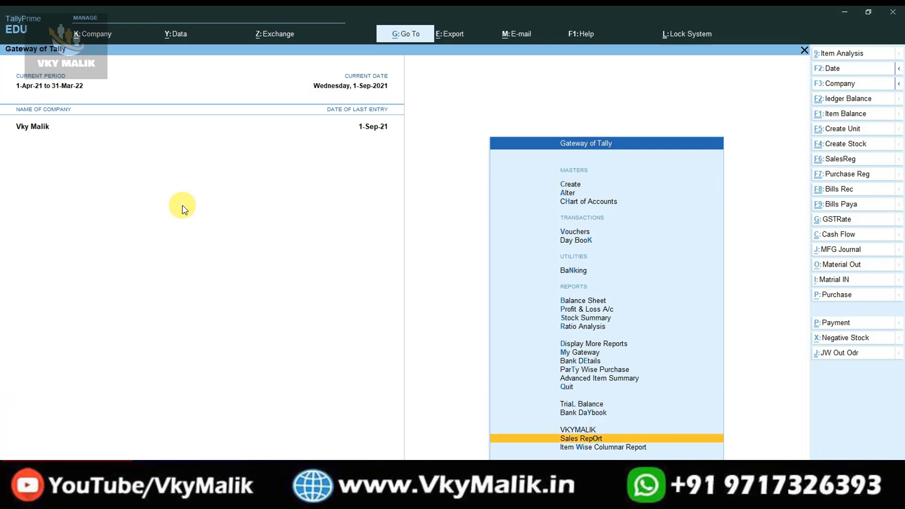
key(Return)
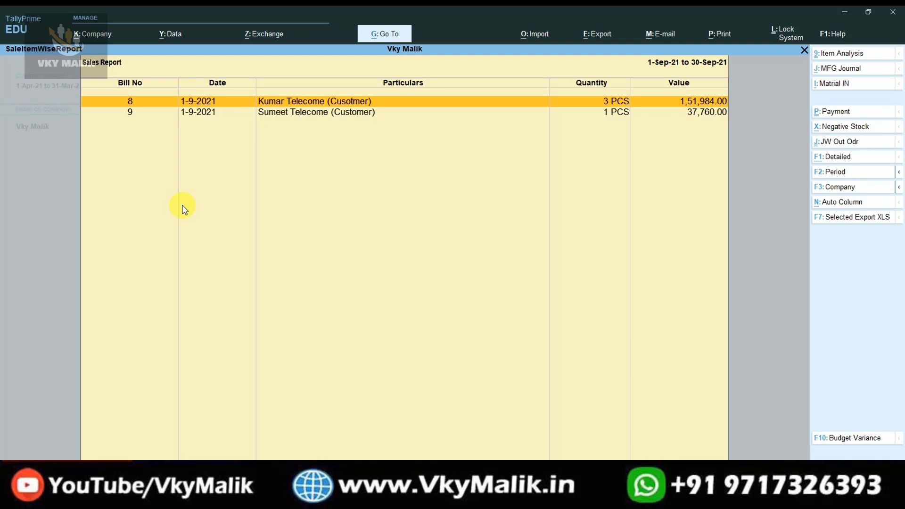
key(F2)
key(BackSpace)
key(Return)
key(BackSpace)
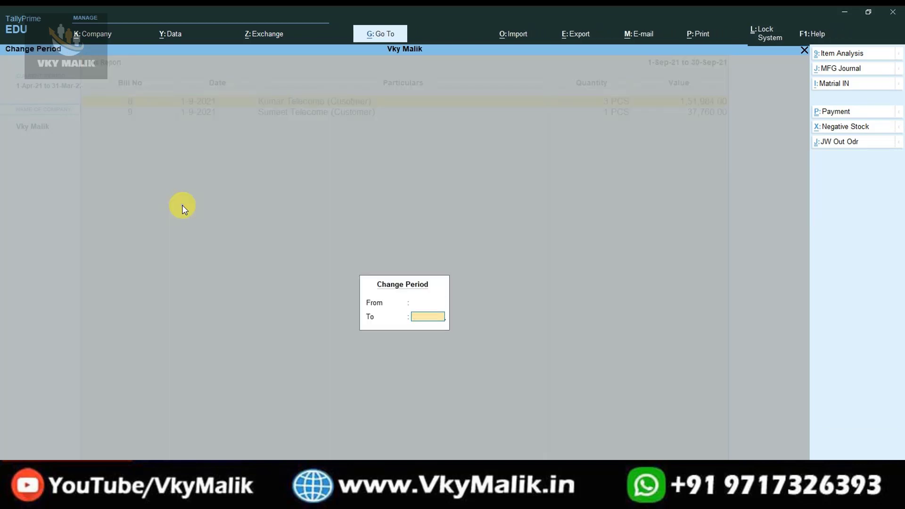
key(Return)
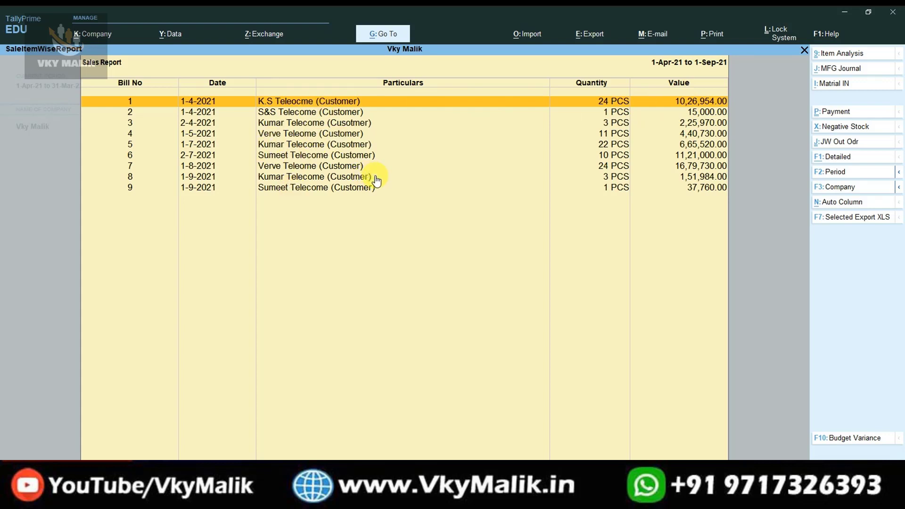
key(End)
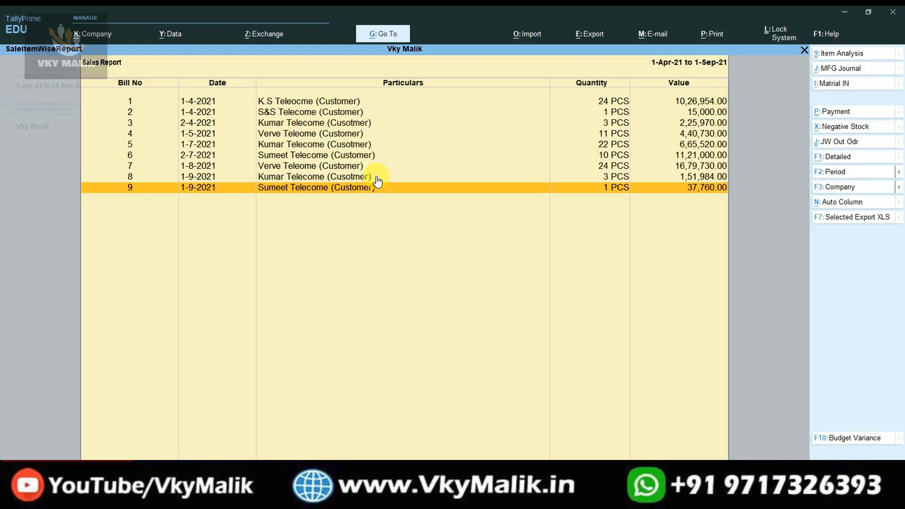
key(Escape)
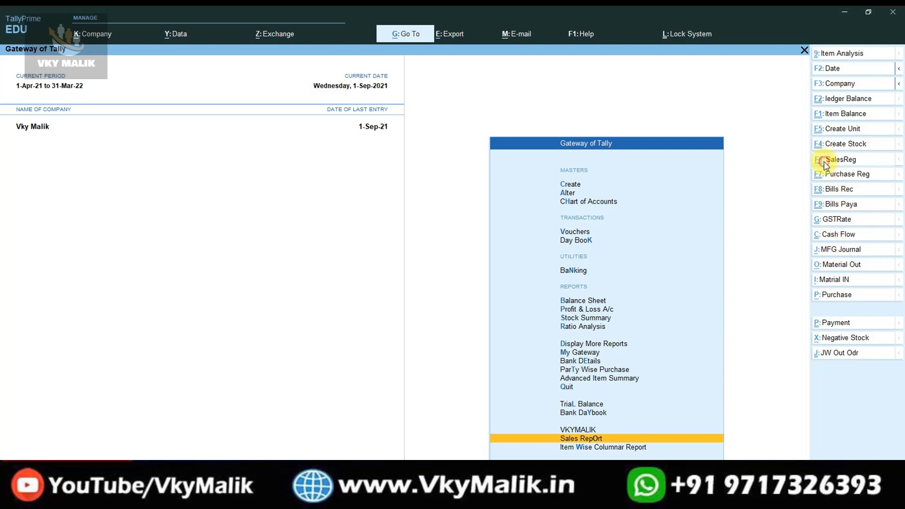
Open the monthly Sales Register and bring up the Print dialog for the current report.
click(848, 159)
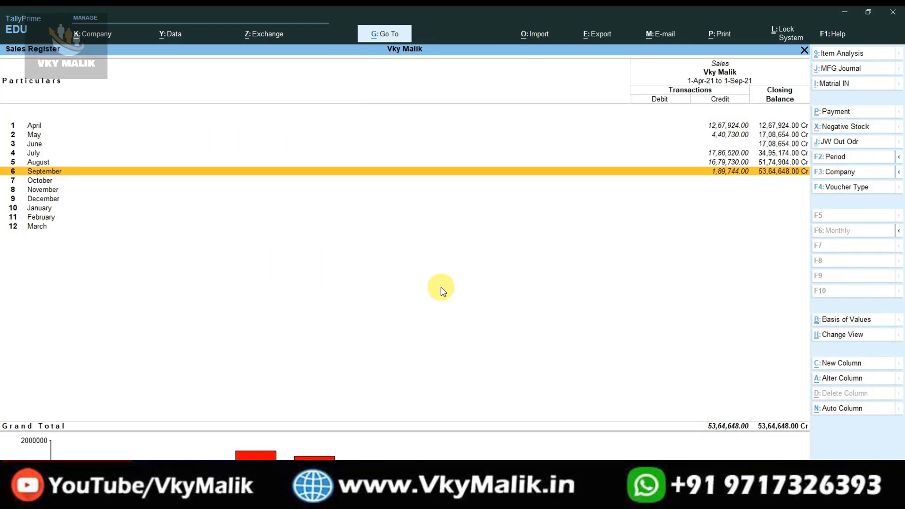
key(alt+p)
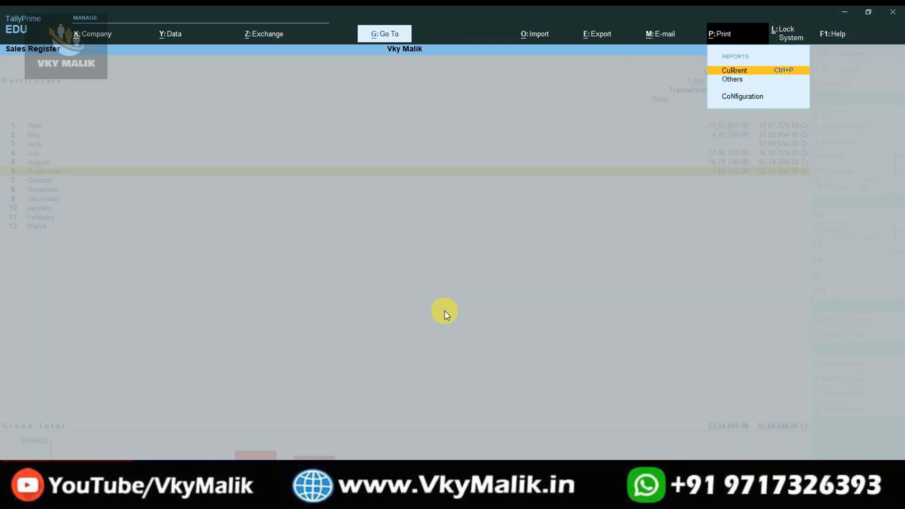
key(Return)
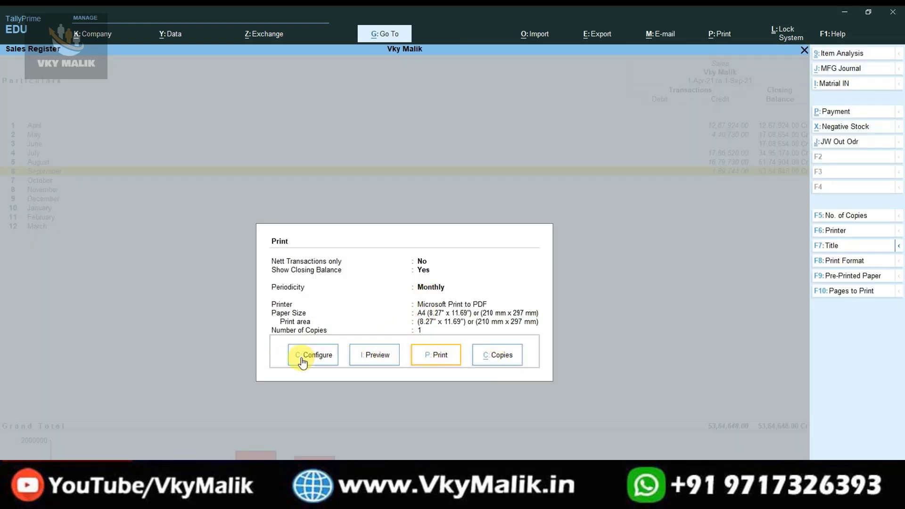
Set the Sales Register printout to 3 copies, then open sales invoice 8 in Voucher Printing.
click(510, 360)
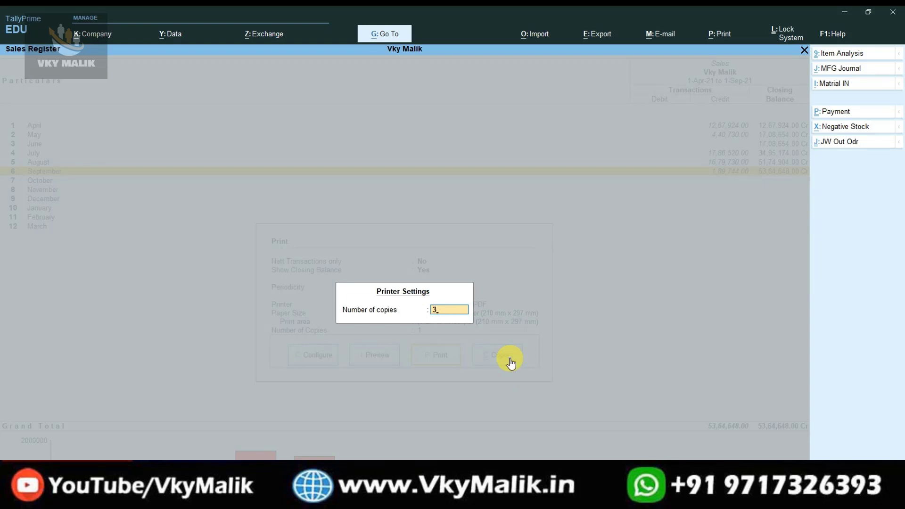
key(Return)
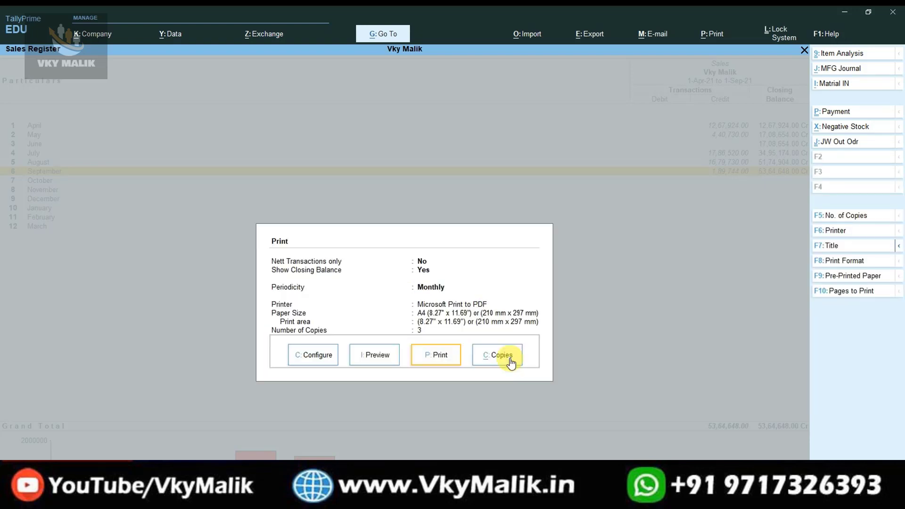
key(Escape)
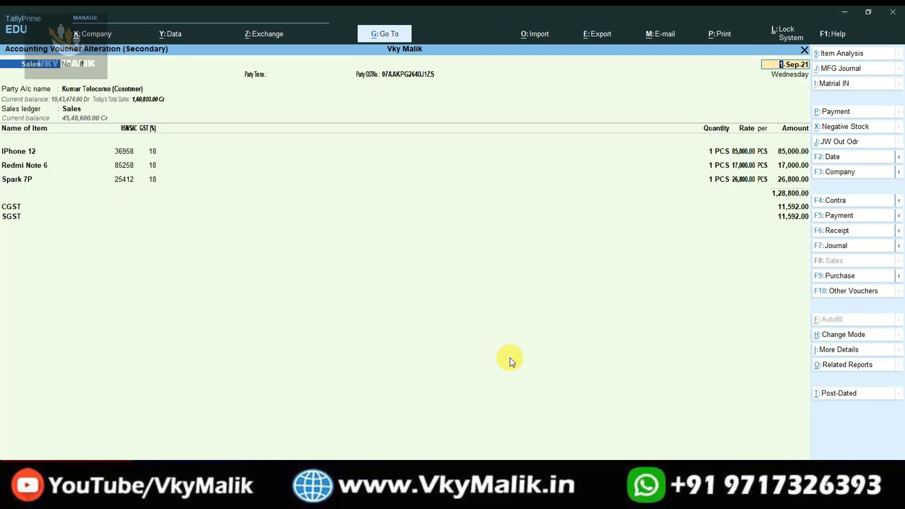
key(alt+p)
key(Return)
Set the Tax Invoice to 3 copies and preview it, zooming through the page.
click(499, 351)
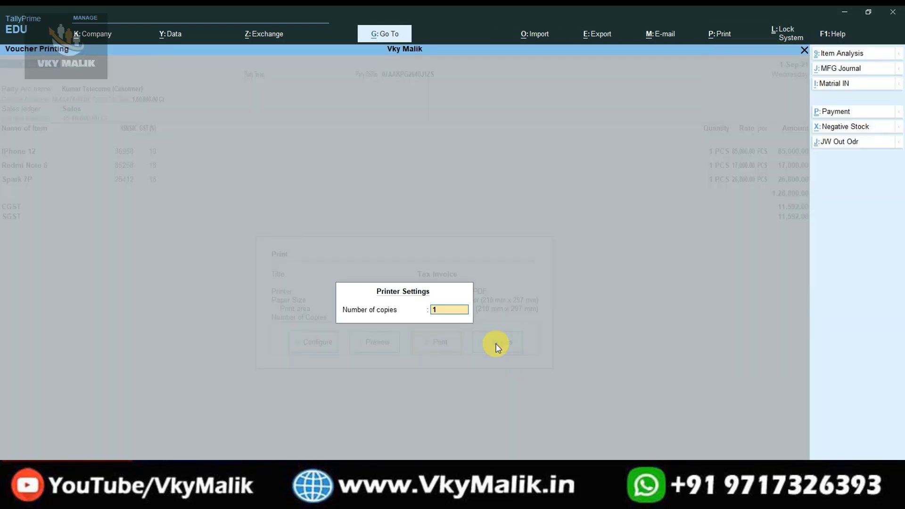
key(Return)
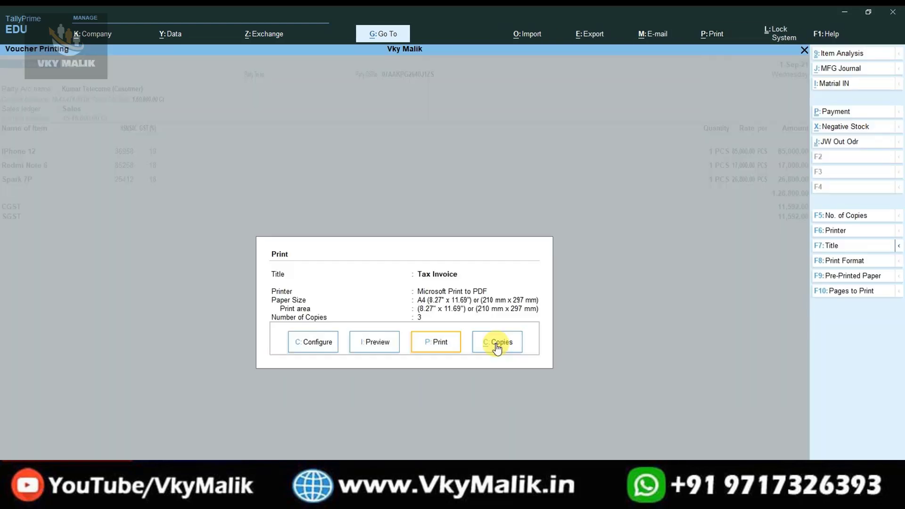
key(i)
key(Return)
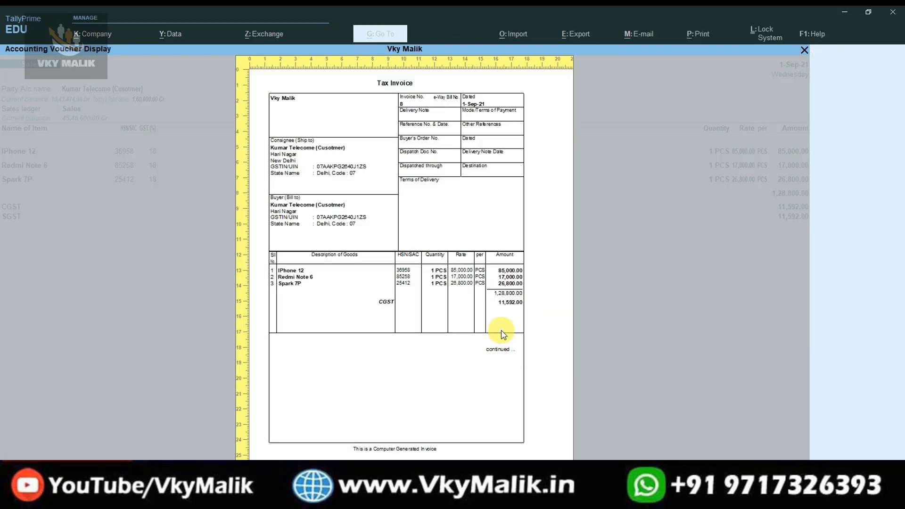
click(501, 331)
scroll(501, 331, down, 4)
scroll(503, 333, down, 4)
click(504, 334)
scroll(503, 333, down, 2)
click(504, 334)
scroll(504, 334, up, 3)
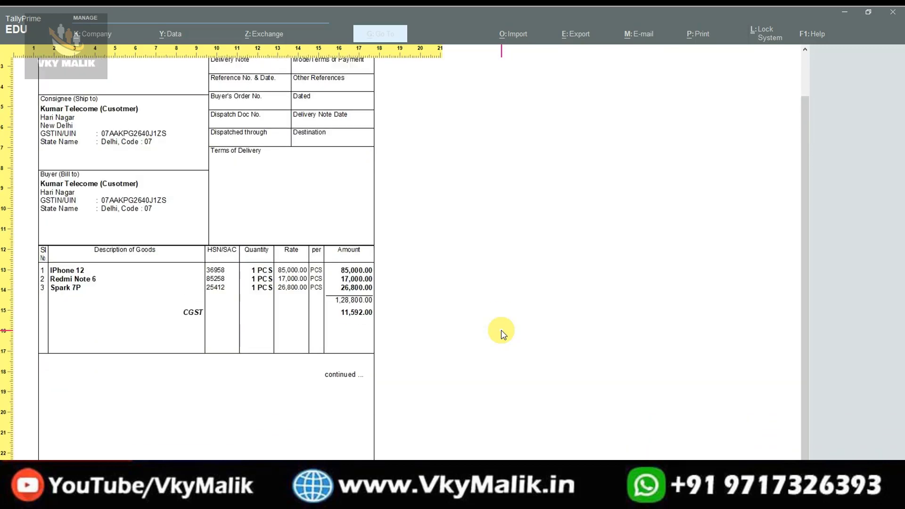
scroll(503, 333, down, 6)
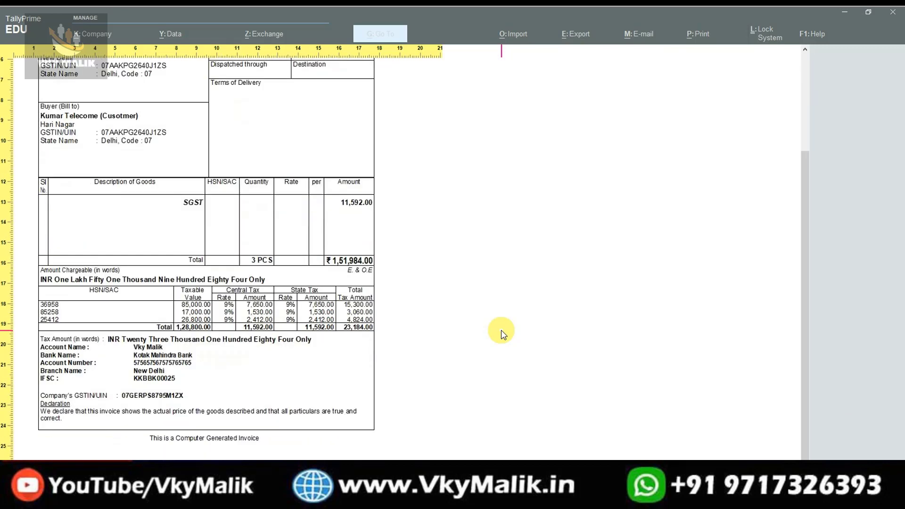
click(503, 333)
Close the preview, keep 3 copies, and exit invoice printing back to the Sales Register.
key(Escape)
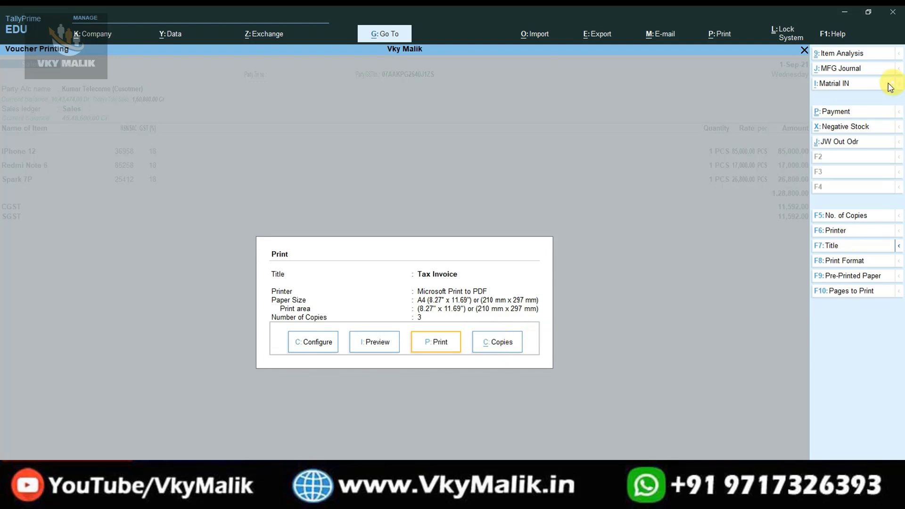
click(844, 215)
key(Return)
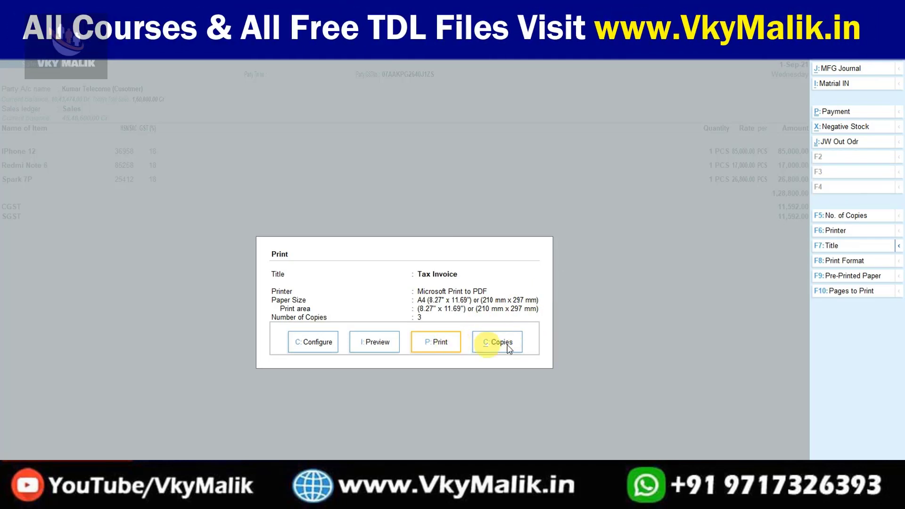
key(Escape)
key(Escape)
key(Escape)
key(Escape)
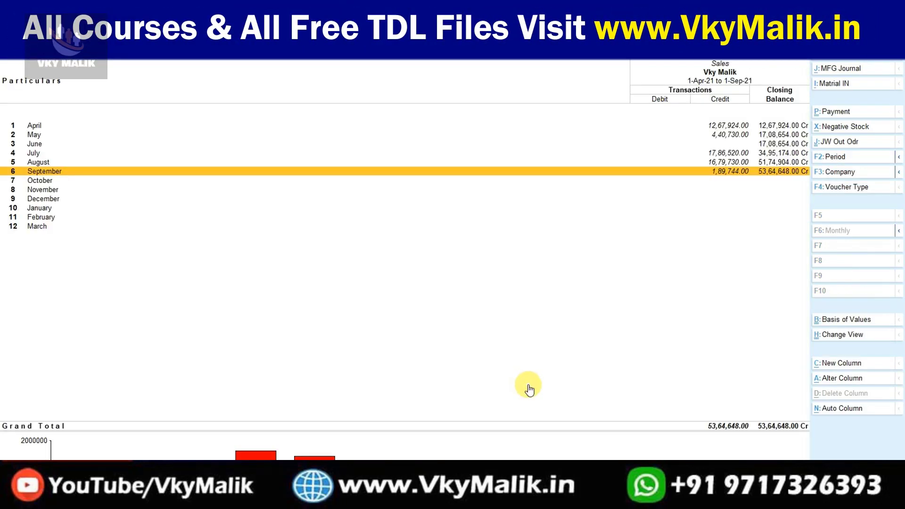
Quit the Sales Register back to the Gateway of Tally main menu.
key(n)
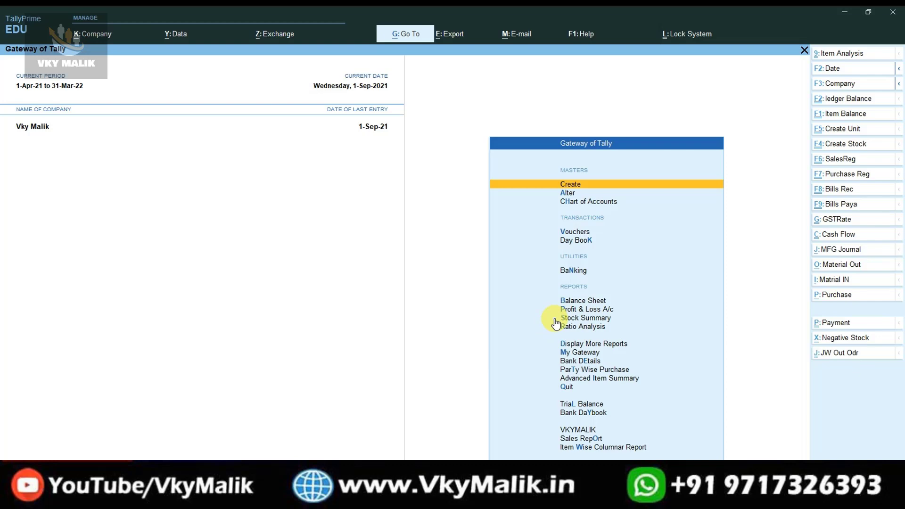
Start creating a new stock item named ITEM.
key(Return)
key(Escape)
click(843, 150)
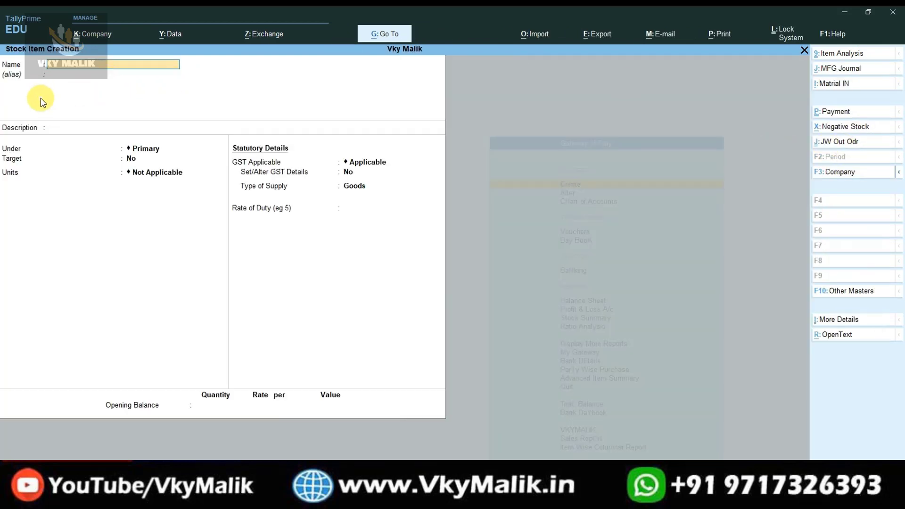
text(ITEM)
key(Return)
key(Return)
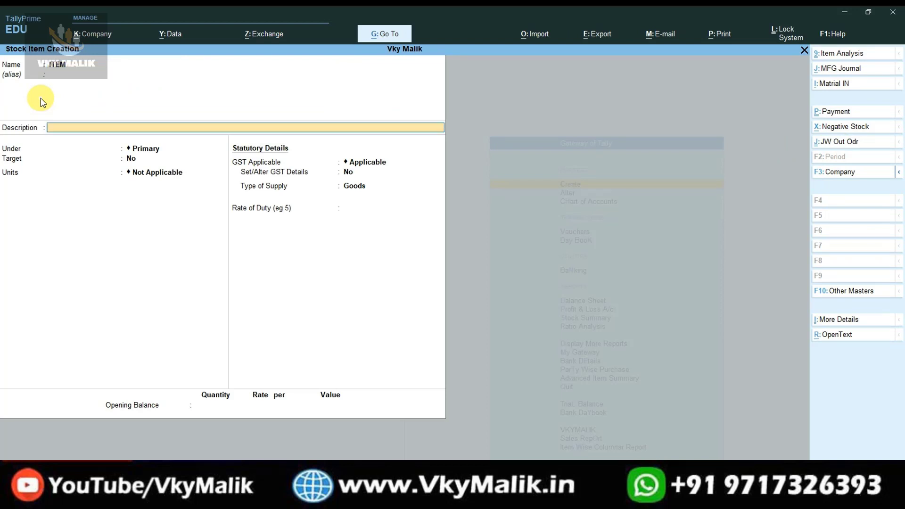
Place ITEM under Primary with target No and PCS as its unit.
key(Return)
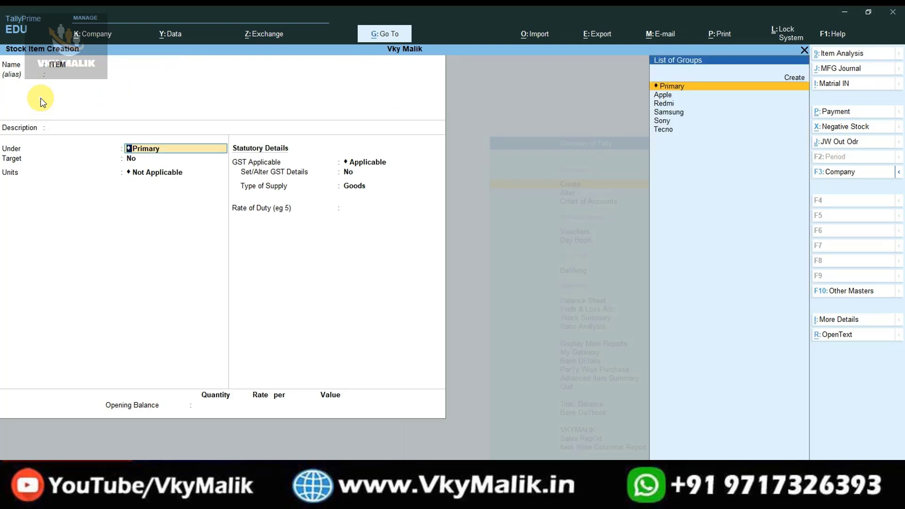
key(Return)
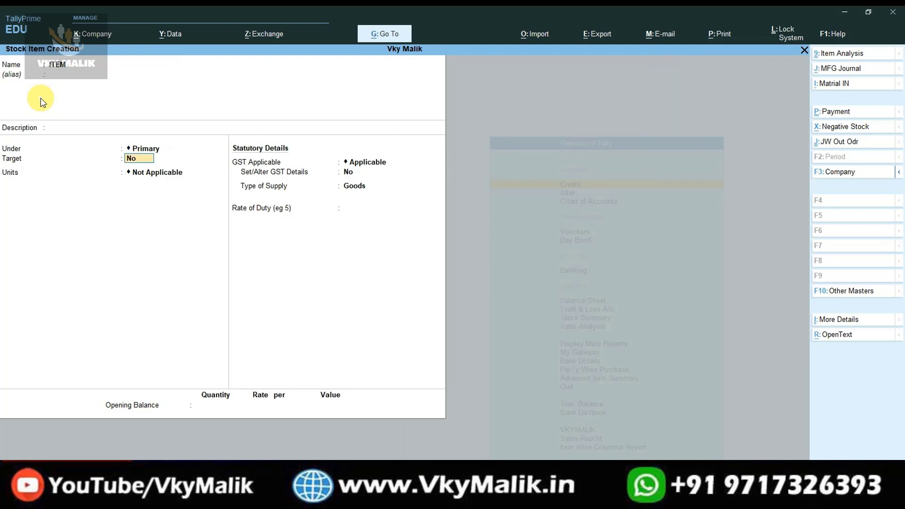
key(Return)
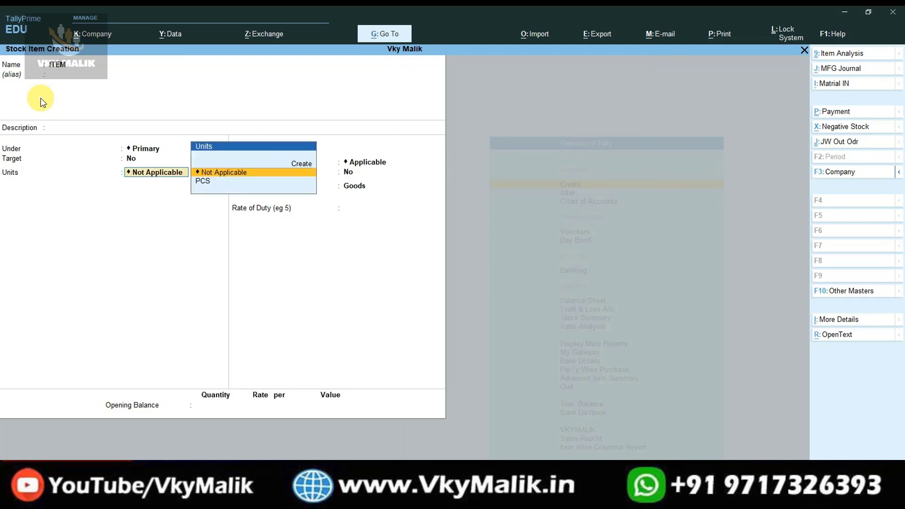
key(Down)
key(Return)
key(BackSpace)
key(BackSpace)
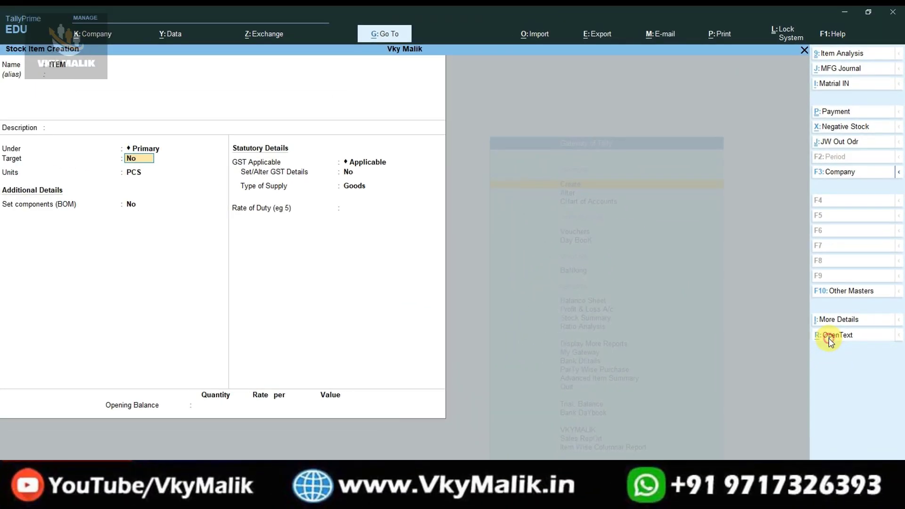
Open ITEM's linked text file via OpenText and type three lines of notes.
click(763, 391)
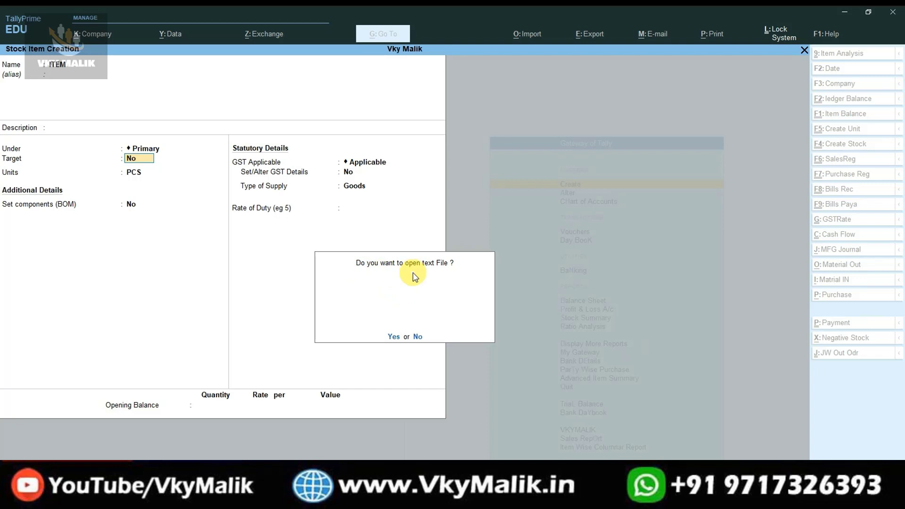
click(395, 335)
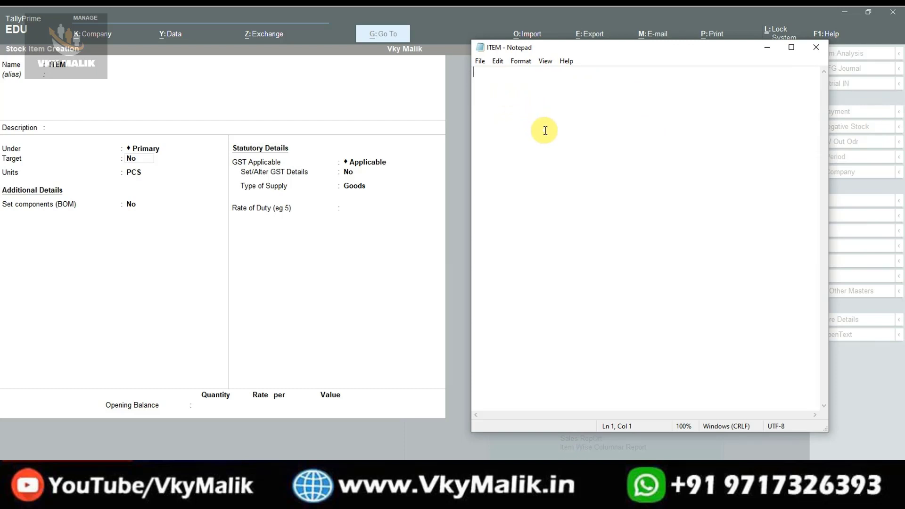
text(ADFHADLKDFHADSLKF)
key(Return)
text(ASDFHADSLFHALDSKF)
key(Return)
text(ADFHALDFHADSHF)
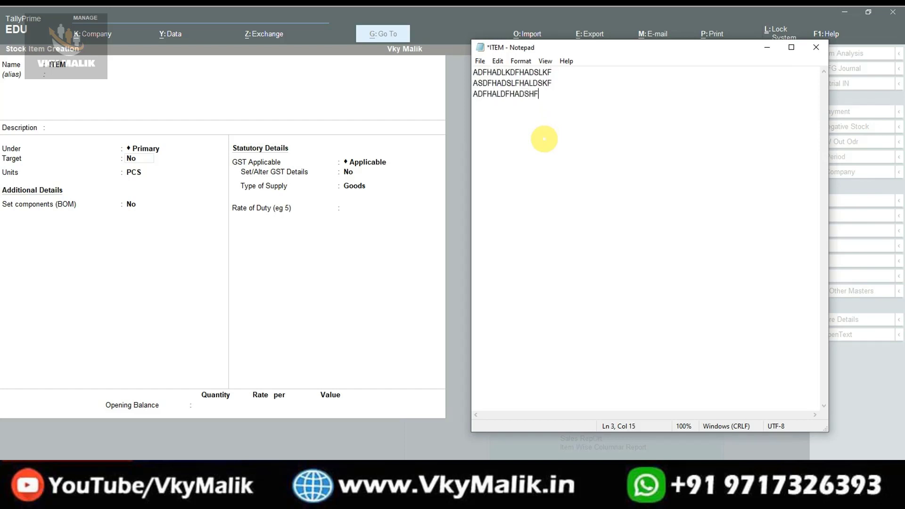
Close Notepad, saving the notes to ITEM.txt, and return to the stock item form.
click(816, 47)
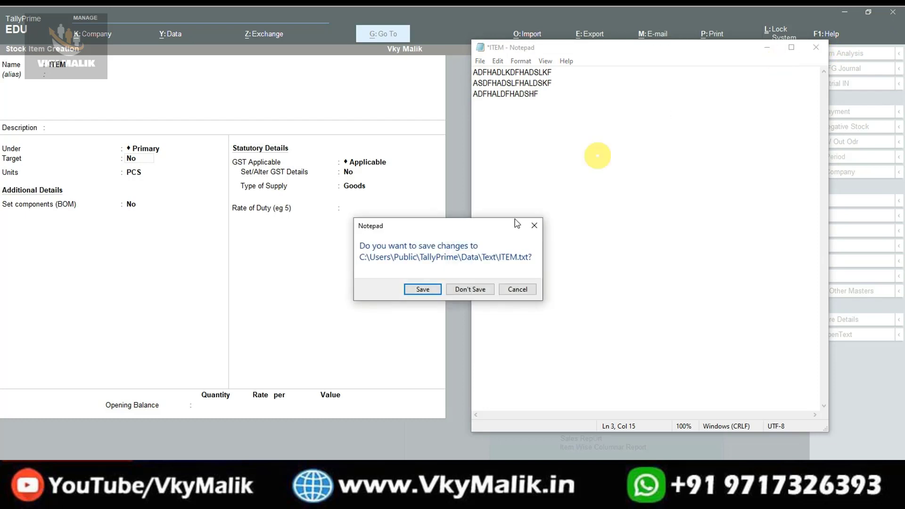
click(422, 289)
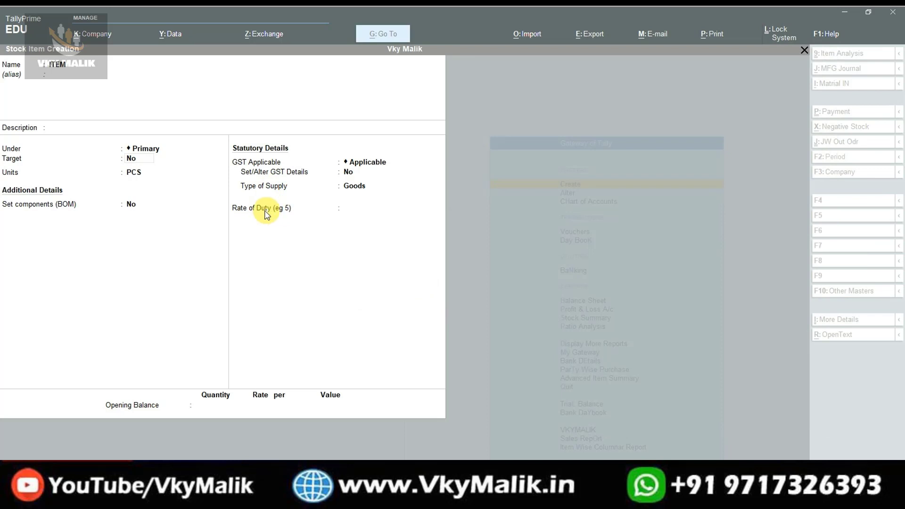
click(176, 255)
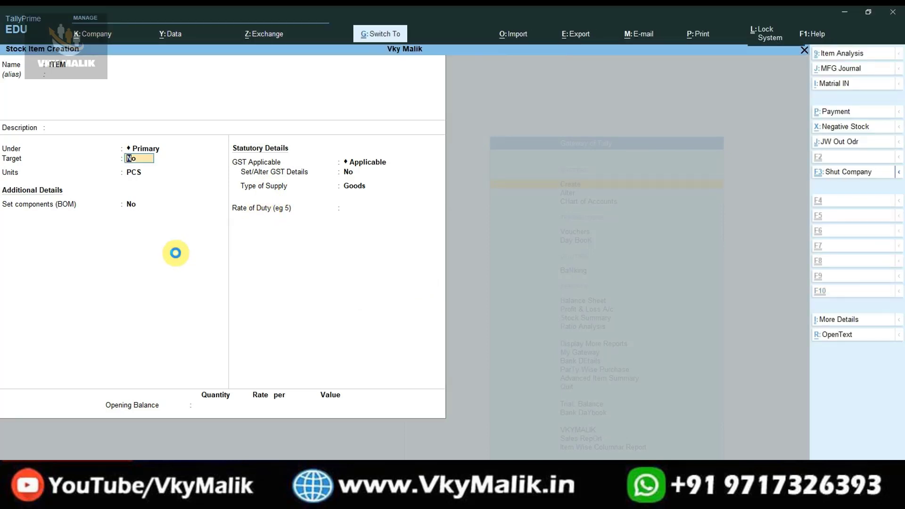
Save the ITEM stock item and close its reopened notes file.
key(ctrl+a)
key(y)
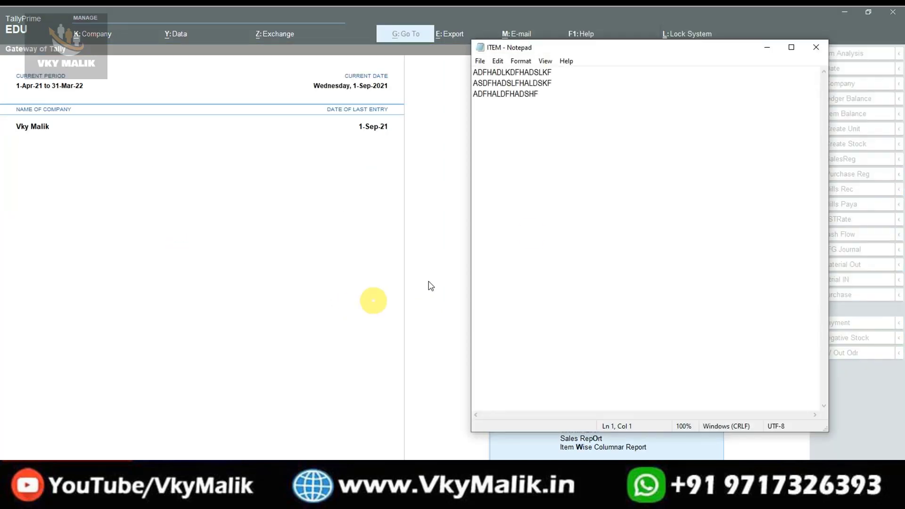
click(816, 45)
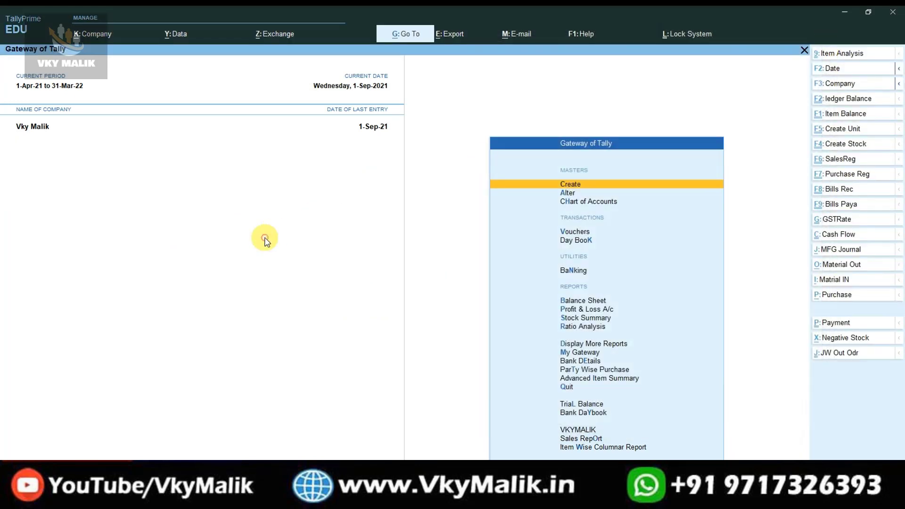
Select ITEM from Master Alteration's List of Stock Items.
key(Down)
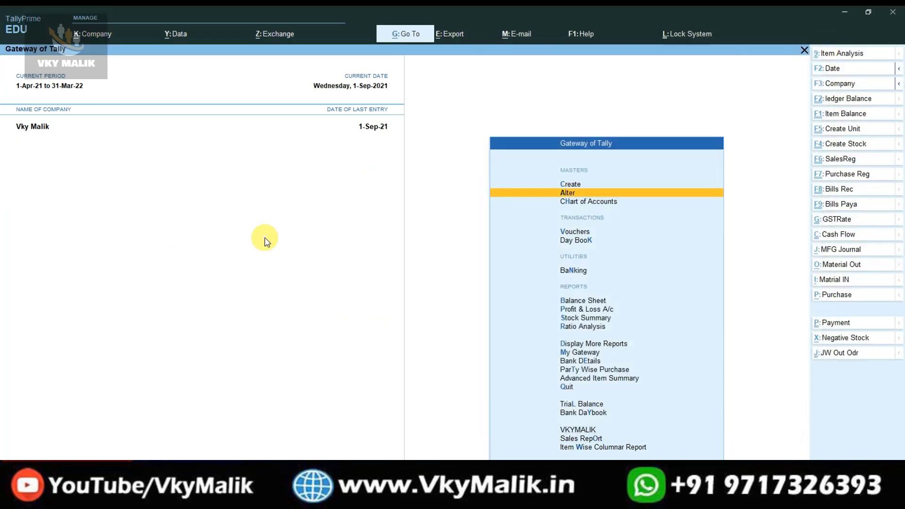
key(Return)
key(Down)
key(Down)
key(Down)
key(Down)
key(Down)
key(Down)
key(Down)
key(Down)
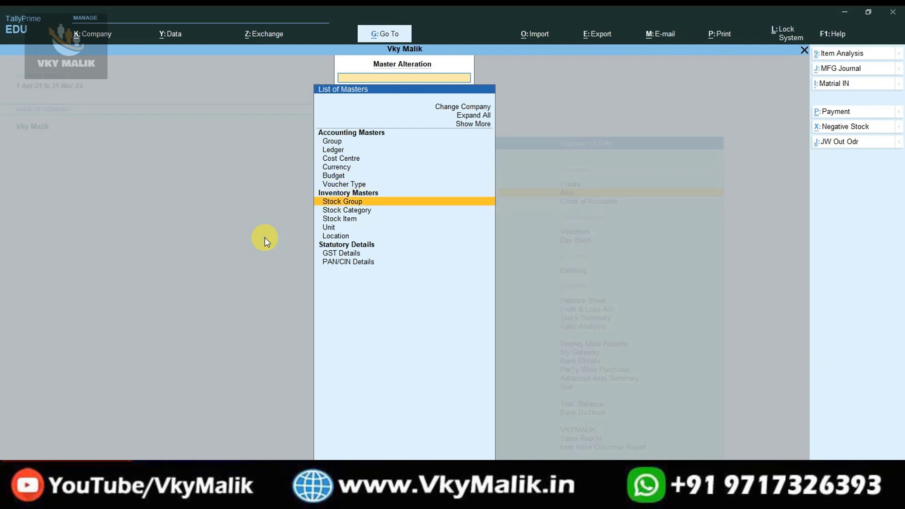
key(Return)
key(Down)
key(Down)
key(Down)
key(Down)
key(Down)
key(Down)
key(Down)
key(Down)
key(Down)
key(Down)
key(Down)
key(Down)
key(Down)
key(Down)
key(Down)
key(Down)
key(Down)
key(Down)
key(Down)
key(Down)
key(Down)
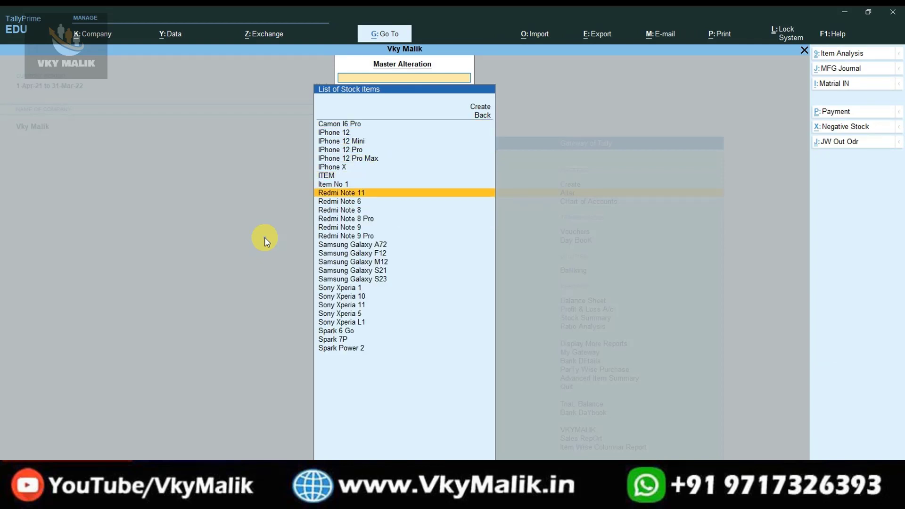
key(Up)
key(Up)
key(Up)
key(Up)
key(Up)
key(Up)
key(Up)
key(Up)
key(Up)
key(Up)
key(Up)
key(Up)
key(Up)
key(Up)
key(Up)
key(Up)
key(Up)
key(Up)
key(Up)
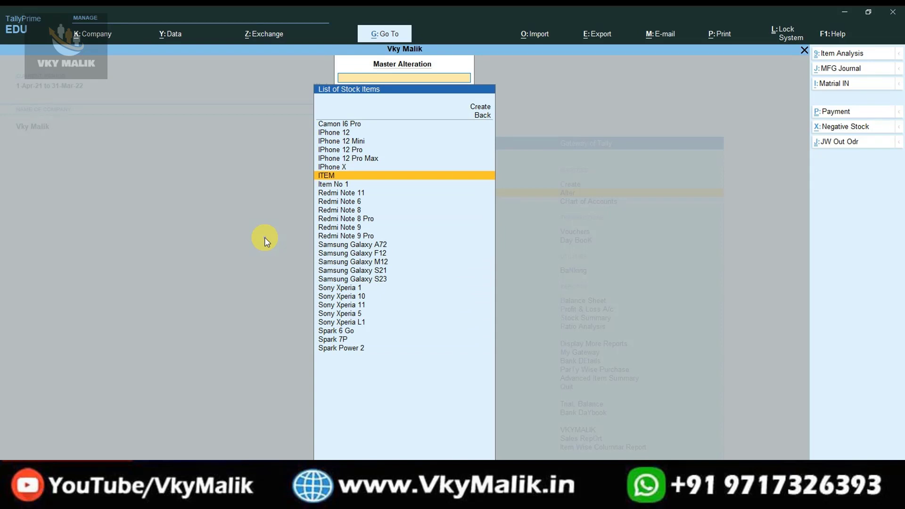
key(Return)
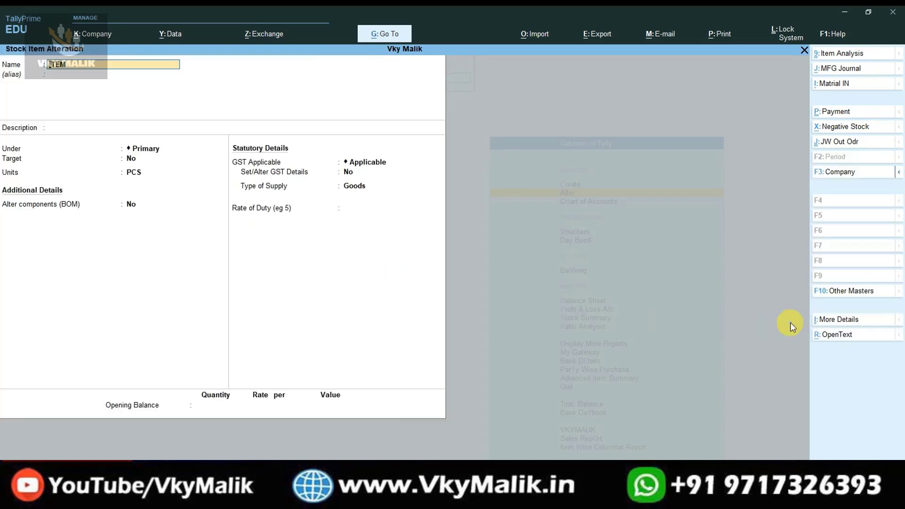
Open ITEM's linked notes via OpenText, close them, and leave ITEM's alteration screen.
click(838, 337)
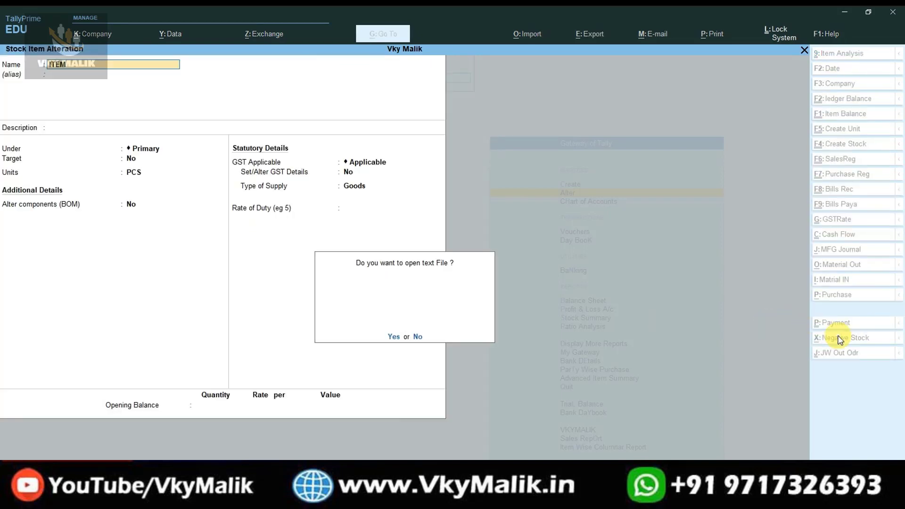
key(y)
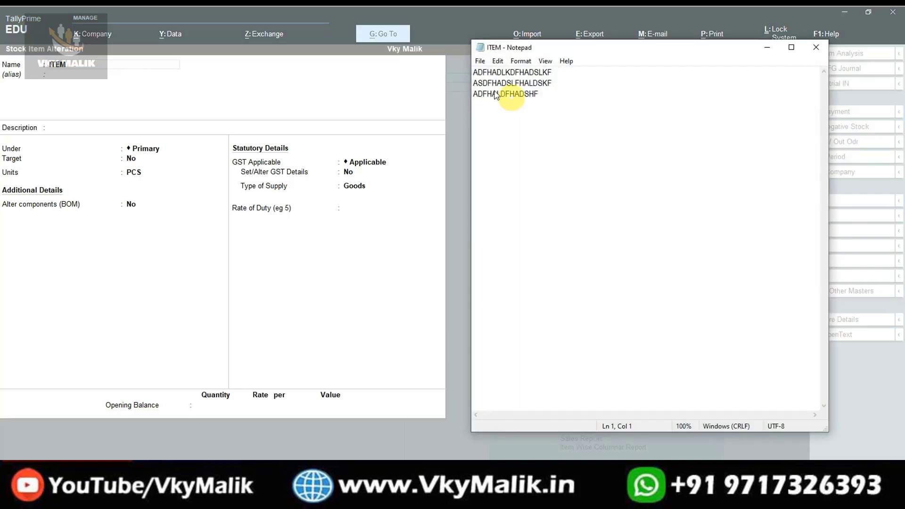
click(816, 47)
key(Escape)
key(y)
Open Item No 1 for alteration and bring up its linked text file in Notepad.
key(Down)
key(Return)
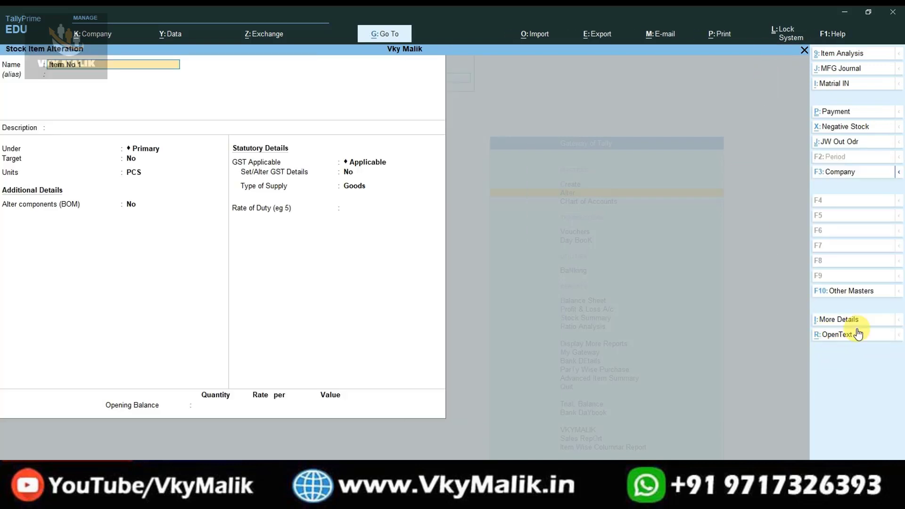
click(836, 334)
key(y)
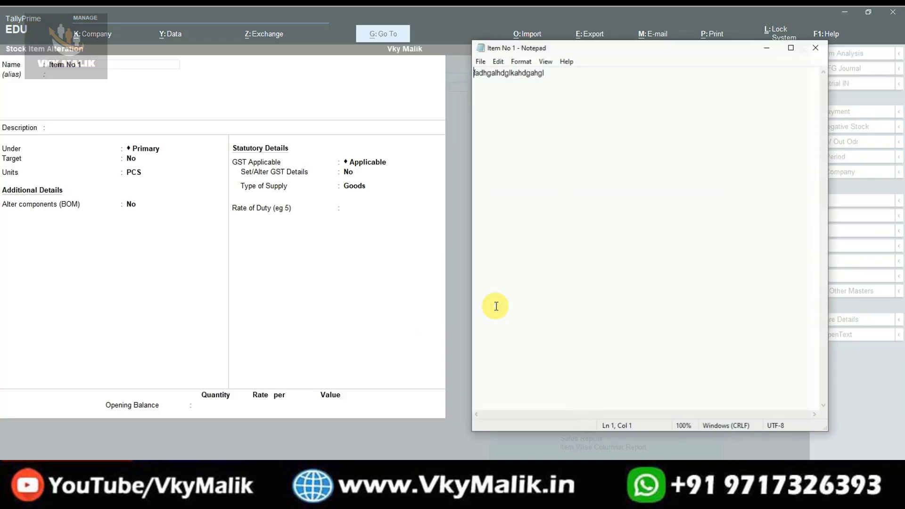
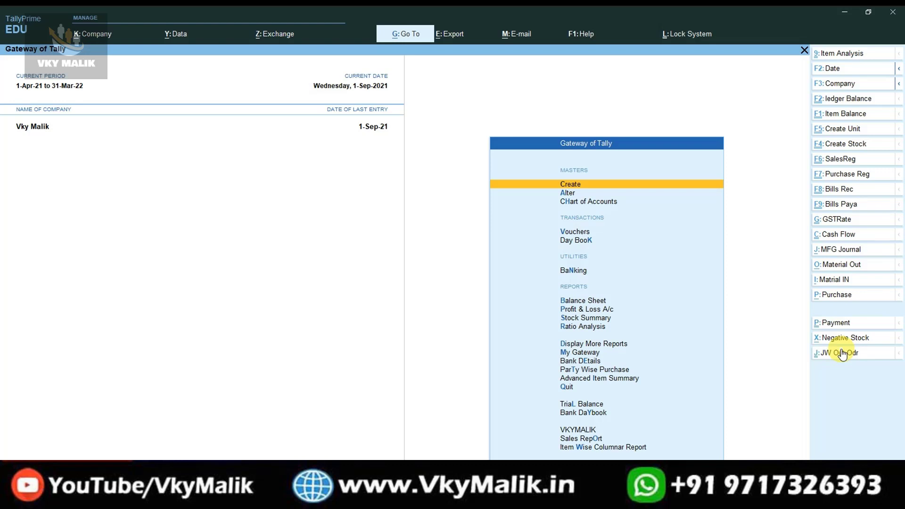
key(Down)
key(Down)
key(Down)
key(Down)
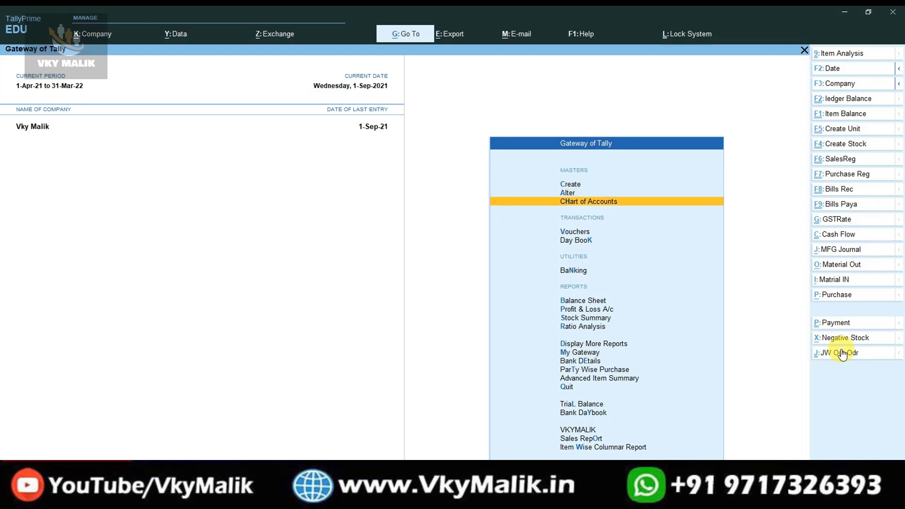
key(Return)
key(alt+F2)
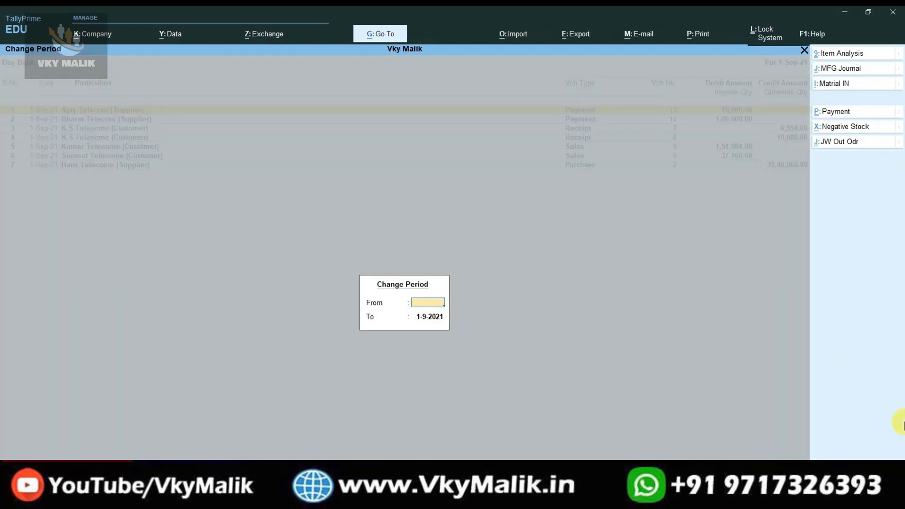
key(Return)
key(BackSpace)
key(Return)
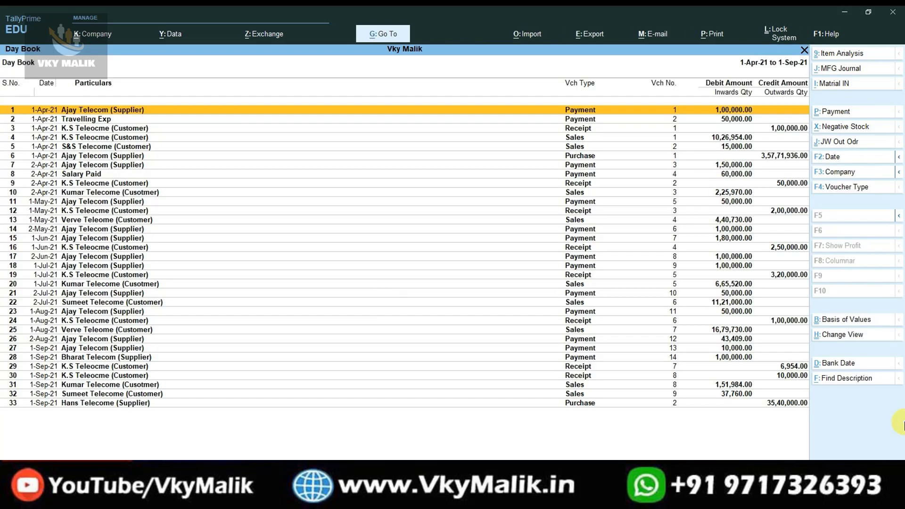
key(Down)
key(Down)
key(Down)
key(Down)
key(Down)
key(Down)
key(Down)
key(Down)
key(Down)
key(Down)
key(Down)
key(Down)
key(Down)
key(Down)
key(Down)
key(Down)
key(Down)
key(Down)
key(Down)
key(Down)
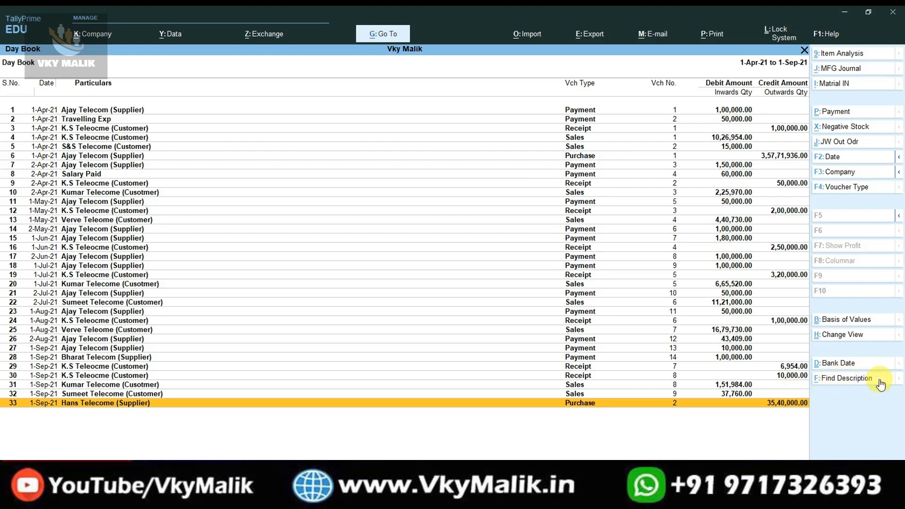
click(861, 382)
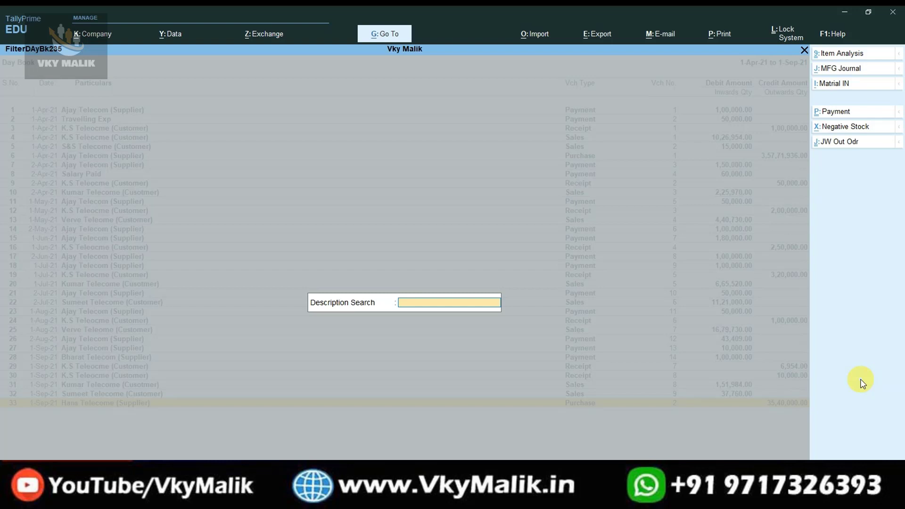
key(Return)
key(Return)
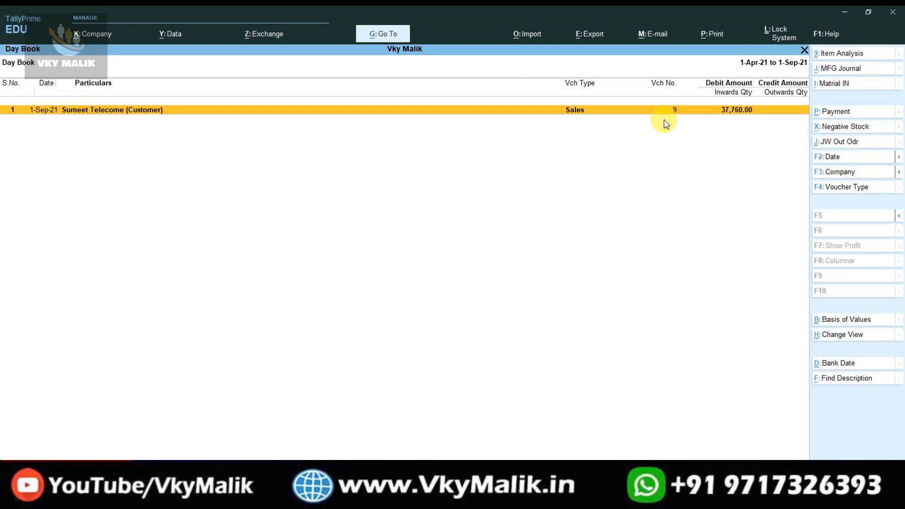
key(Return)
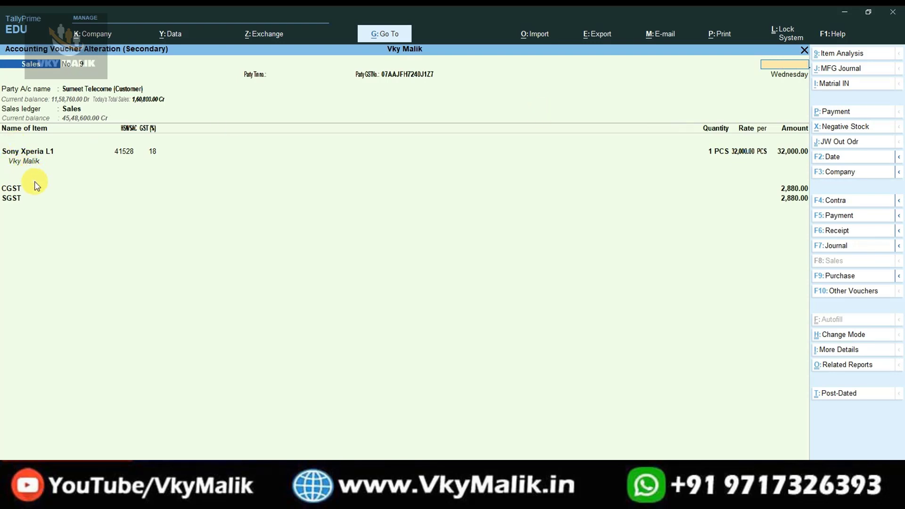
key(Escape)
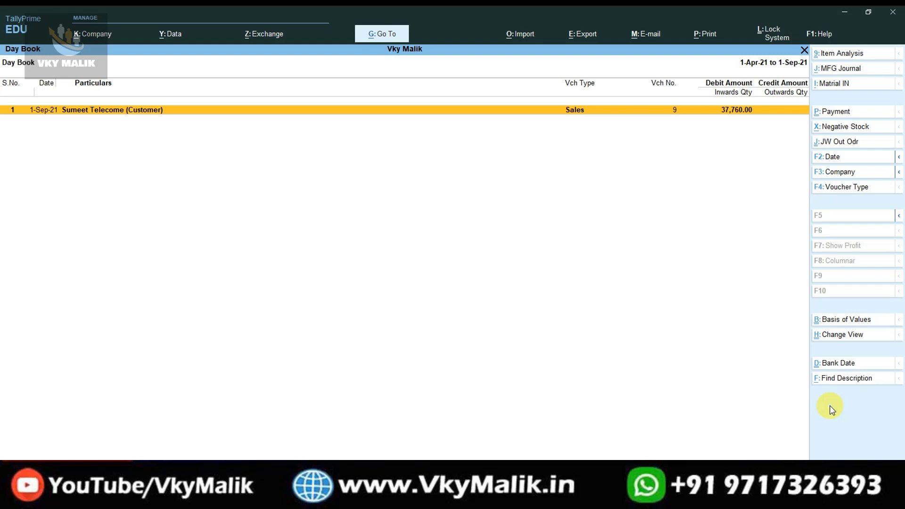
key(Escape)
key(Home)
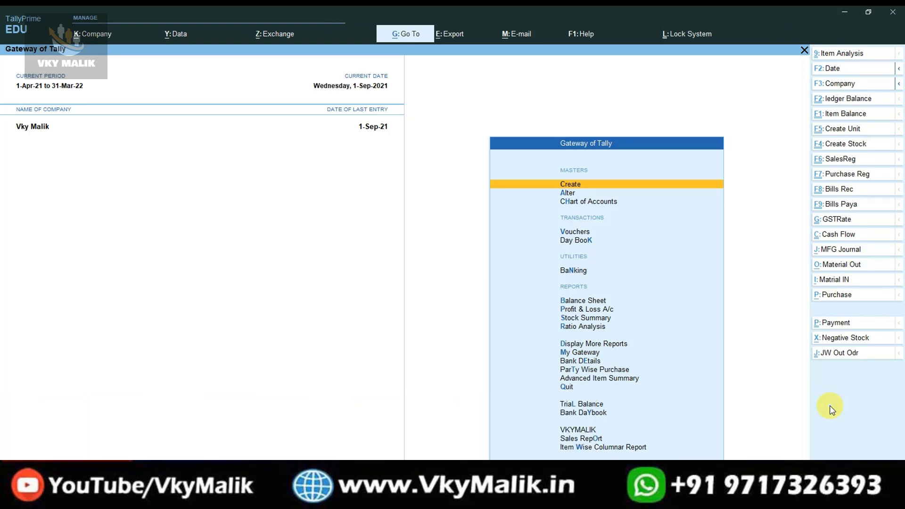
key(Up)
key(Up)
key(Up)
key(Up)
key(Up)
key(Up)
key(Up)
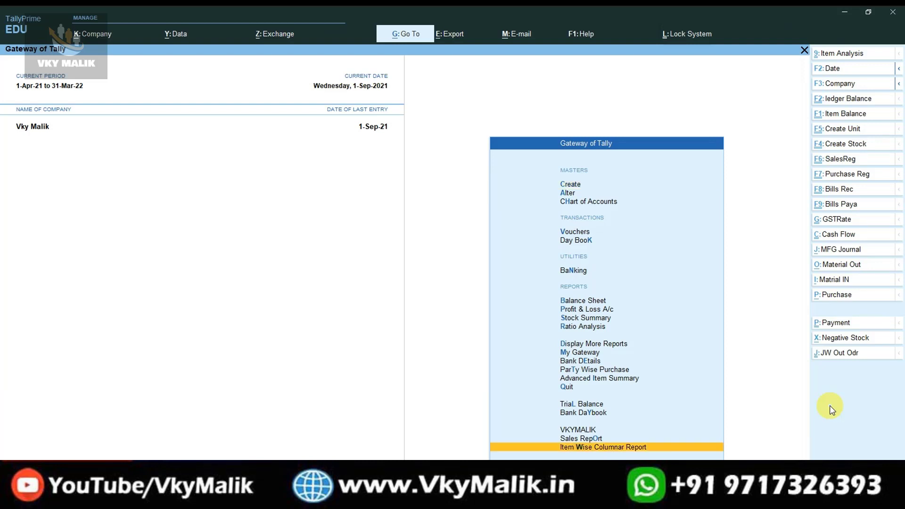
key(Up)
key(Up)
key(Up)
key(Up)
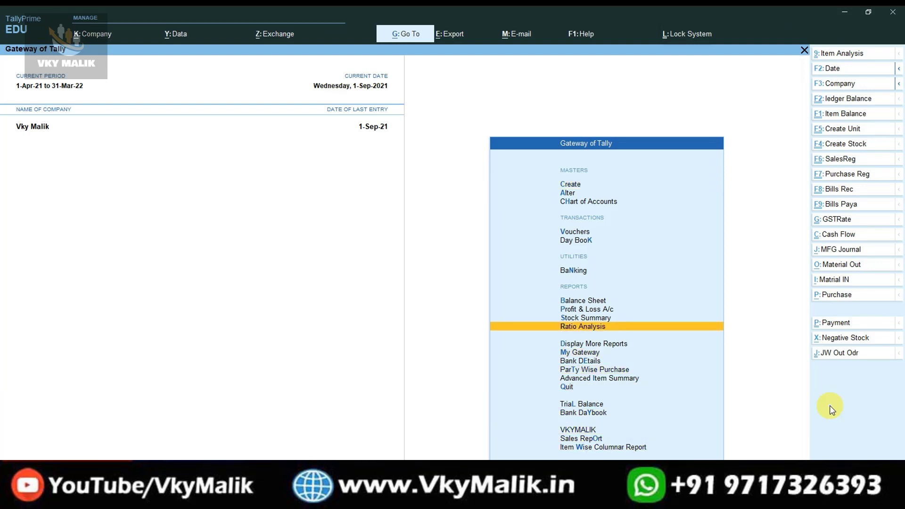
key(Down)
key(Down)
key(Up)
key(Return)
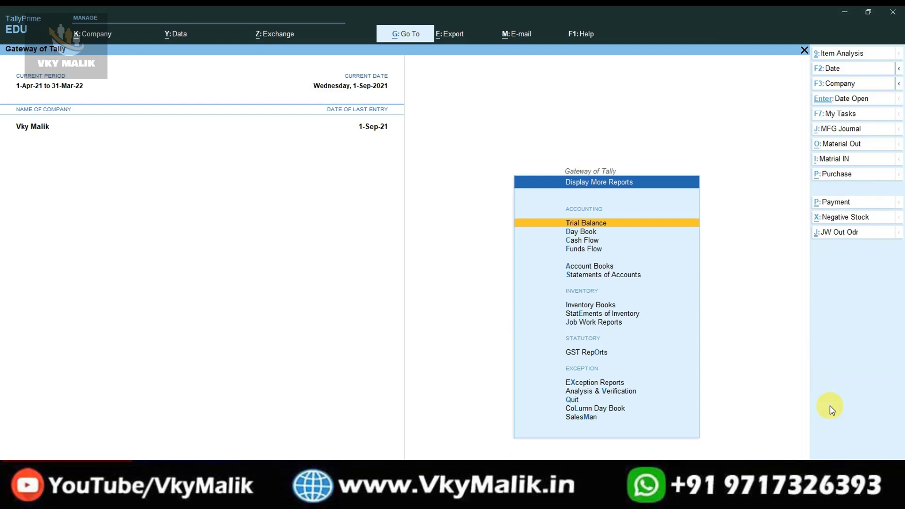
key(Return)
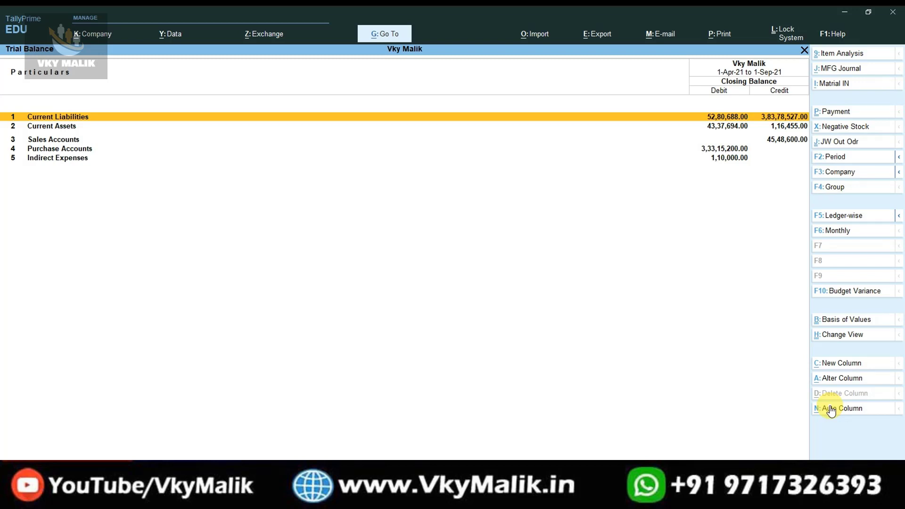
key(Return)
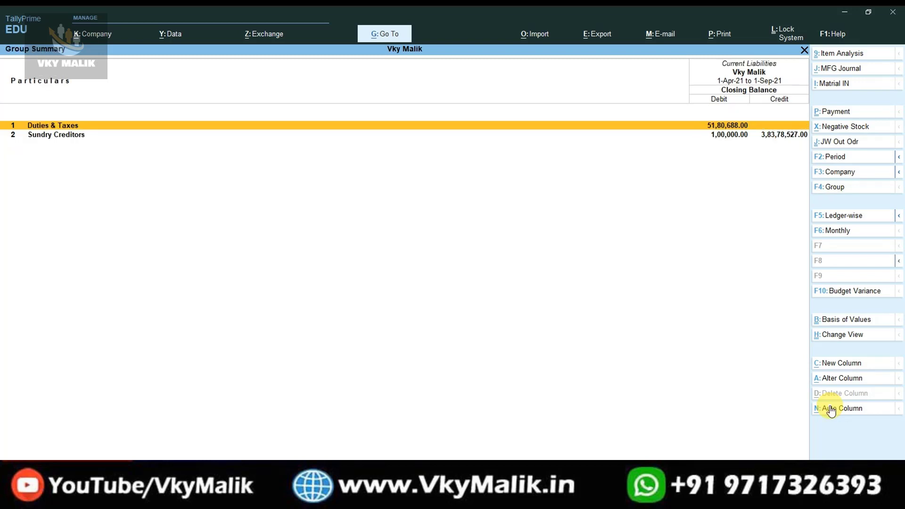
key(Escape)
key(Escape)
key(Escape)
key(Escape)
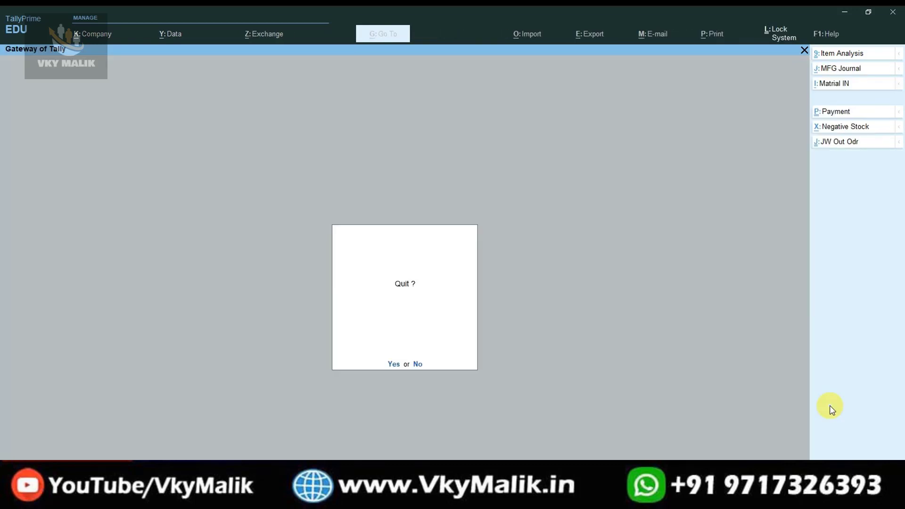
key(Down)
key(Down)
key(Down)
key(Down)
key(Down)
key(Down)
key(Down)
key(Down)
key(Down)
key(Down)
key(Down)
key(Down)
key(Down)
key(Down)
key(Down)
key(Down)
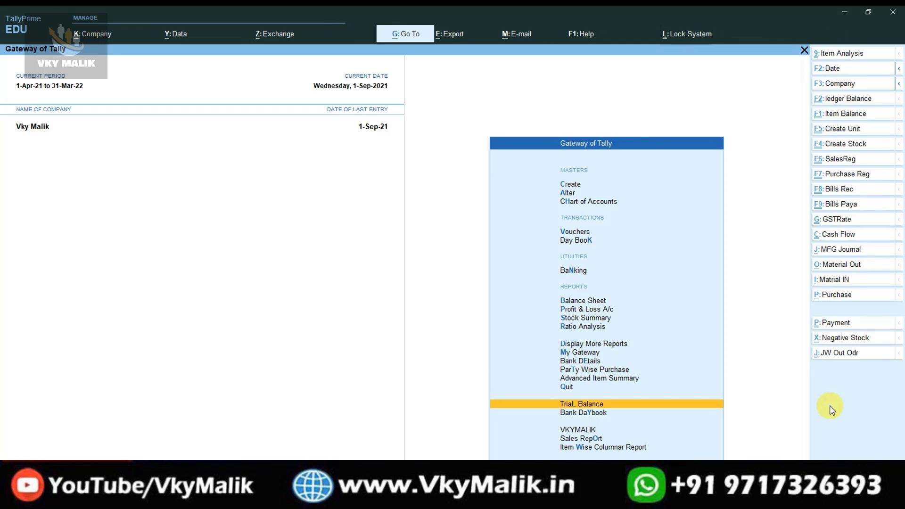
key(Return)
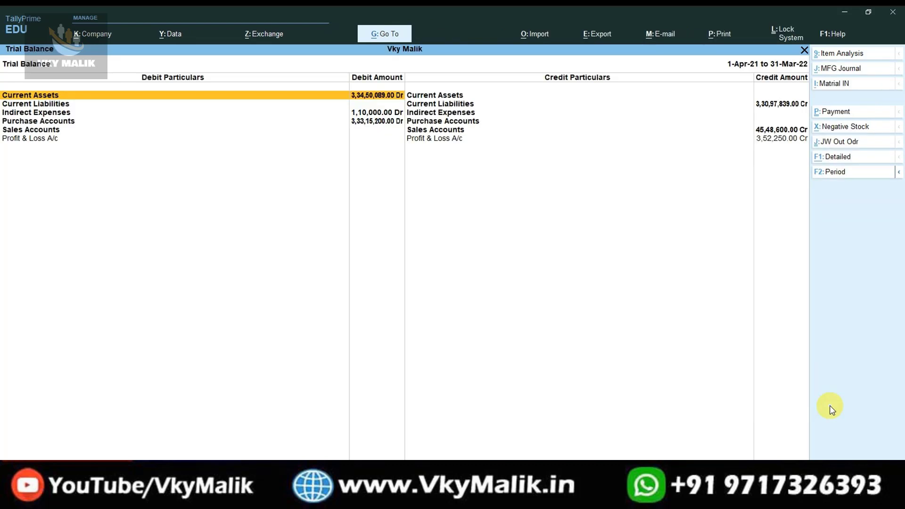
key(alt+F1)
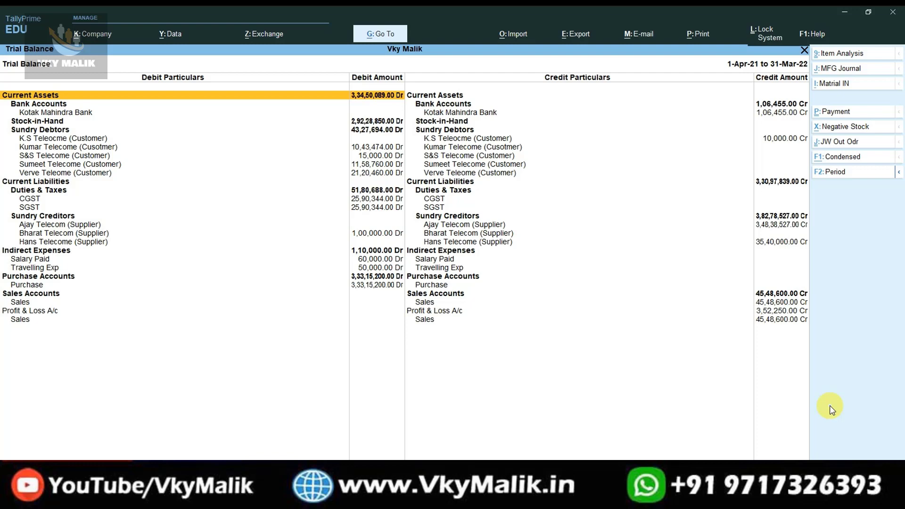
key(Escape)
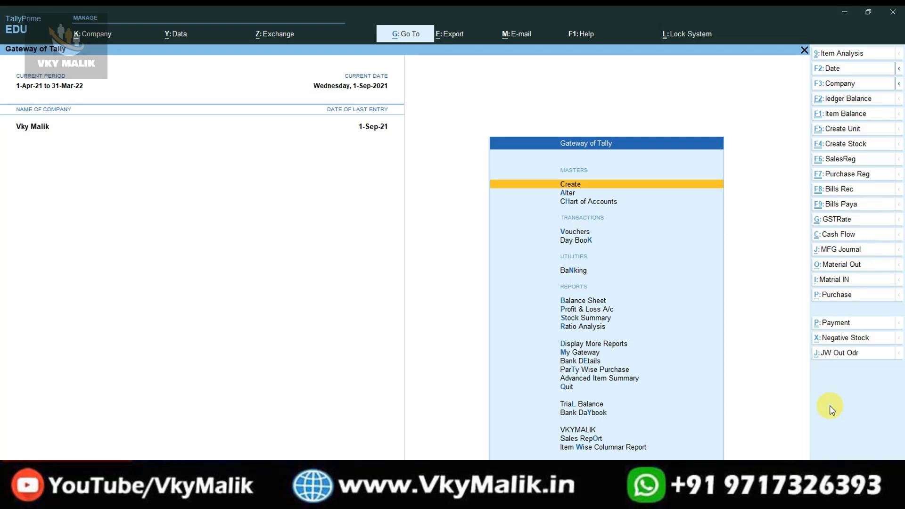
key(Down)
key(Down)
key(Down)
key(Return)
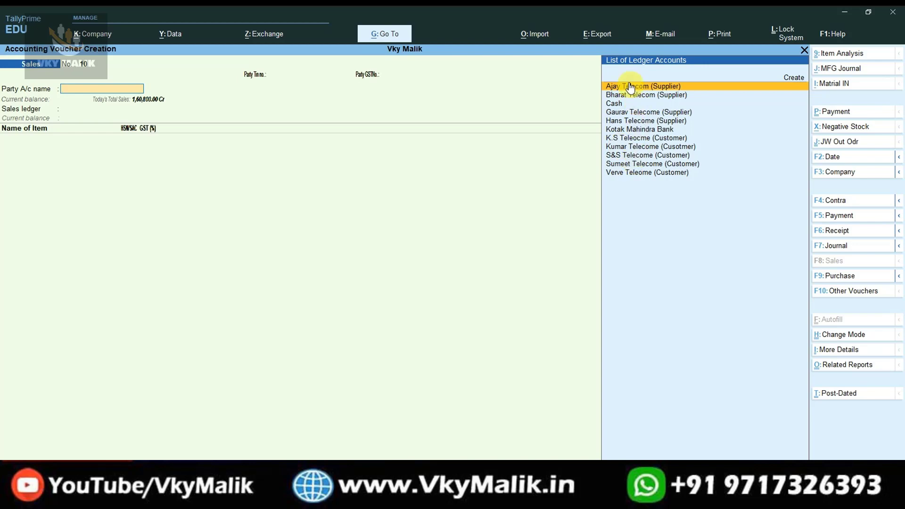
key(Escape)
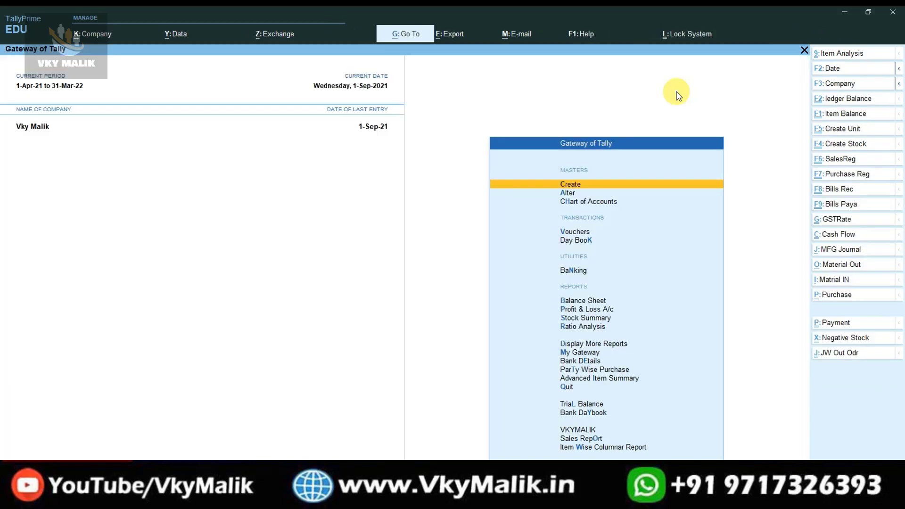
Open the Ajay Telecom (Supplier) ledger for alteration from the List of Ledgers.
key(a)
key(Down)
key(Return)
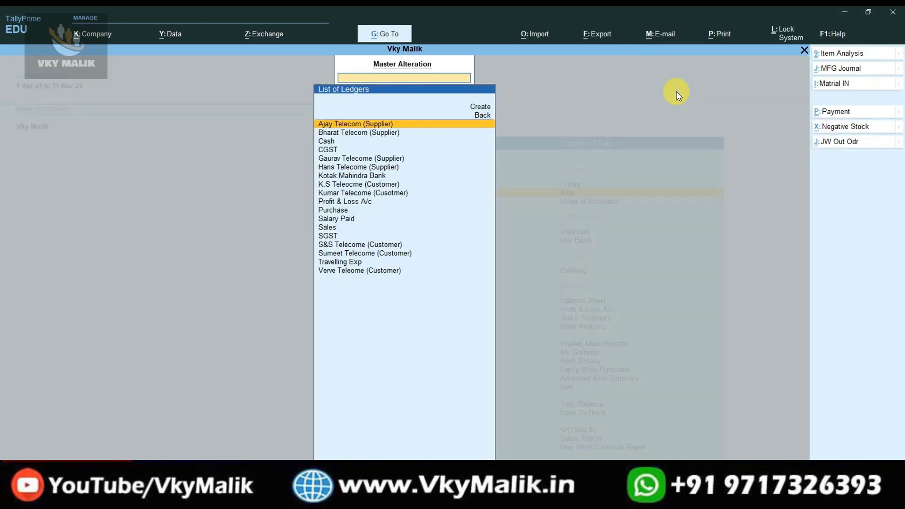
key(Down)
key(Up)
key(Return)
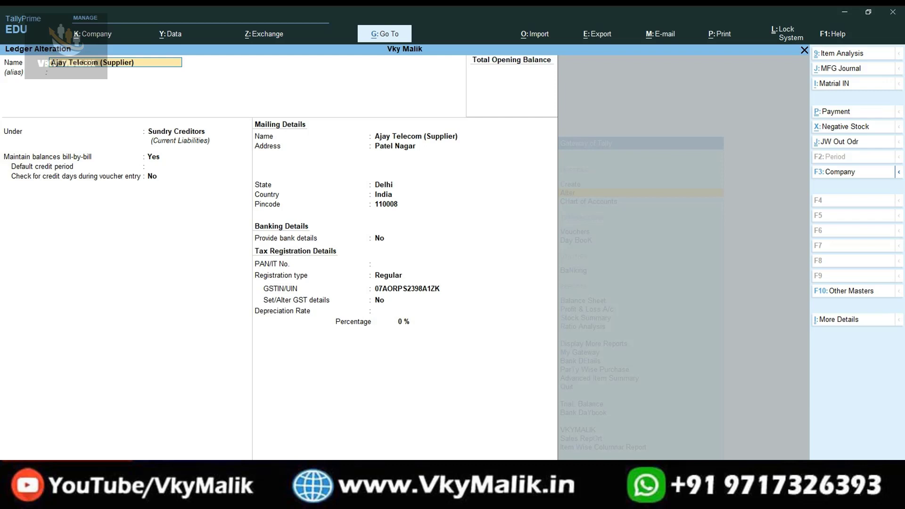
Close Ajay Telecom's ledger and review the Bharat Telecom (Supplier) ledger.
key(Escape)
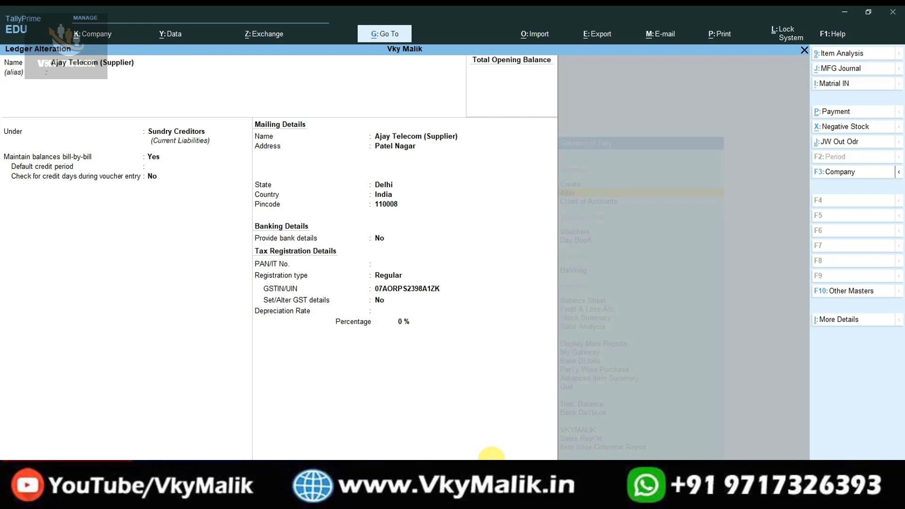
key(Escape)
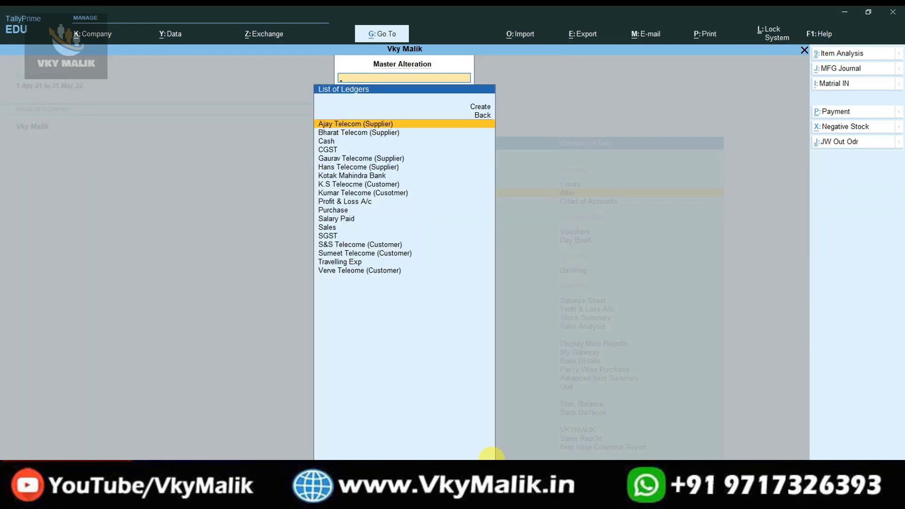
click(384, 132)
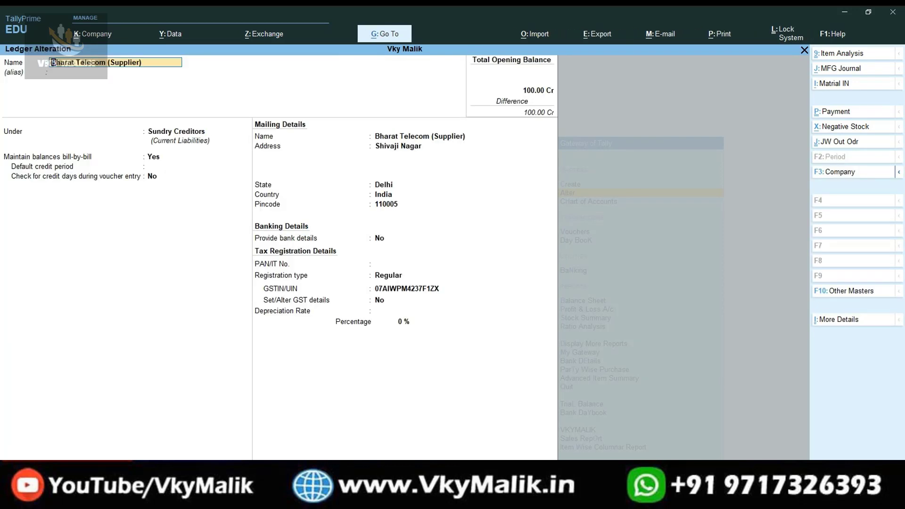
key(ctrl+a)
key(Return)
key(ctrl+a)
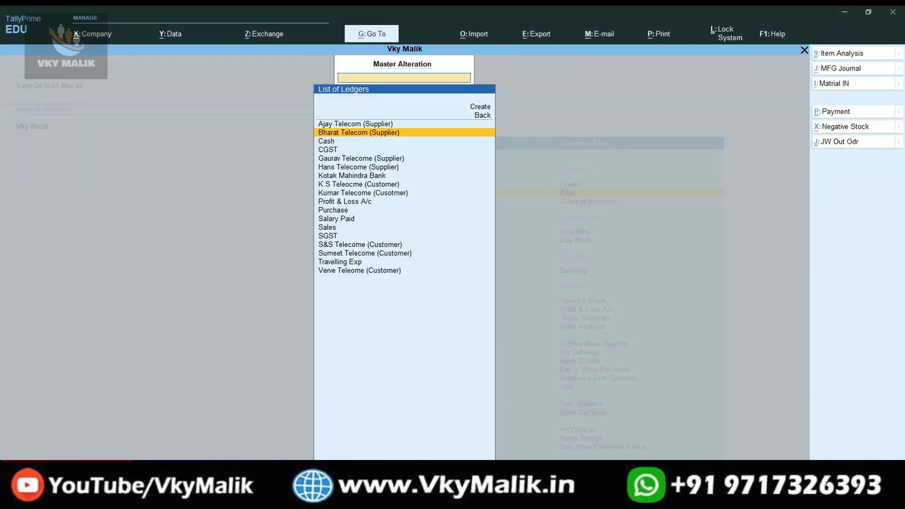
Recheck Ajay Telecom, then view Hans Telecome (Supplier) under Sundry Creditors with 100.00 Cr opening balance.
key(Up)
key(Return)
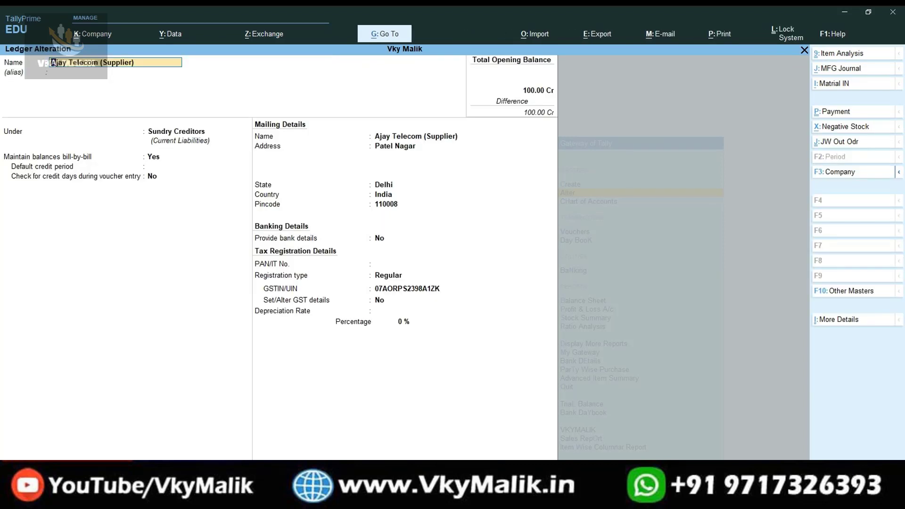
key(ctrl+a)
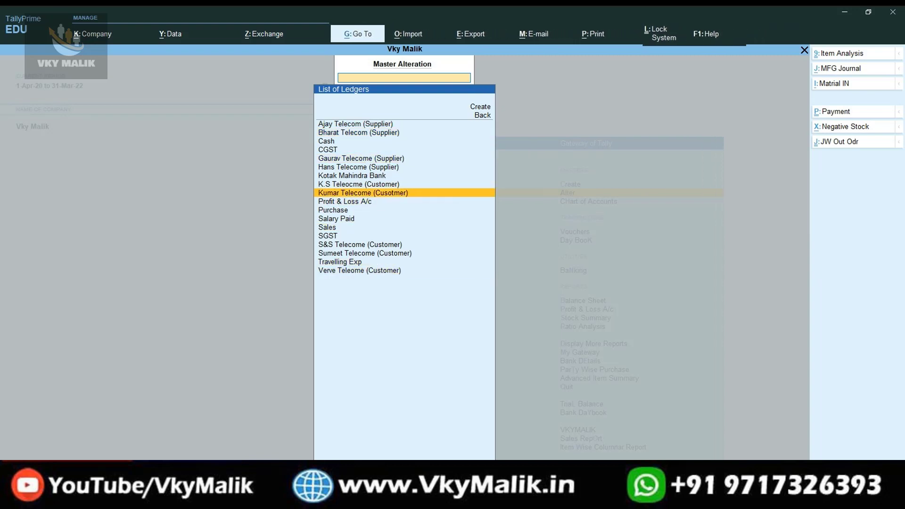
key(Return)
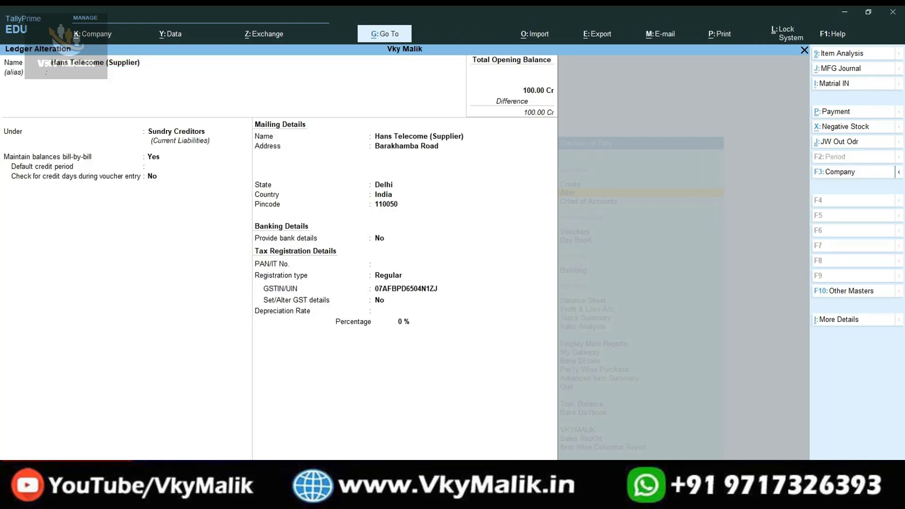
key(Escape)
key(Escape)
key(Escape)
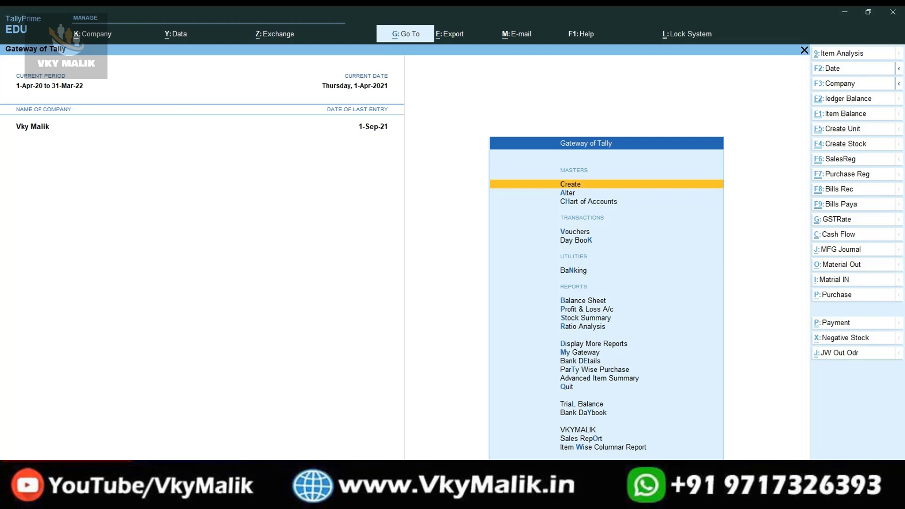
key(Up)
key(Up)
key(Up)
key(Up)
key(Up)
key(Up)
key(Up)
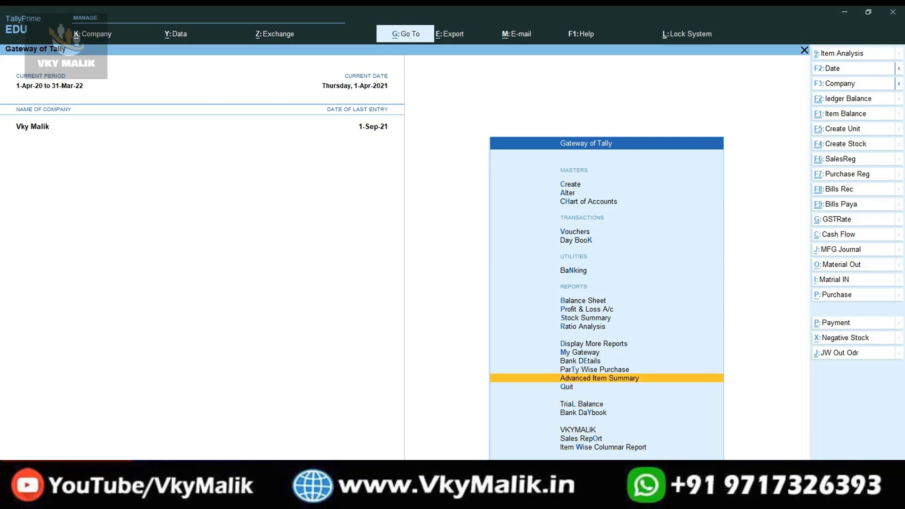
key(Return)
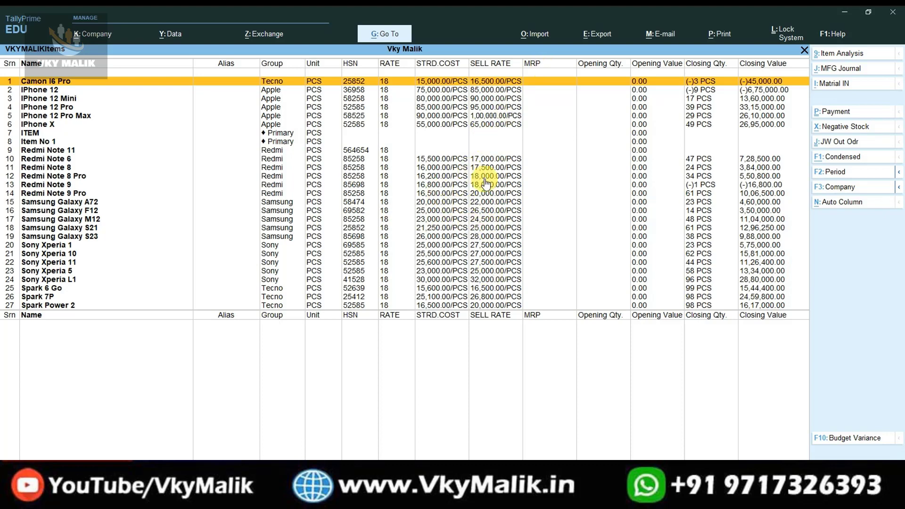
key(Escape)
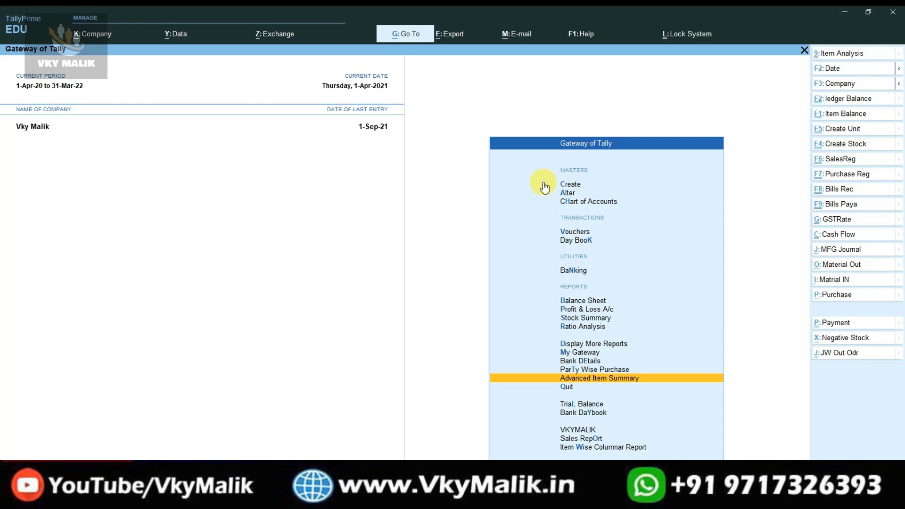
key(Up)
key(Up)
click(399, 40)
text(LEDG)
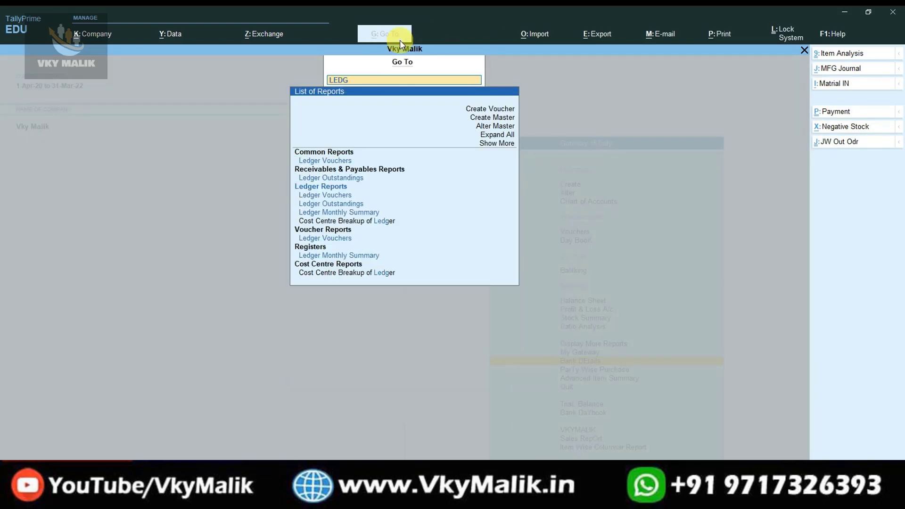
text(ER)
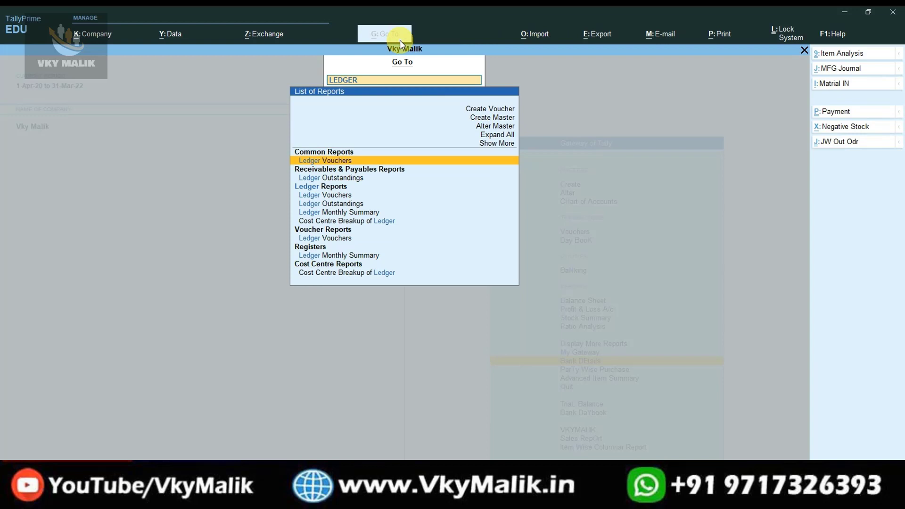
key(Return)
key(Down)
key(Down)
key(Down)
key(Down)
key(Down)
key(Down)
key(Down)
key(Down)
key(Down)
key(Down)
key(Down)
key(Down)
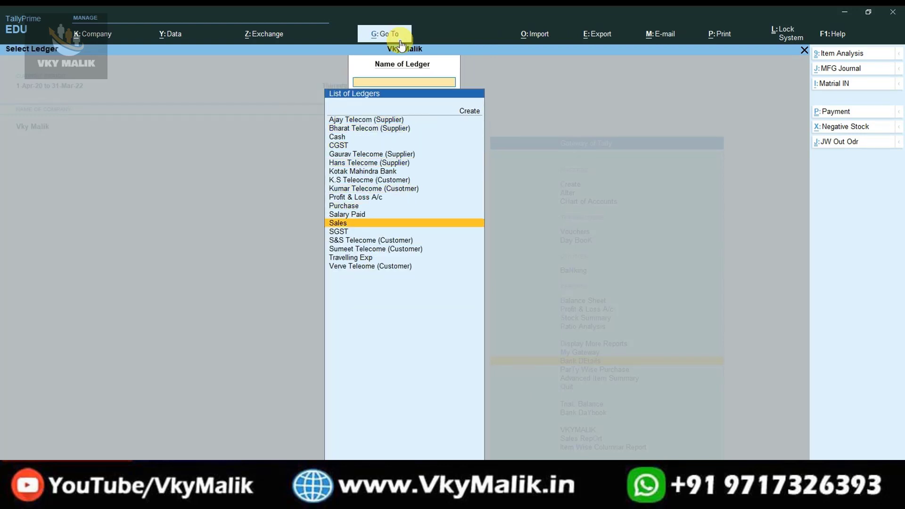
key(Down)
key(Down)
key(Down)
key(Down)
key(Down)
key(Up)
key(Up)
key(Up)
key(Up)
key(Up)
key(Up)
key(Up)
key(Up)
key(Up)
key(Up)
key(Up)
key(Up)
key(Up)
key(Up)
key(Up)
key(Up)
key(Up)
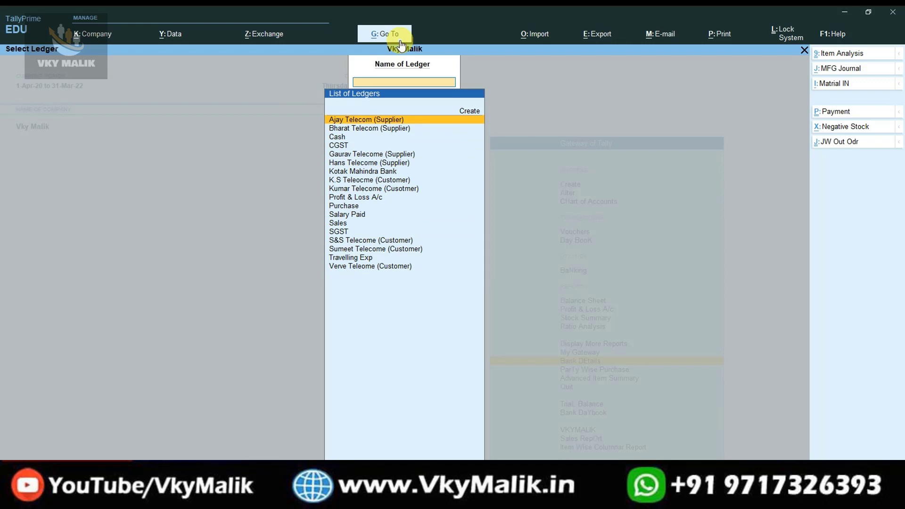
key(Return)
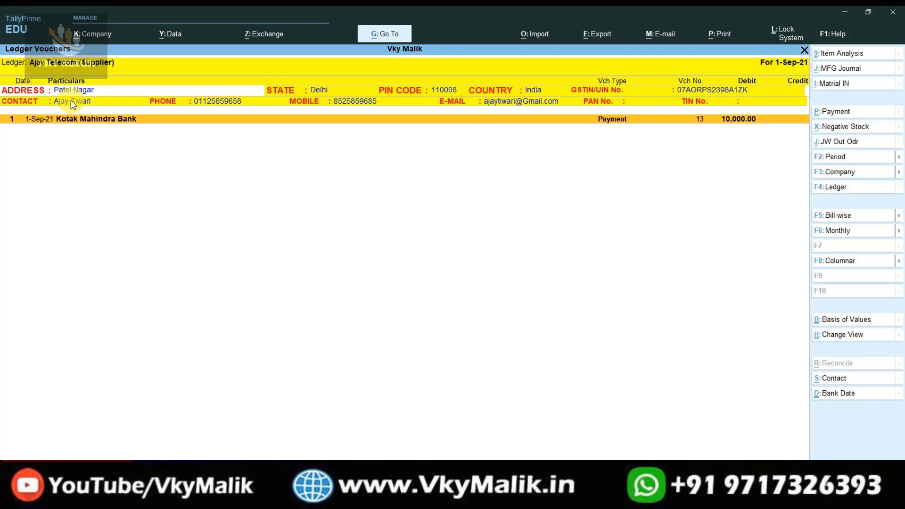
key(Escape)
key(Down)
key(Down)
key(Down)
key(Down)
key(Down)
key(Down)
key(Down)
key(Down)
key(Down)
key(Down)
key(Down)
key(Down)
key(Down)
key(Down)
key(Down)
key(Down)
key(Down)
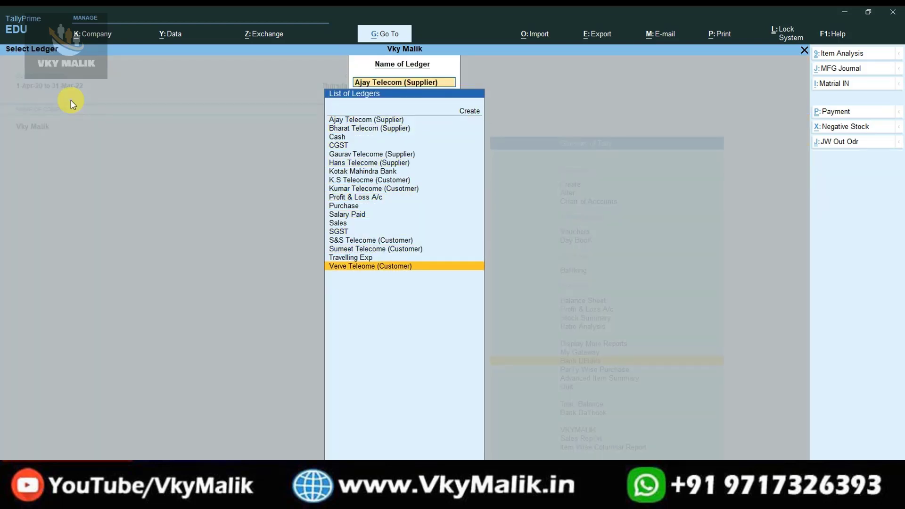
key(Return)
key(Escape)
key(Up)
key(Up)
key(Up)
key(Up)
key(Up)
key(Up)
key(Up)
key(Up)
key(Up)
key(Up)
key(Return)
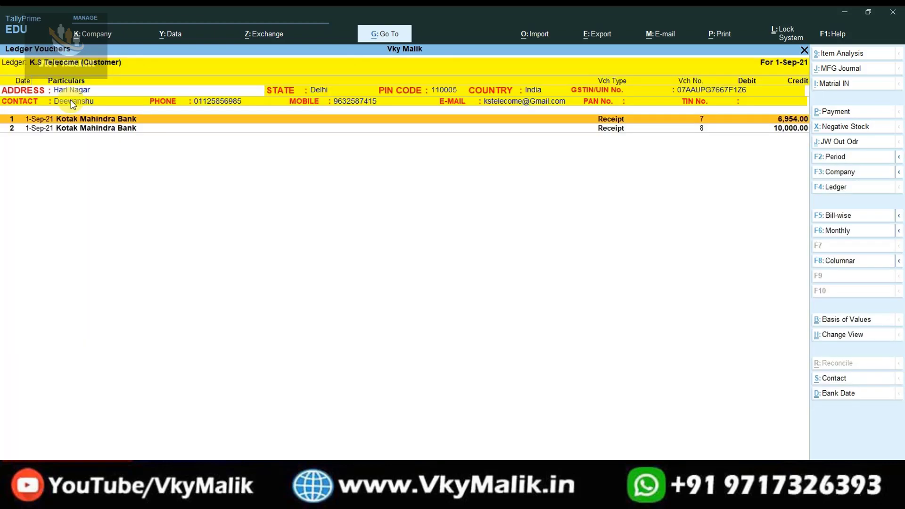
key(Escape)
key(Up)
key(Return)
key(Escape)
key(Up)
key(Return)
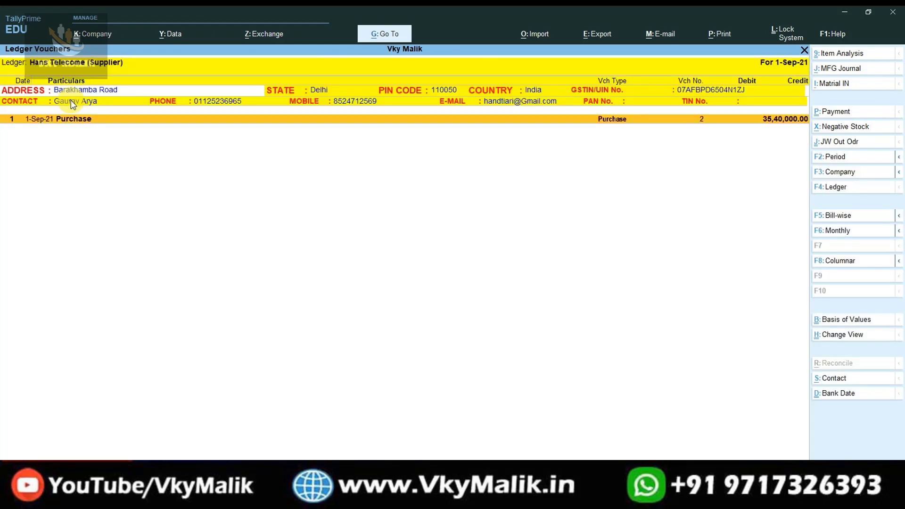
key(Escape)
key(Up)
key(Return)
key(Escape)
key(Escape)
key(Escape)
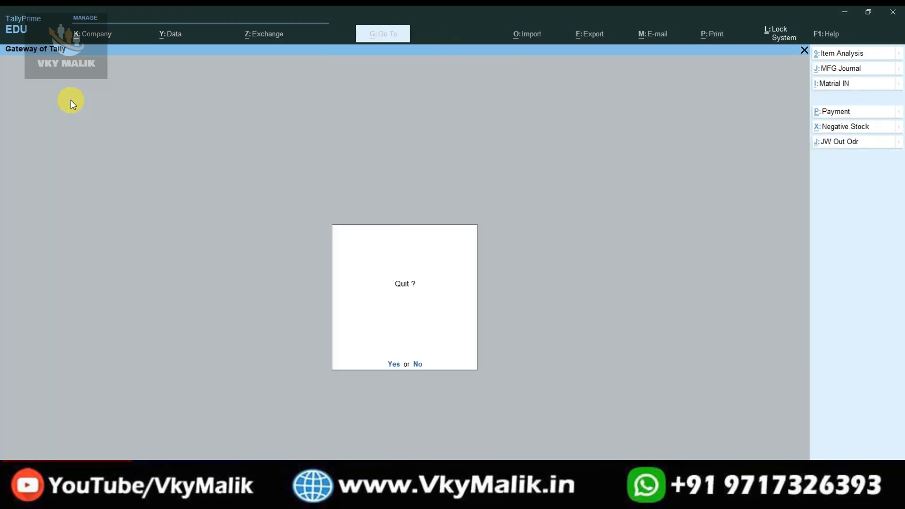
key(Escape)
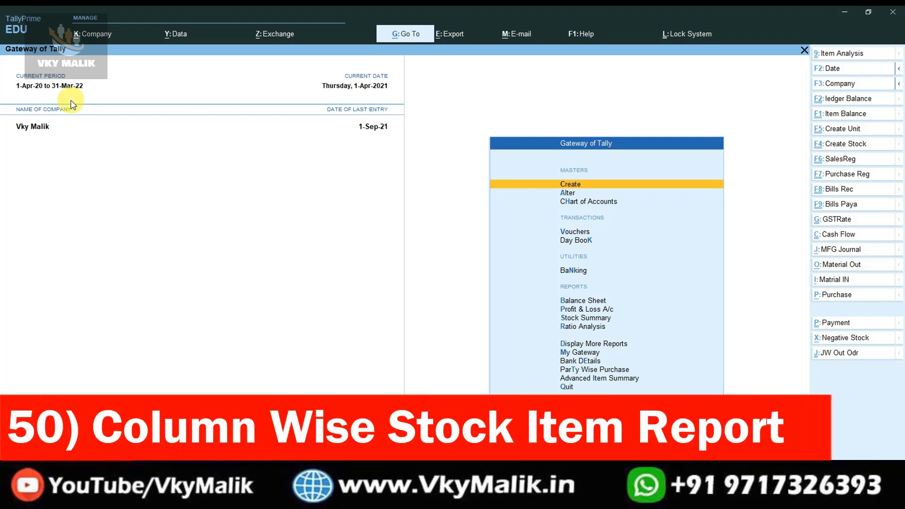
key(Up)
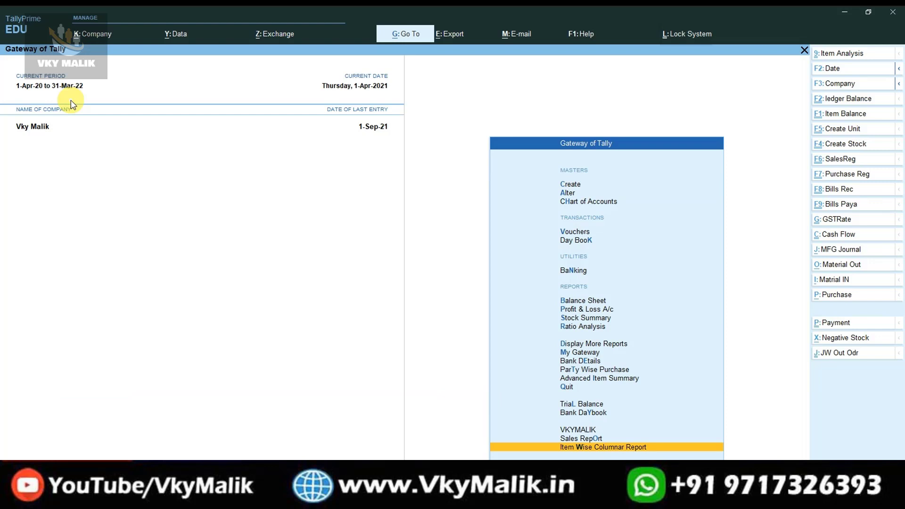
click(584, 448)
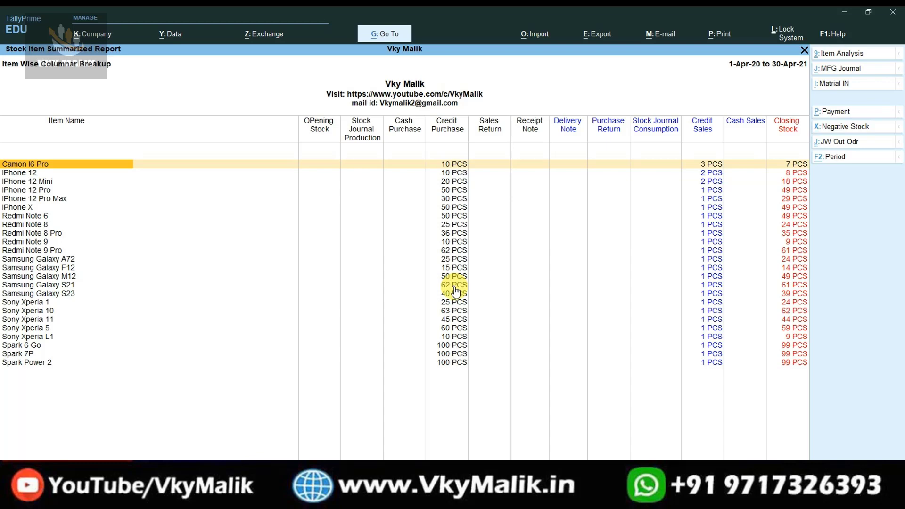
key(Escape)
key(Escape)
key(Escape)
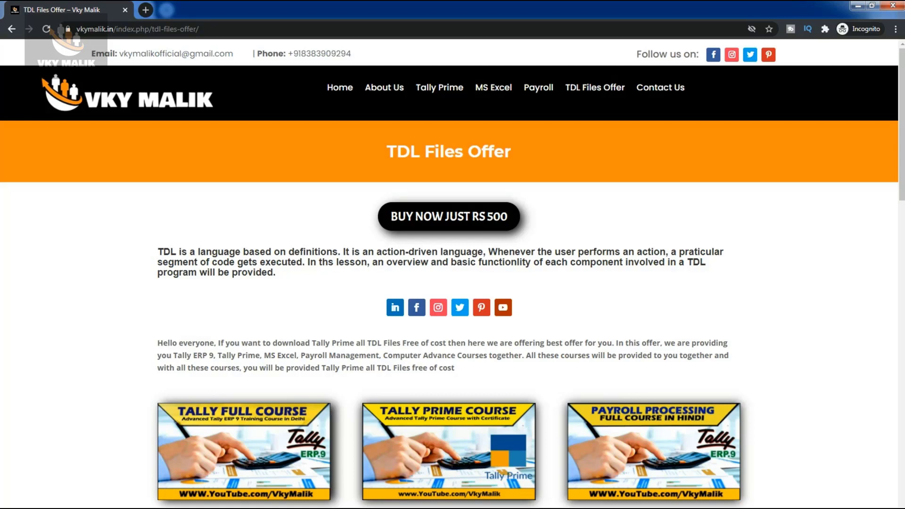
scroll(452, 273, down, 5)
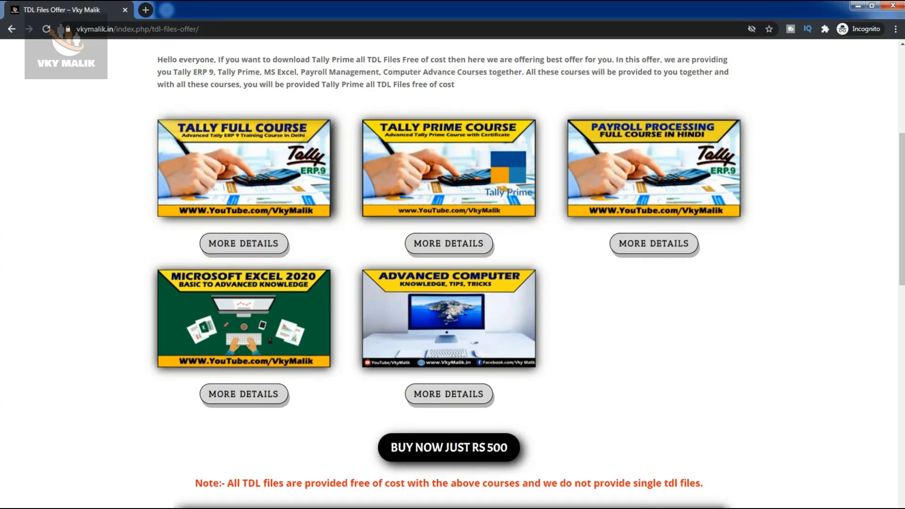
scroll(453, 273, down, 8)
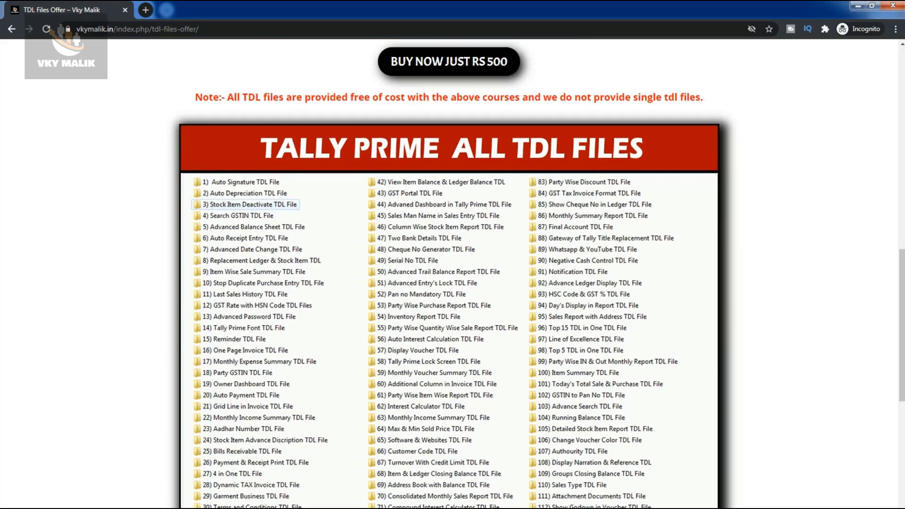
scroll(452, 273, down, 10)
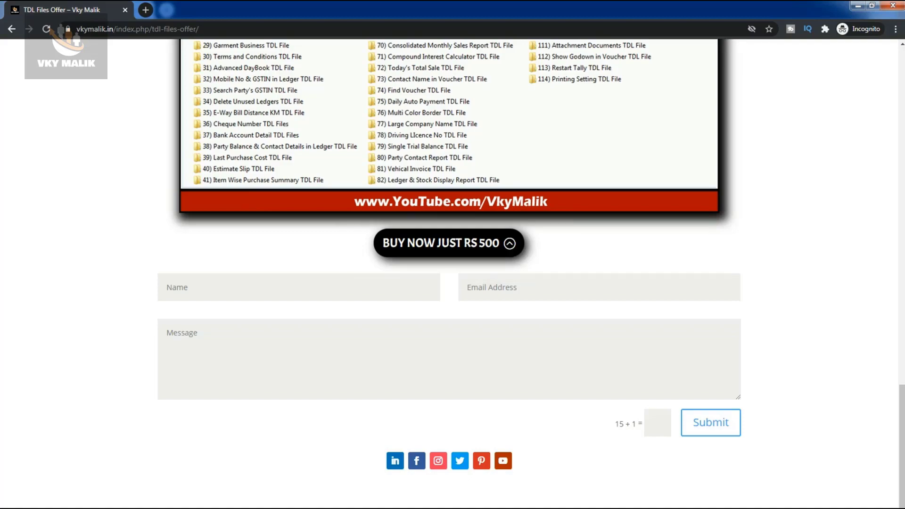
scroll(449, 243, up, 18)
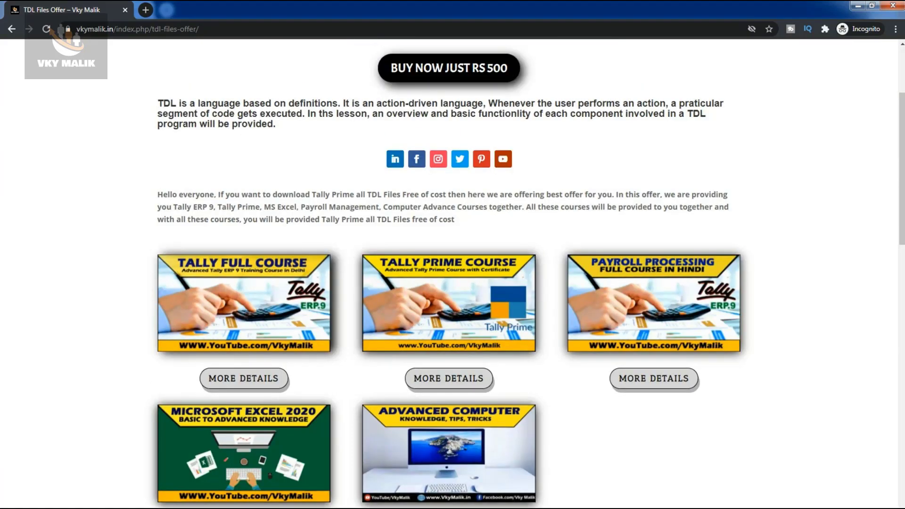
scroll(449, 273, down, 2)
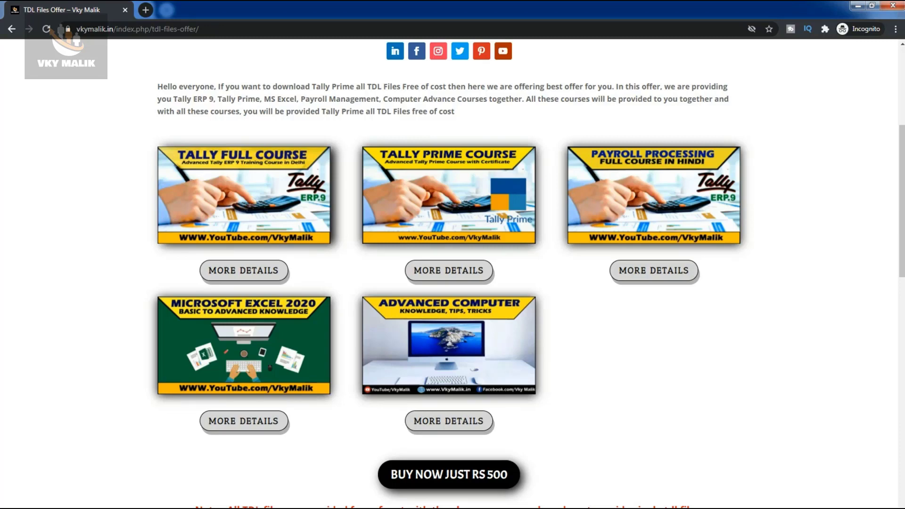
scroll(453, 273, down, 15)
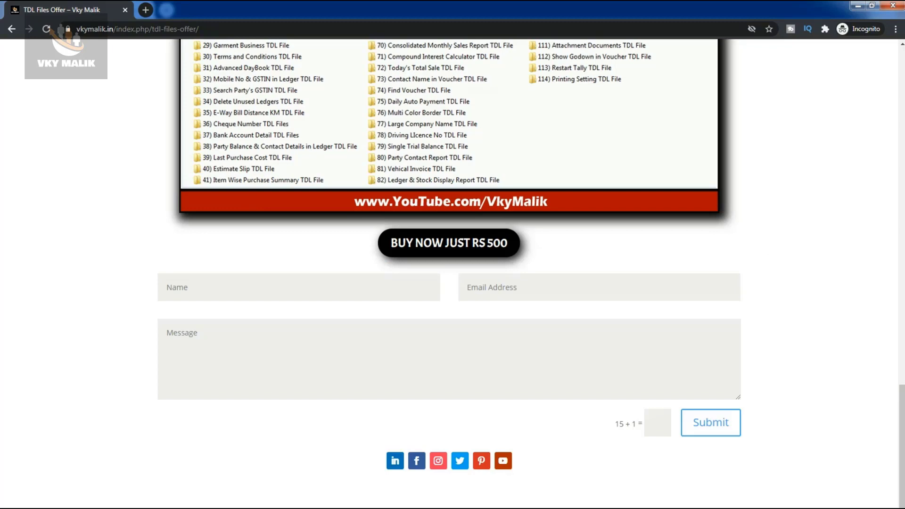
scroll(452, 273, up, 20)
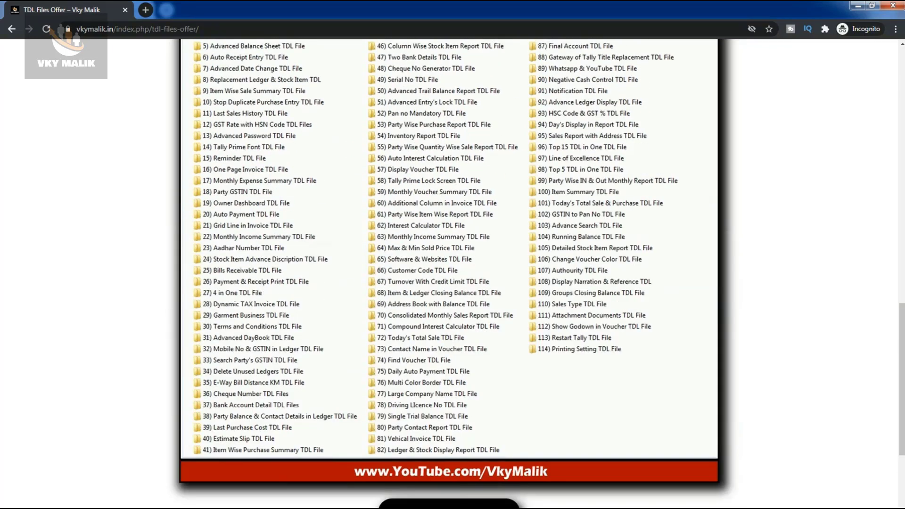
scroll(452, 274, down, 2)
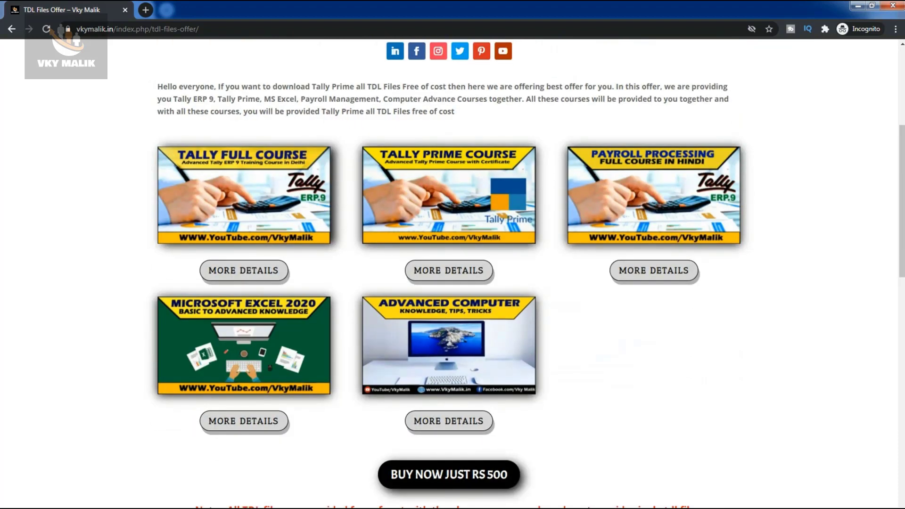